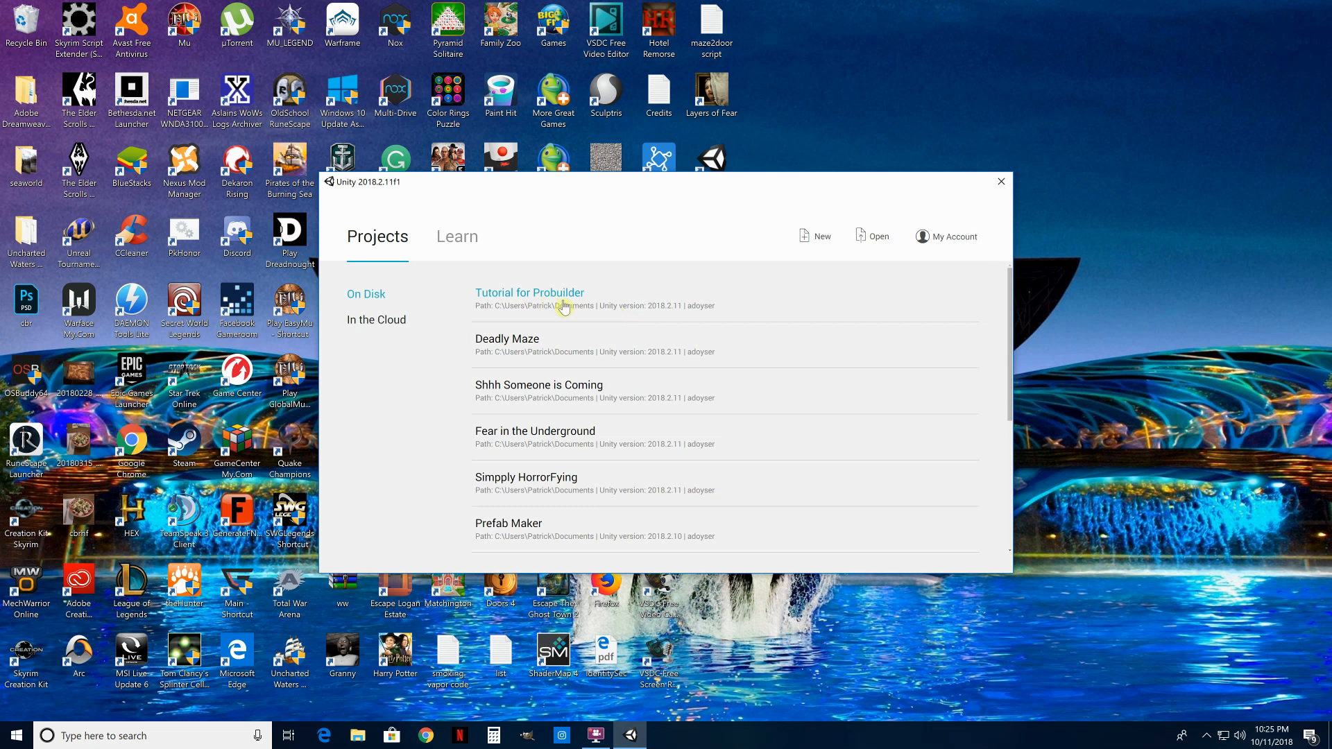
# Open the Tutorial for Probuilder project and close its docked Packages view
pyautogui.click(526, 303)
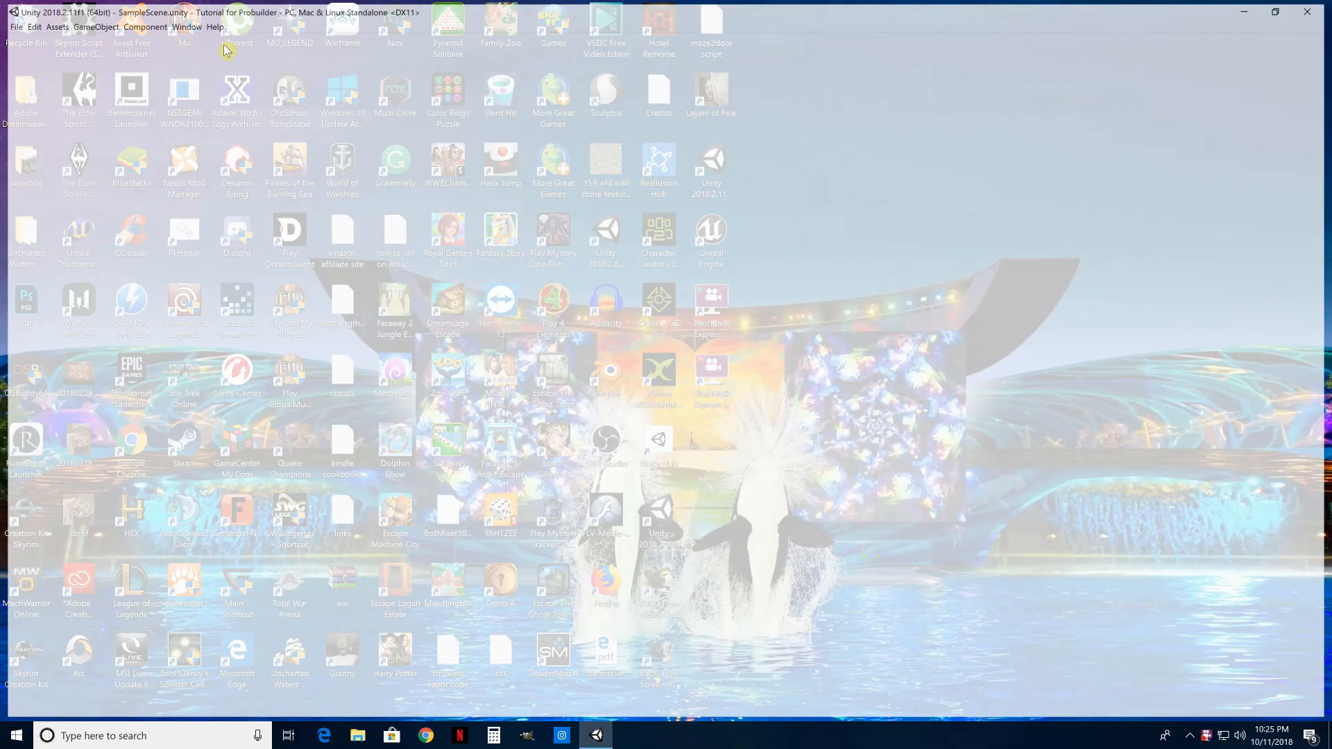
pyautogui.rightClick(300, 58)
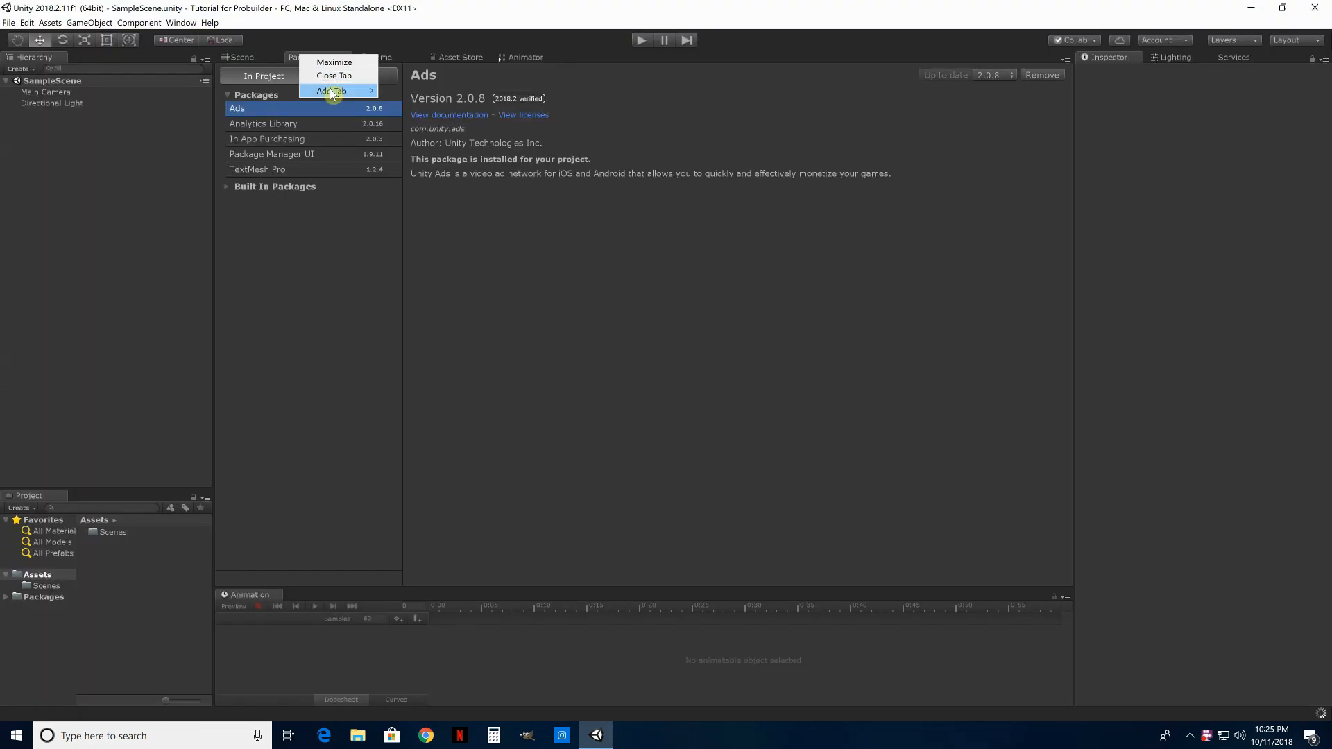
pyautogui.click(332, 76)
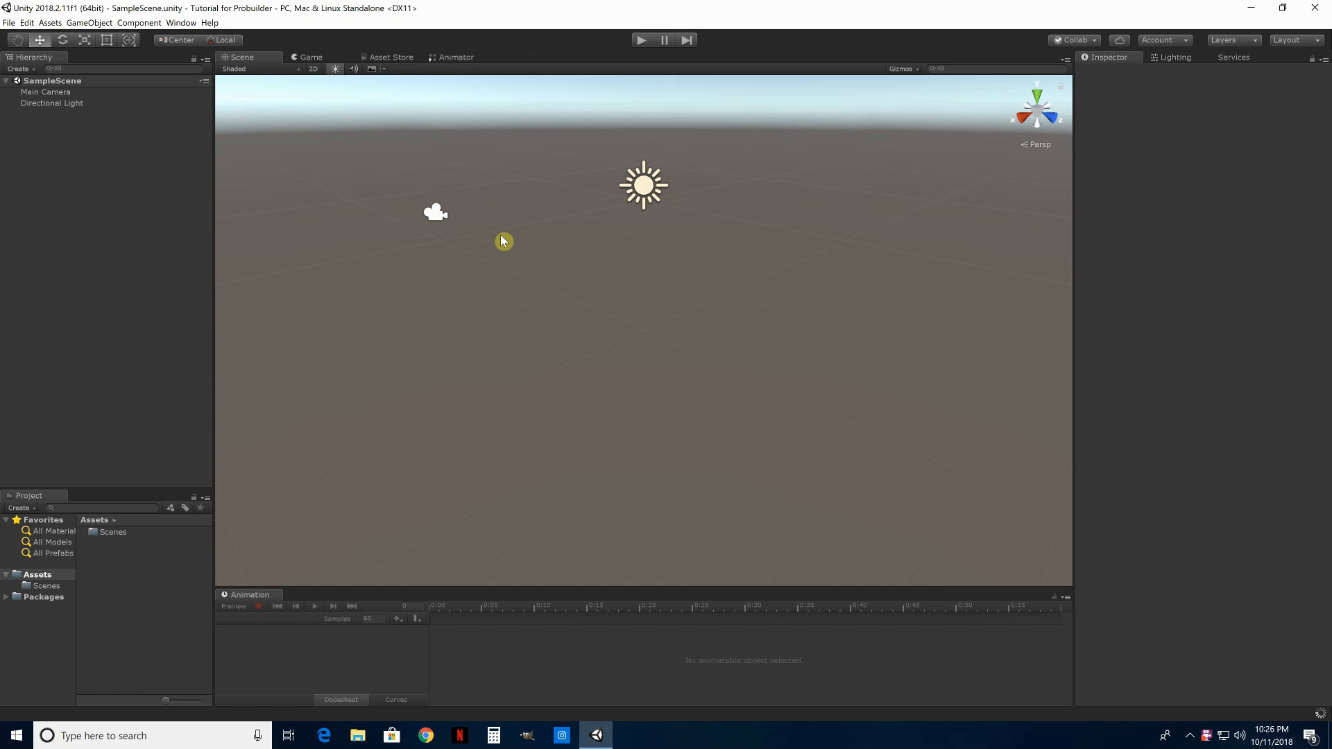
# Show the Asset Store, open the Package Manager and dock it beside the Animator view
pyautogui.click(389, 60)
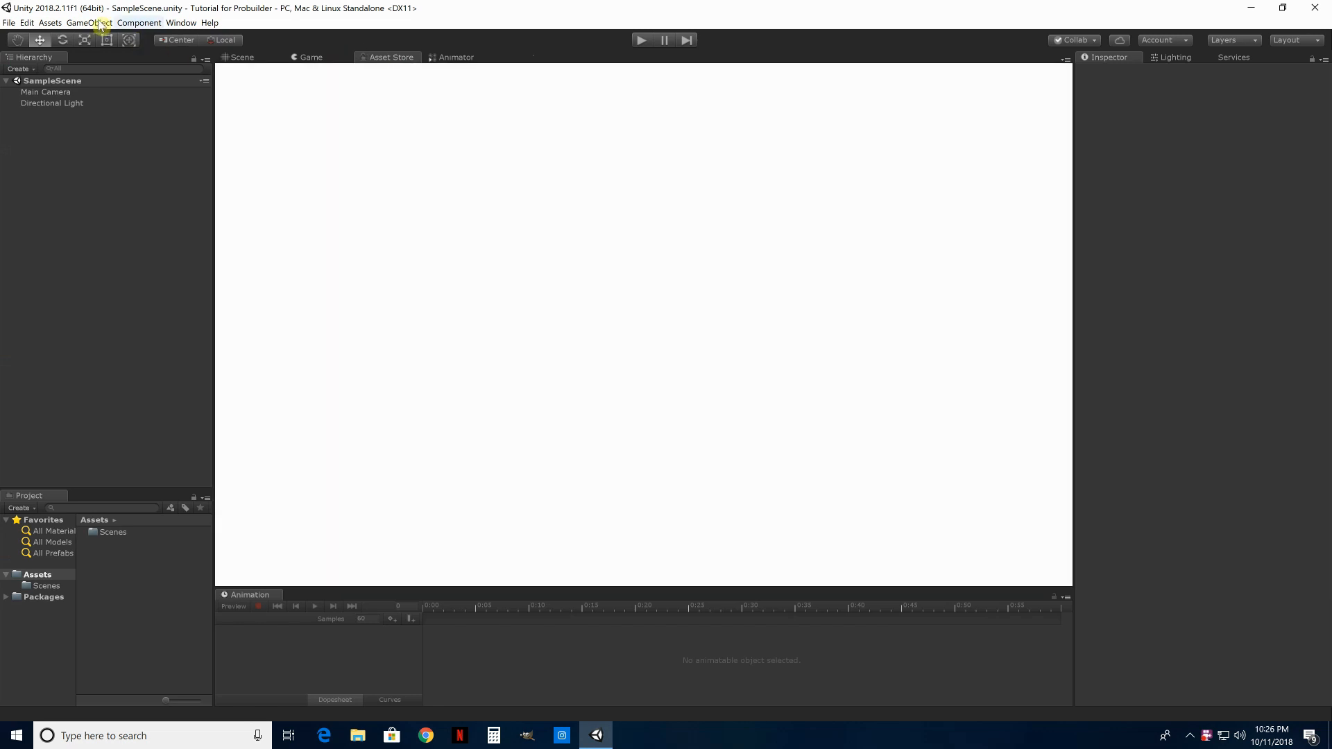
pyautogui.click(183, 24)
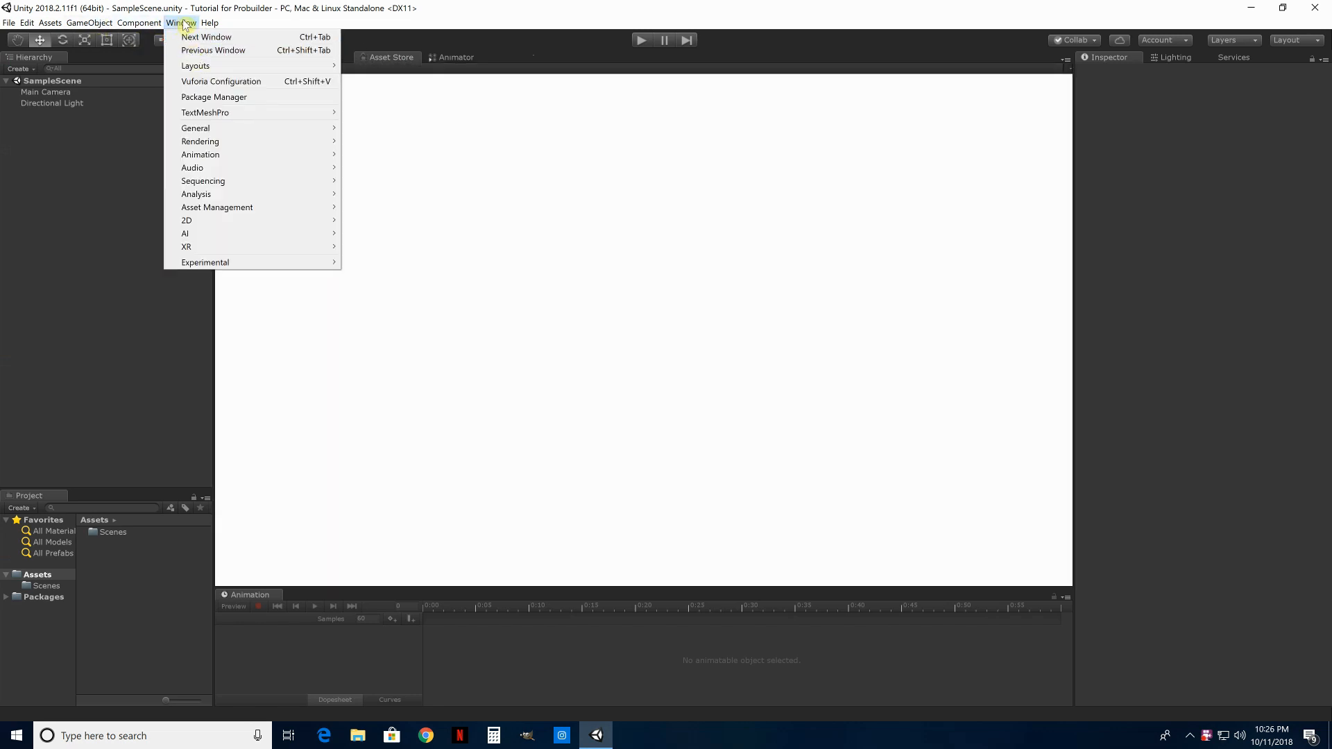
pyautogui.moveTo(177, 24)
pyautogui.click(222, 98)
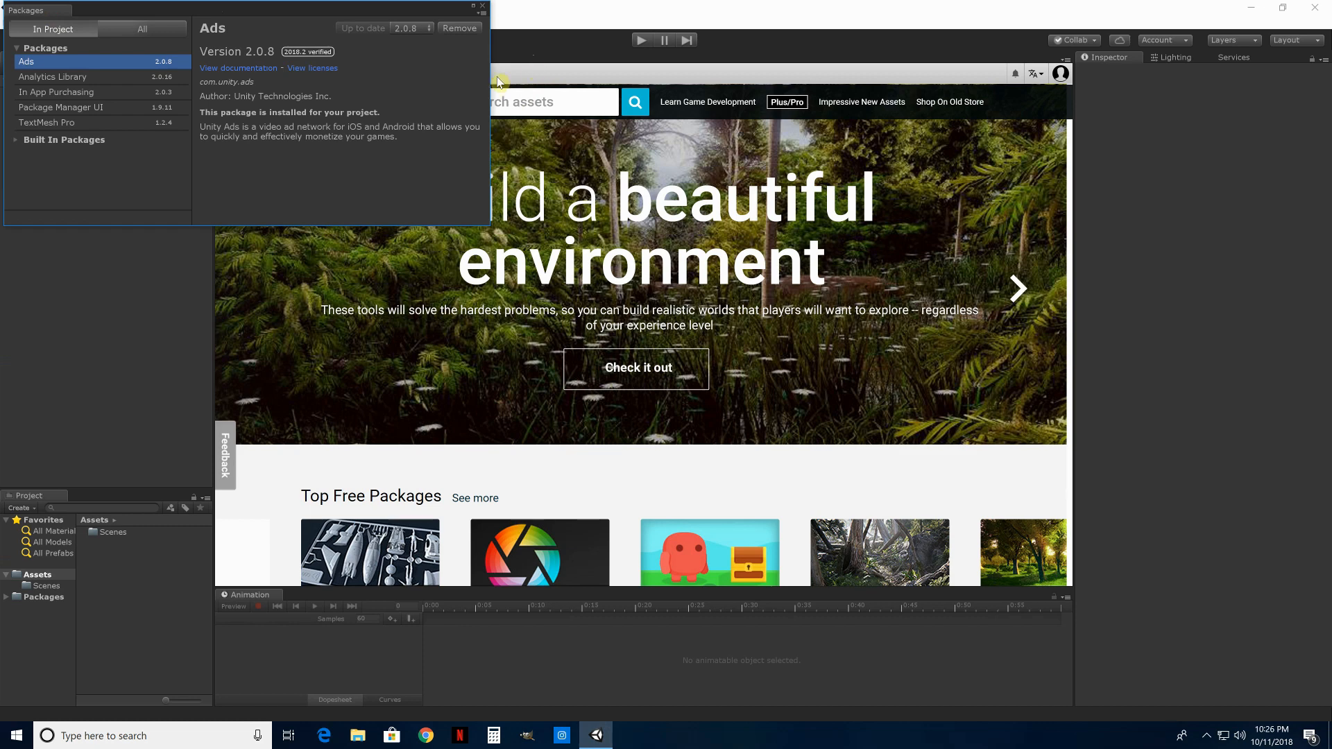
pyautogui.moveTo(499, 81); pyautogui.dragTo(501, 80)
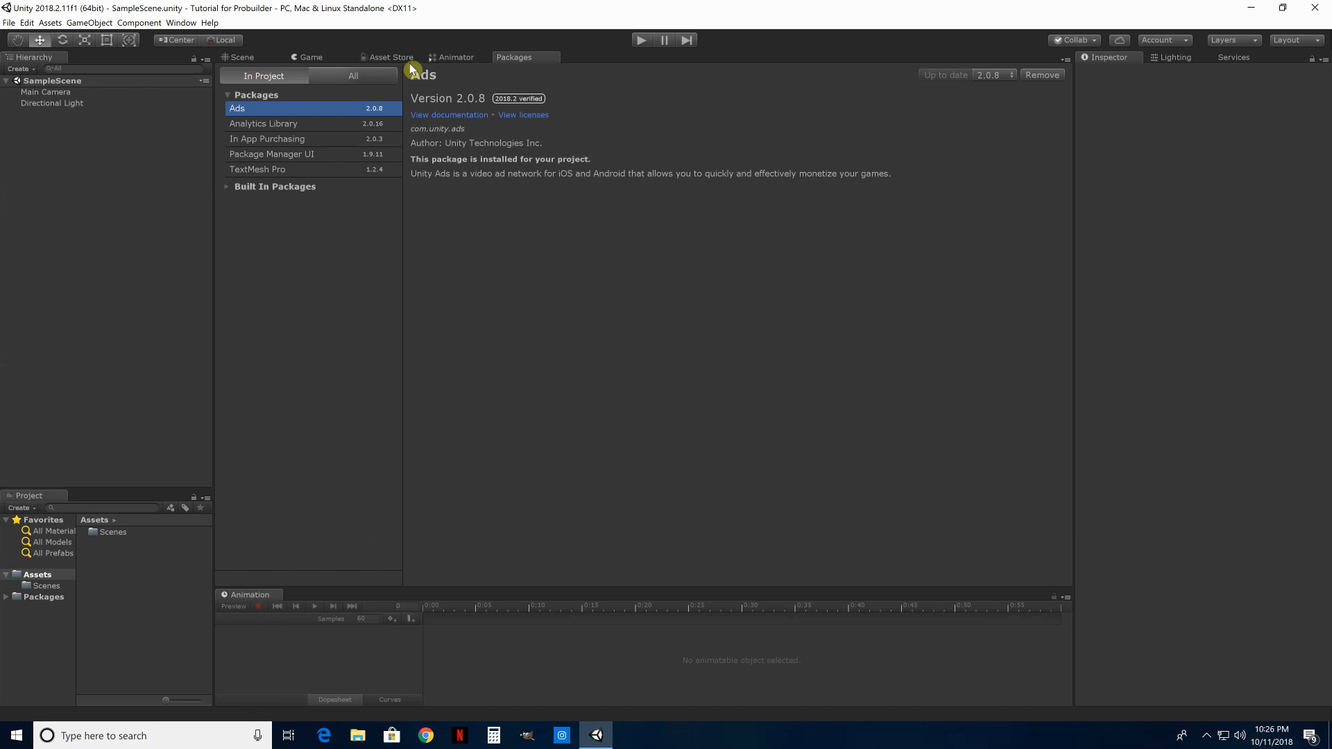
# Search the Asset Store for "probui" and view the ProBuilder page by Unity Technologies with its download option
pyautogui.click(393, 57)
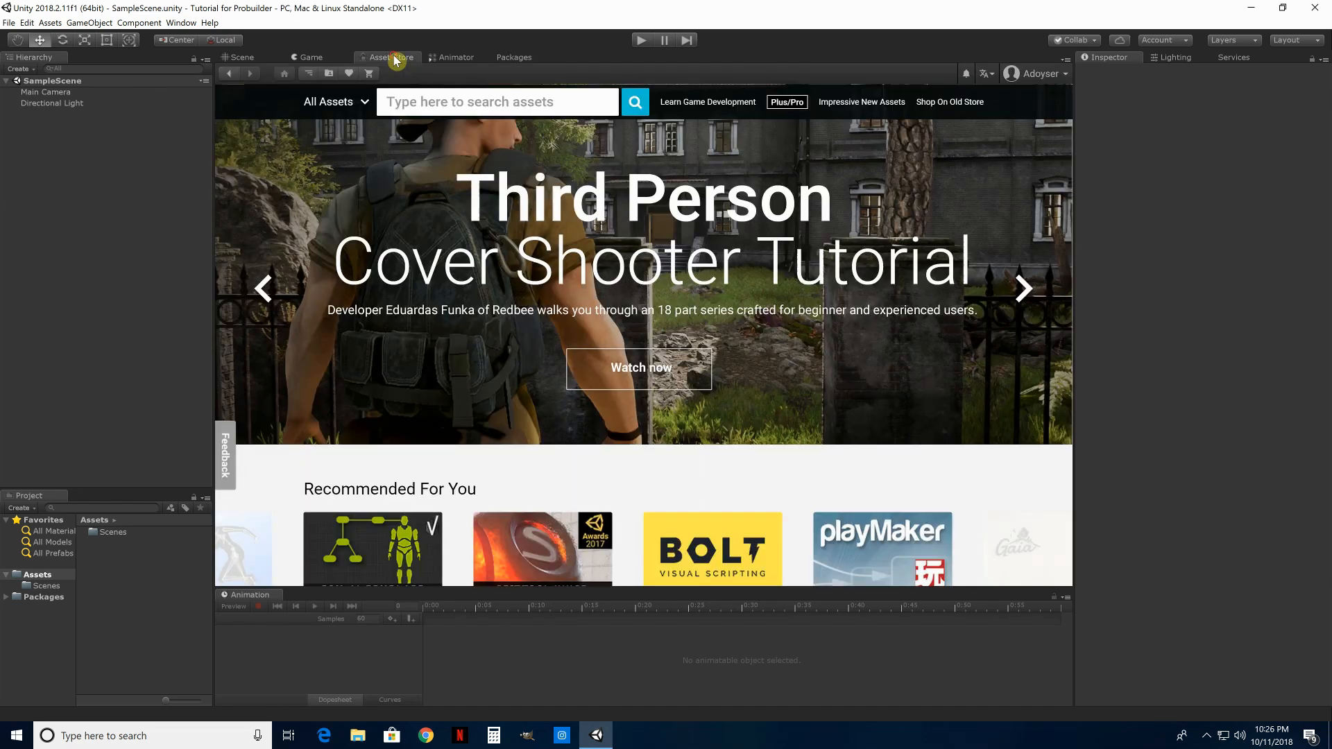
pyautogui.click(490, 105)
pyautogui.write('probu')
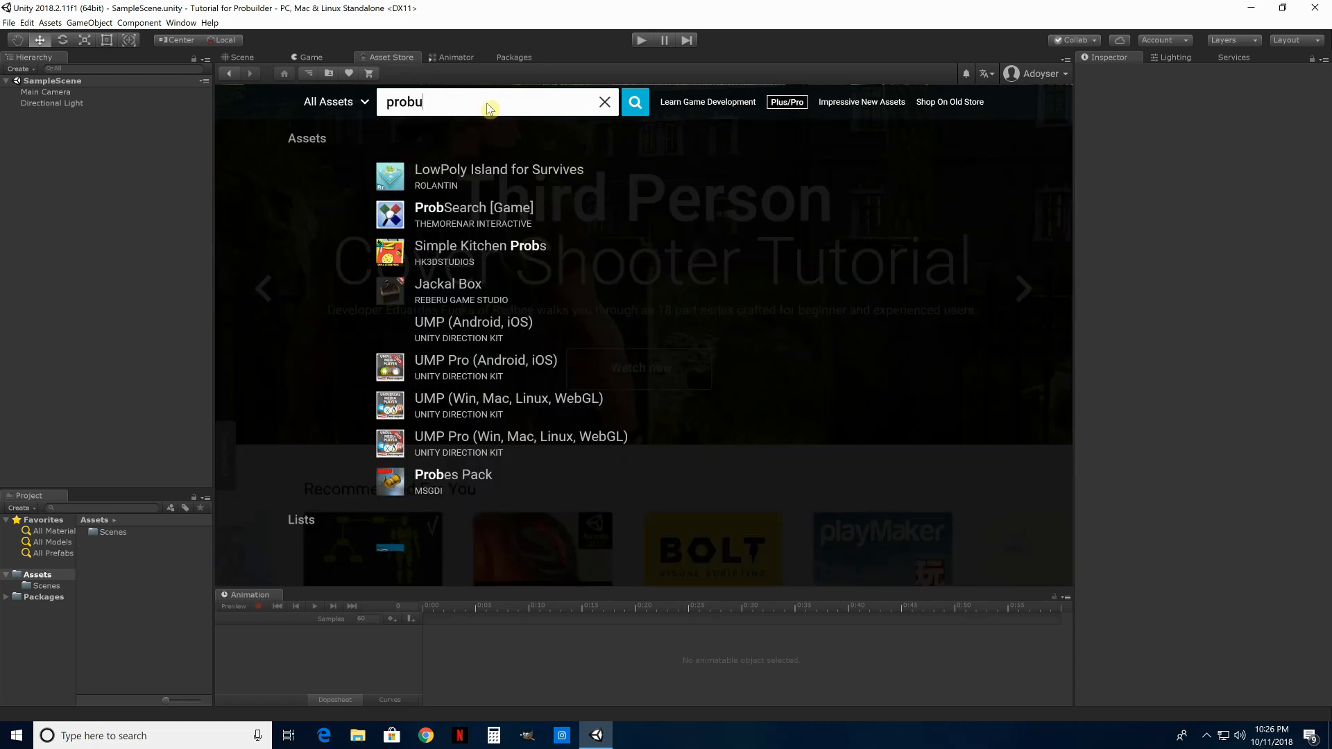
pyautogui.write('i')
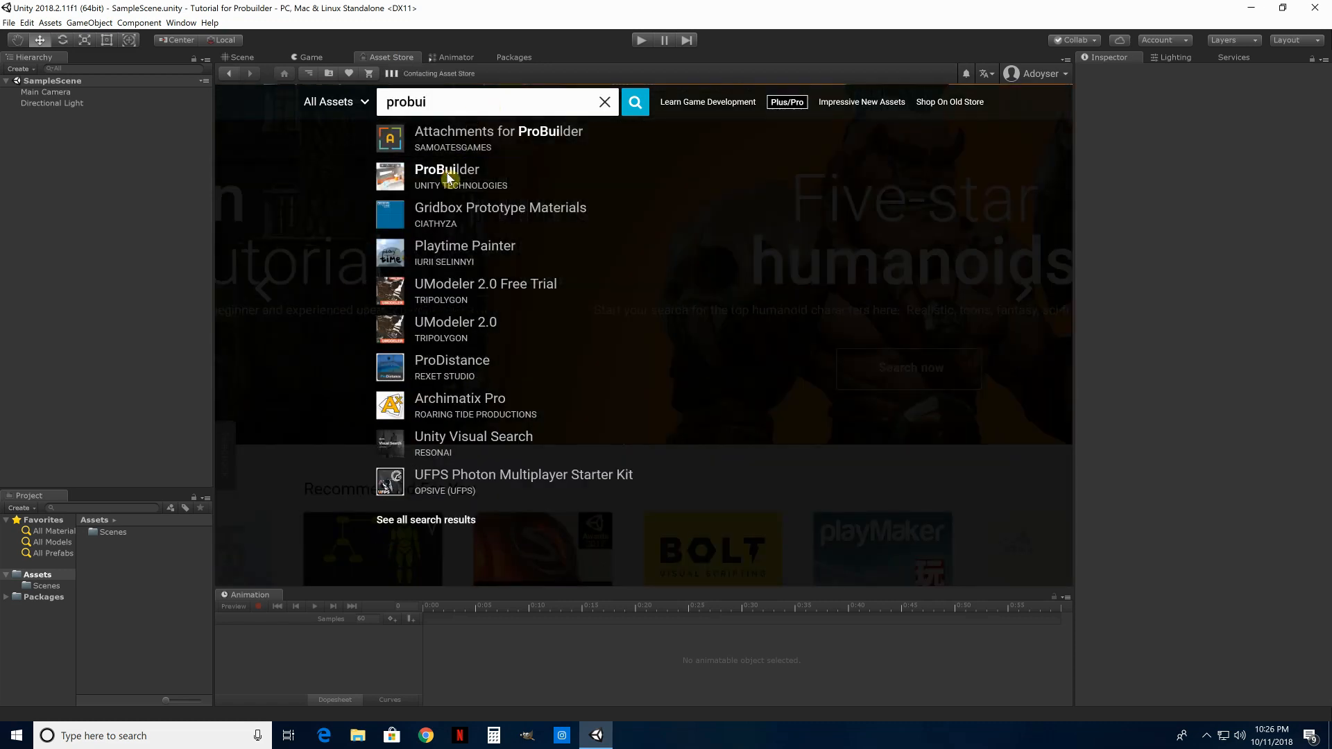
pyautogui.click(447, 177)
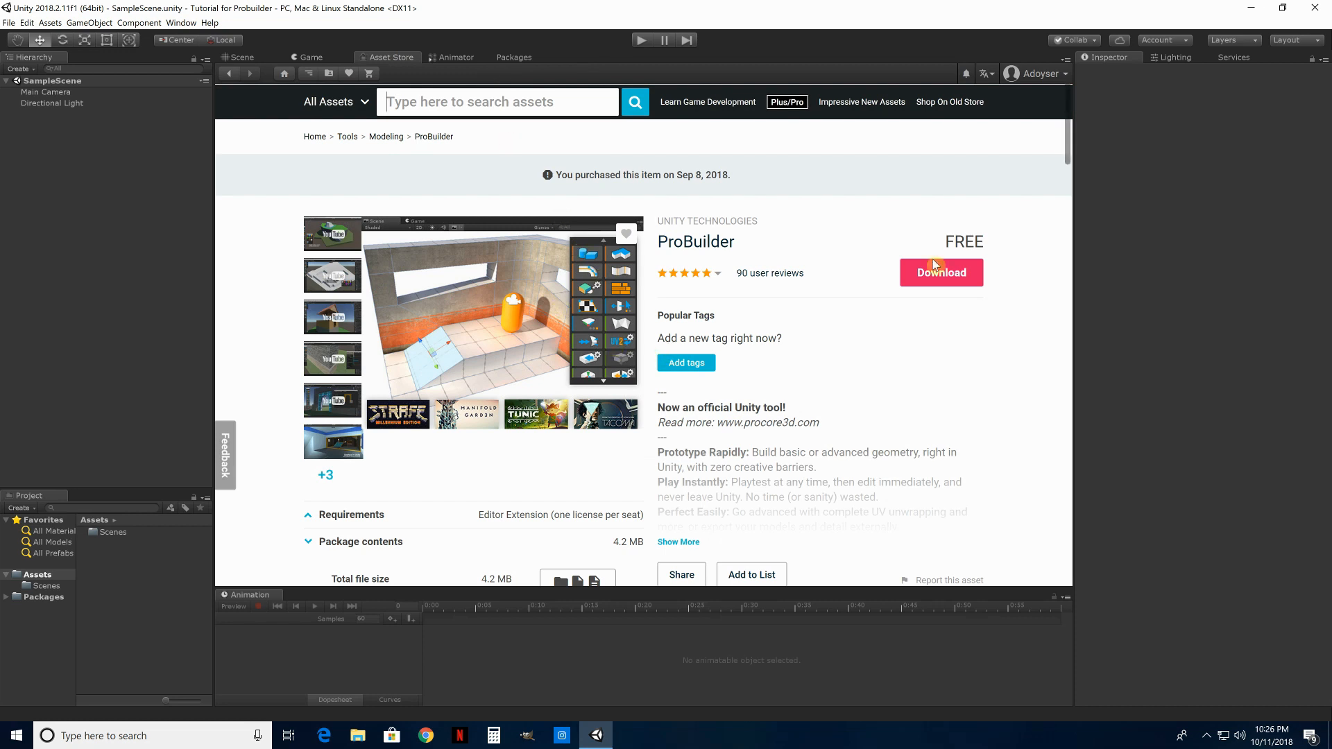
pyautogui.click(953, 277)
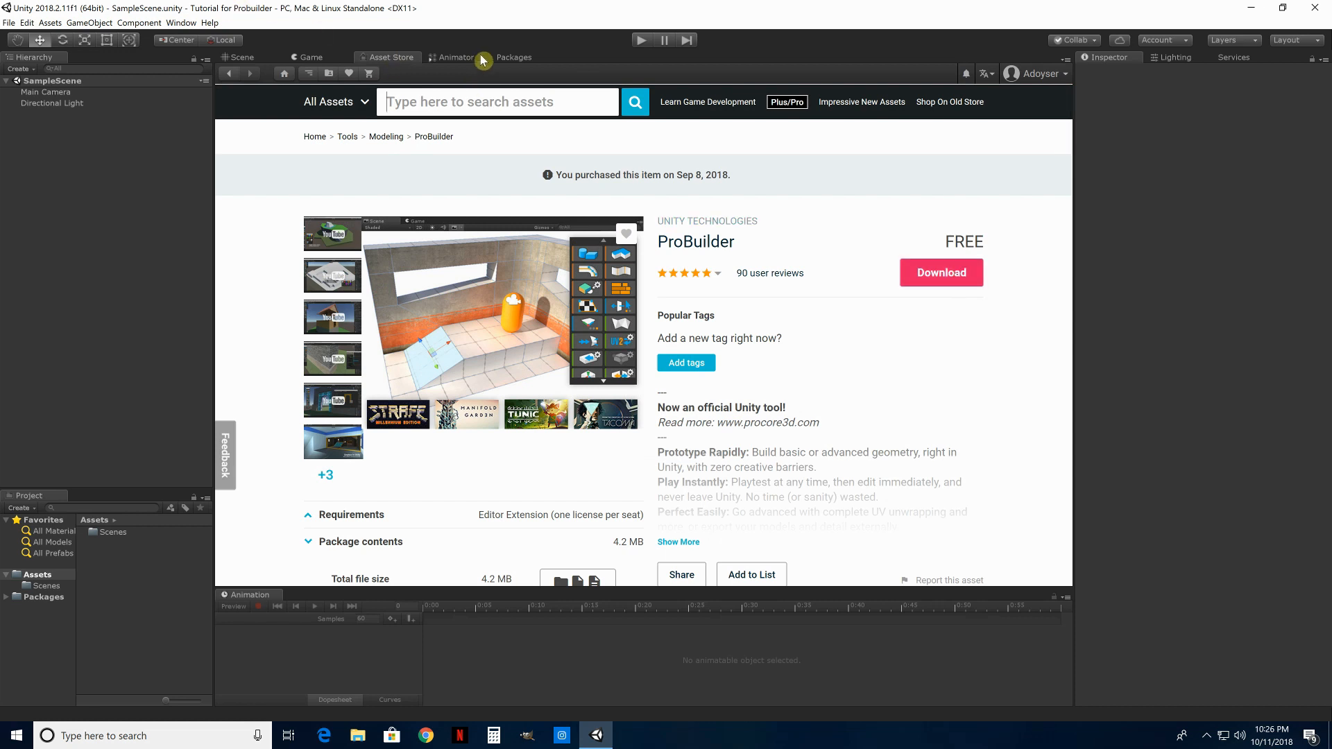
# Find ProBuilder among all available packages in the Package Manager and install version 3.0.9
pyautogui.click(503, 60)
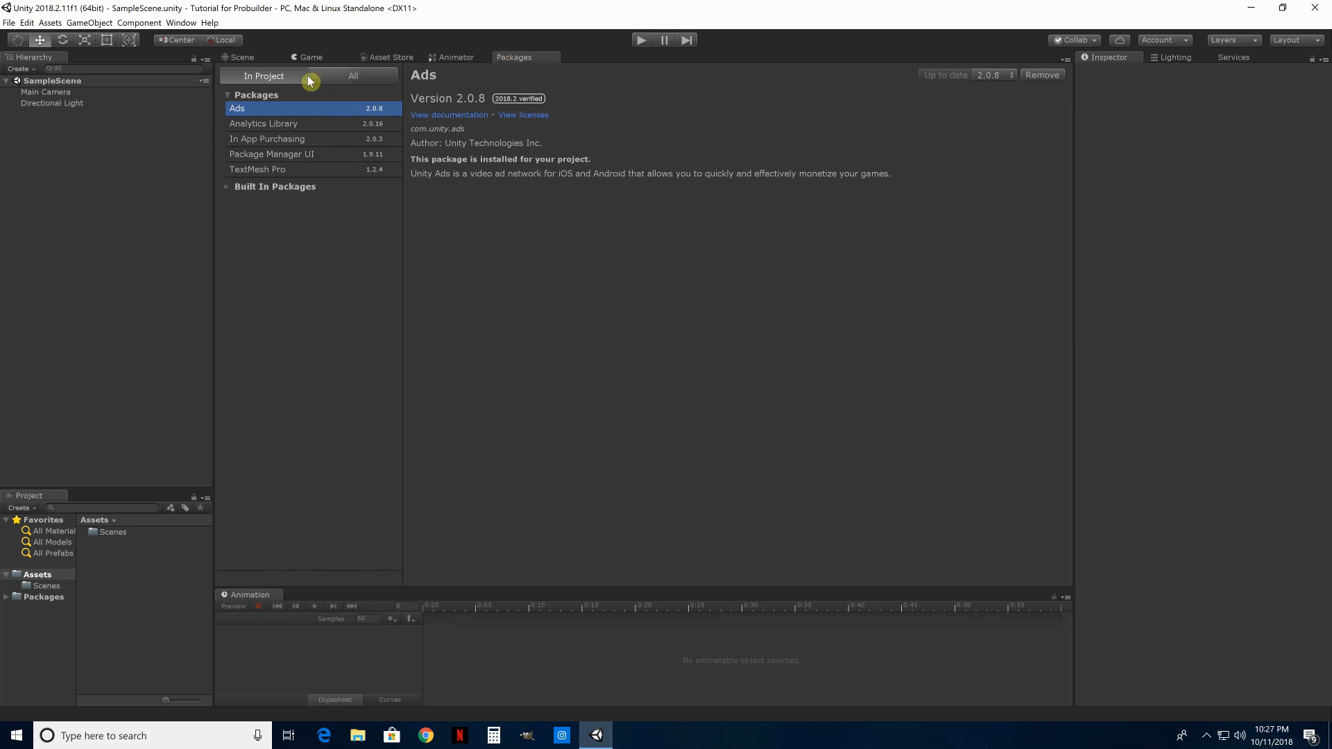
pyautogui.click(333, 78)
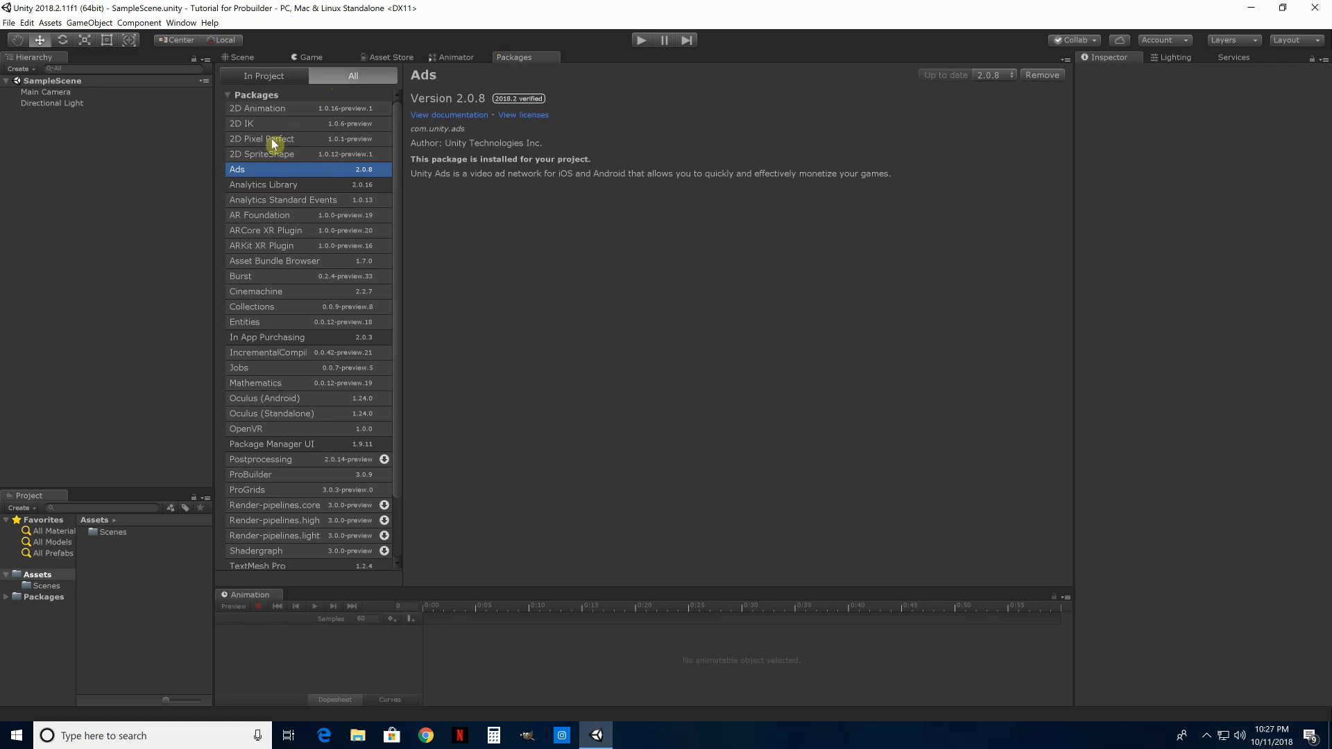
pyautogui.scroll(-3, 281, 361)
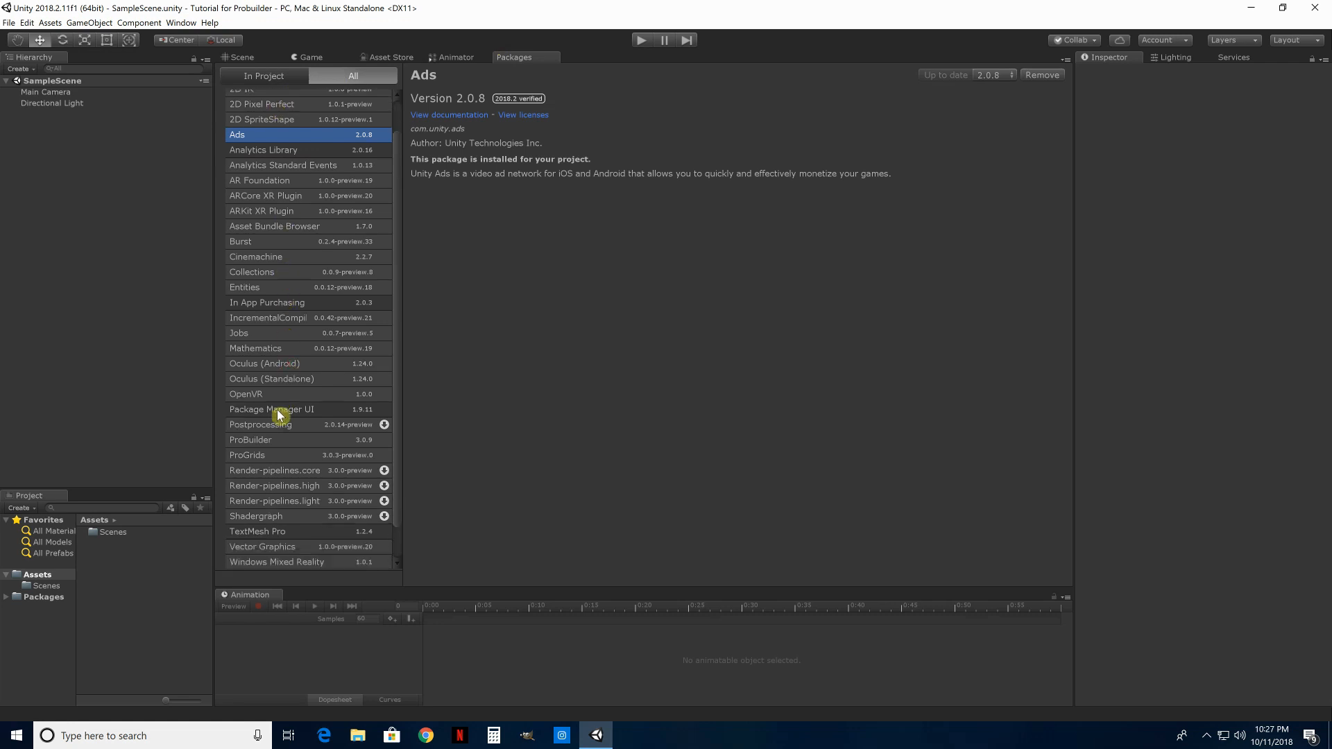
pyautogui.click(252, 444)
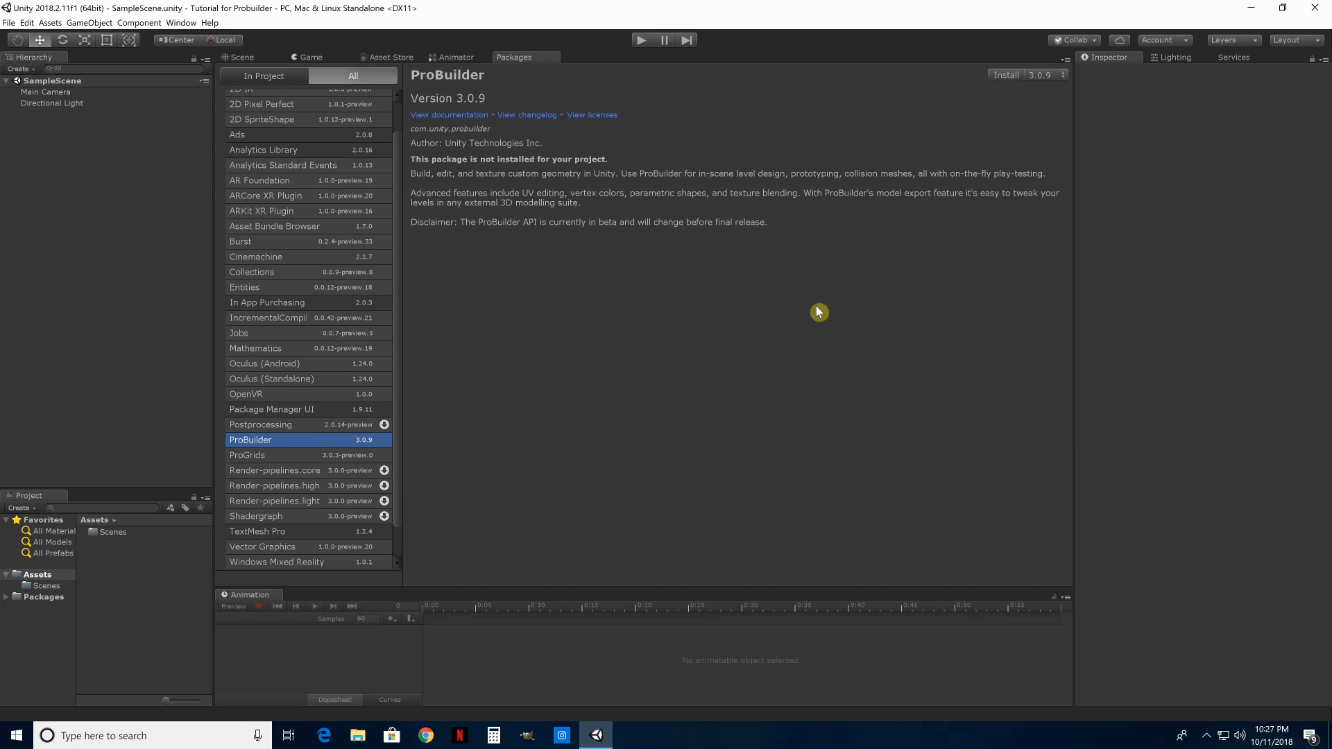
pyautogui.click(1011, 76)
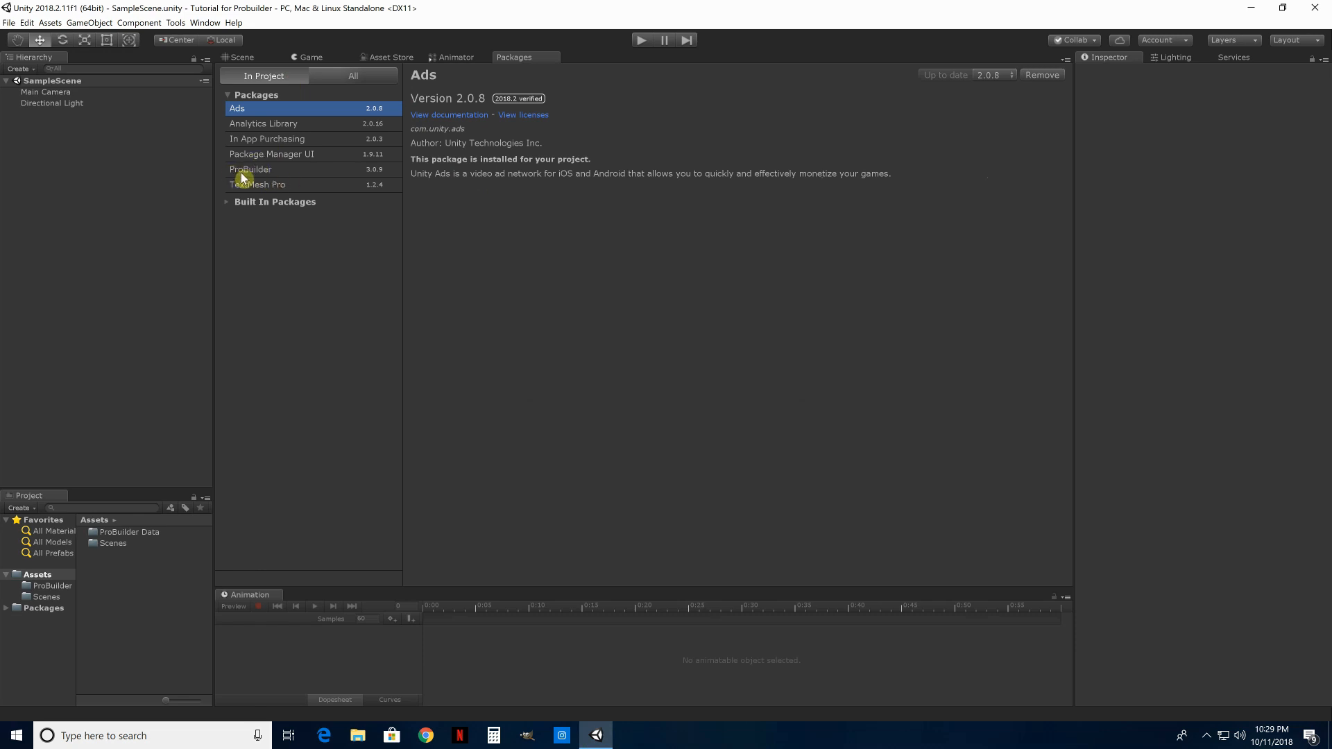
# Return to the Scene view, open the ProBuilder window and dock it between the Inspector and Lighting views
pyautogui.click(241, 58)
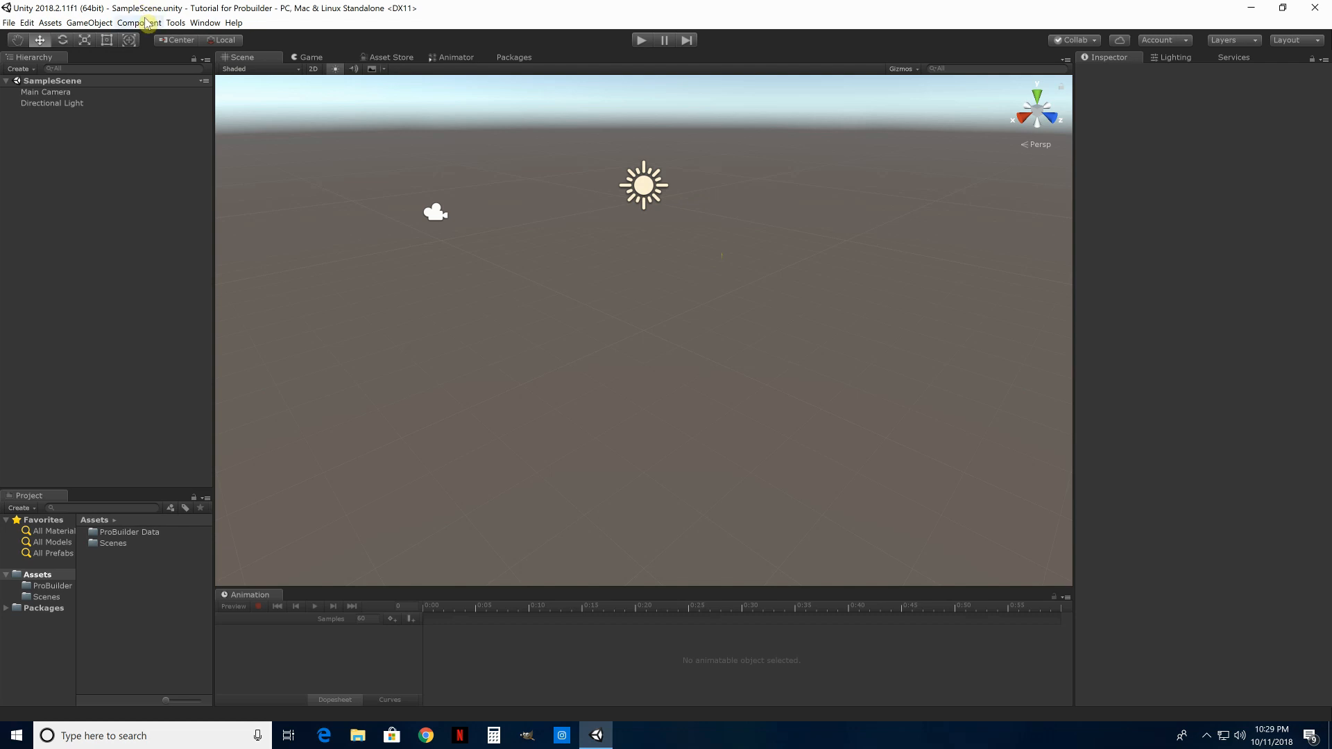
pyautogui.click(174, 24)
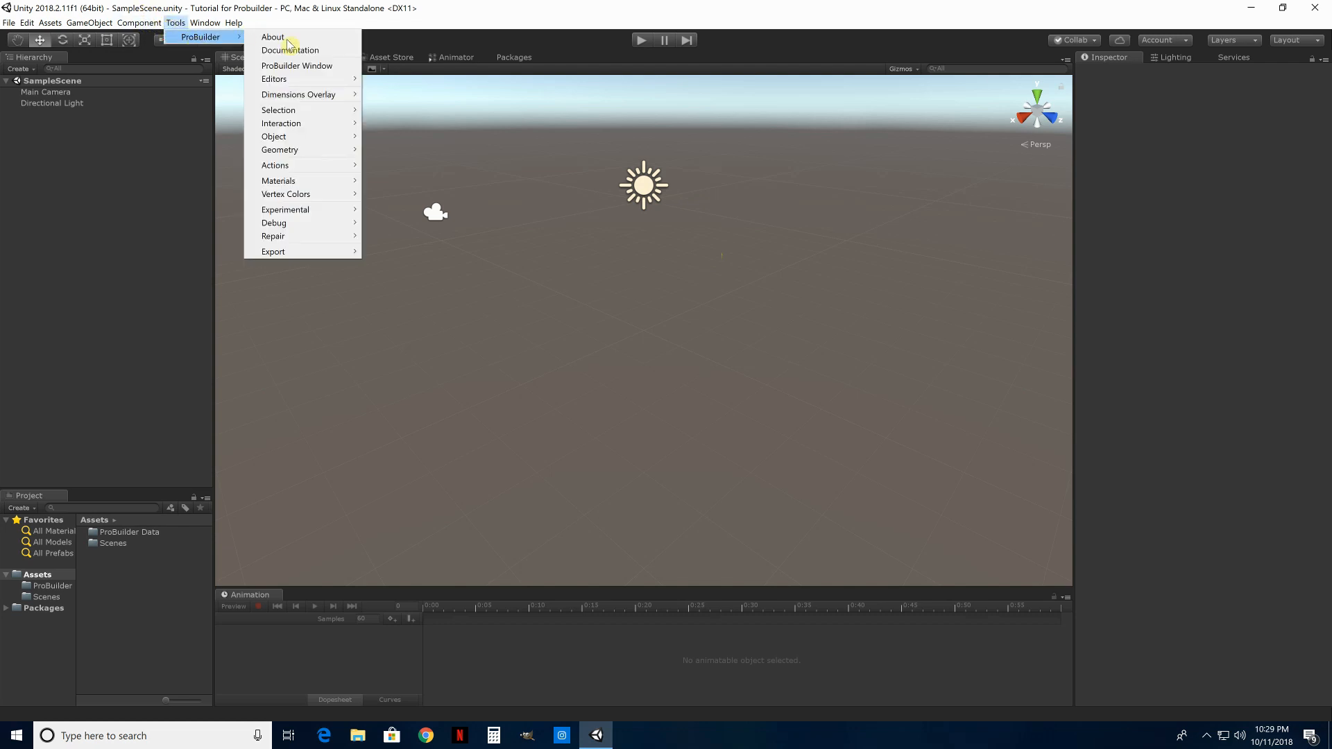
pyautogui.moveTo(234, 23)
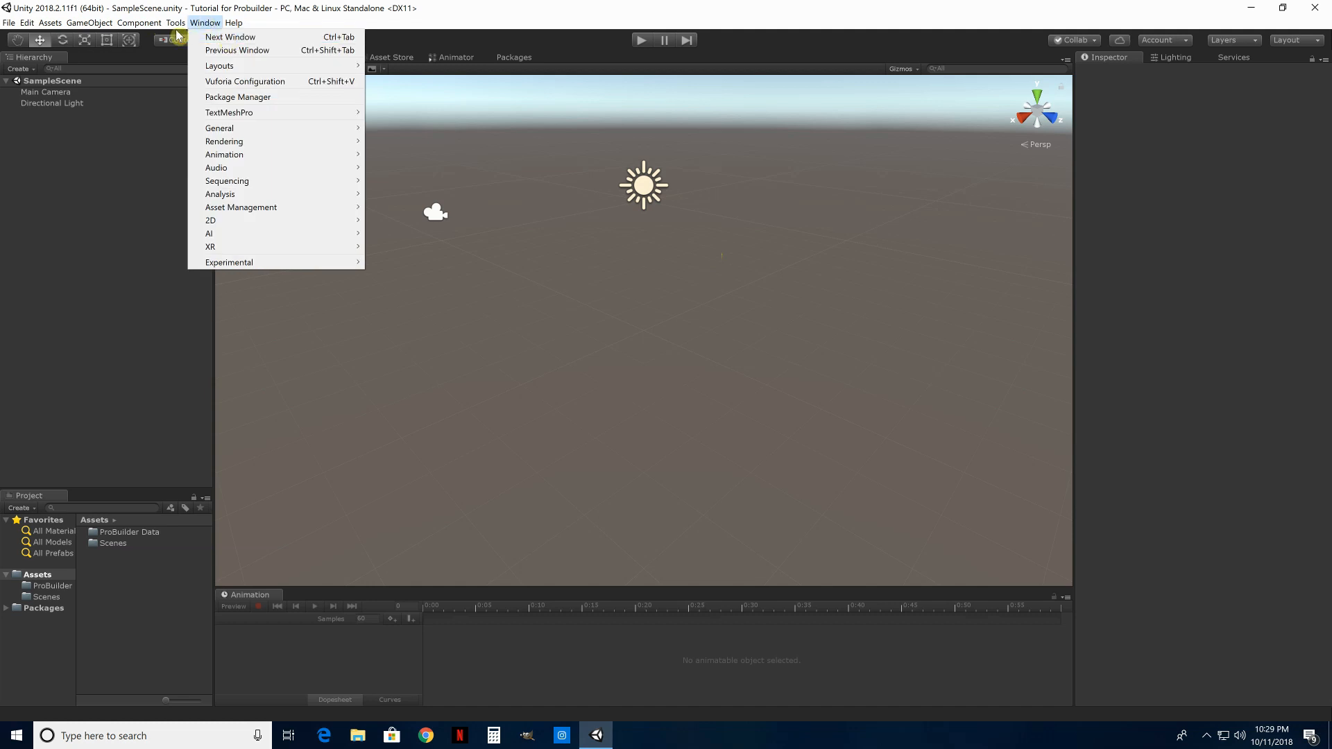
pyautogui.moveTo(174, 25)
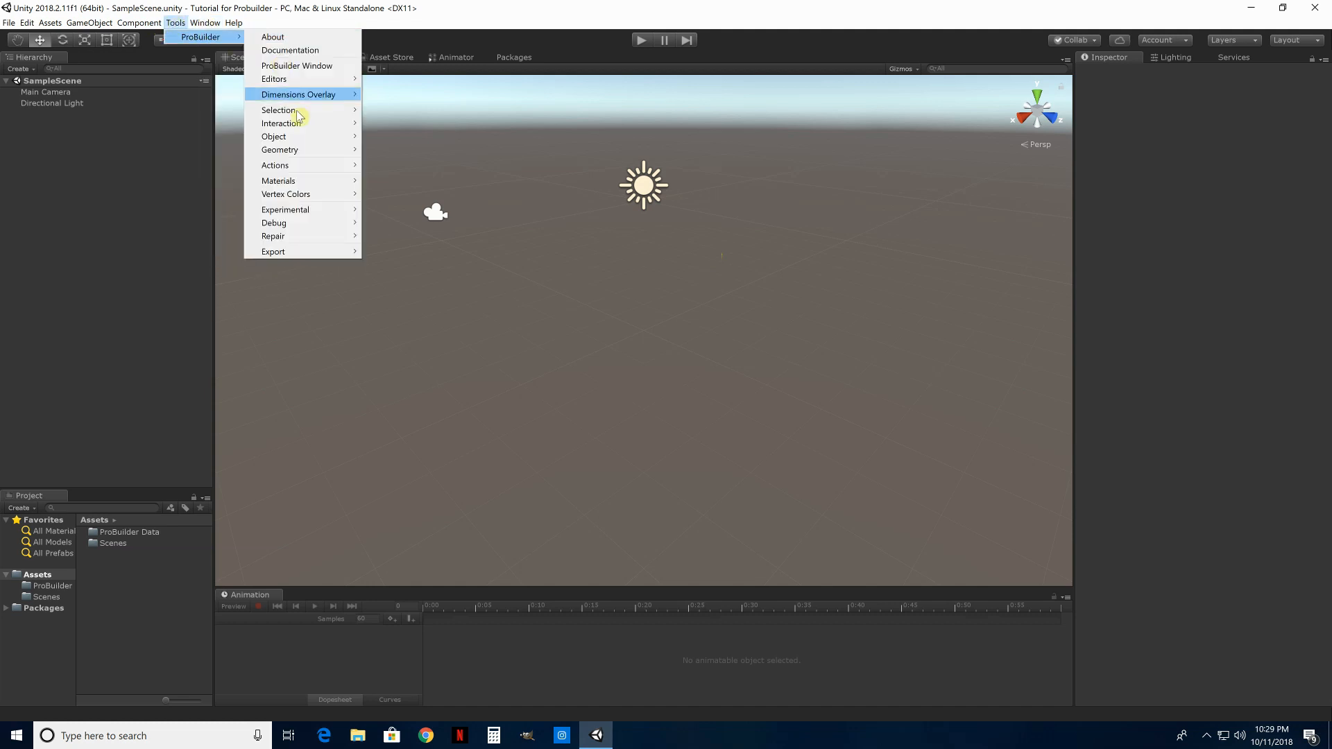
pyautogui.click(302, 66)
pyautogui.moveTo(1046, 69); pyautogui.dragTo(1283, 110)
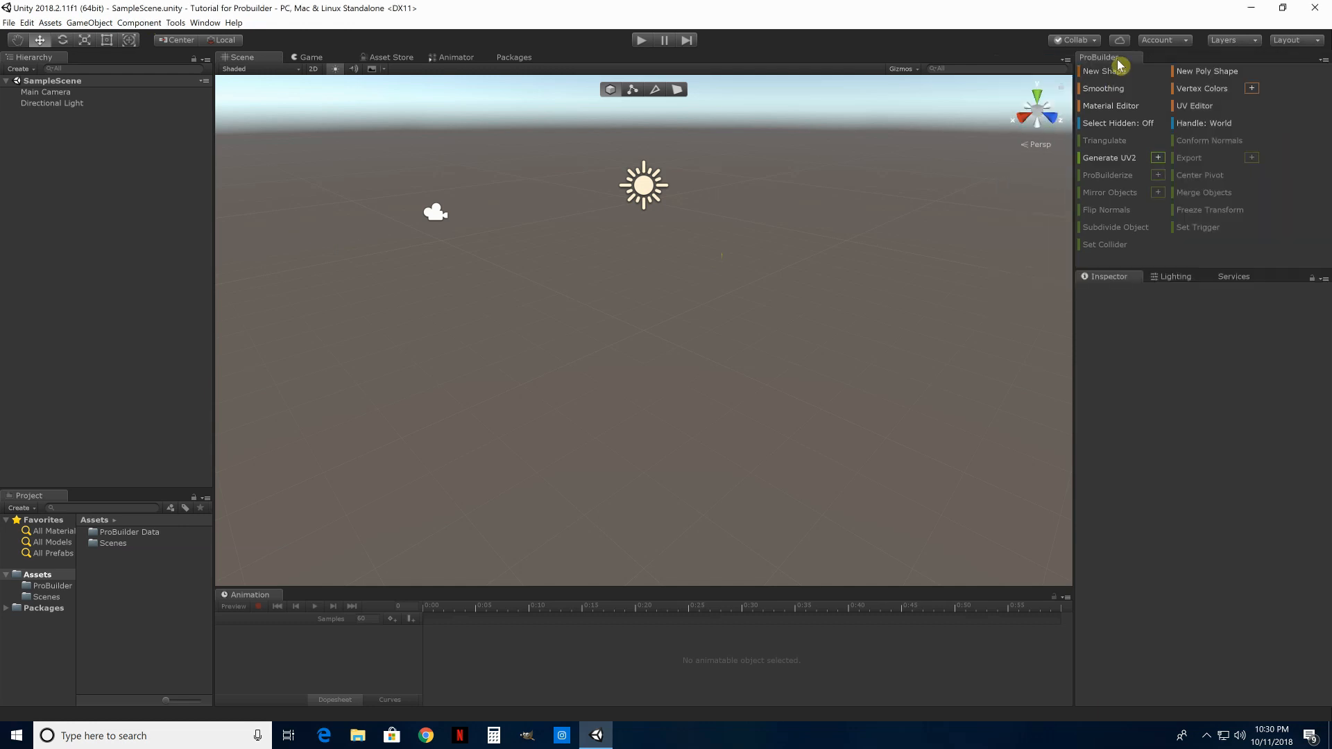
pyautogui.moveTo(1112, 59); pyautogui.dragTo(1262, 111)
pyautogui.moveTo(1125, 58); pyautogui.dragTo(1161, 283)
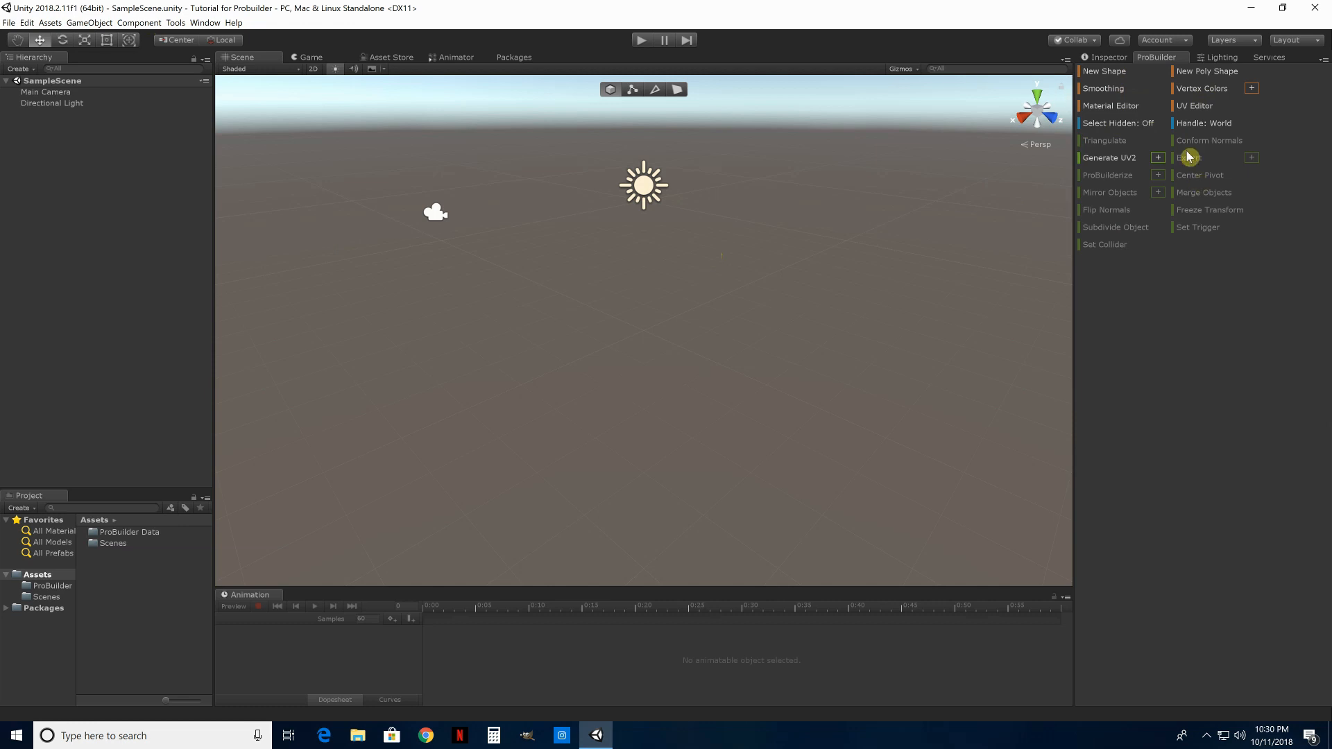
# Open ProBuilder's Shape Tool for a new shape and preview the Prism, Plane, Cylinder, Arch and Door shapes
pyautogui.click(1098, 73)
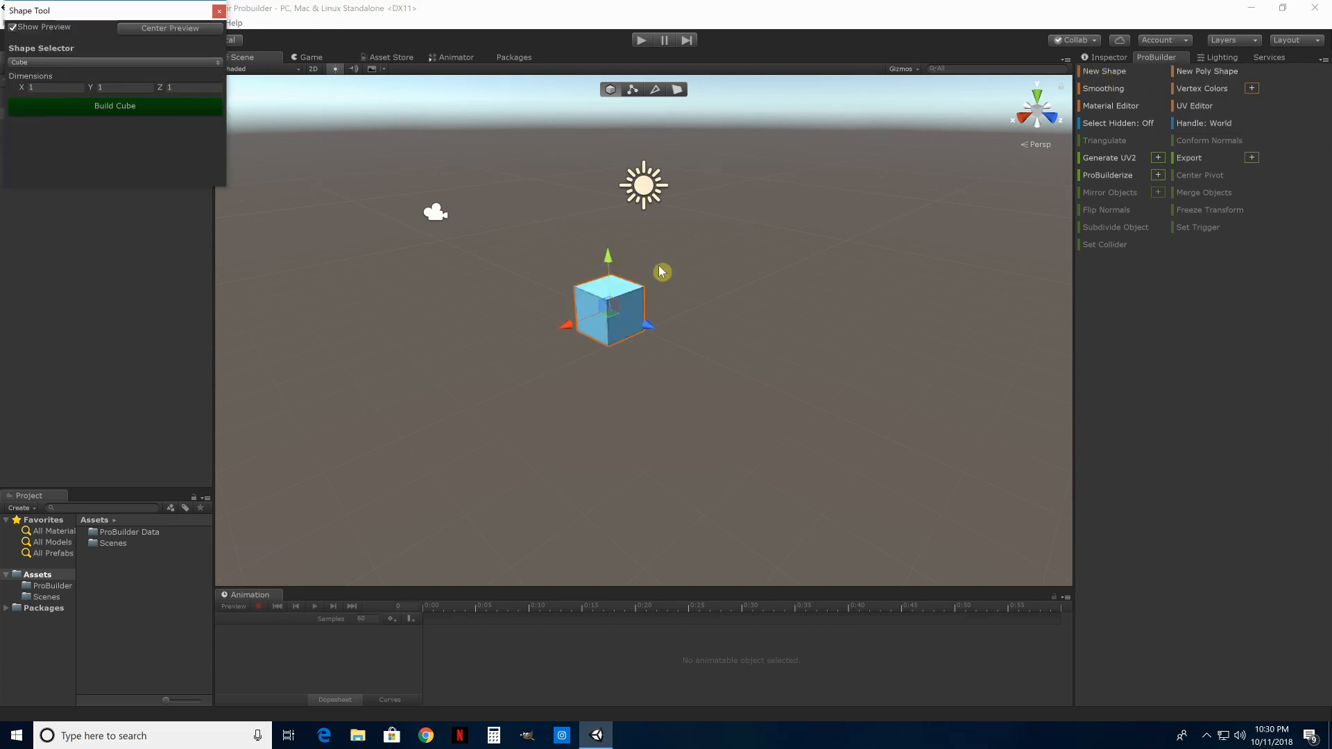
pyautogui.click(116, 64)
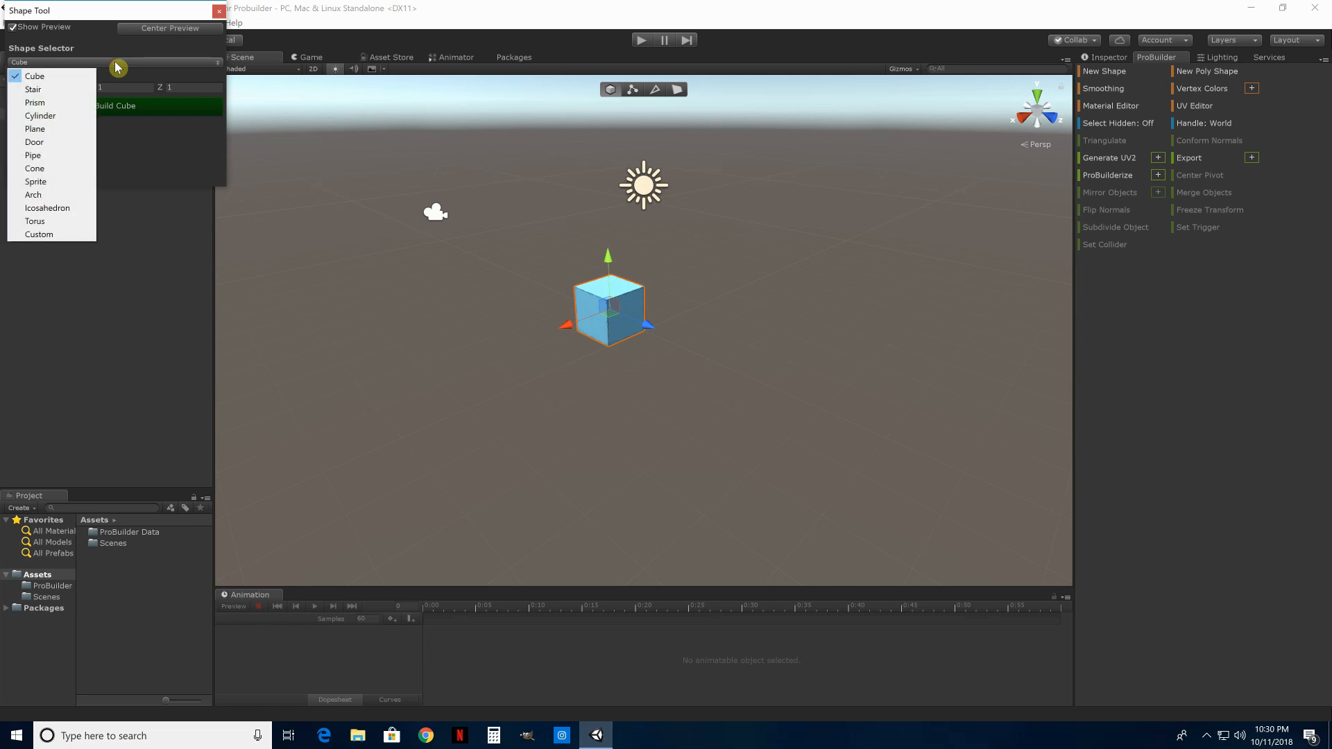
pyautogui.click(61, 105)
pyautogui.click(72, 62)
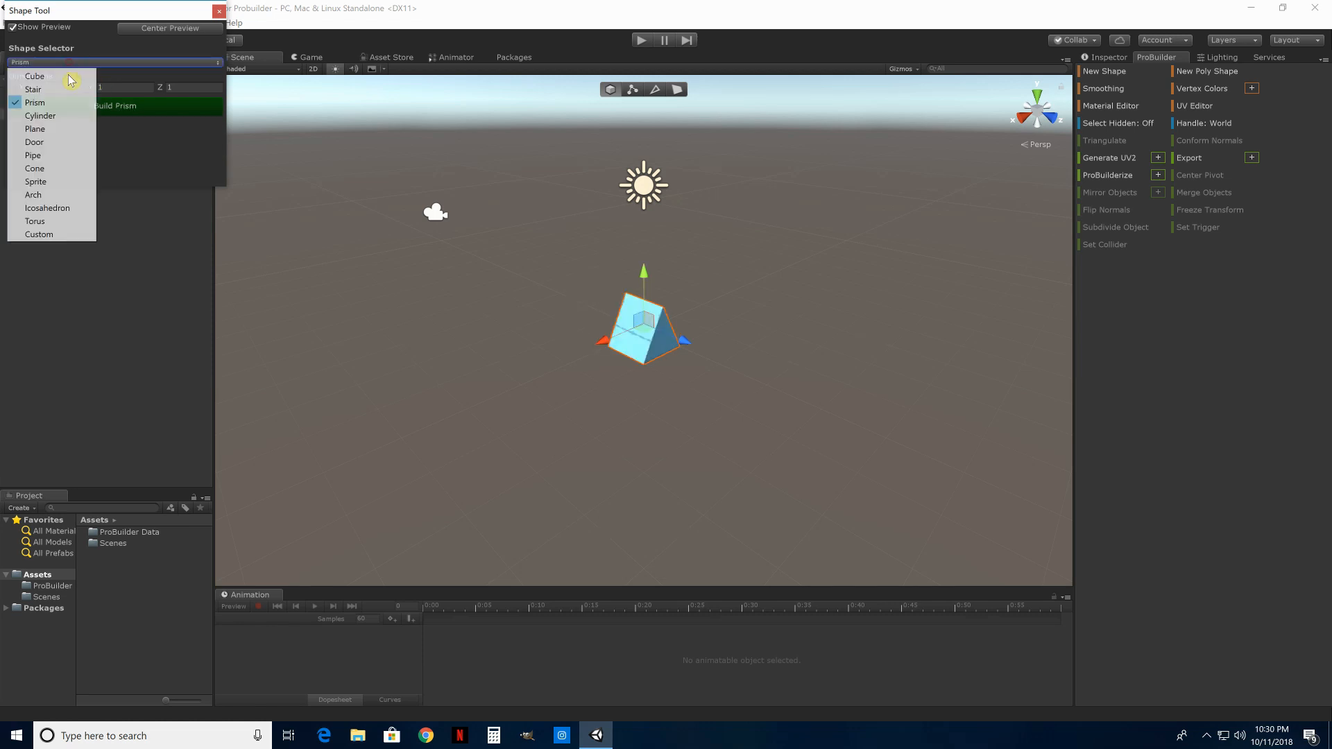
pyautogui.click(63, 129)
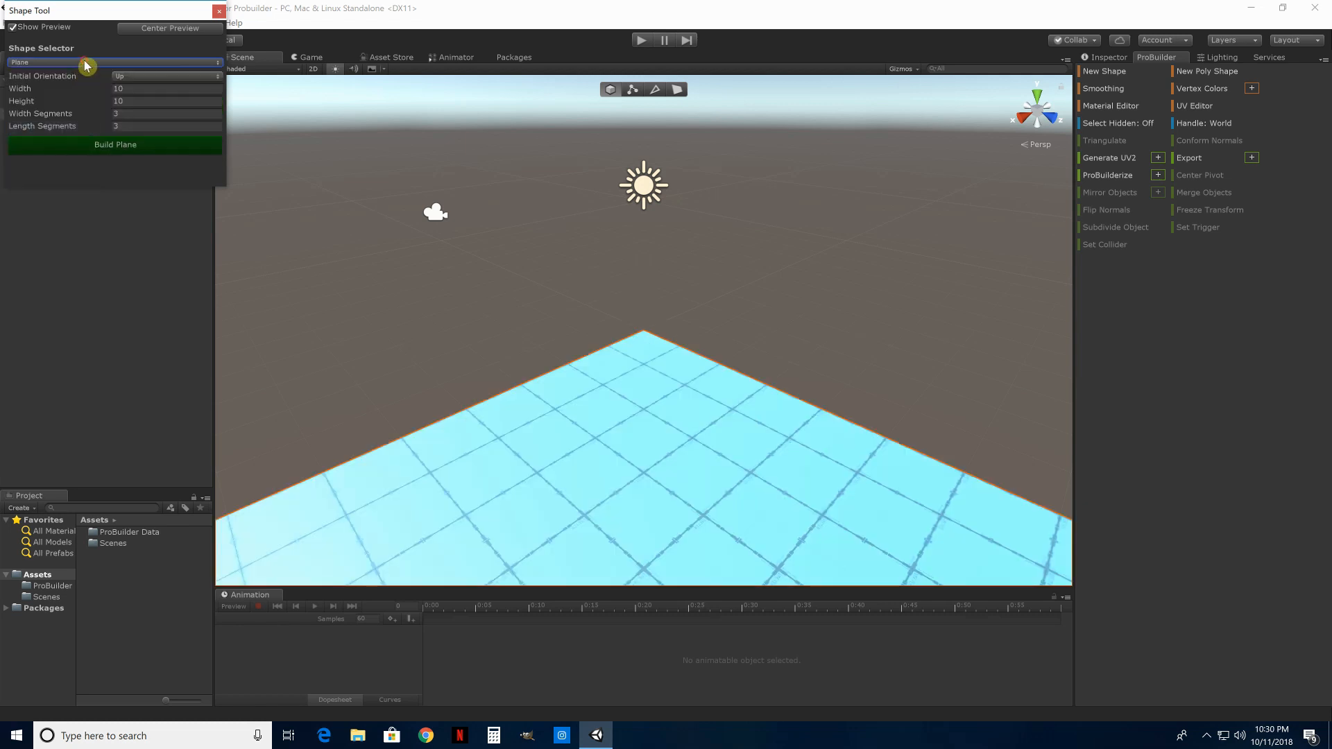
pyautogui.click(86, 63)
pyautogui.click(72, 116)
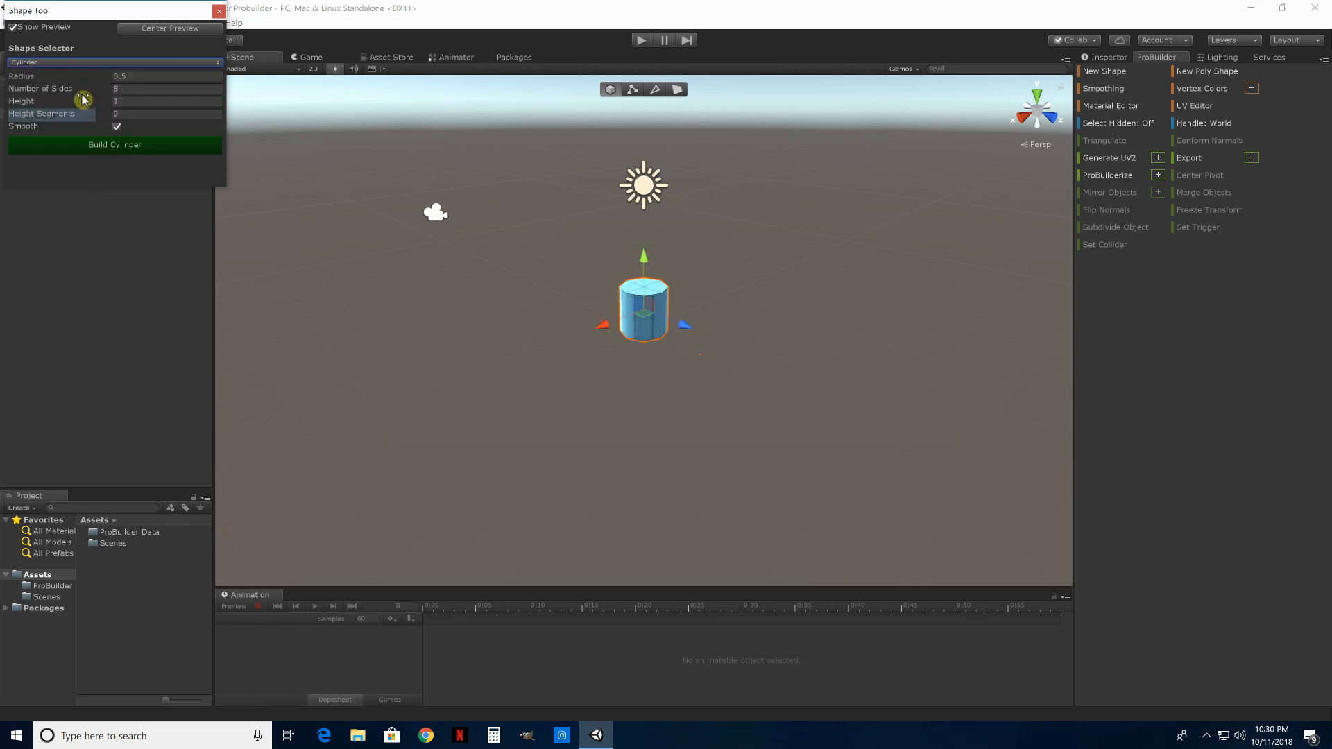
pyautogui.click(103, 63)
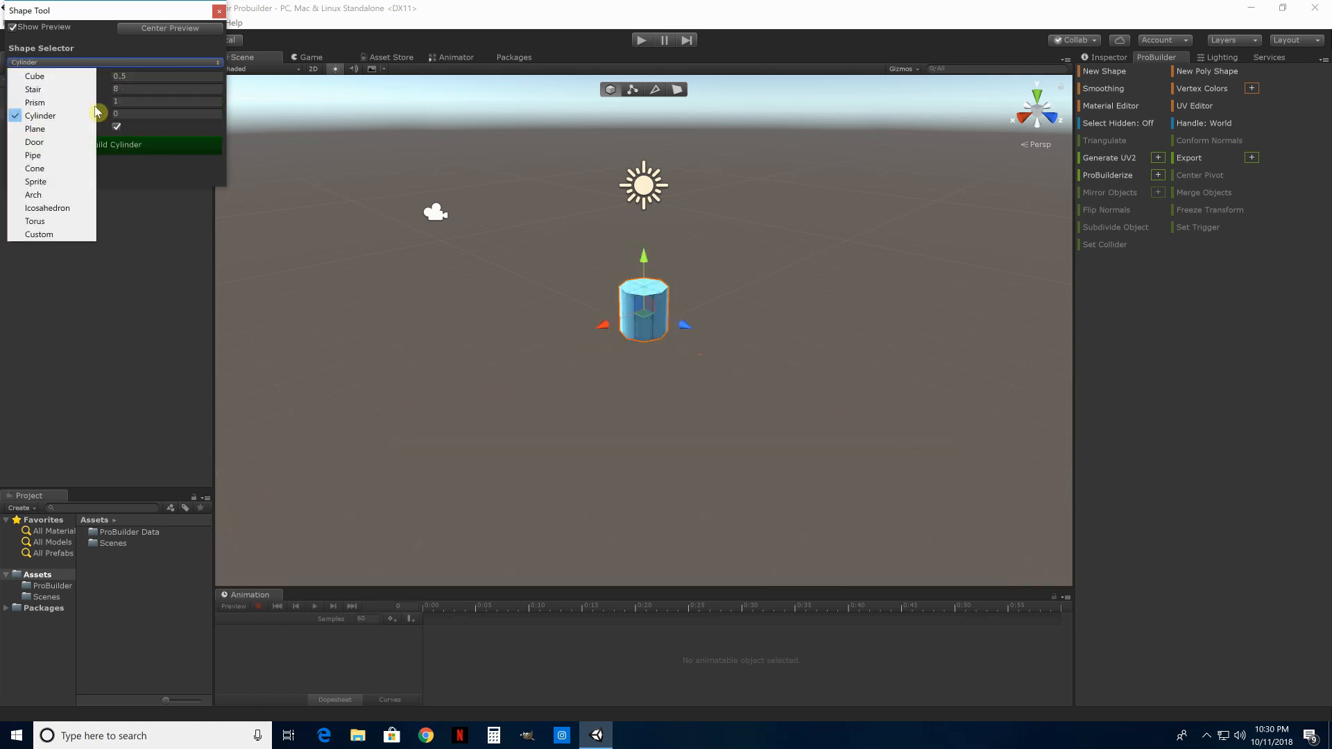
pyautogui.click(62, 195)
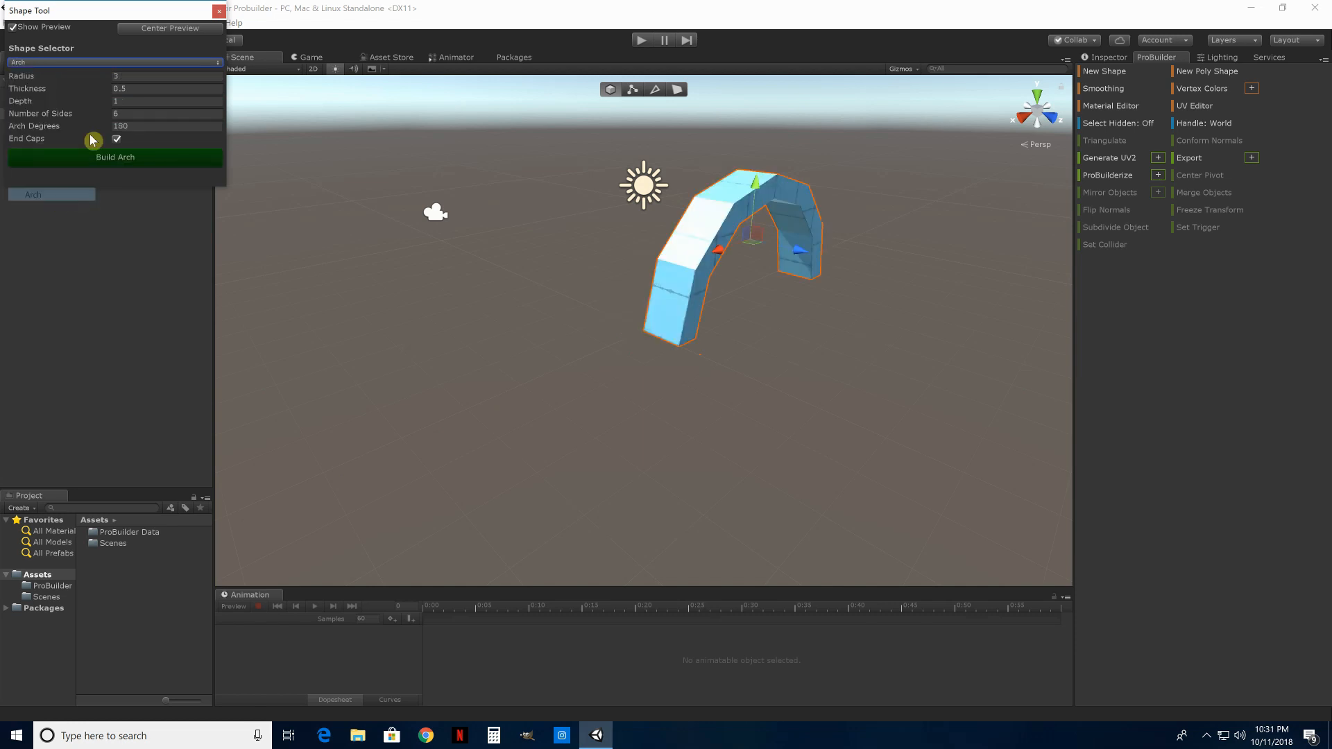
pyautogui.click(108, 64)
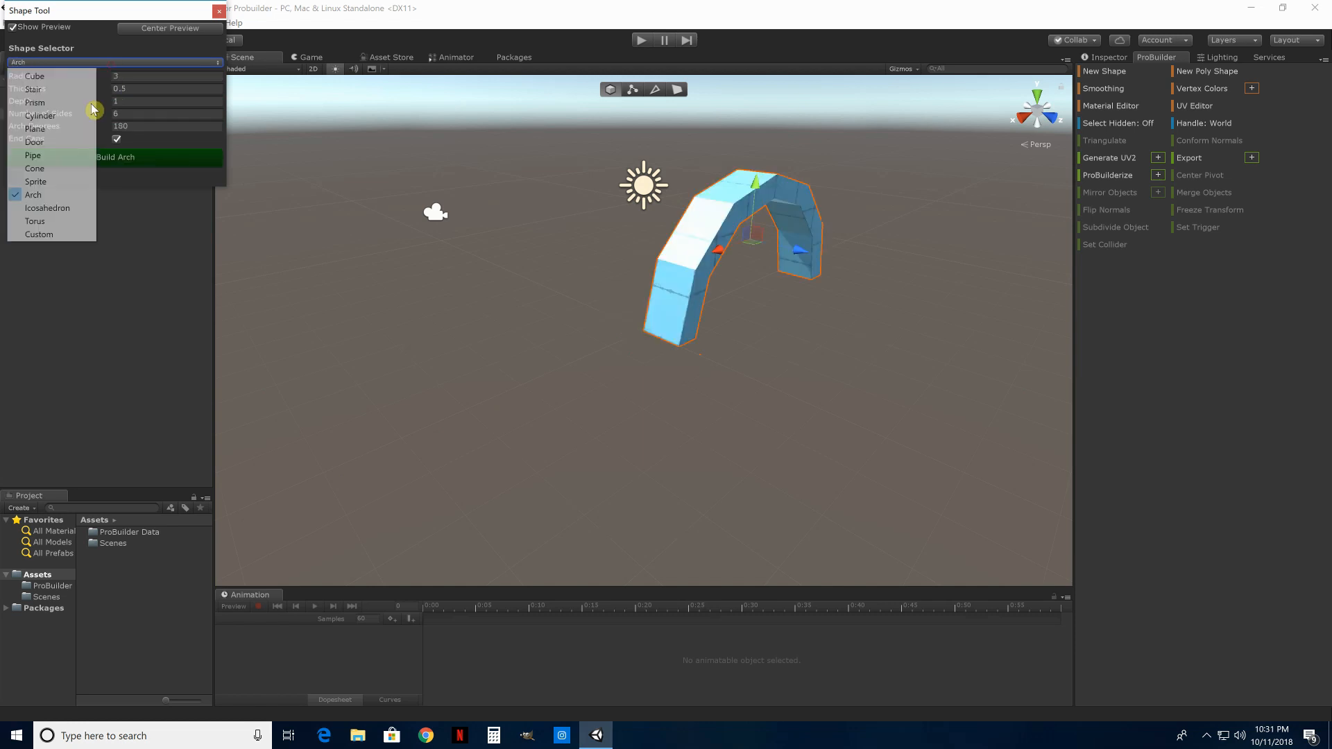
pyautogui.click(47, 142)
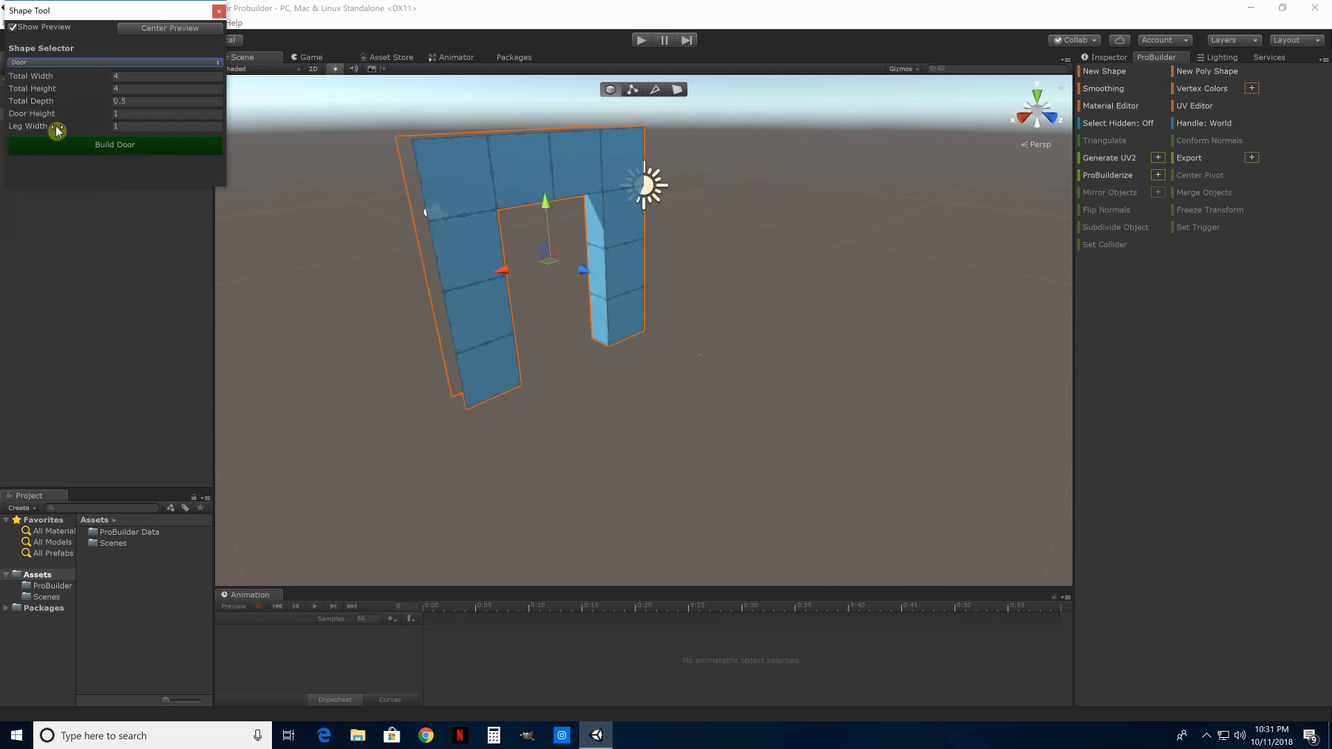
# Build a cube shape with dimensions X 7, Y 4 and Z 5, and close the Shape Tool
pyautogui.click(78, 62)
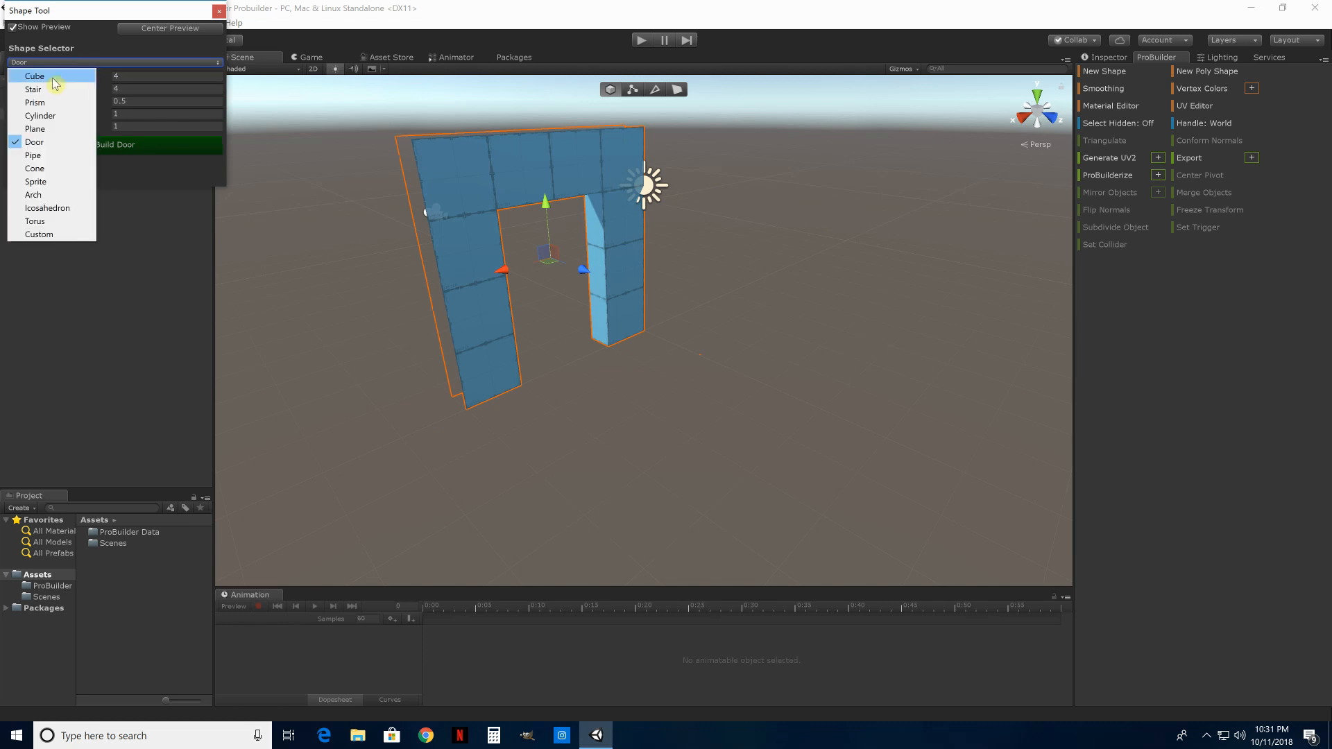
pyautogui.click(53, 79)
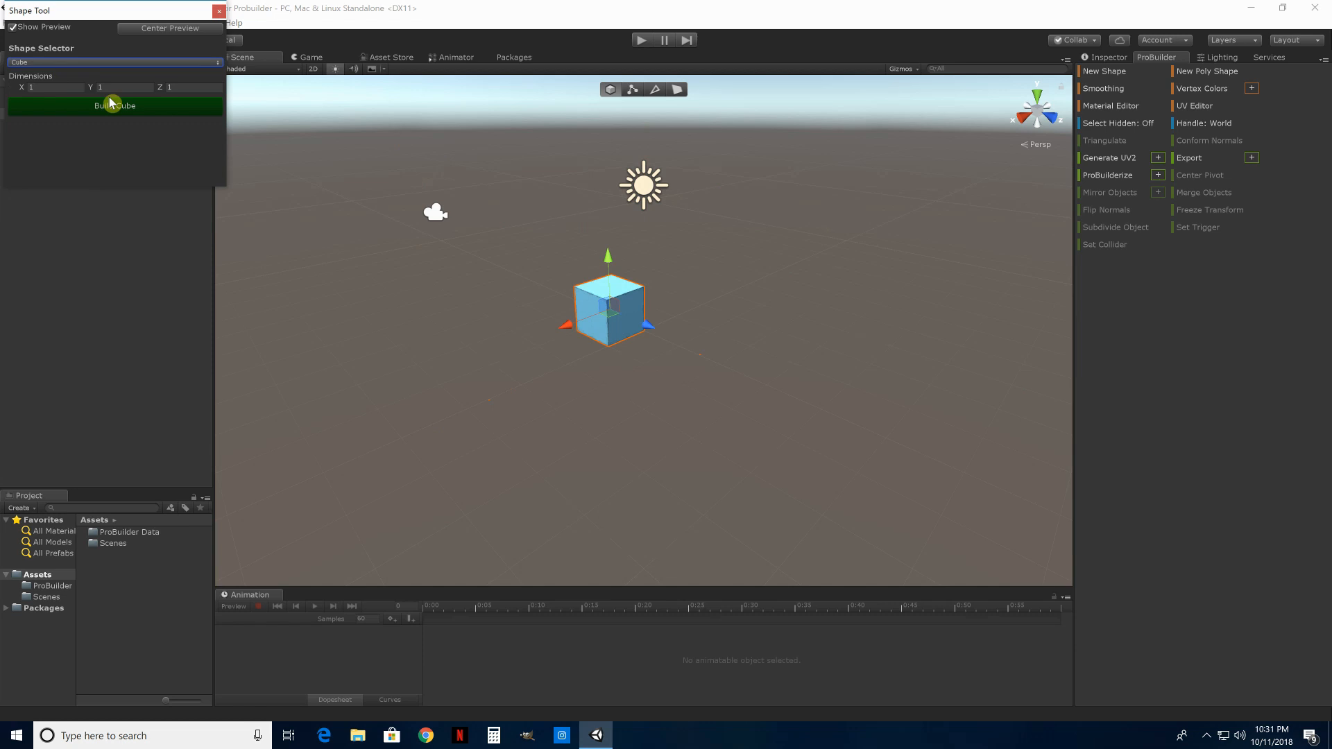
pyautogui.click(13, 90)
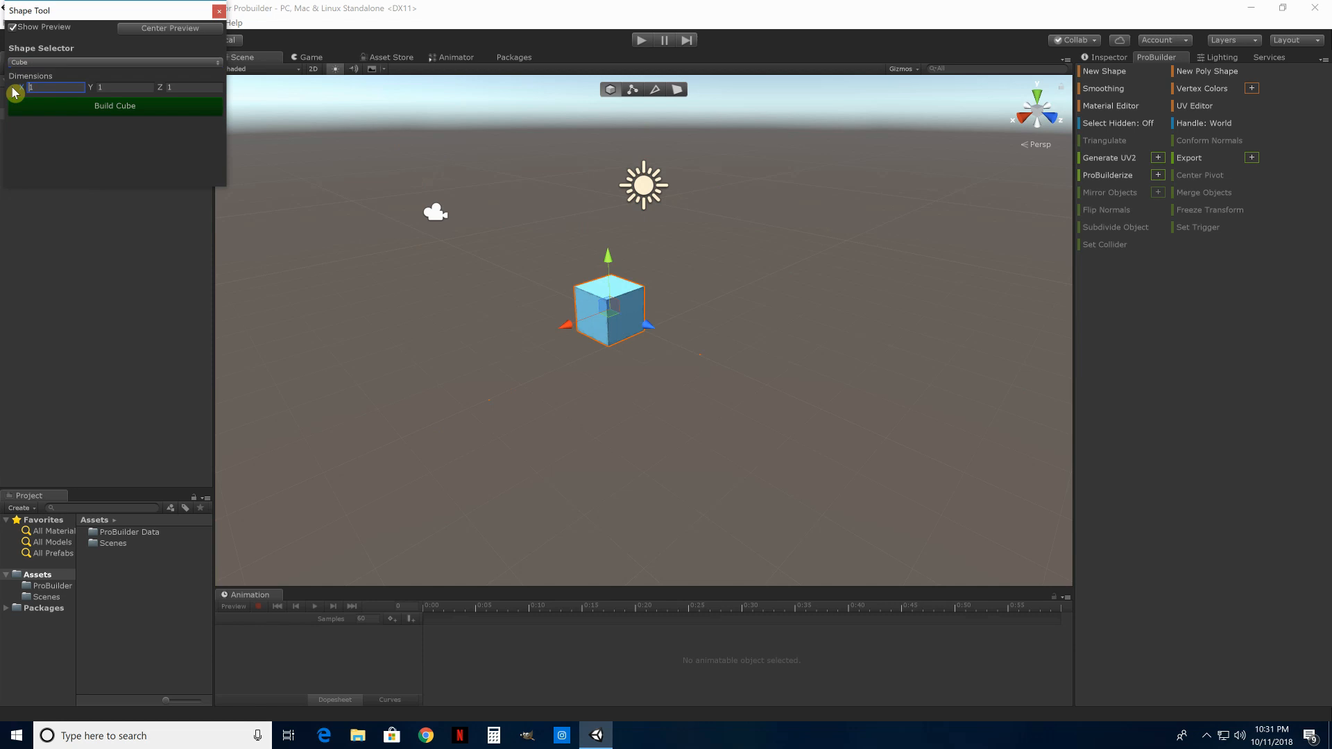
pyautogui.click(137, 88)
pyautogui.write('4')
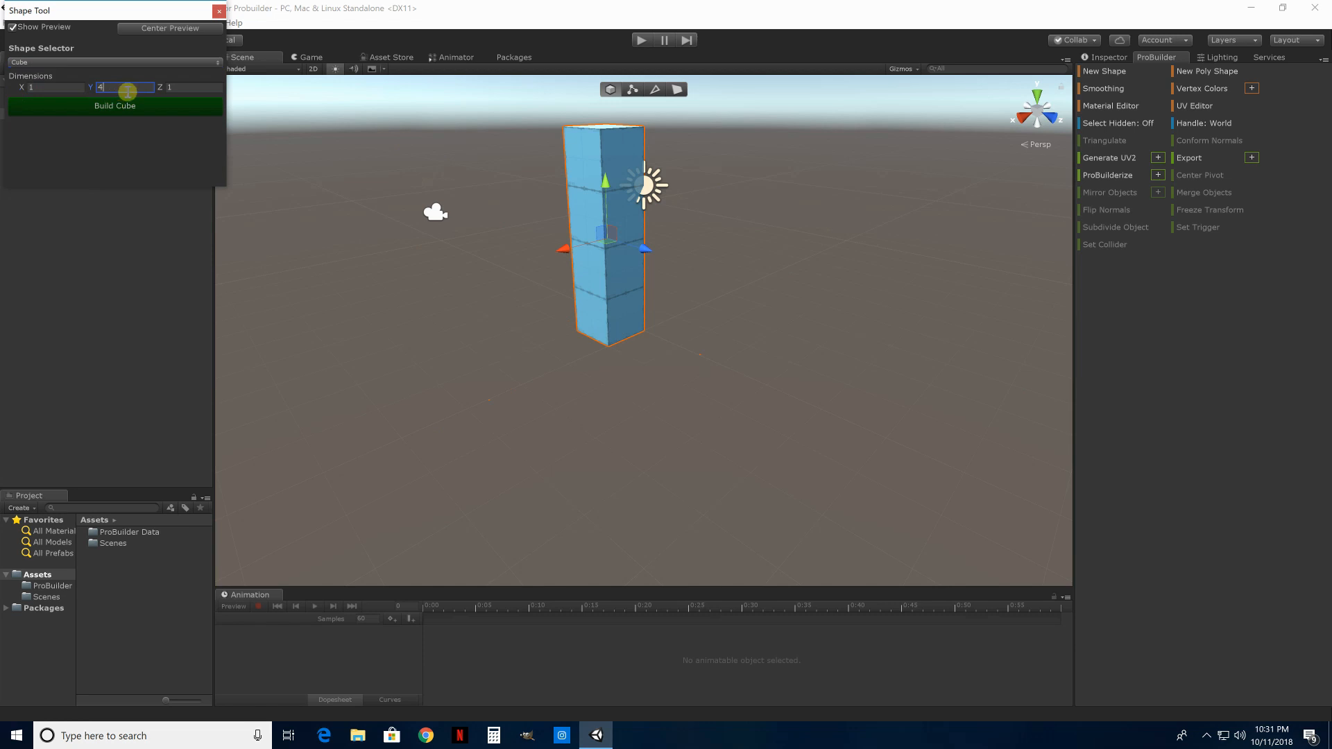
pyautogui.click(179, 86)
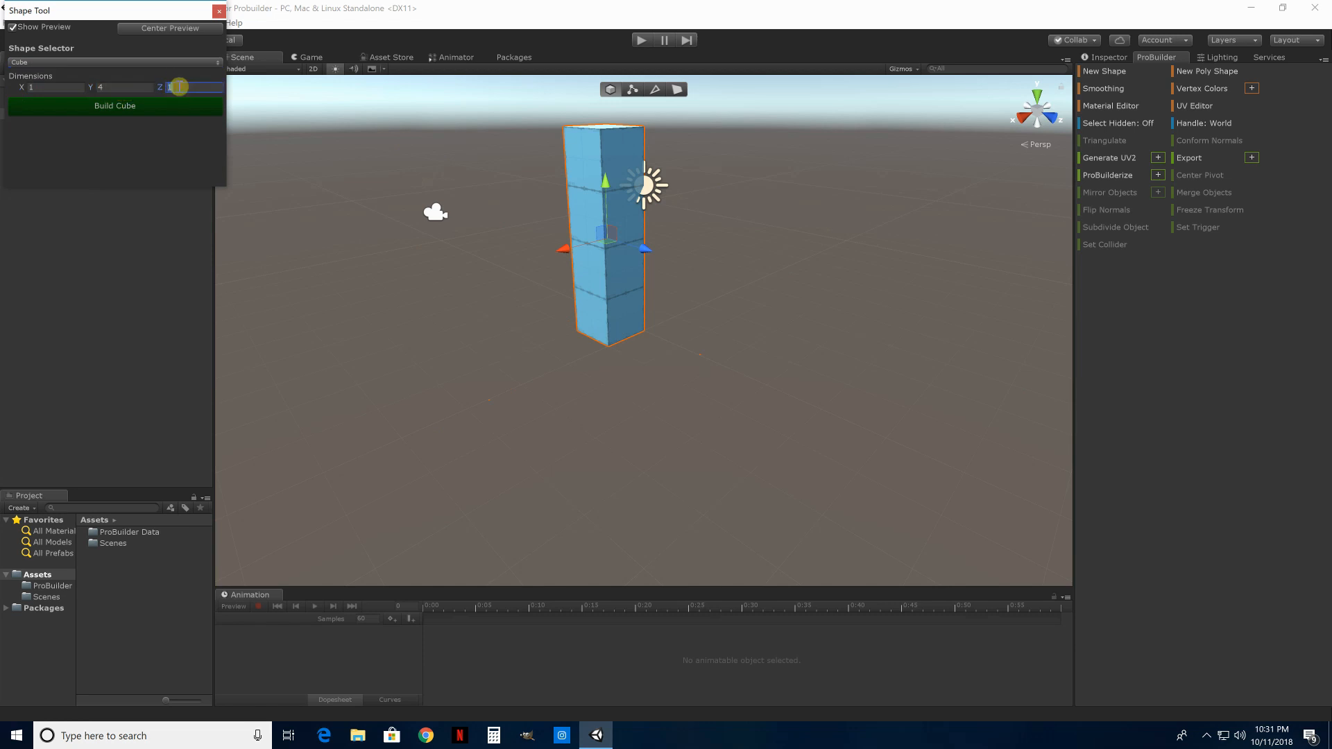
pyautogui.write('5')
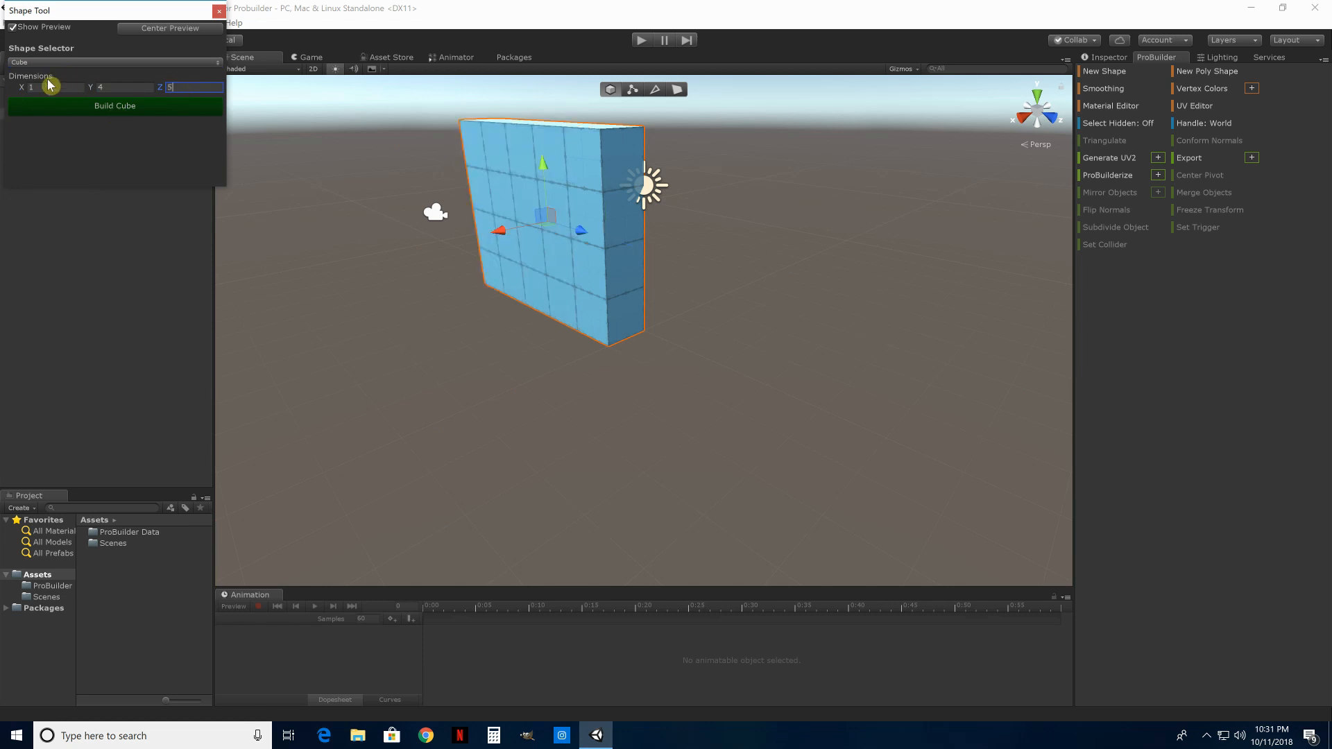
pyautogui.click(28, 87)
pyautogui.write('7')
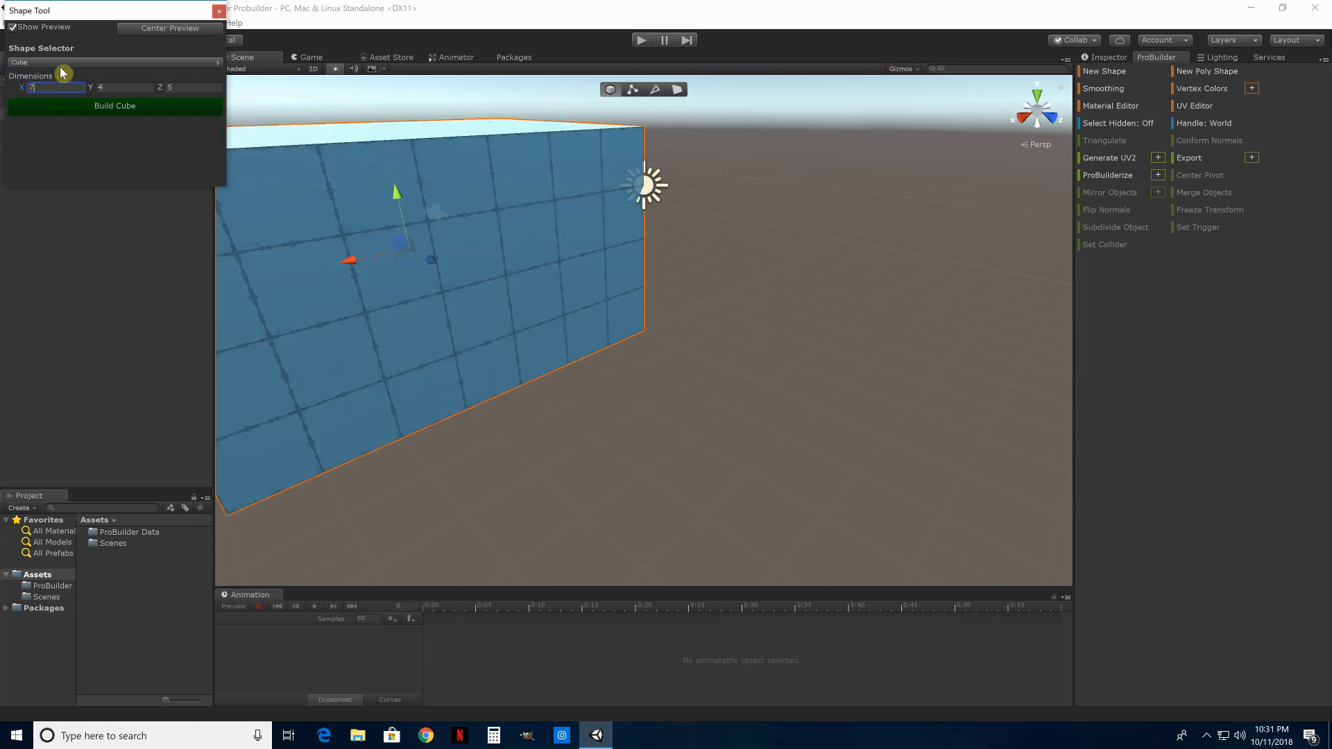
pyautogui.click(145, 105)
pyautogui.click(218, 11)
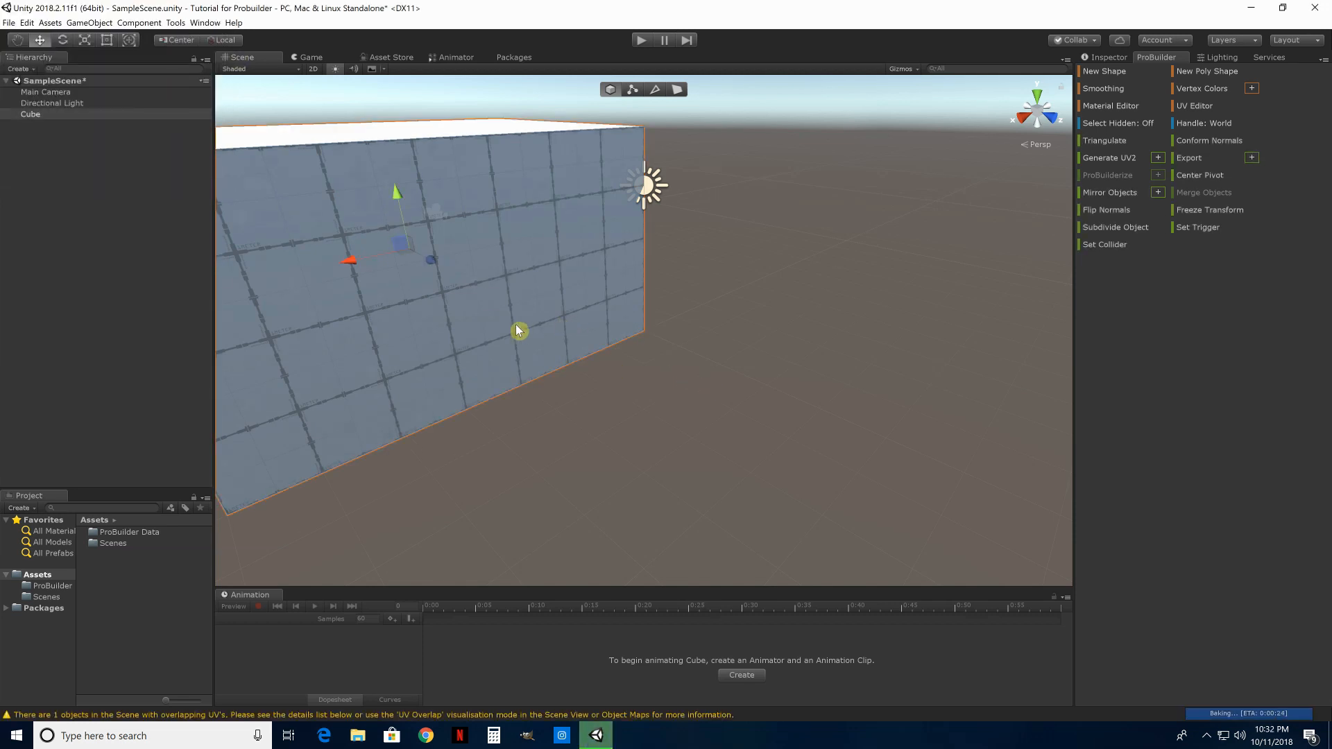
# Check the new cube's components in the Inspector and flip the cube's normals with ProBuilder
pyautogui.click(1109, 57)
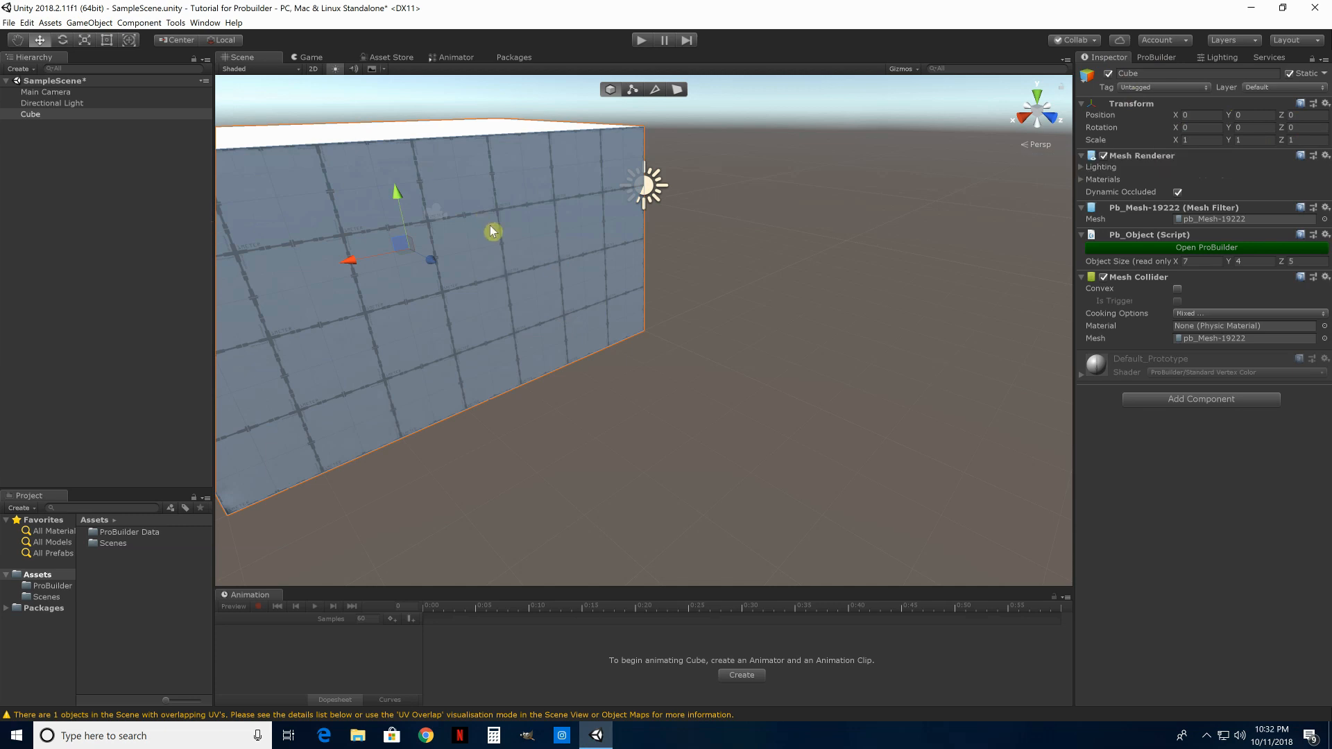
pyautogui.scroll(-5, 490, 226)
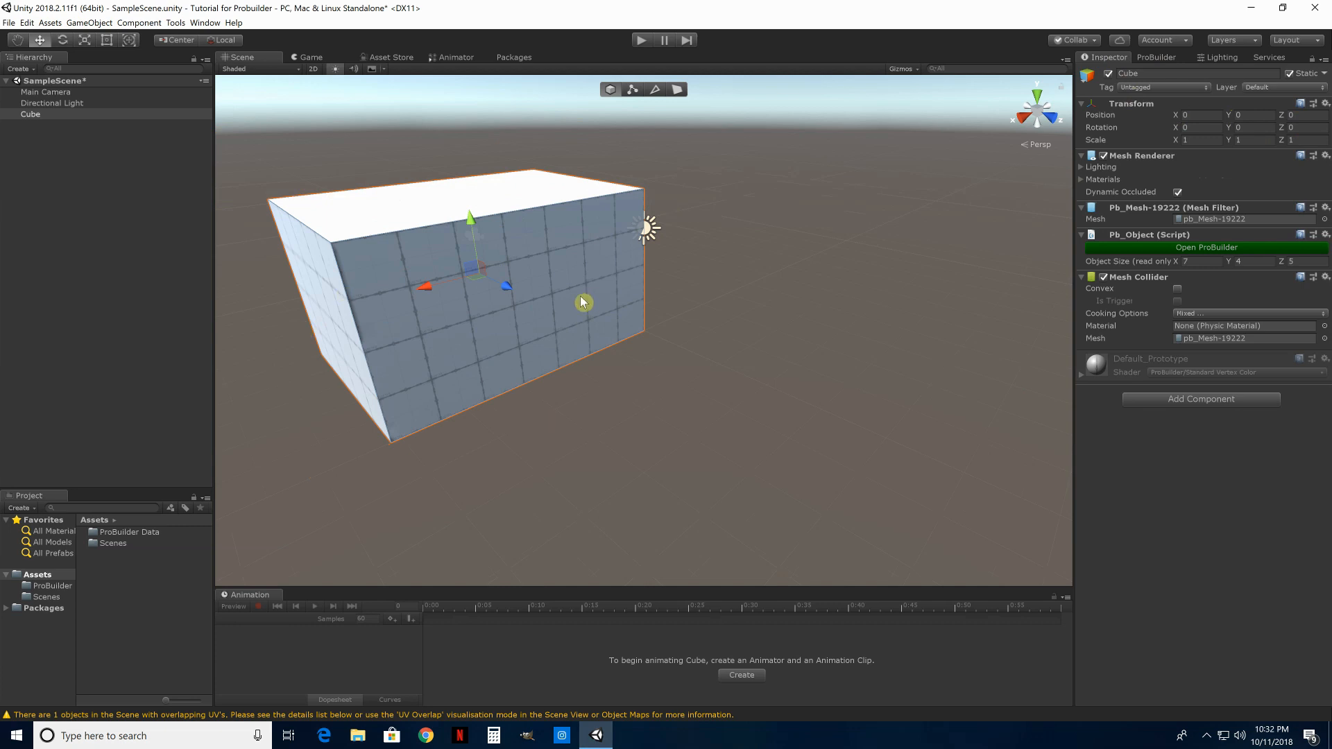
pyautogui.click(1152, 57)
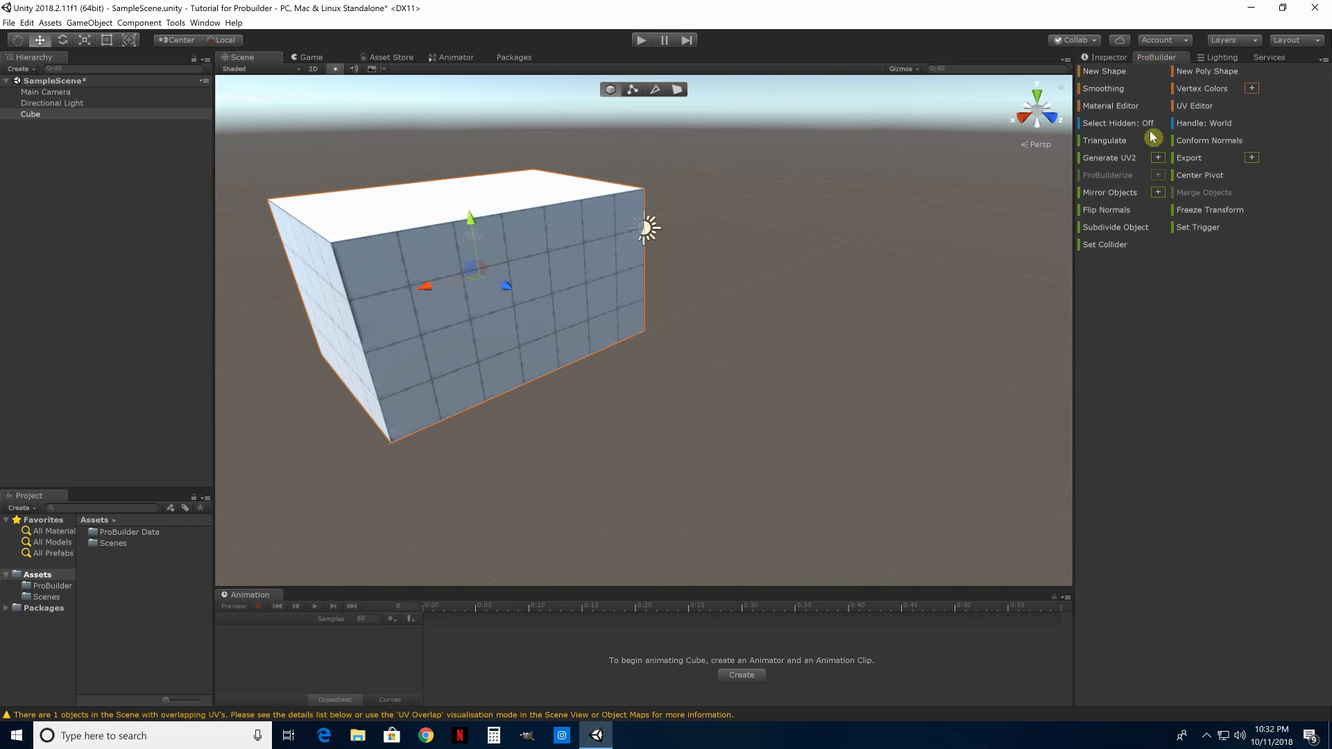
pyautogui.click(1115, 211)
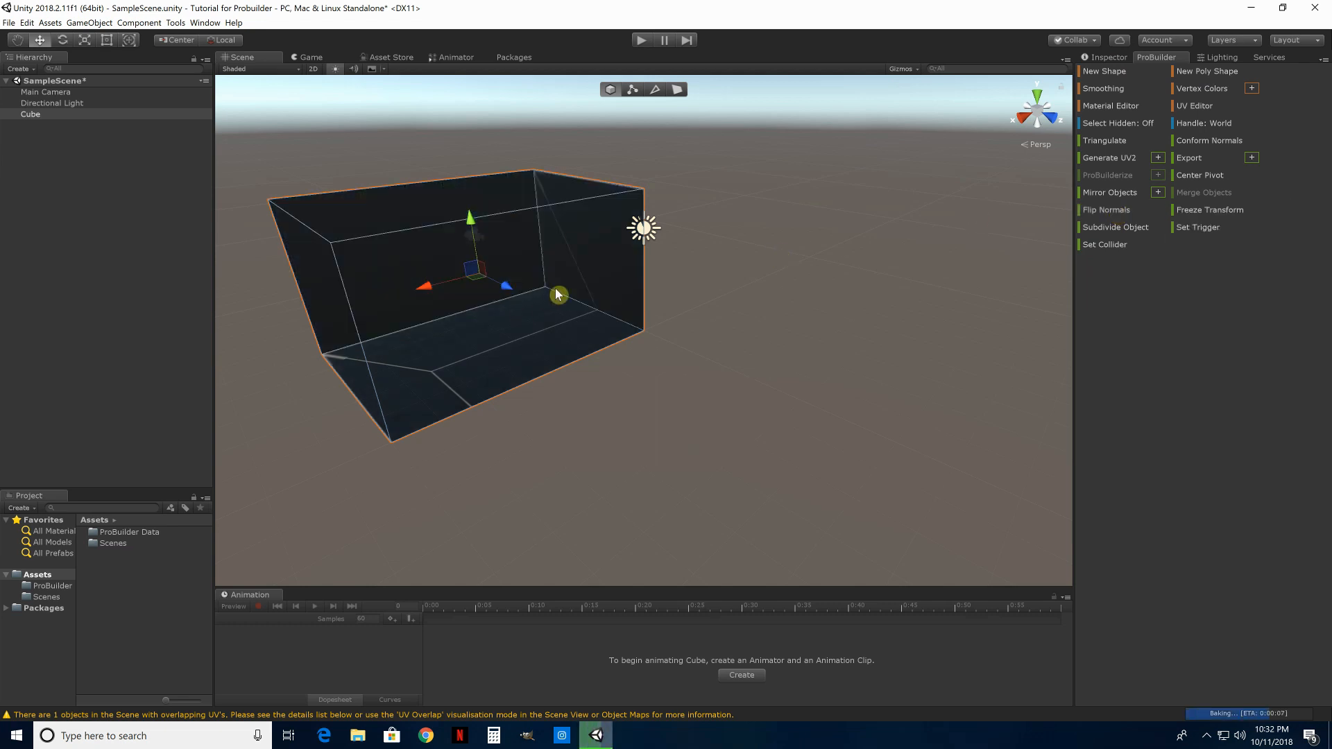
# Move the Directional Light farther away from the cube and reselect the cube
pyautogui.click(652, 233)
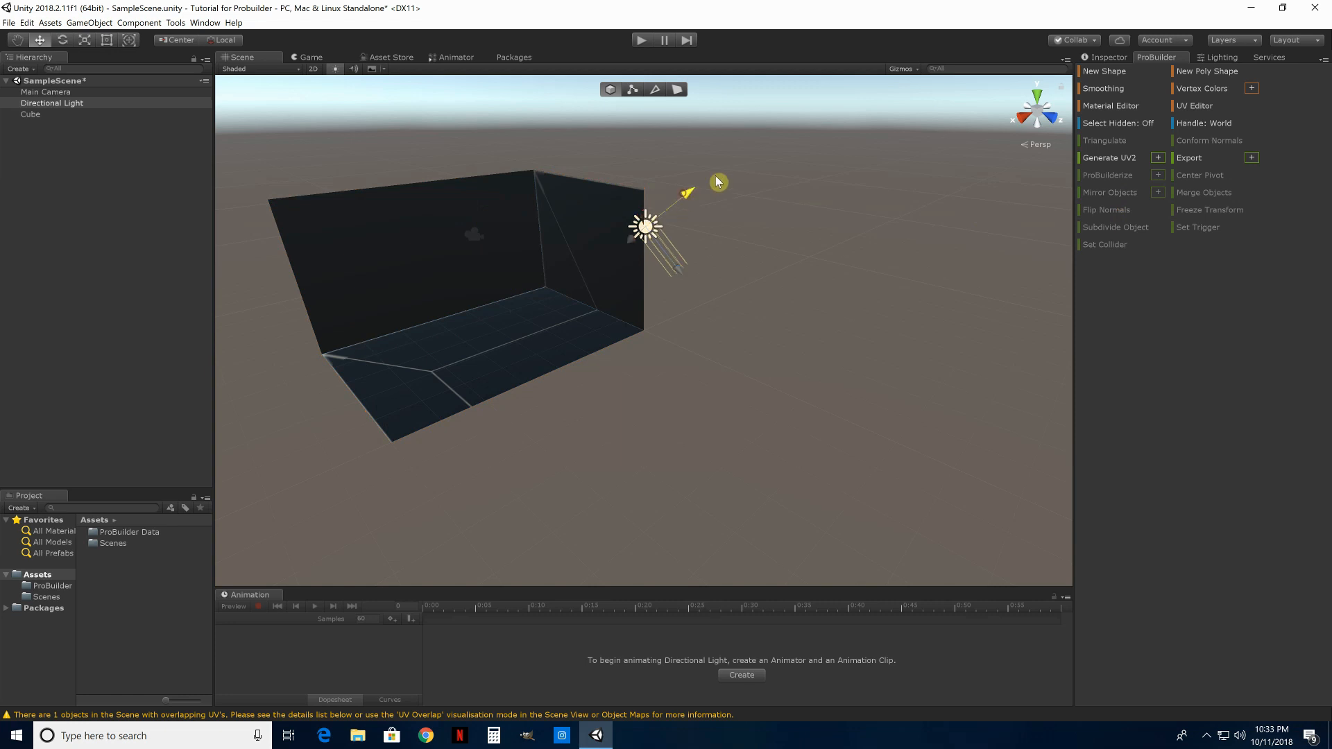
pyautogui.moveTo(718, 181); pyautogui.dragTo(737, 158)
pyautogui.click(501, 288)
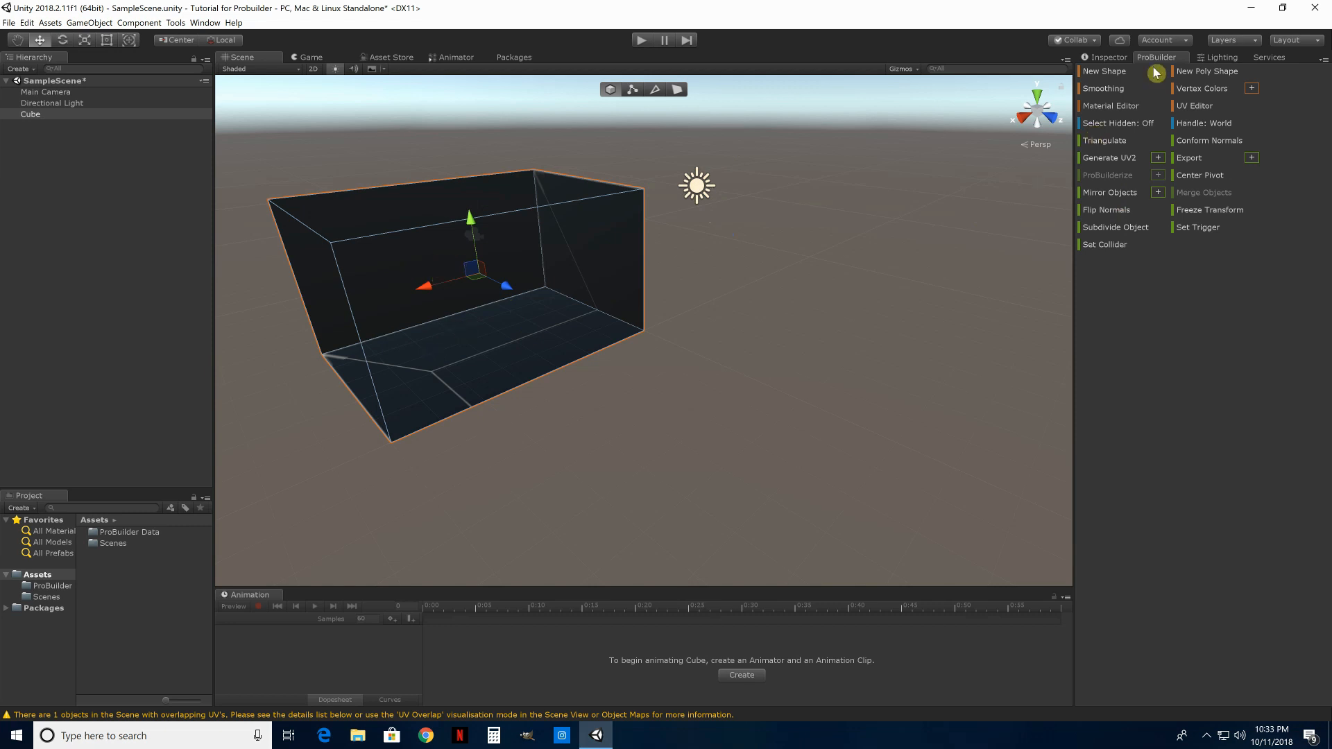
# Use edge selection to pick the long wall's upper edge inside the room and try moving it vertically and along X
pyautogui.keyDown('alt'); pyautogui.moveTo(521, 329); pyautogui.dragTo(2, 277); pyautogui.keyUp('alt')
pyautogui.scroll(5, 497, 306)
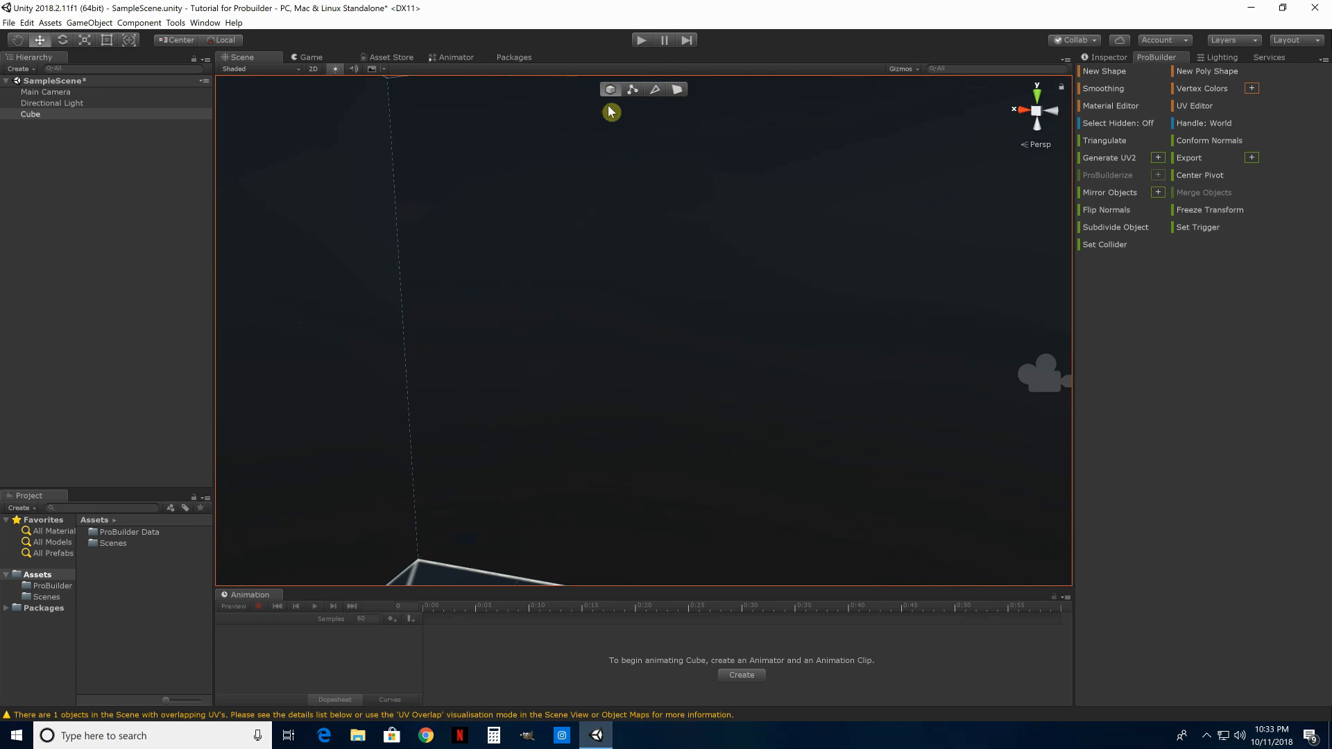
pyautogui.click(654, 89)
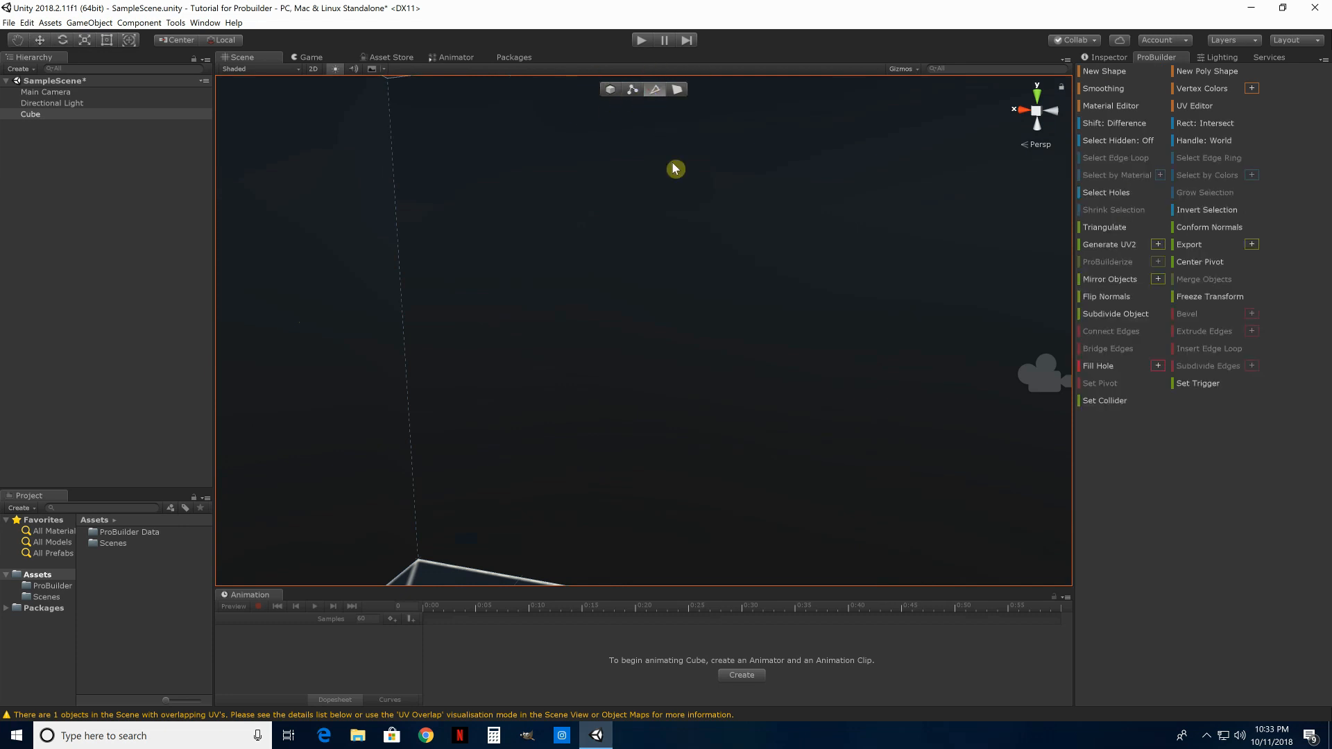
pyautogui.keyDown('alt'); pyautogui.moveTo(673, 163); pyautogui.dragTo(596, 136); pyautogui.keyUp('alt')
pyautogui.click(599, 145)
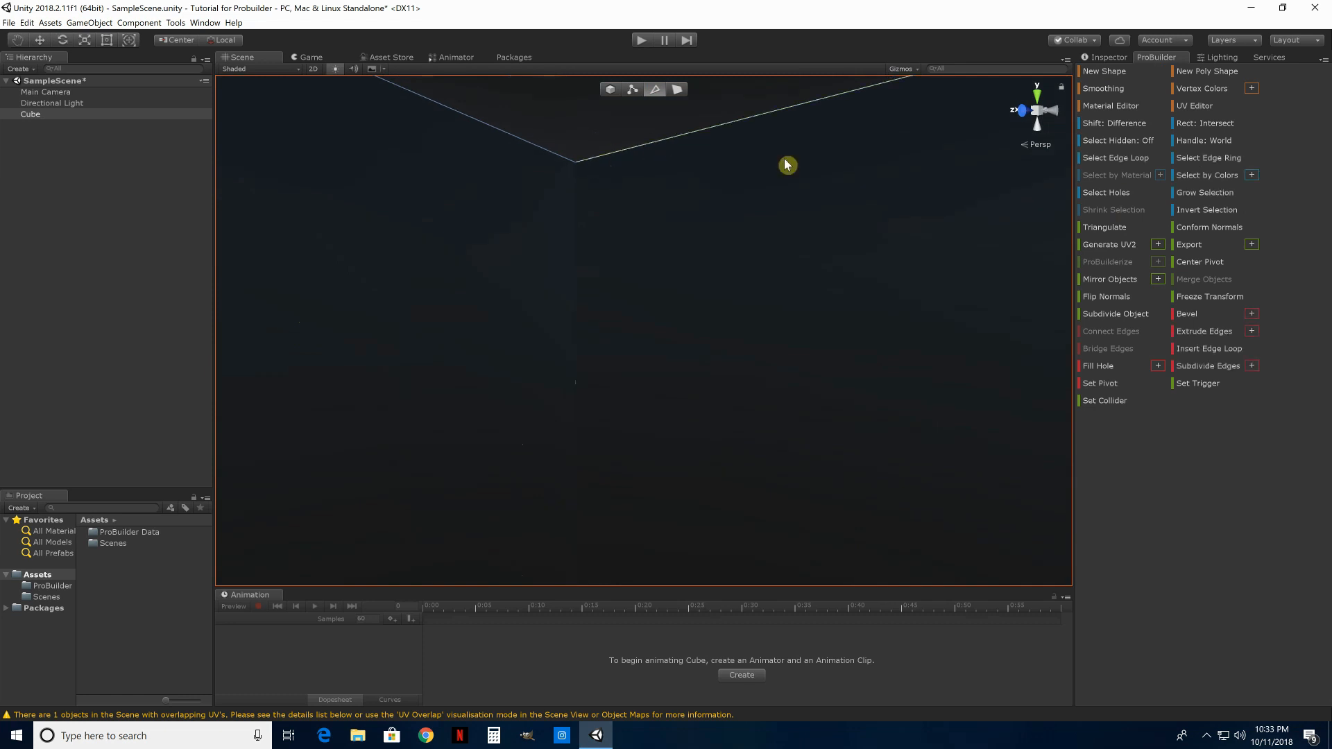
pyautogui.click(40, 41)
pyautogui.moveTo(663, 191); pyautogui.dragTo(791, 161, button='right')
pyautogui.moveTo(714, 125); pyautogui.dragTo(707, 398)
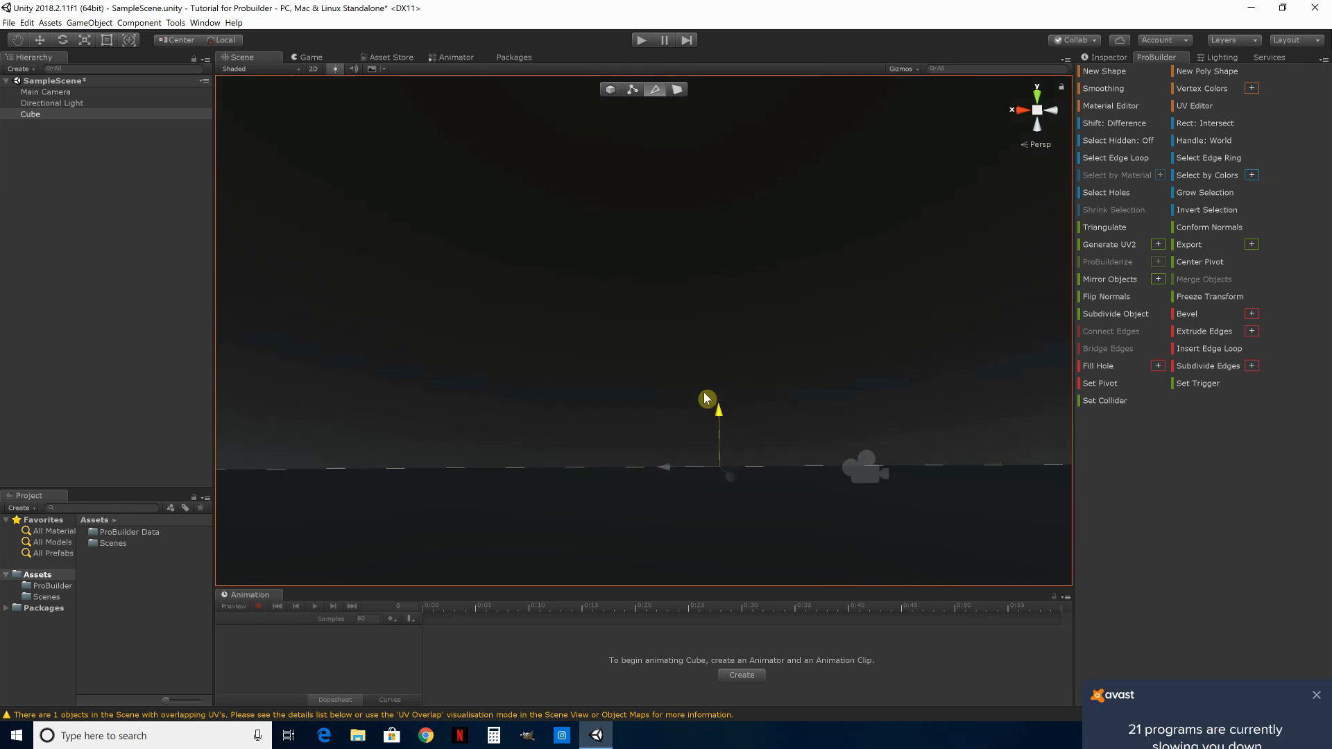
pyautogui.moveTo(761, 227); pyautogui.dragTo(657, 185)
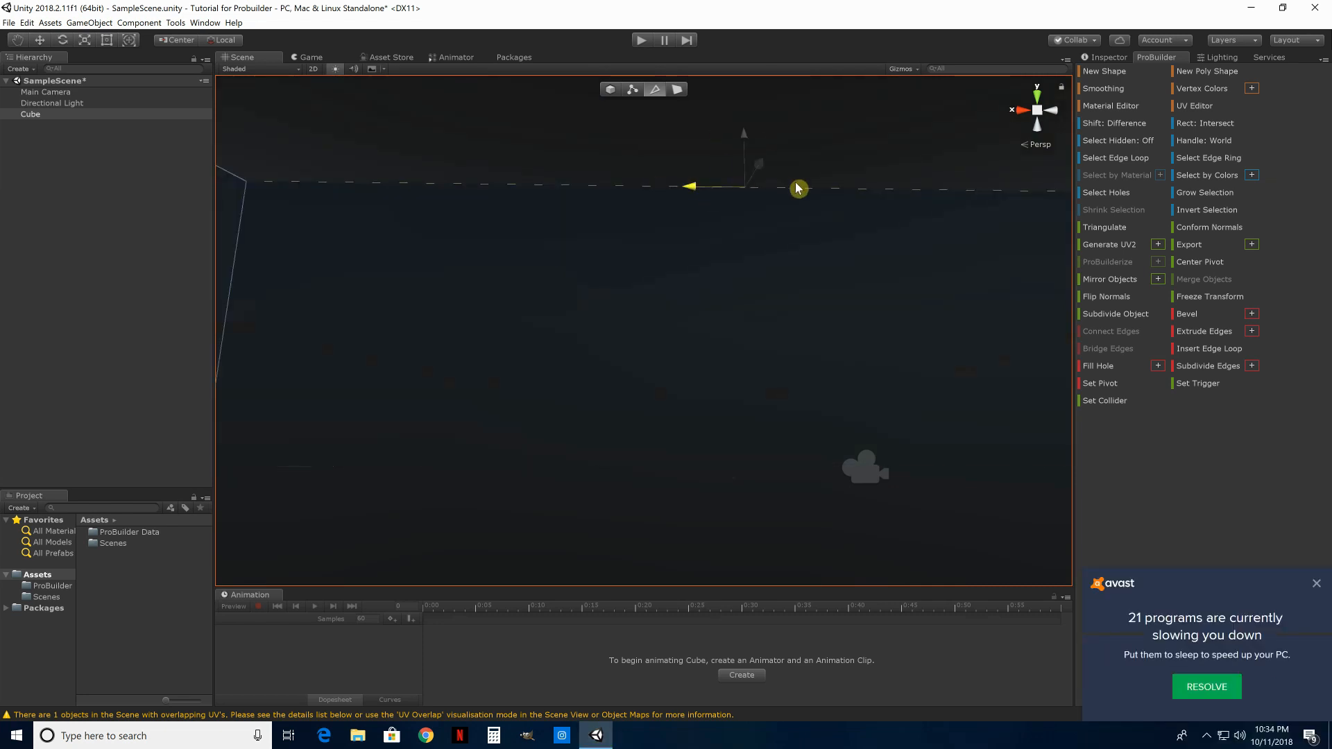
pyautogui.moveTo(383, 190); pyautogui.dragTo(568, 208)
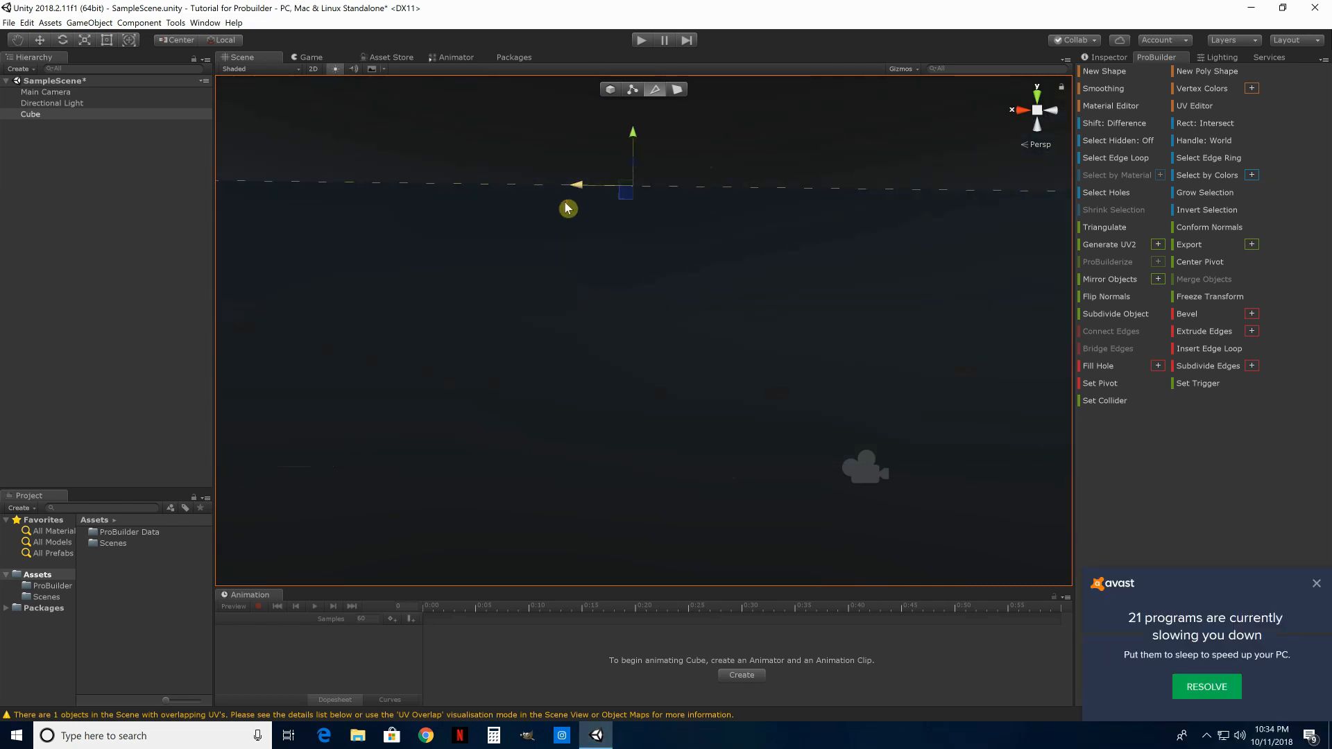
# Select the long wall in face selection mode, try moving the face, and undo the move
pyautogui.keyDown('alt'); pyautogui.moveTo(772, 305); pyautogui.dragTo(981, 371); pyautogui.keyUp('alt')
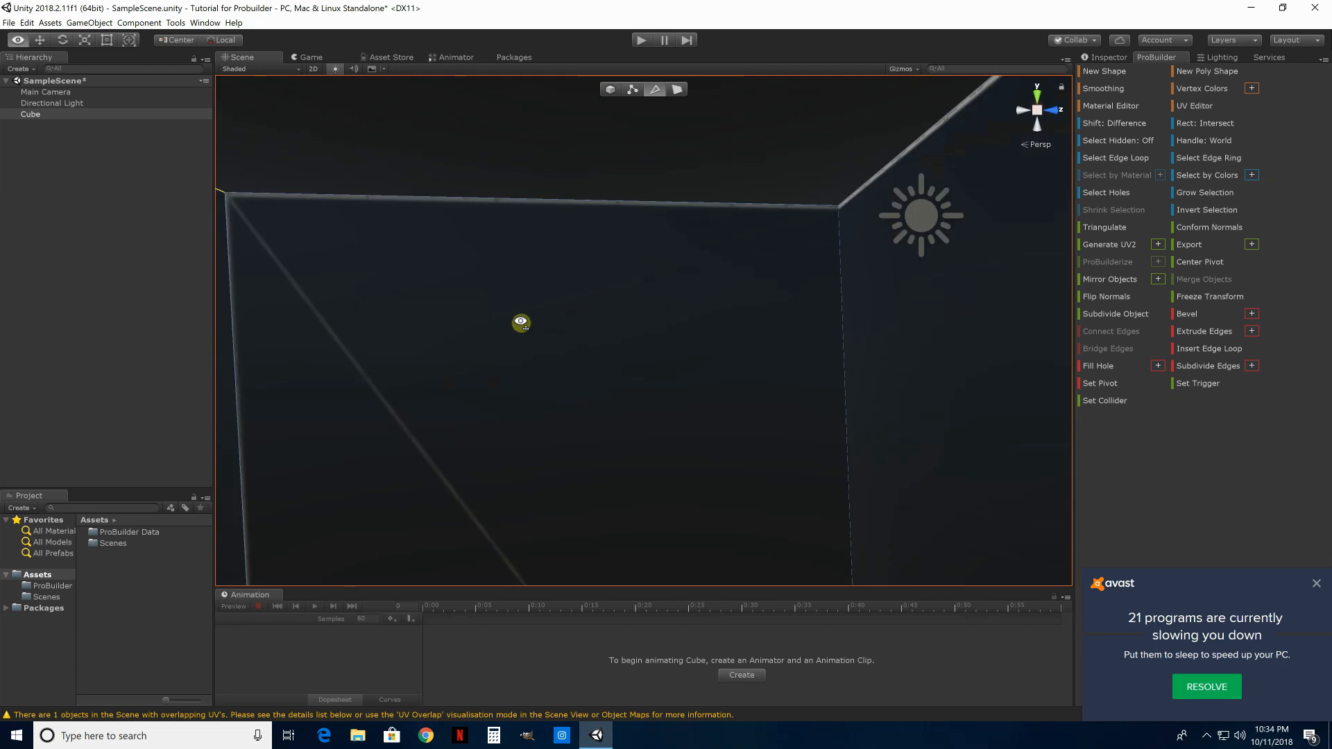
pyautogui.keyDown('alt'); pyautogui.moveTo(523, 324); pyautogui.dragTo(384, 342); pyautogui.keyUp('alt')
pyautogui.moveTo(385, 343); pyautogui.dragTo(531, 350, button='right')
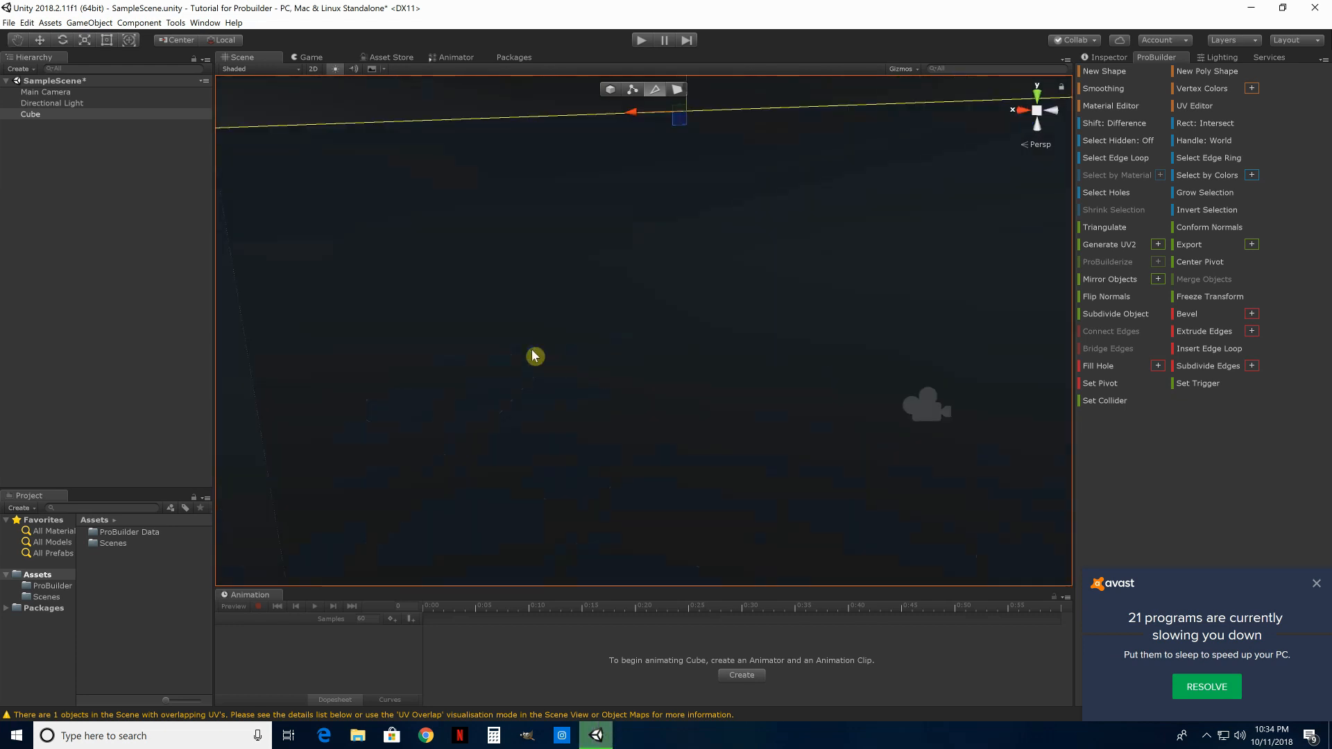
pyautogui.keyDown('alt'); pyautogui.moveTo(705, 208); pyautogui.dragTo(659, 229); pyautogui.keyUp('alt')
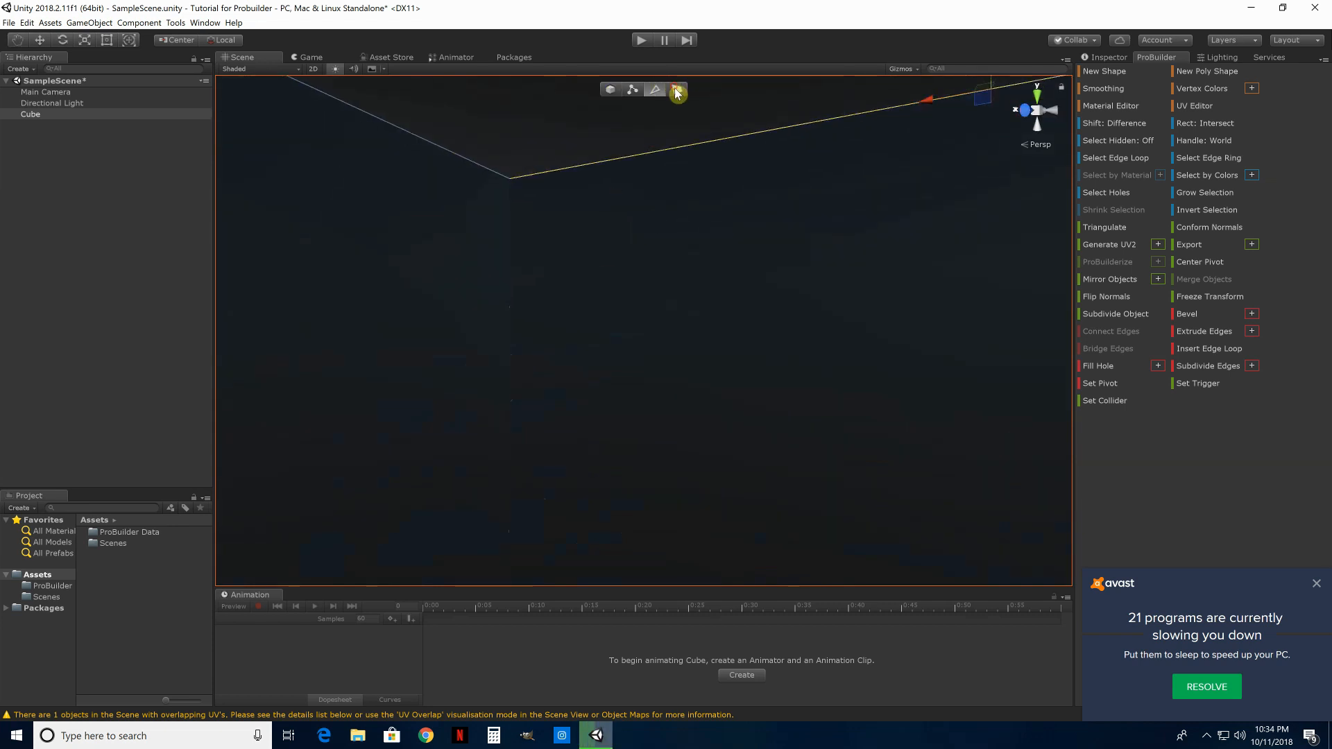
pyautogui.click(676, 90)
pyautogui.click(732, 291)
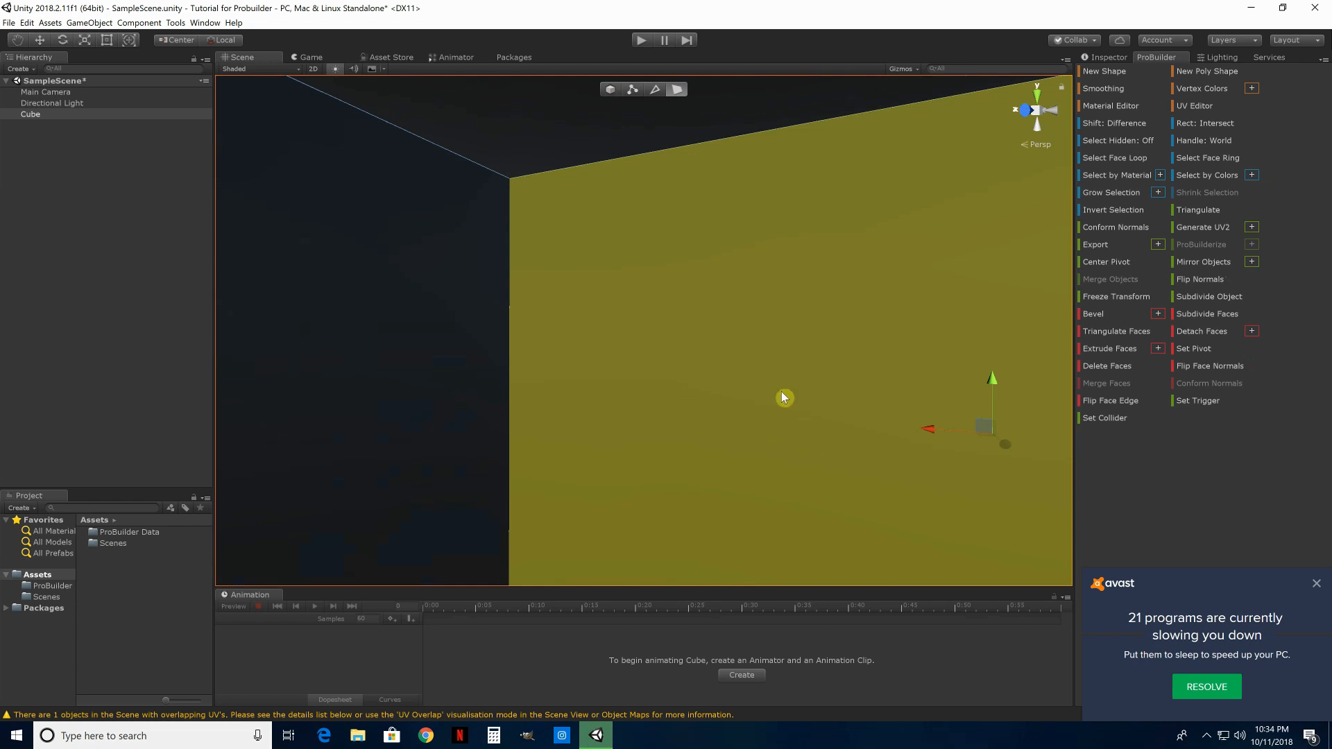
pyautogui.keyDown('alt'); pyautogui.moveTo(781, 391); pyautogui.dragTo(779, 407); pyautogui.keyUp('alt')
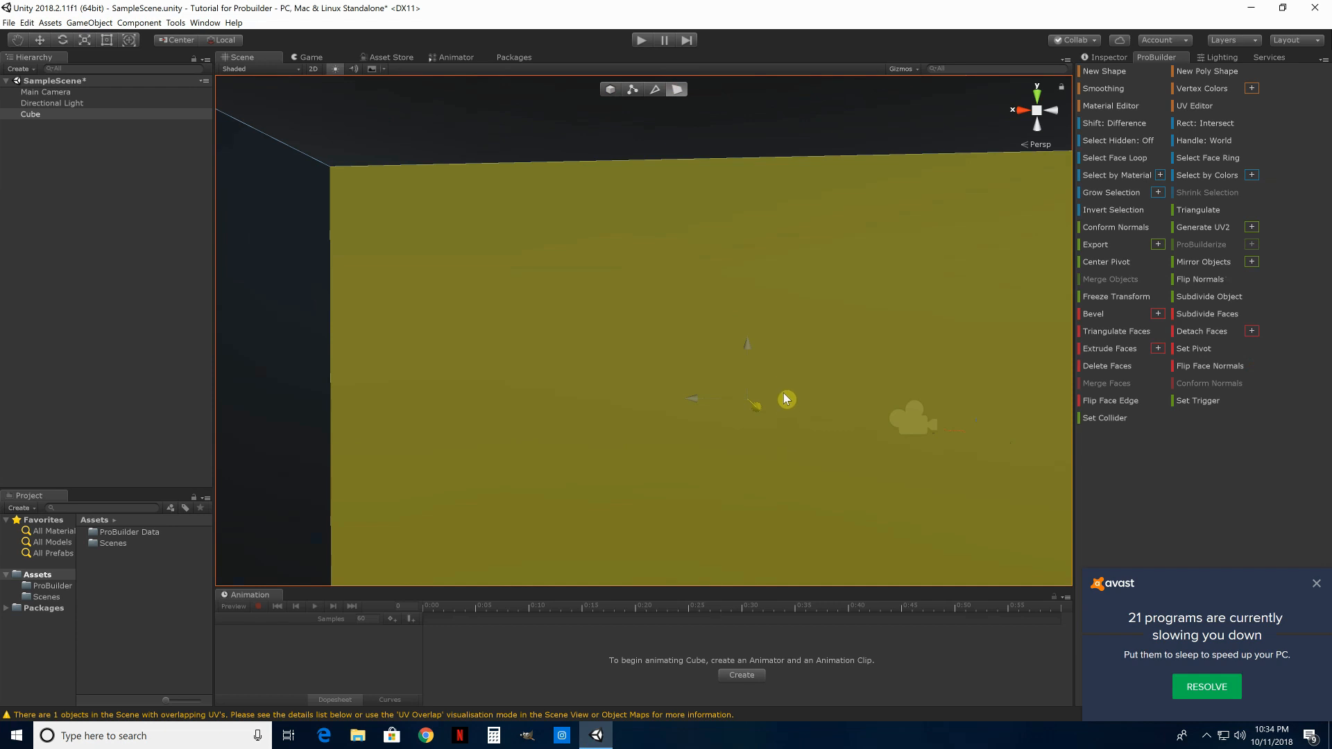
pyautogui.moveTo(696, 400); pyautogui.dragTo(766, 426)
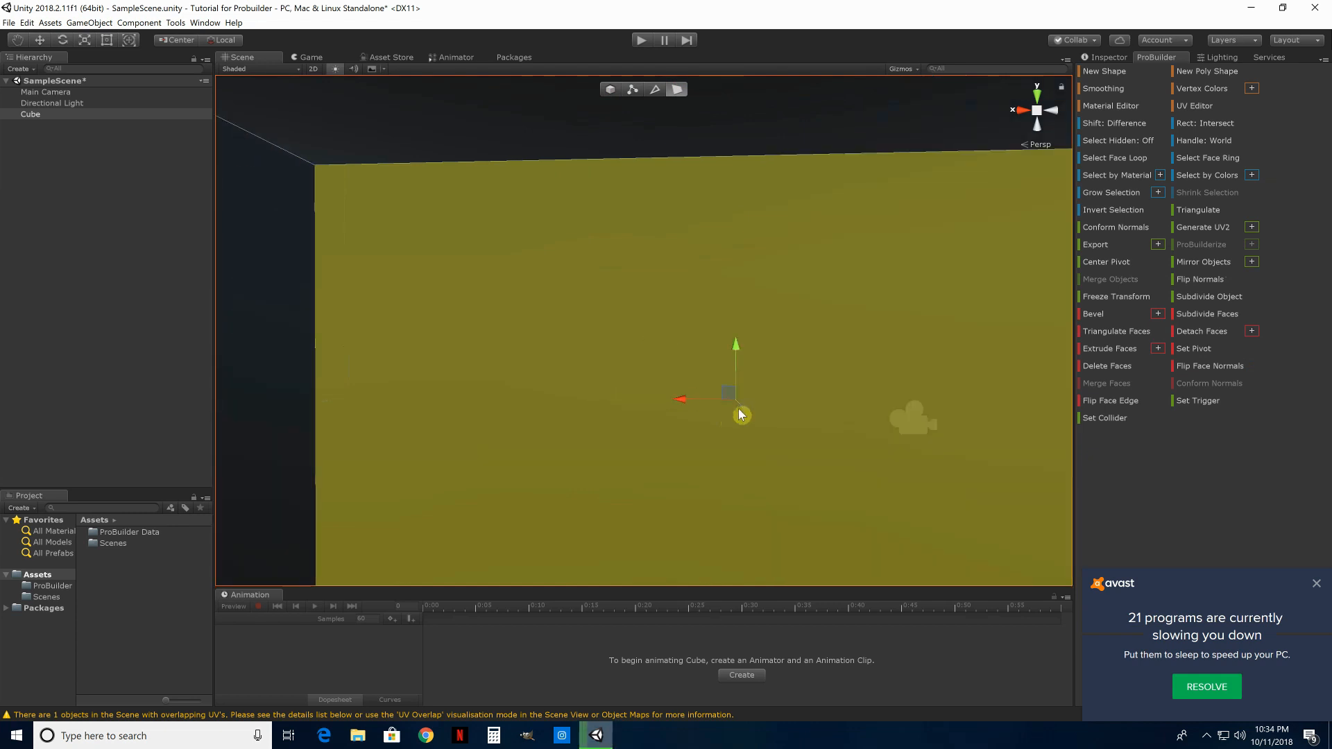
pyautogui.hotkey('ctrl', 'z')
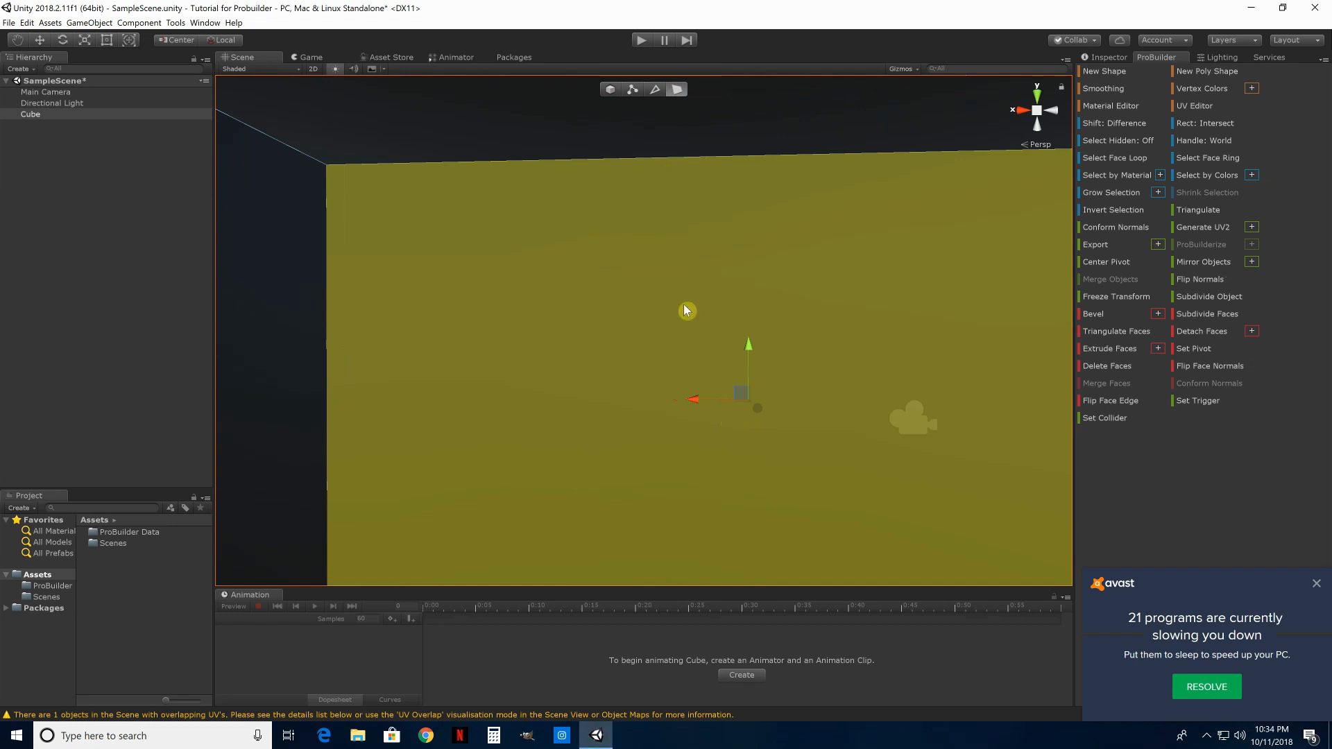
# Select the room's upper corner point in vertex selection mode, try moving it vertically, and undo the move
pyautogui.click(631, 89)
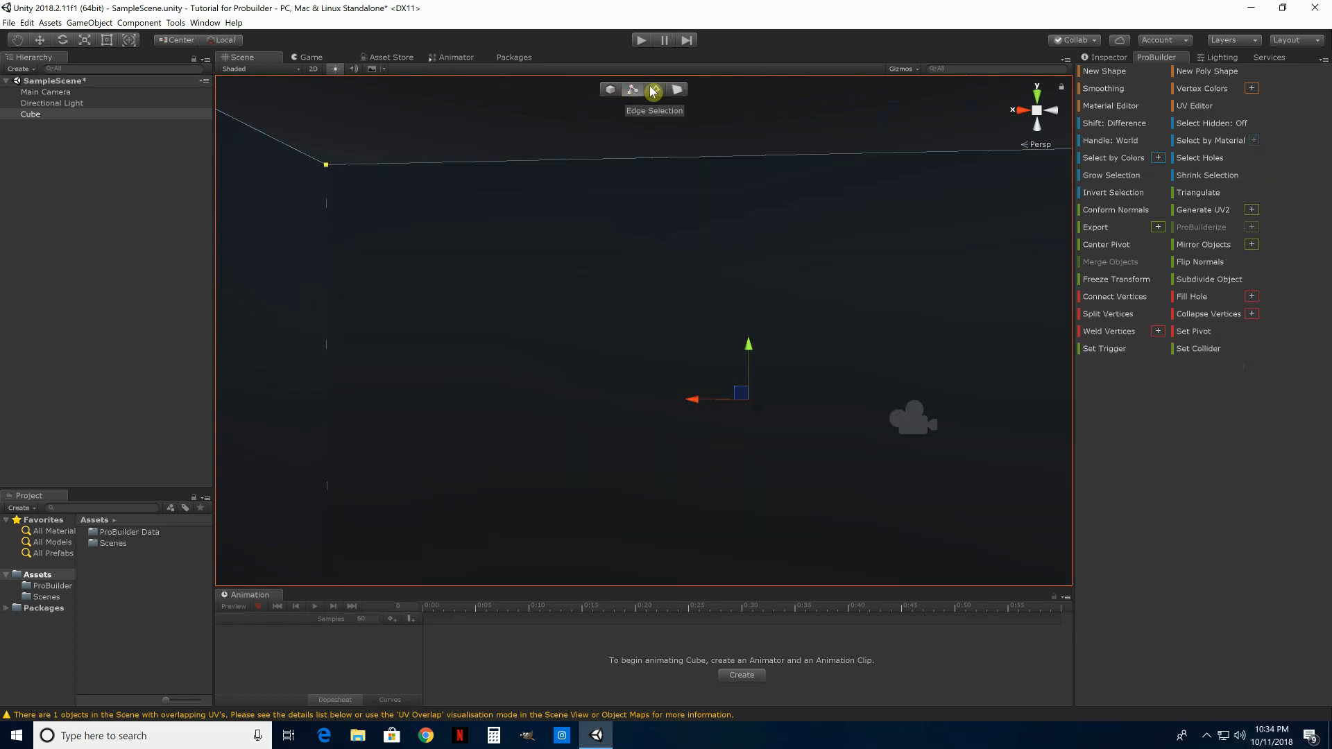
pyautogui.click(655, 90)
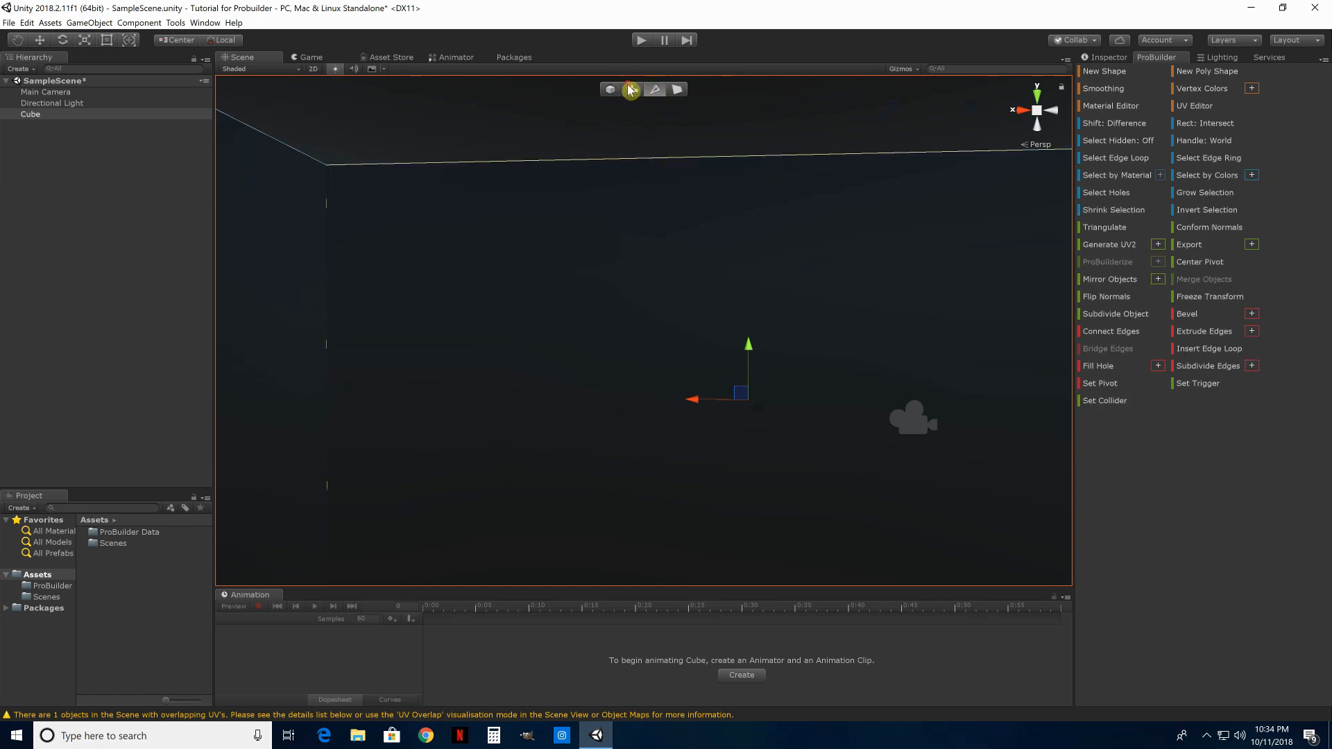
pyautogui.click(632, 89)
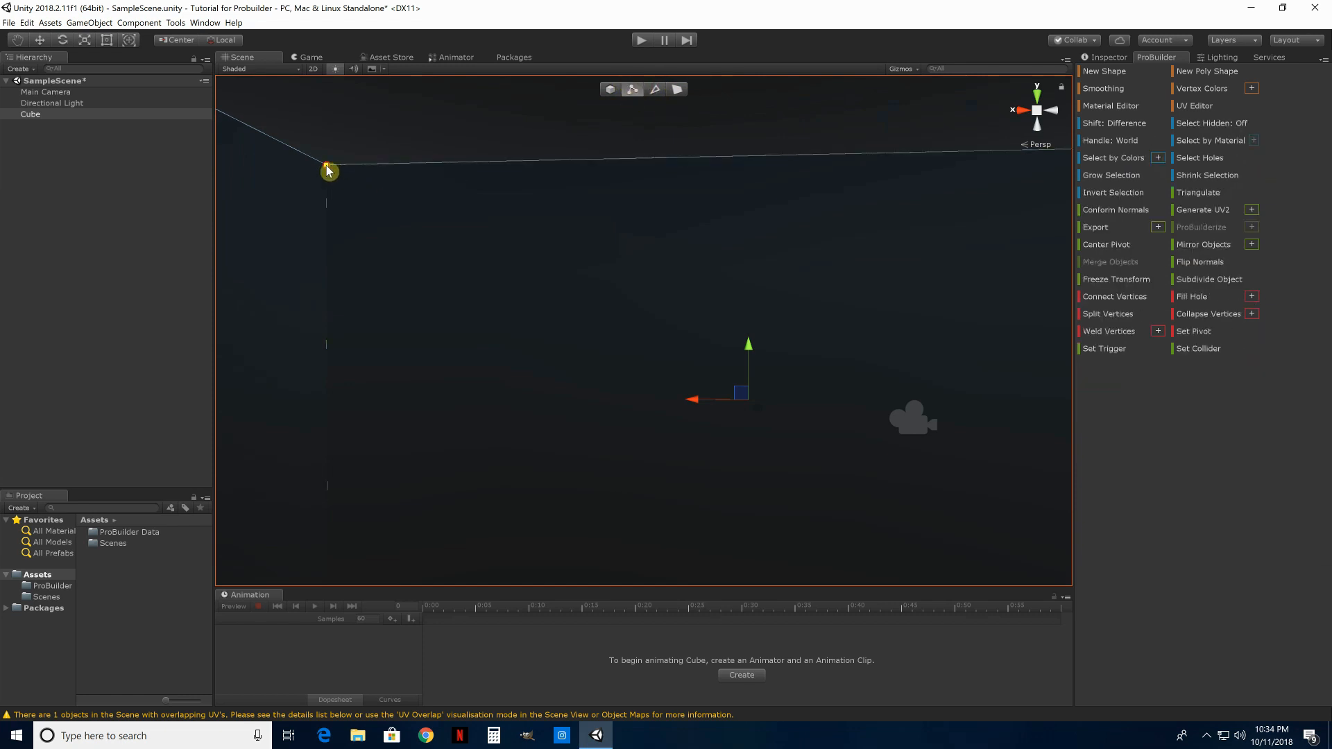
pyautogui.moveTo(328, 166)
pyautogui.mouseDown()
pyautogui.moveTo(348, 240)
pyautogui.moveTo(333, 169)
pyautogui.mouseUp()
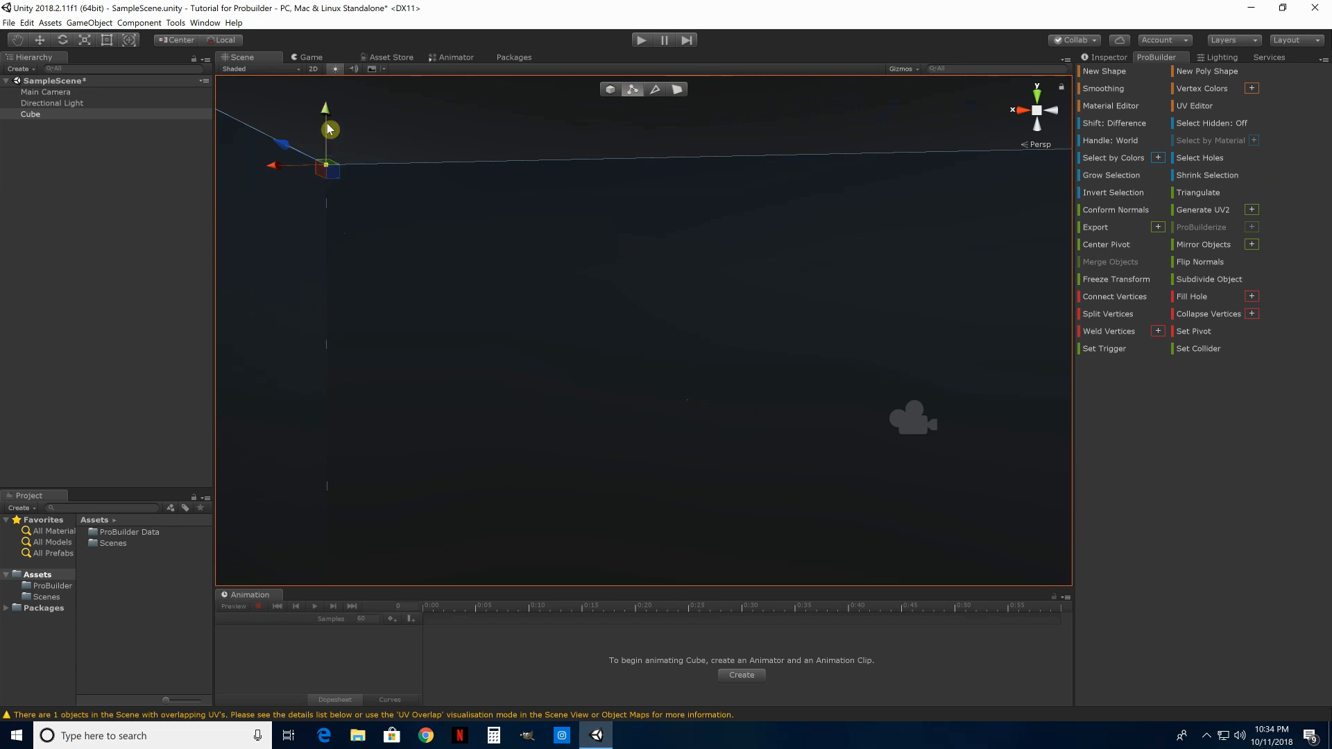
pyautogui.moveTo(333, 113); pyautogui.dragTo(317, 137)
pyautogui.hotkey('ctrl', 'z')
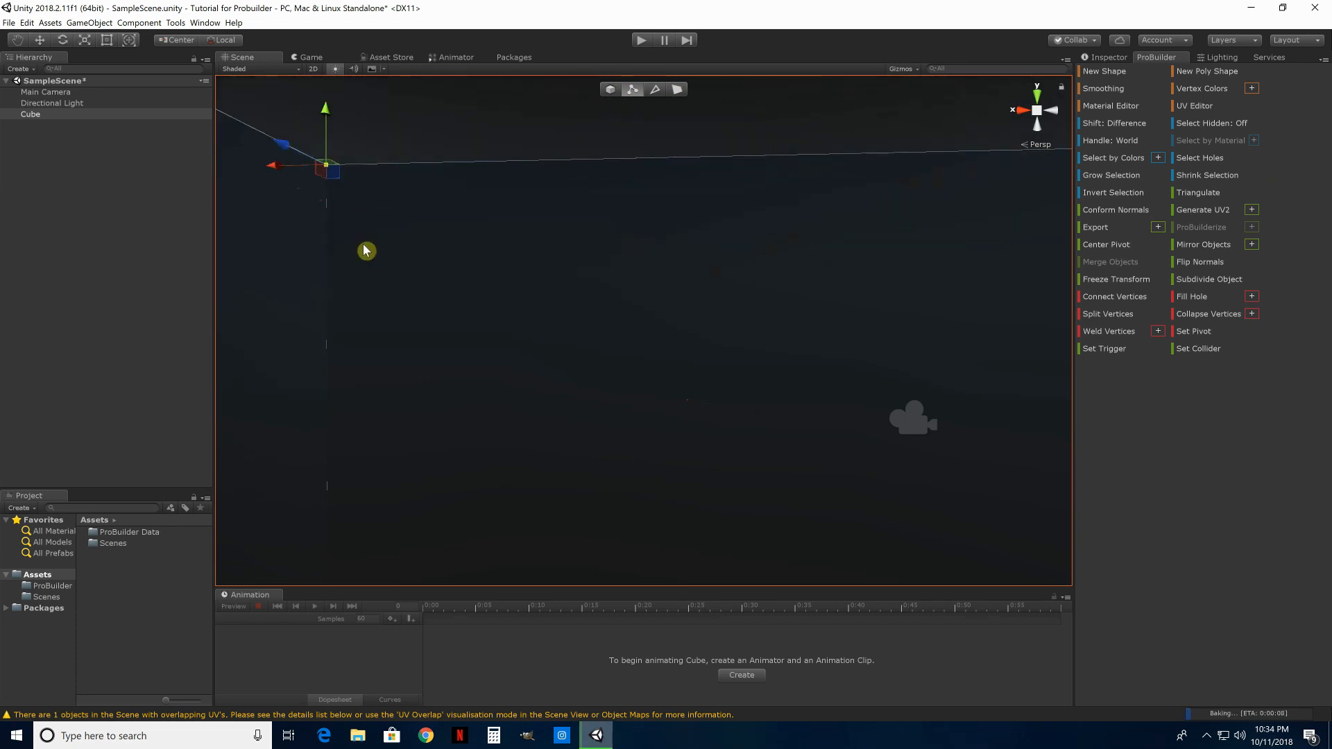
# Insert an edge loop through the long wall's upper edge and move the loop along X toward the room's side wall
pyautogui.click(677, 93)
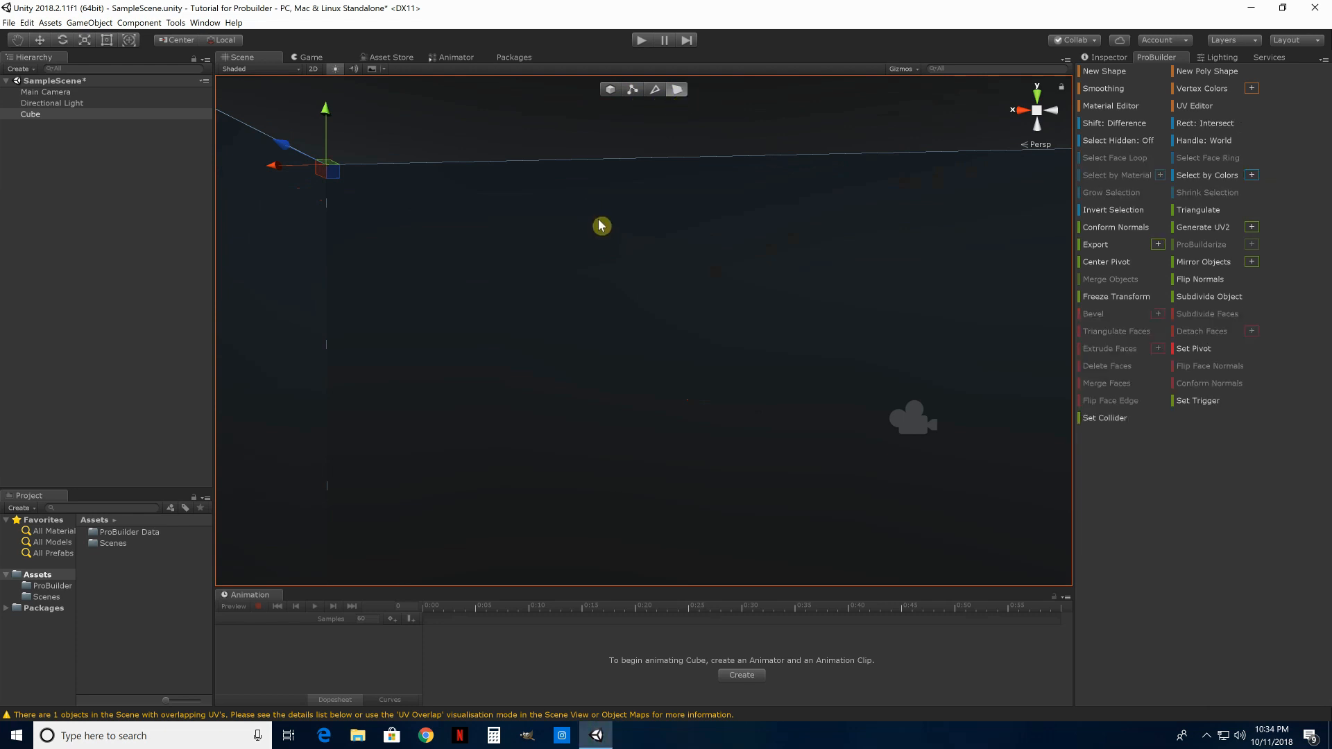
pyautogui.keyDown('alt'); pyautogui.moveTo(666, 240); pyautogui.dragTo(703, 268); pyautogui.keyUp('alt')
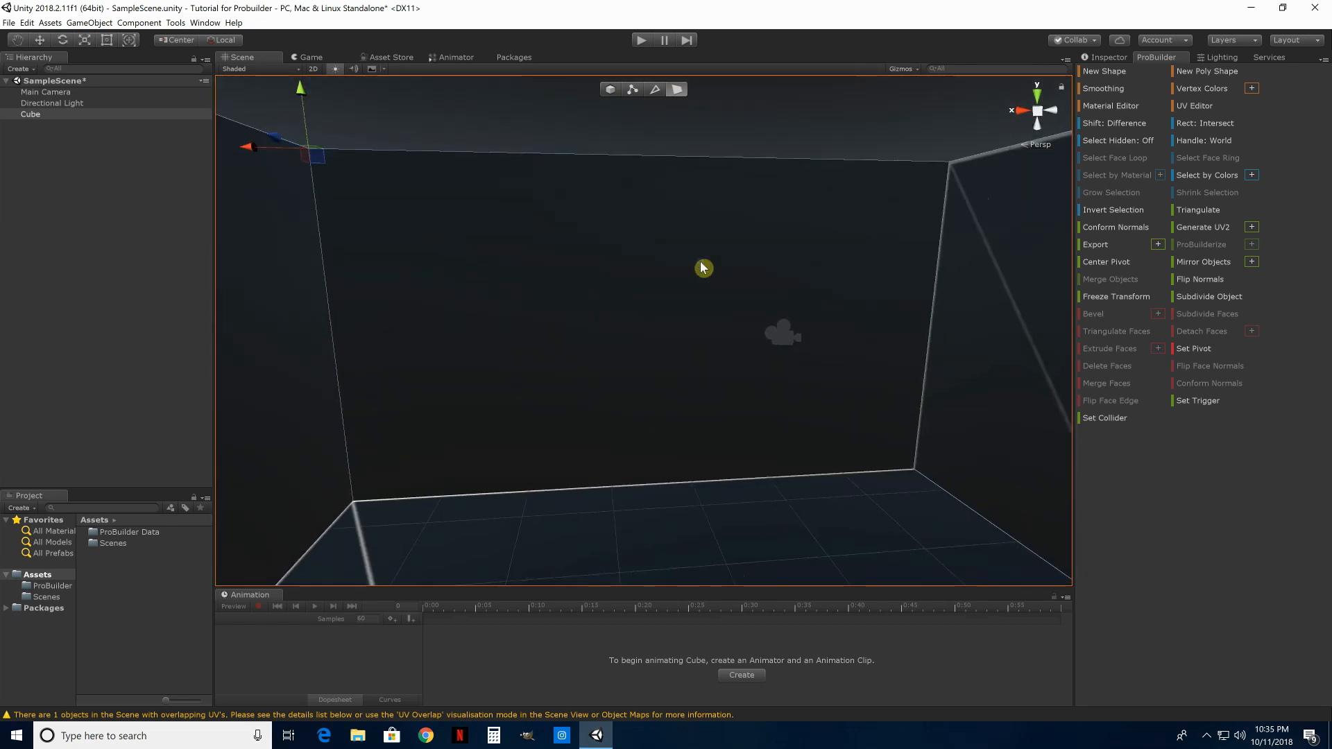
pyautogui.click(657, 90)
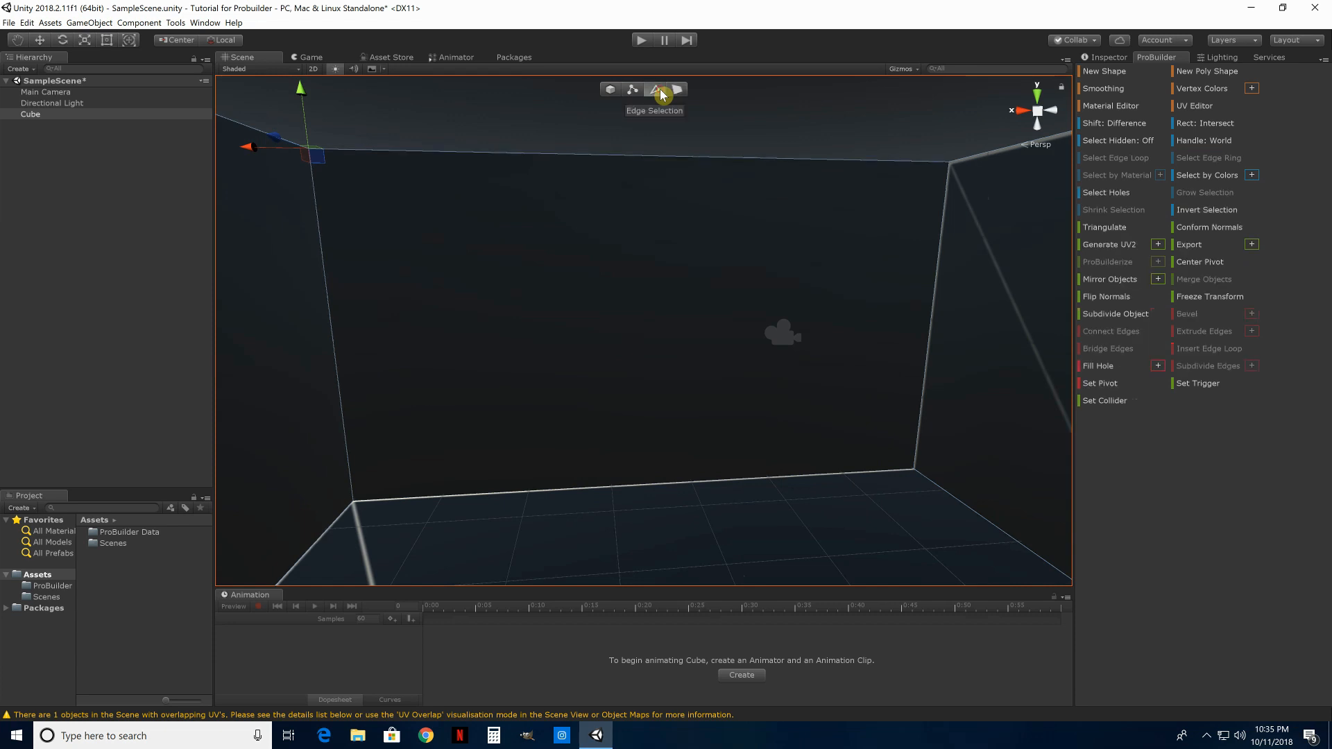
pyautogui.click(642, 161)
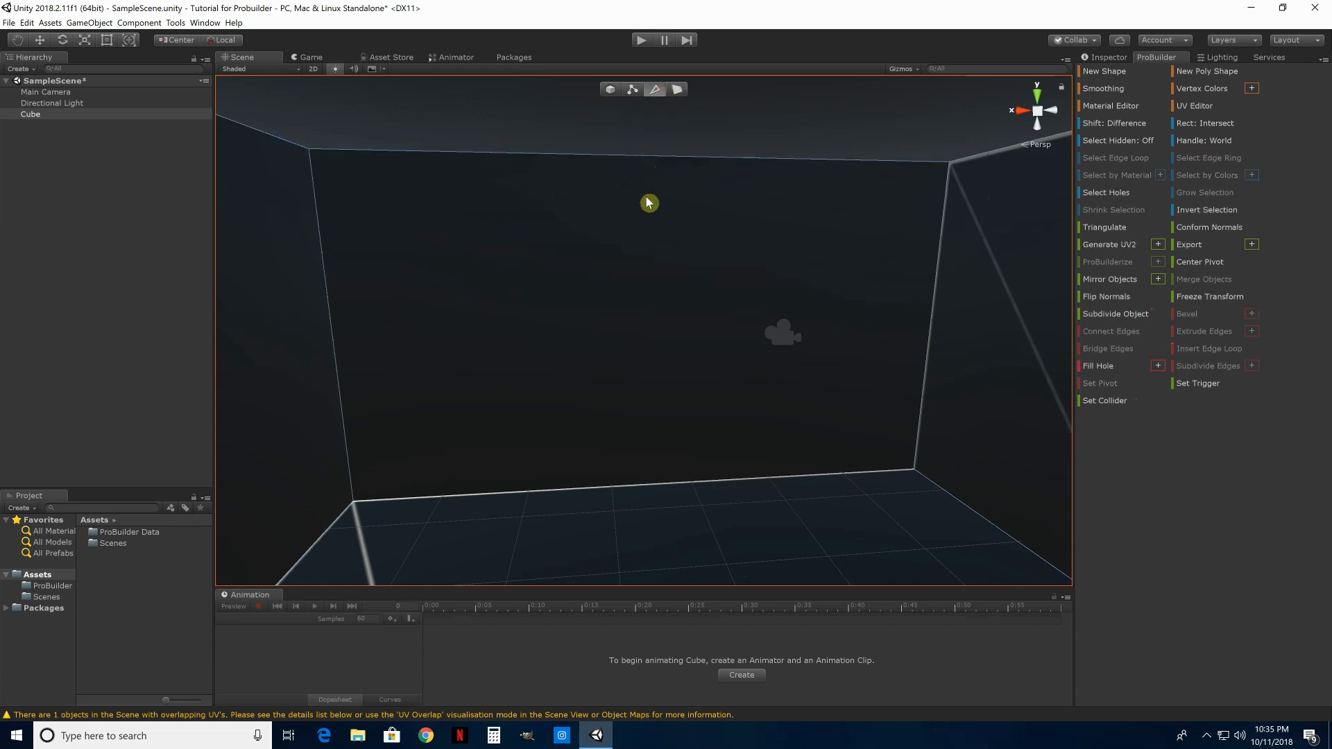
pyautogui.click(648, 157)
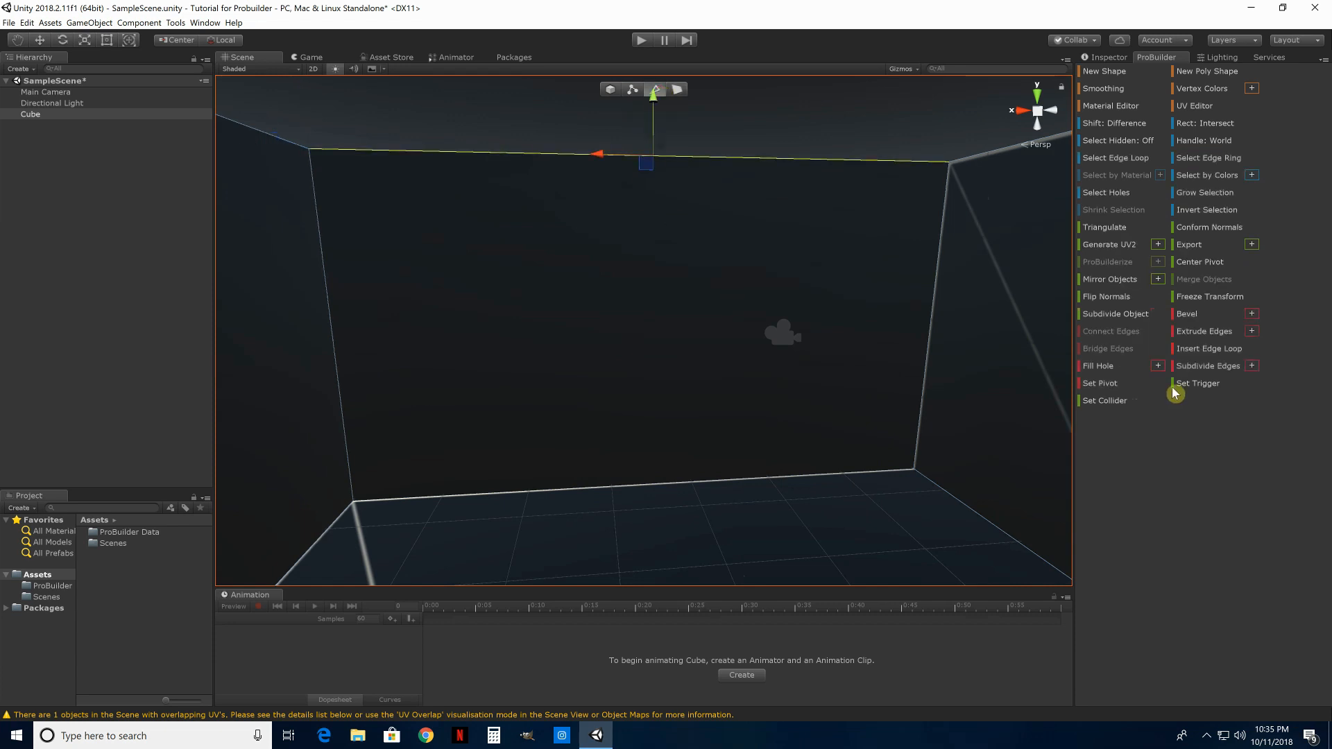
pyautogui.click(1210, 352)
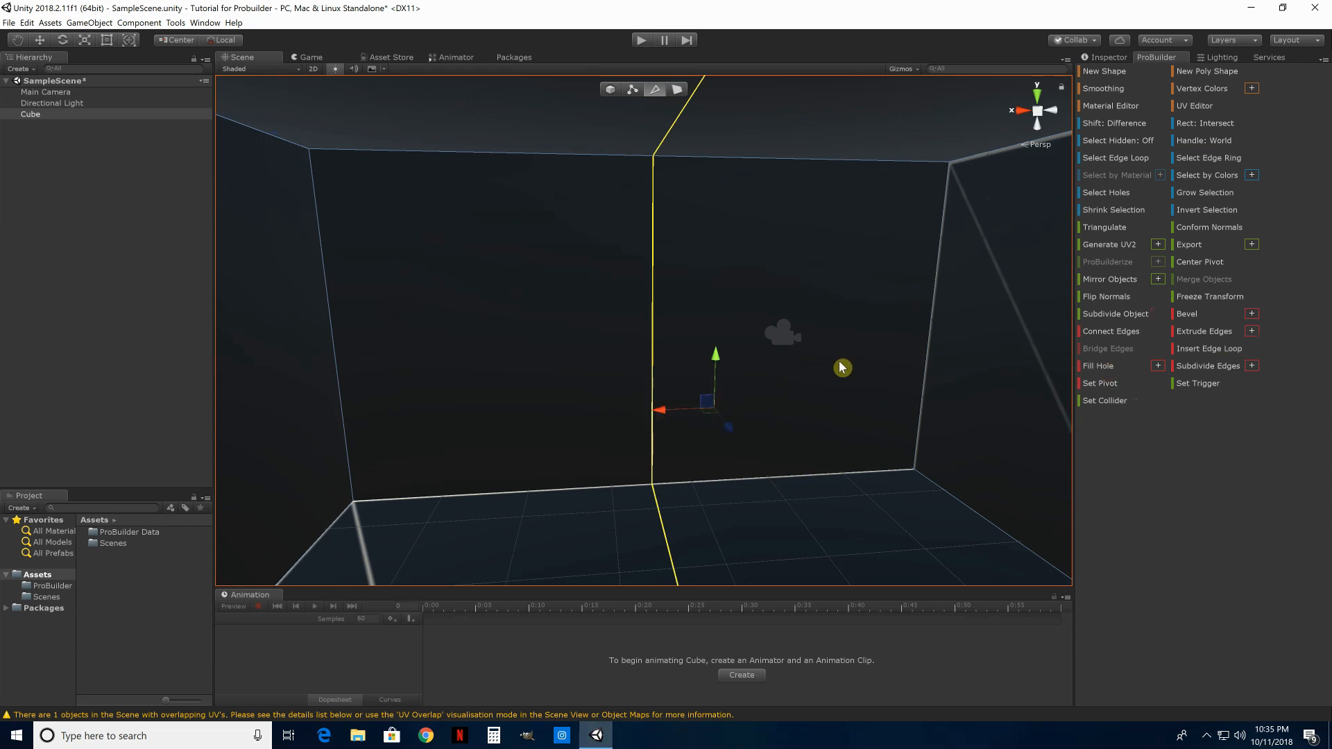
pyautogui.moveTo(661, 417); pyautogui.dragTo(909, 411)
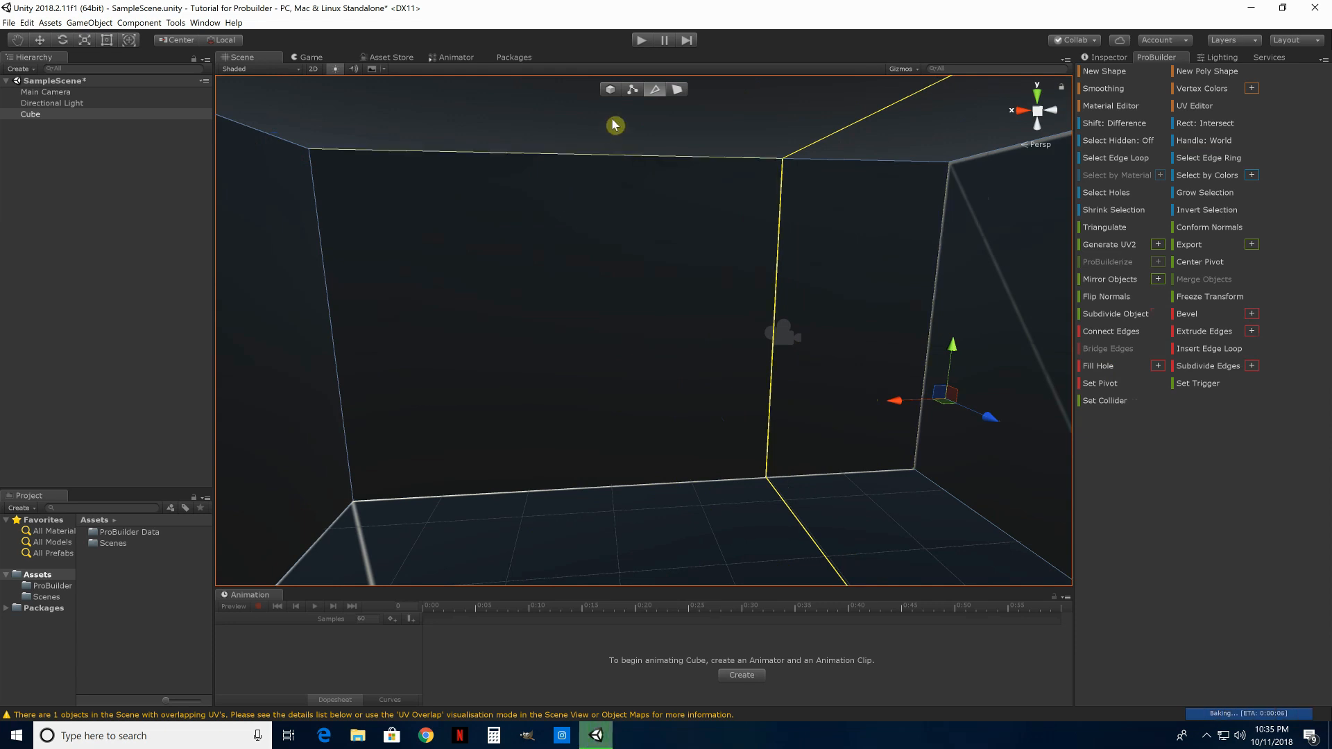
# Select the narrow wall face between the edge loop and the side wall in face selection mode
pyautogui.click(679, 90)
pyautogui.click(911, 417)
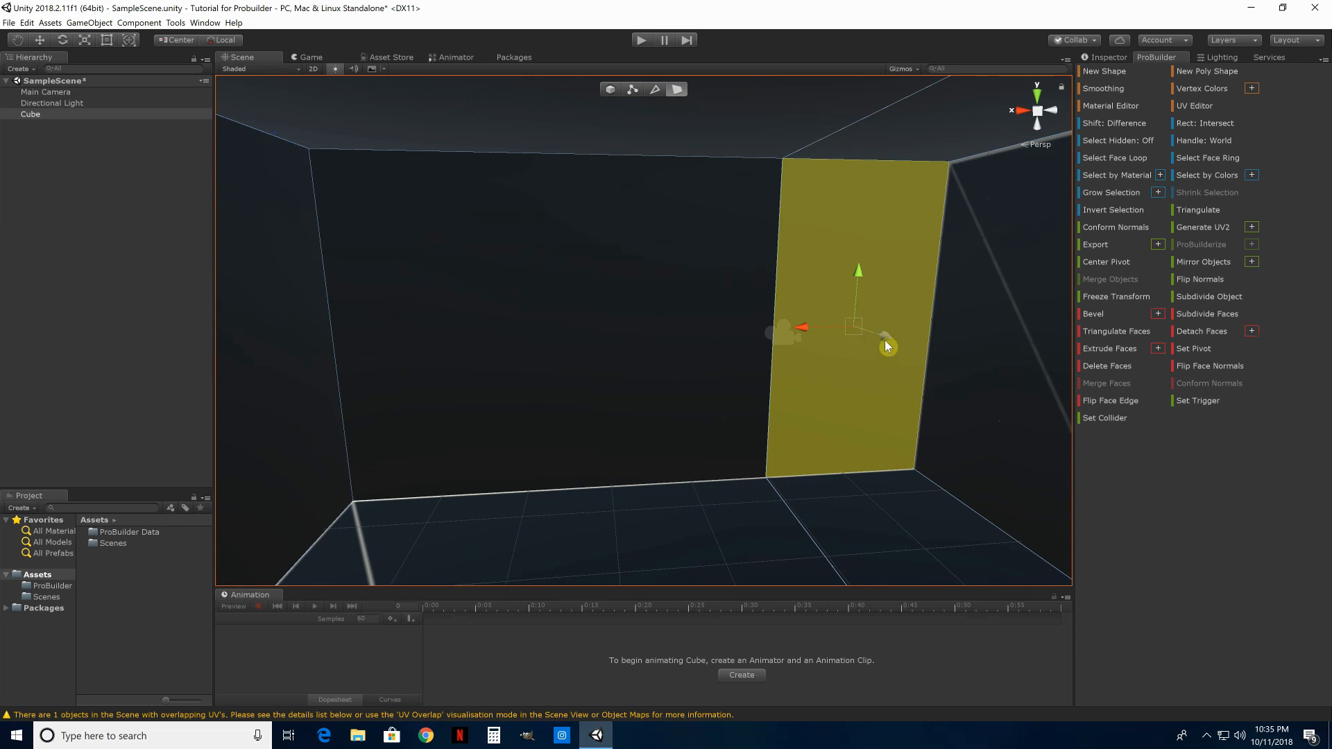
# Try extruding the narrow wall face outward, undo the extrusion, and try a plain move of the same face
pyautogui.keyDown('shift'); pyautogui.moveTo(887, 341); pyautogui.dragTo(707, 224); pyautogui.keyUp('shift')
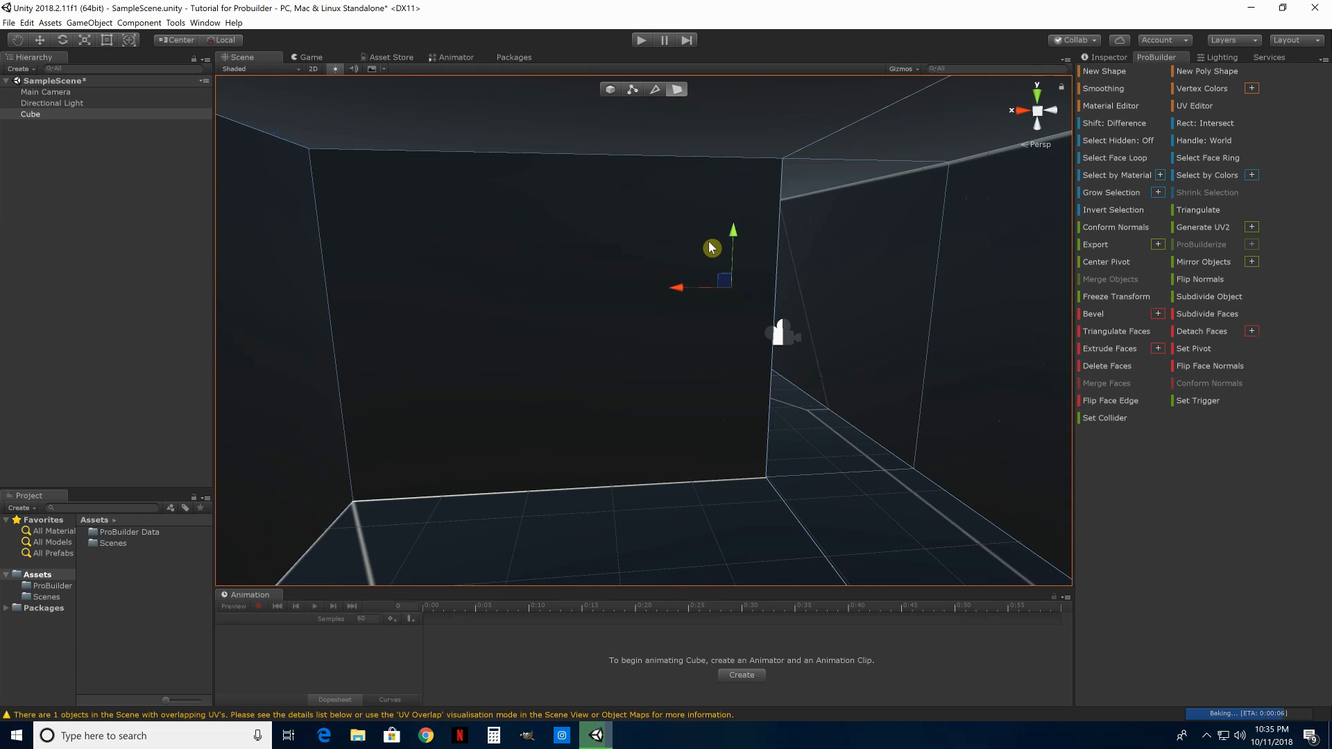
pyautogui.hotkey('ctrl', 'z')
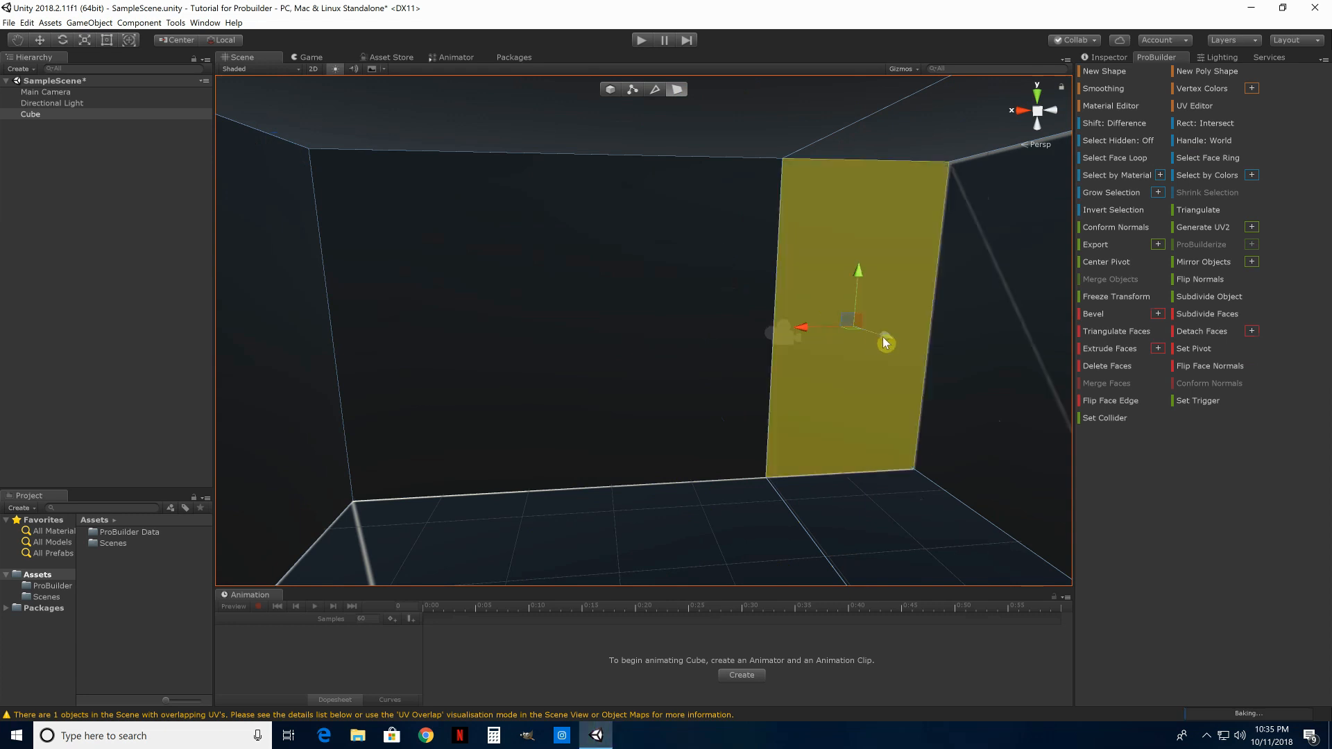
pyautogui.moveTo(886, 342); pyautogui.dragTo(854, 369)
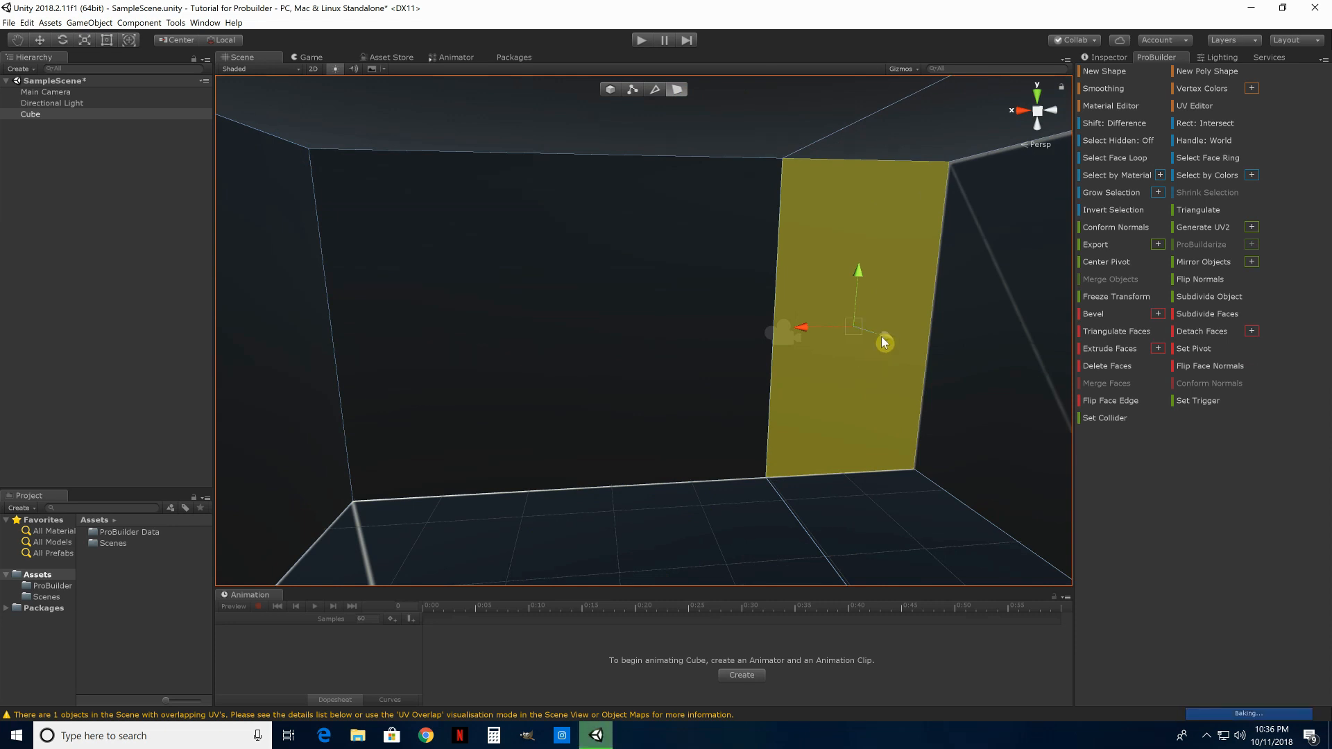
# Extrude the narrow wall face outward into a corridor, and extrude the corridor's end face again by a short segment
pyautogui.keyDown('shift'); pyautogui.moveTo(883, 340); pyautogui.dragTo(726, 254); pyautogui.keyUp('shift')
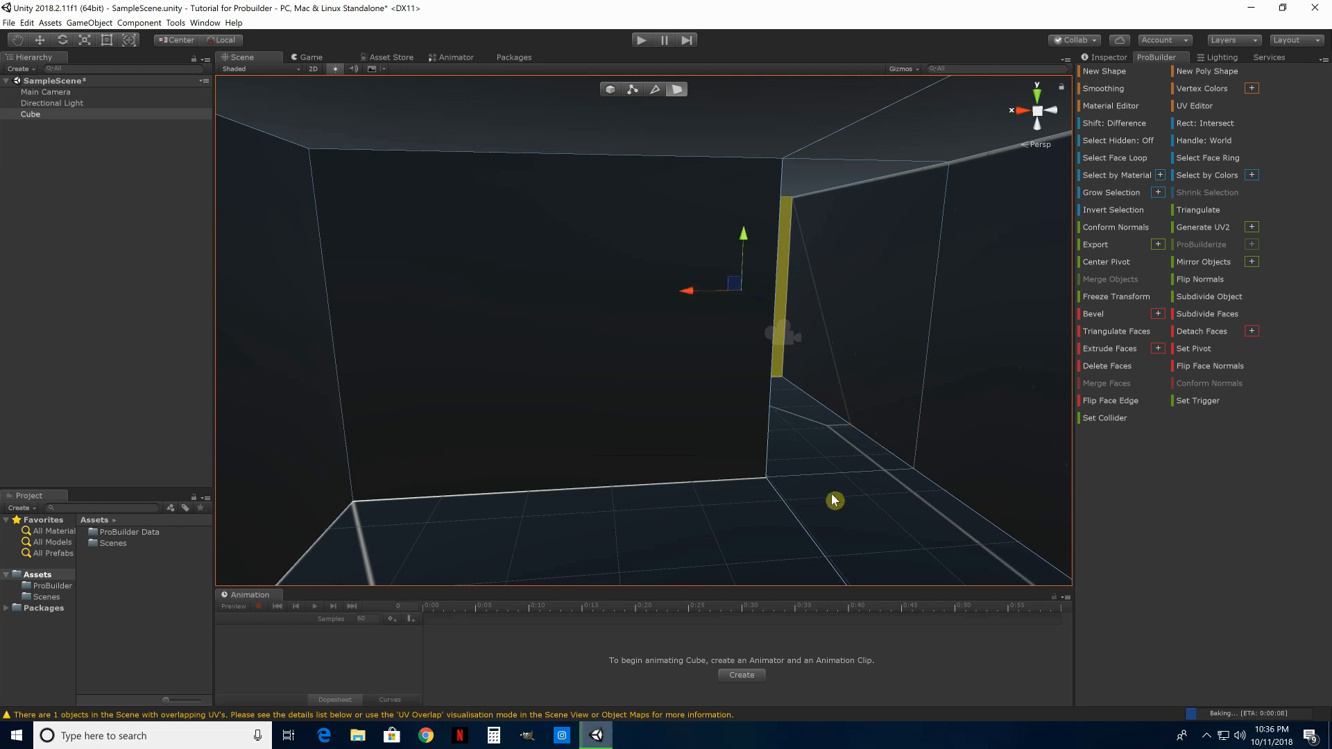
pyautogui.keyDown('alt'); pyautogui.moveTo(835, 497); pyautogui.dragTo(822, 457); pyautogui.keyUp('alt')
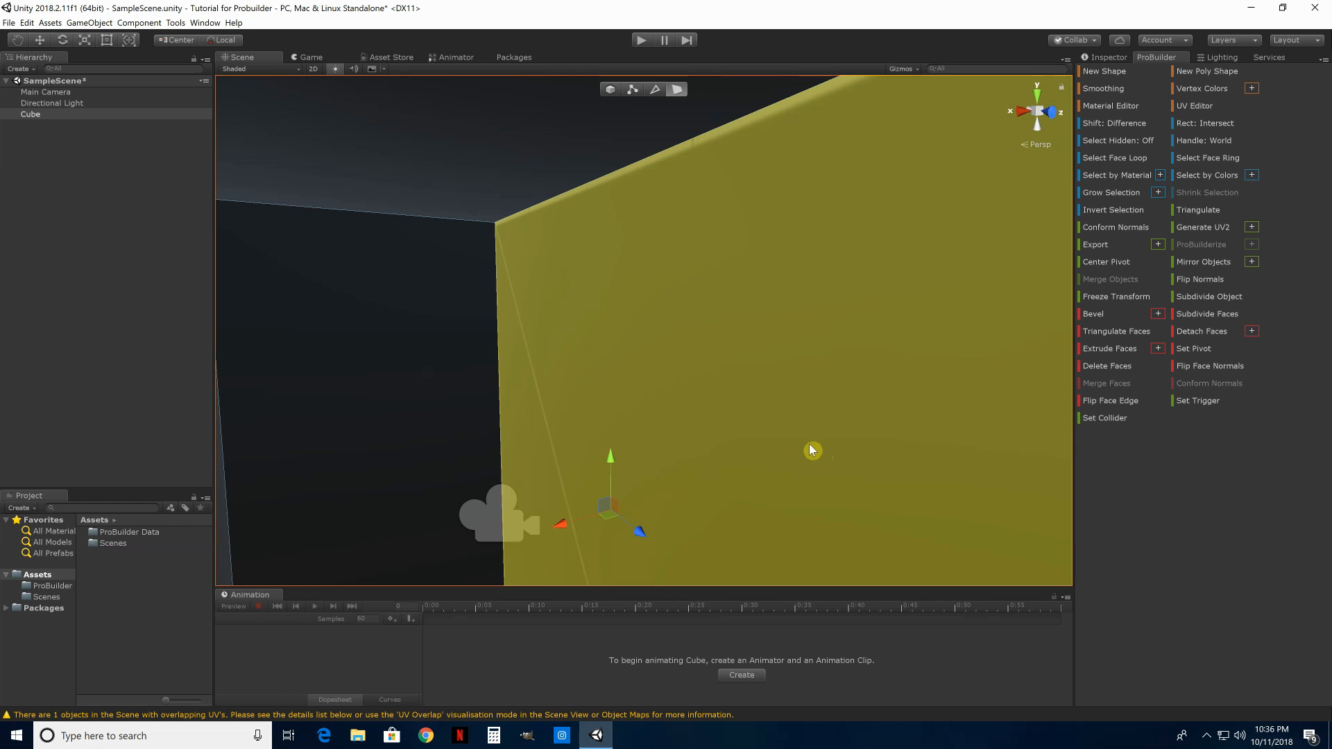
pyautogui.moveTo(779, 410); pyautogui.dragTo(635, 438, button='right')
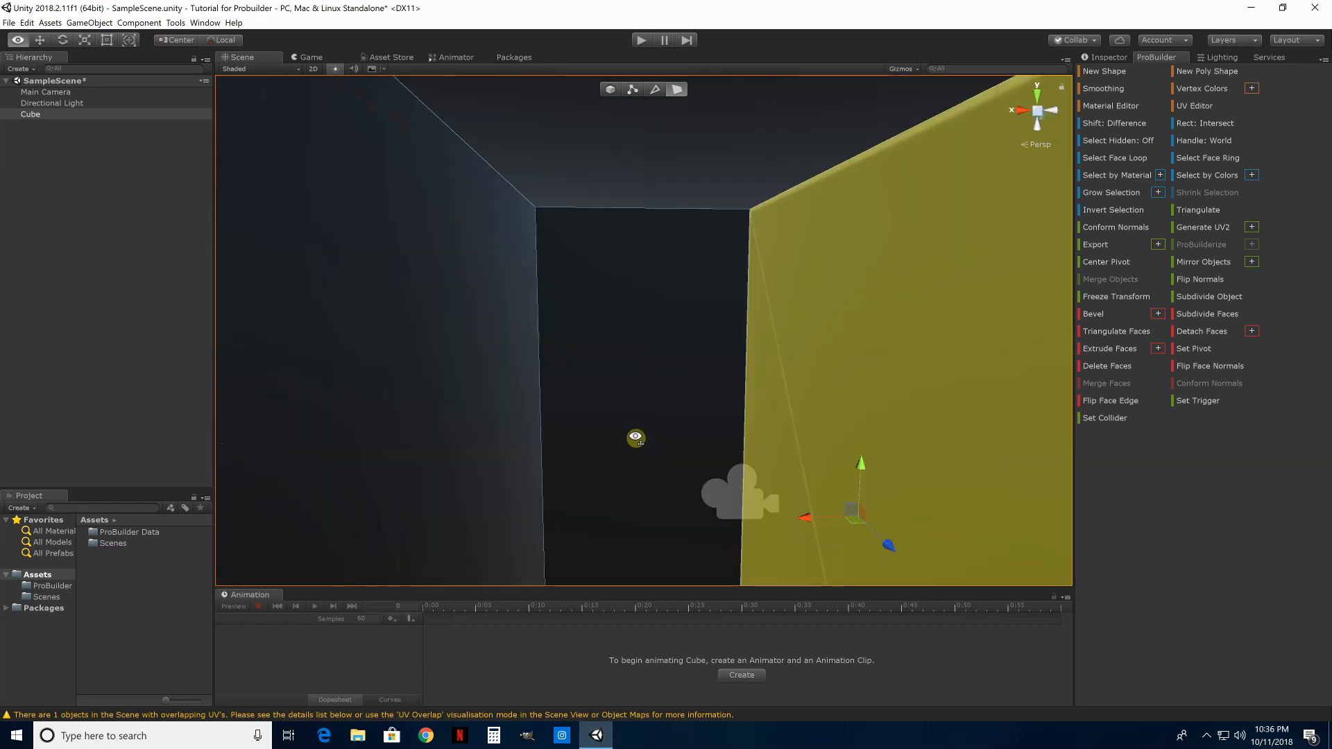
pyautogui.click(664, 393)
pyautogui.press('f')
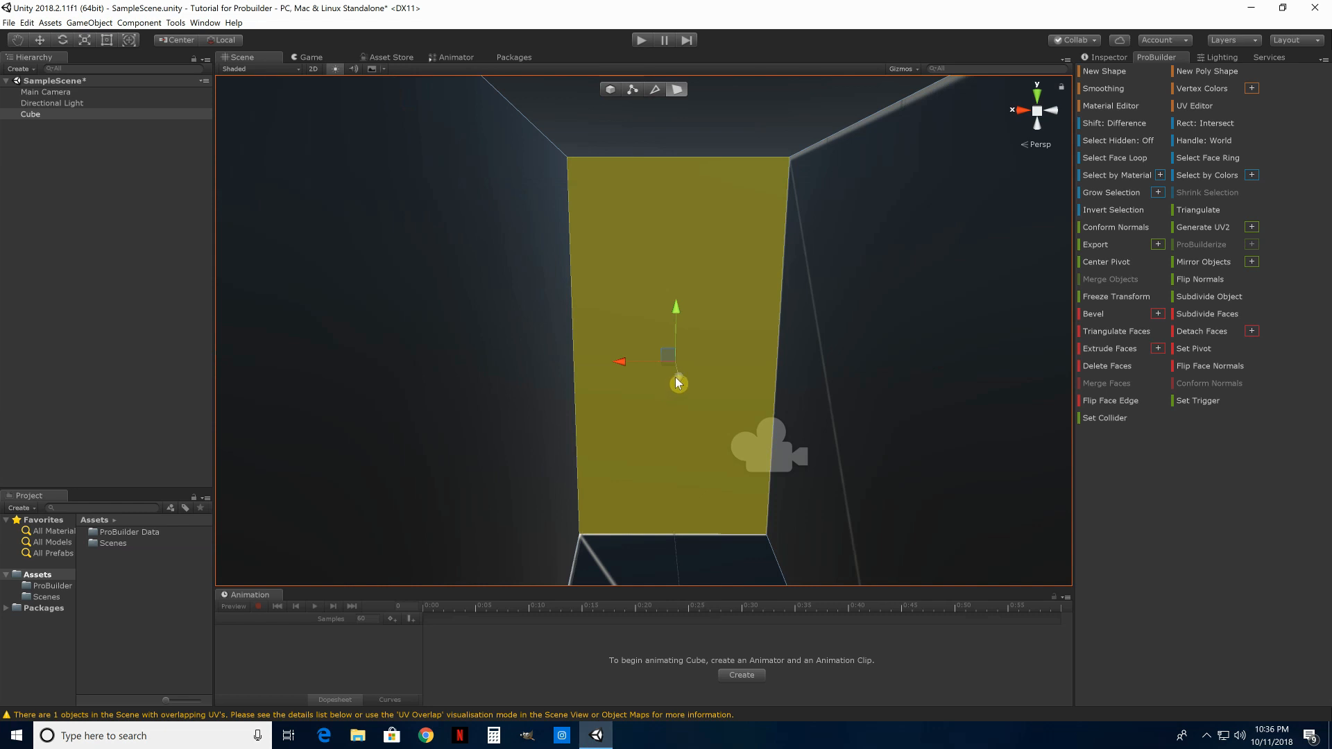
pyautogui.keyDown('shift'); pyautogui.moveTo(679, 377); pyautogui.dragTo(671, 344); pyautogui.keyUp('shift')
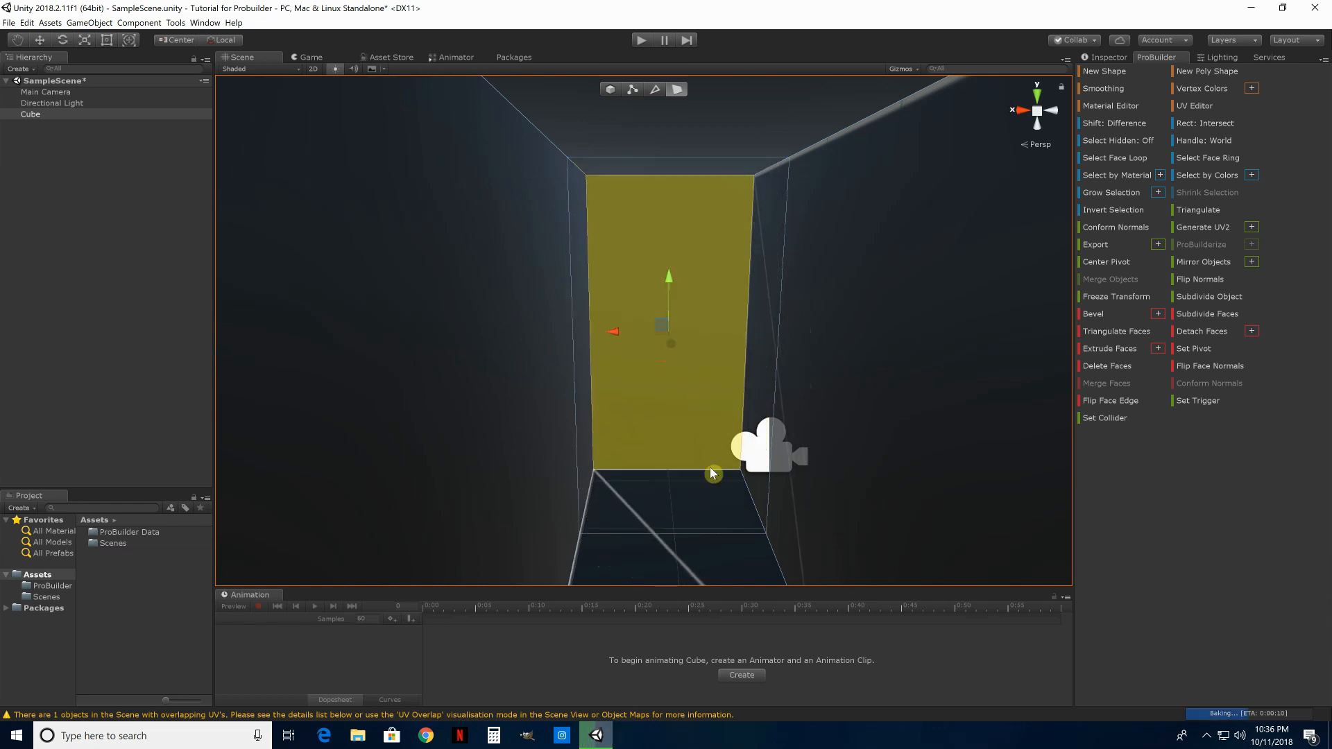
# Extrude the two opposite side walls of the corridor's short end segment outward into side passages
pyautogui.keyDown('alt'); pyautogui.moveTo(699, 446); pyautogui.dragTo(699, 395); pyautogui.keyUp('alt')
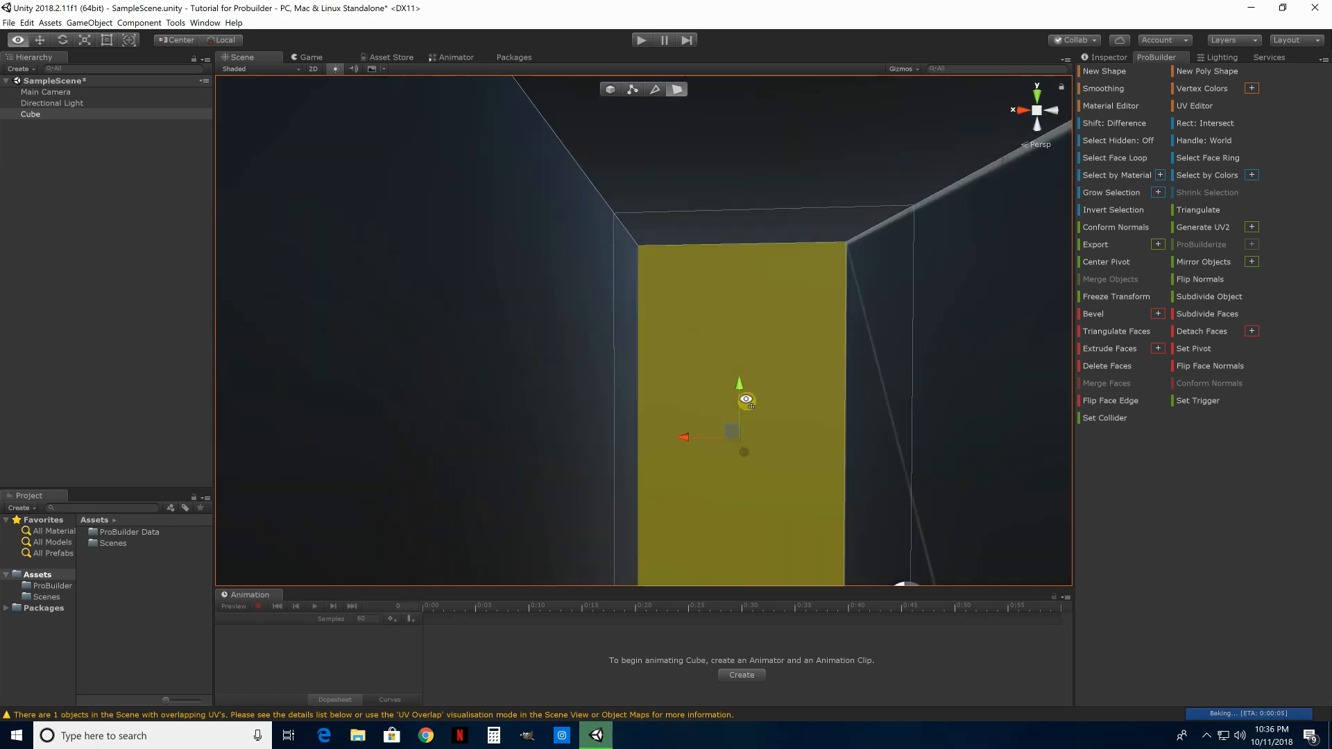
pyautogui.keyDown('alt'); pyautogui.moveTo(839, 444); pyautogui.dragTo(795, 424); pyautogui.keyUp('alt')
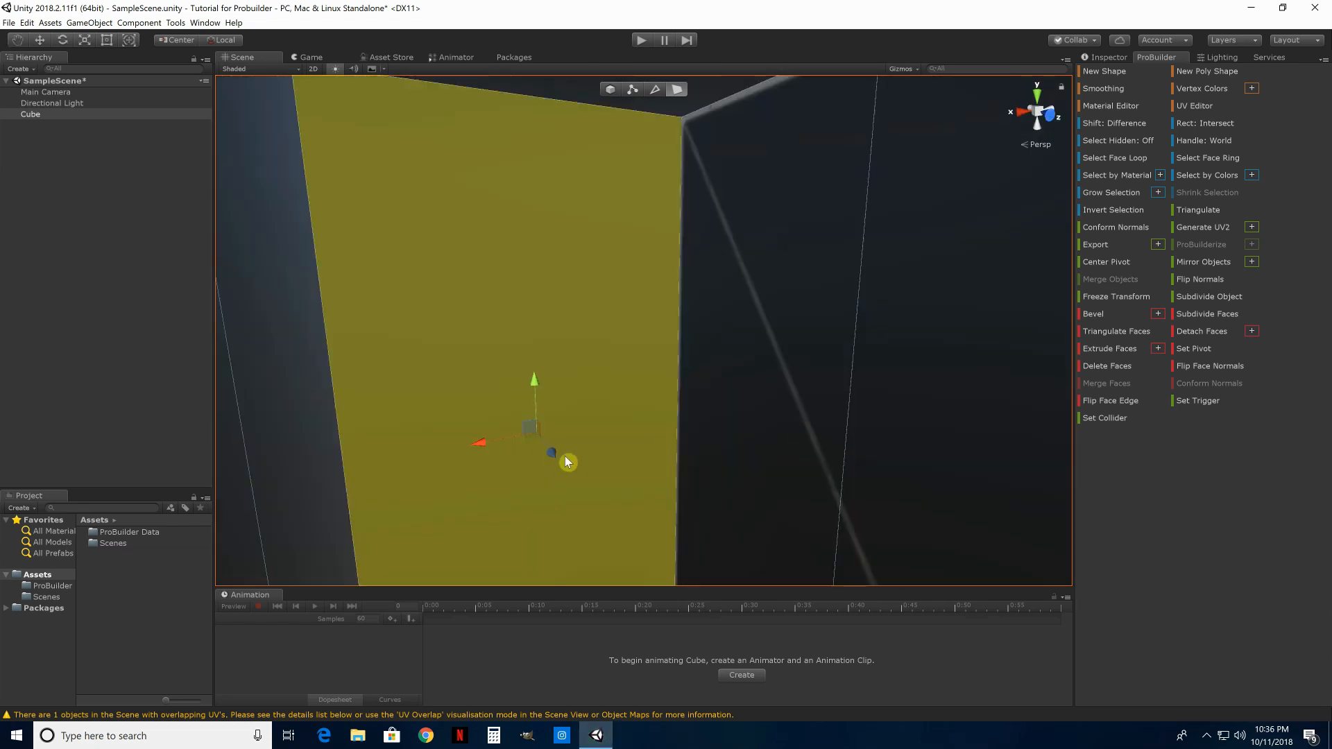
pyautogui.moveTo(557, 458); pyautogui.dragTo(534, 430, button='middle')
pyautogui.click(747, 404)
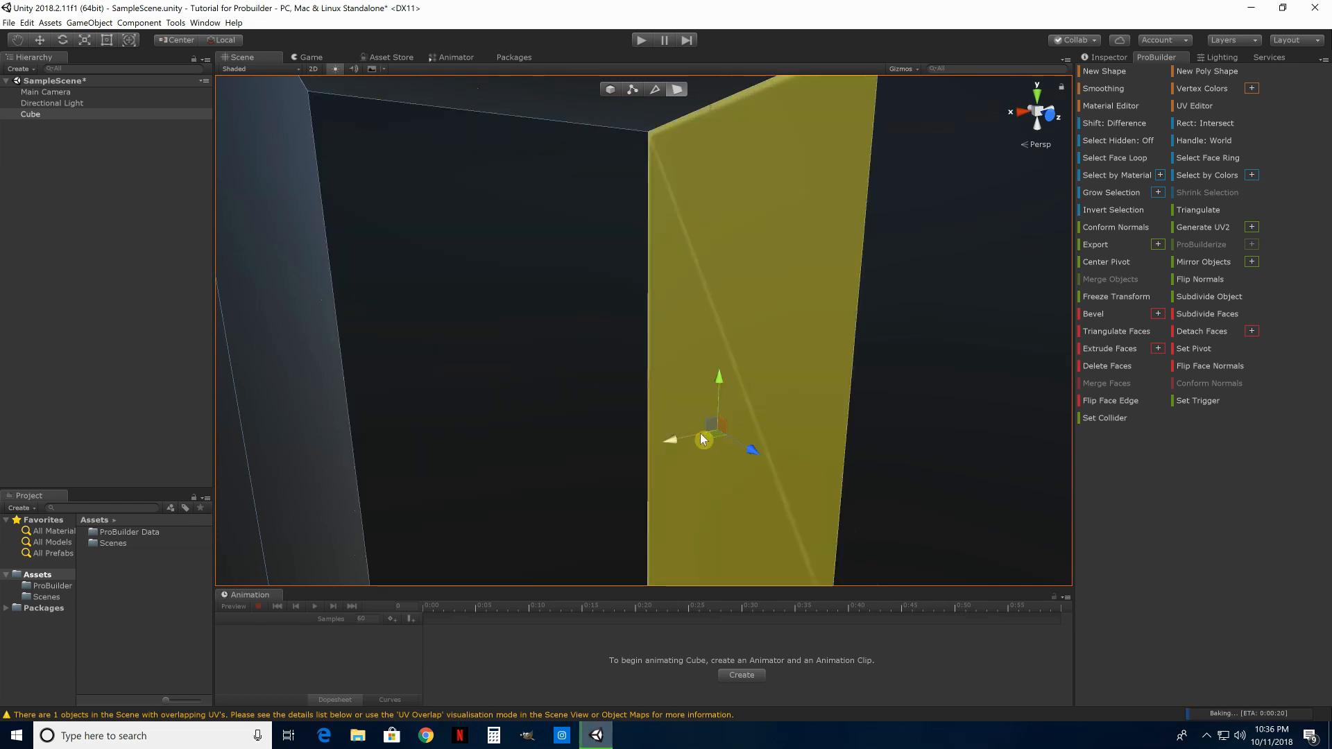
pyautogui.keyDown('shift'); pyautogui.moveTo(678, 440); pyautogui.dragTo(970, 414); pyautogui.keyUp('shift')
pyautogui.keyDown('alt'); pyautogui.moveTo(542, 421); pyautogui.dragTo(234, 383); pyautogui.keyUp('alt')
pyautogui.click(778, 414)
# Select the corridor's end face between the two side passages and extrude it straight ahead to lengthen the corridor
pyautogui.keyDown('alt'); pyautogui.moveTo(600, 527); pyautogui.dragTo(802, 467); pyautogui.keyUp('alt')
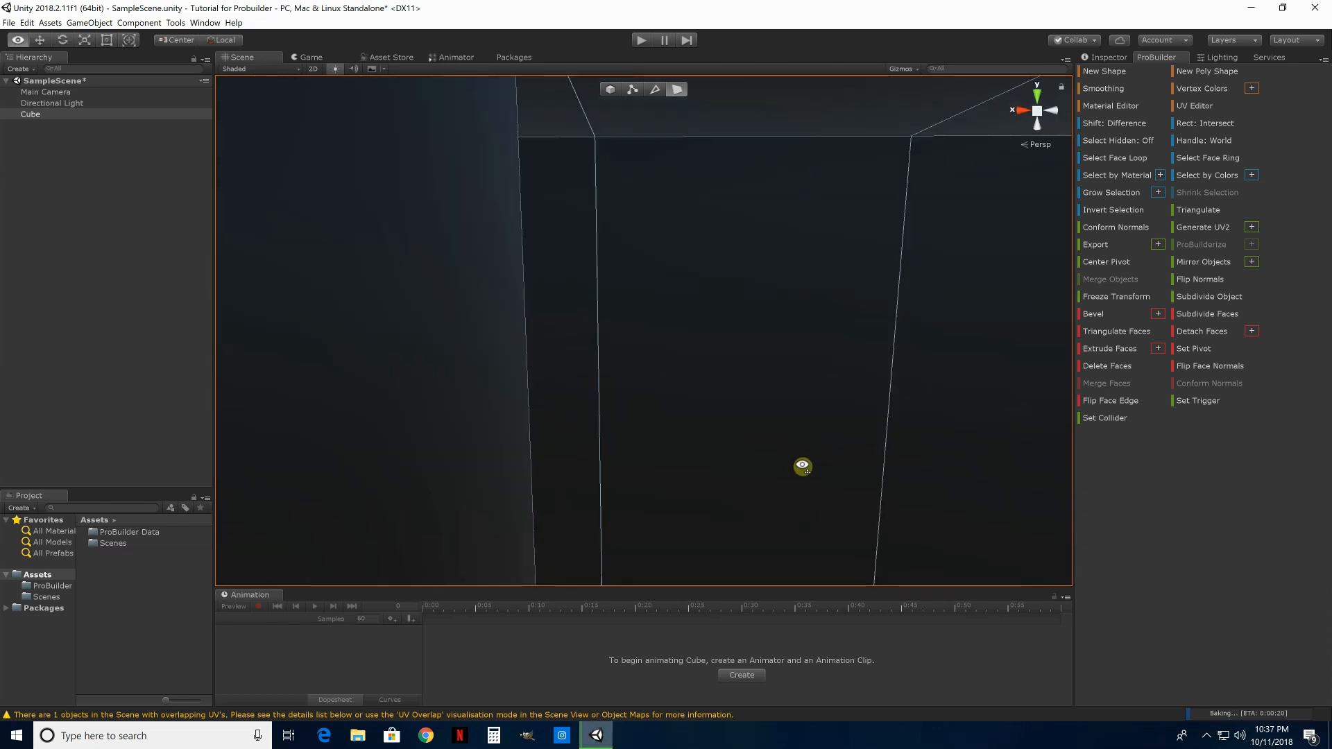
pyautogui.keyDown('alt'); pyautogui.moveTo(802, 465); pyautogui.dragTo(764, 460, button='right'); pyautogui.keyUp('alt')
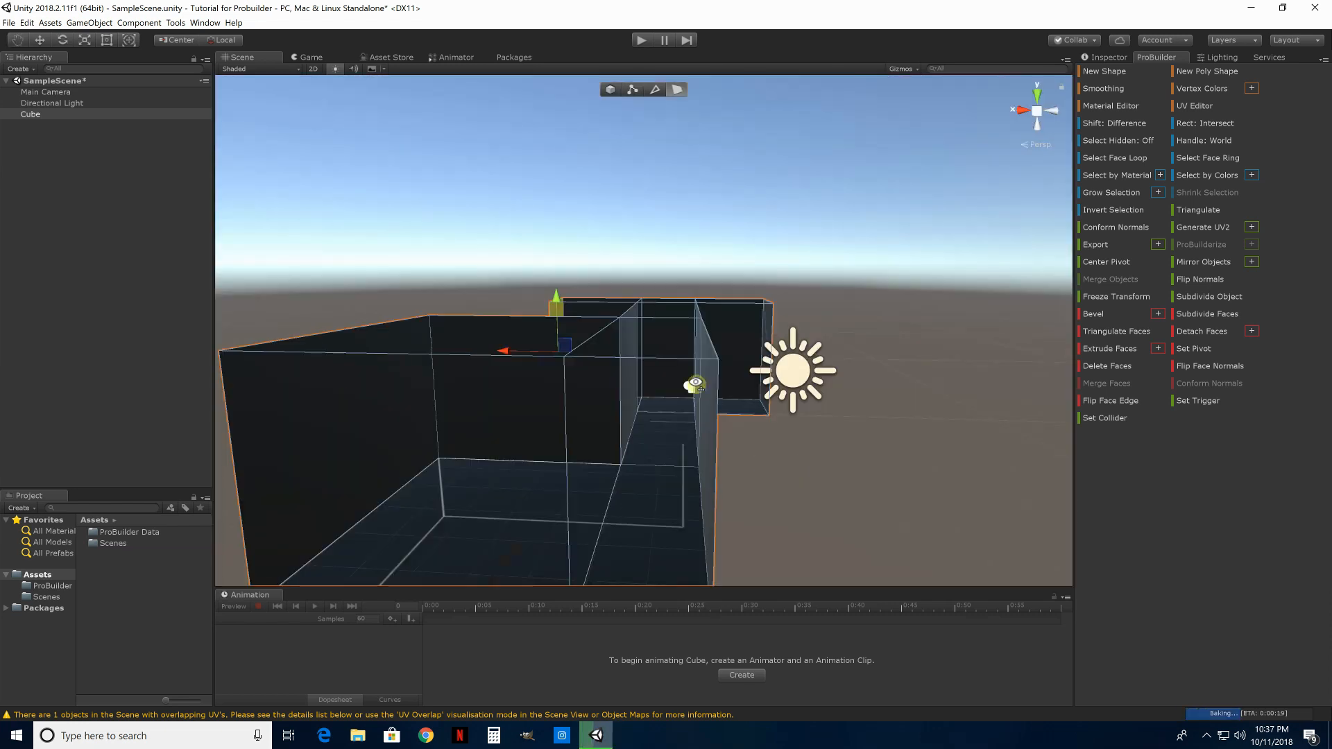
pyautogui.keyDown('alt'); pyautogui.moveTo(696, 385); pyautogui.dragTo(563, 456); pyautogui.keyUp('alt')
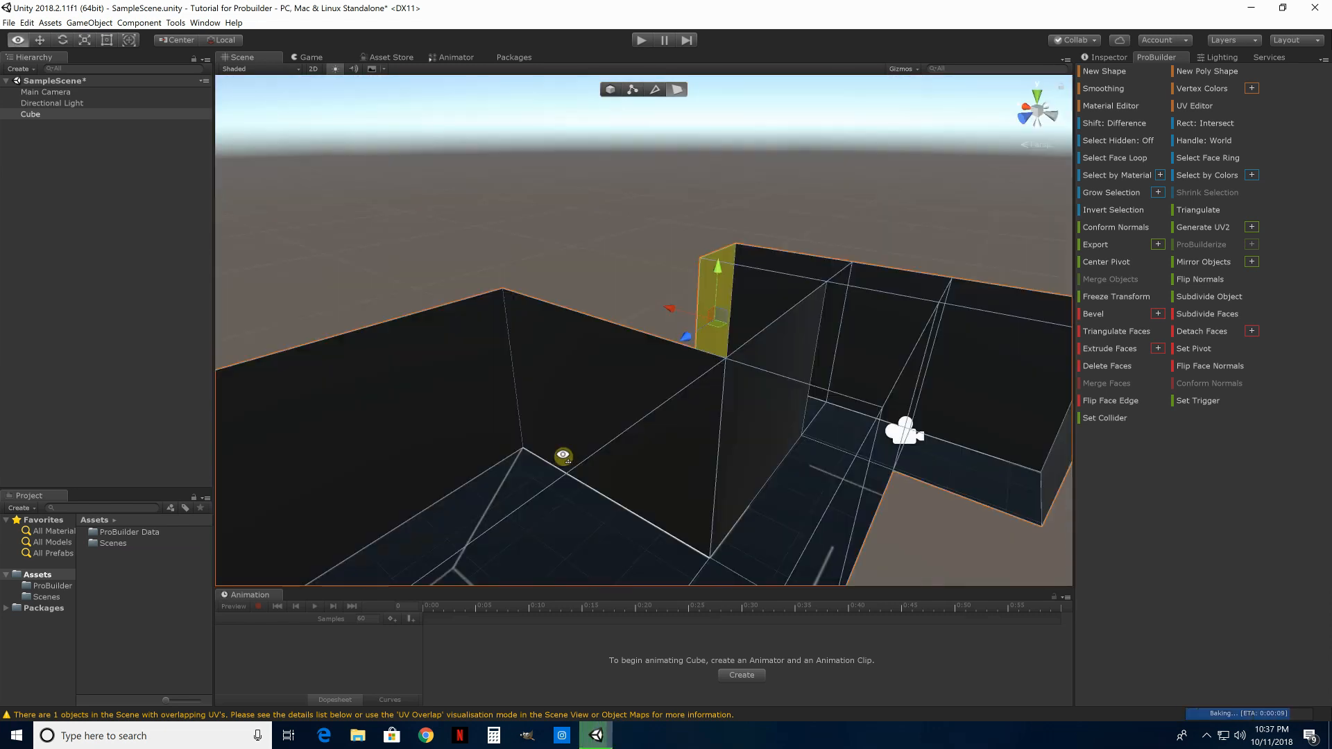
pyautogui.keyDown('alt'); pyautogui.moveTo(563, 456); pyautogui.dragTo(506, 345, button='right'); pyautogui.keyUp('alt')
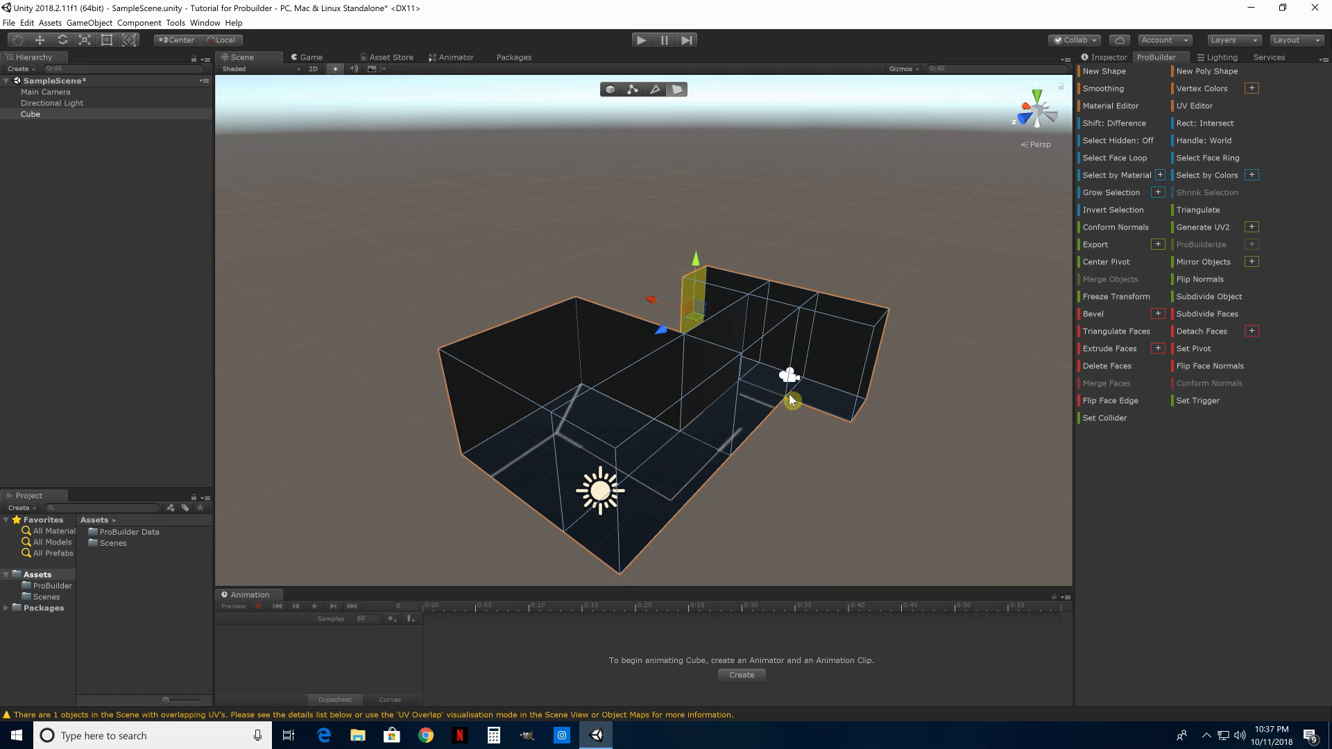
pyautogui.click(789, 306)
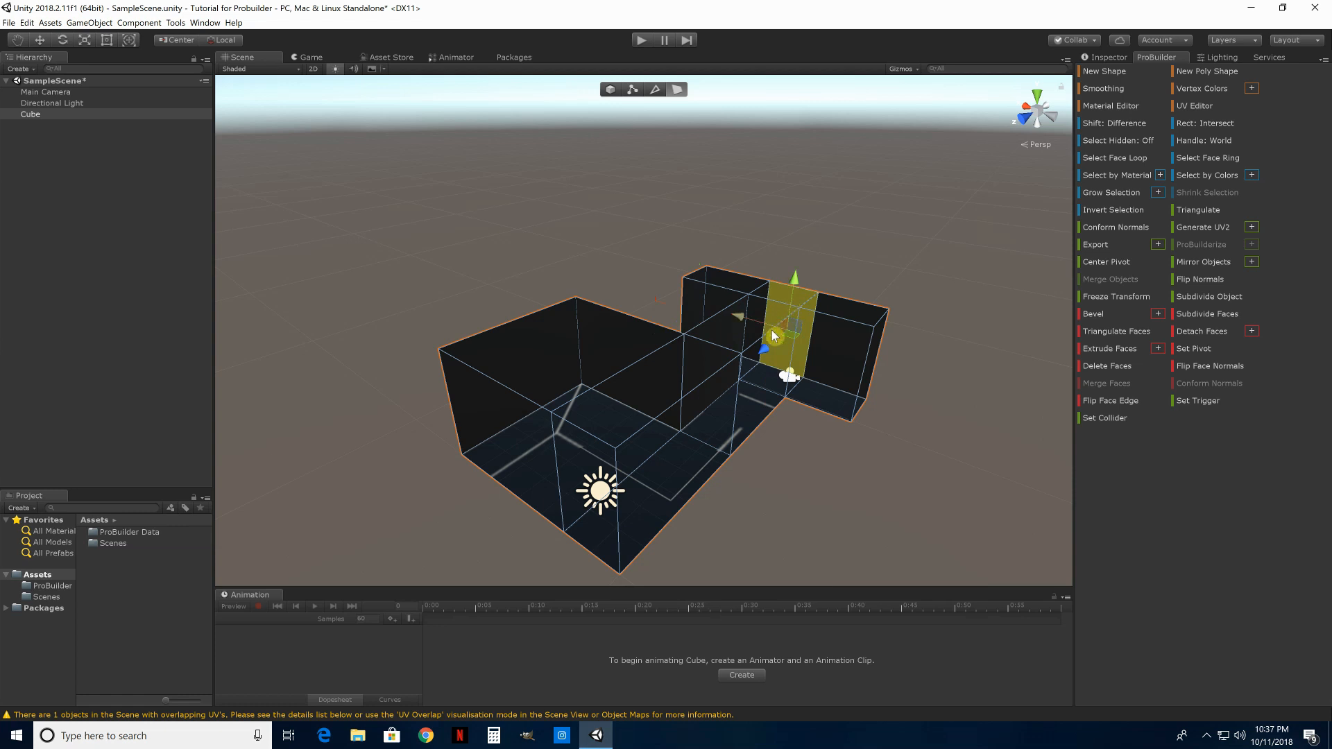
pyautogui.keyDown('shift'); pyautogui.moveTo(767, 347); pyautogui.dragTo(852, 283); pyautogui.keyUp('shift')
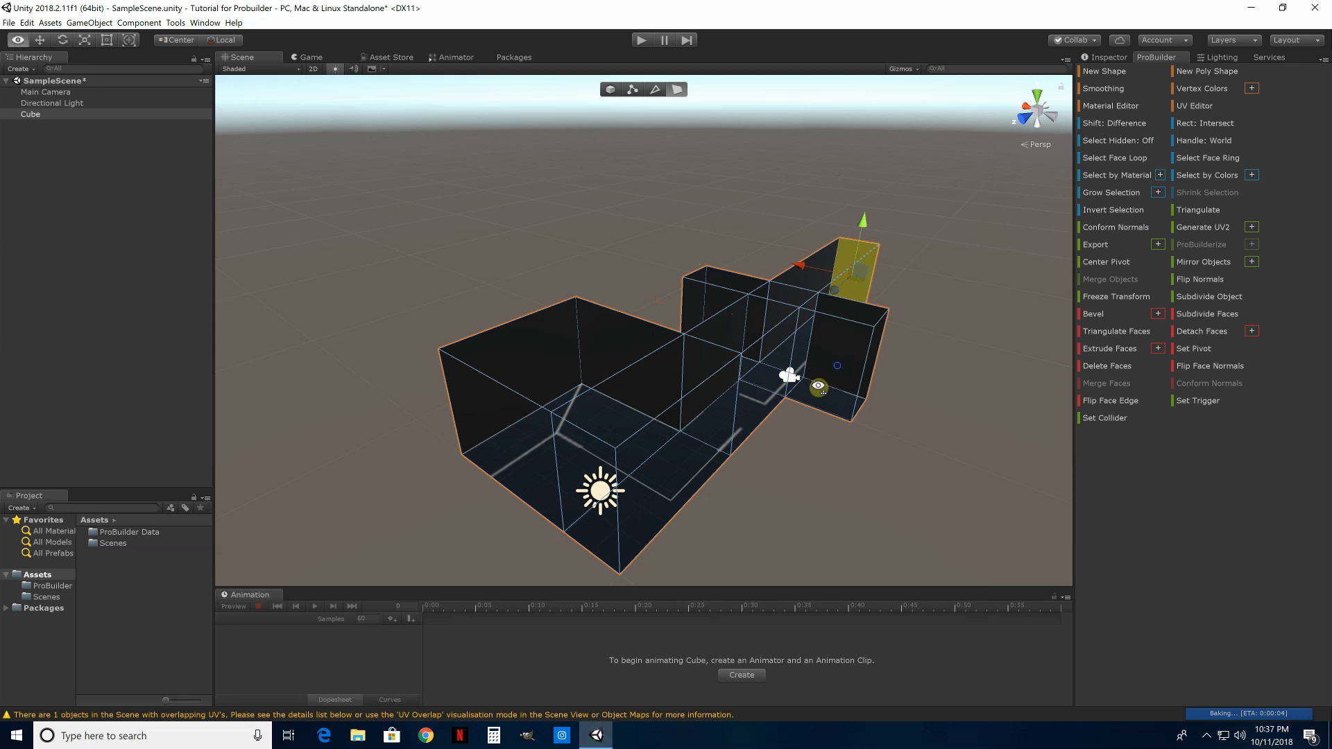
# Select the end face of one side passage from inside and extrude it along X by another segment
pyautogui.moveTo(780, 315); pyautogui.dragTo(1017, 283, button='right')
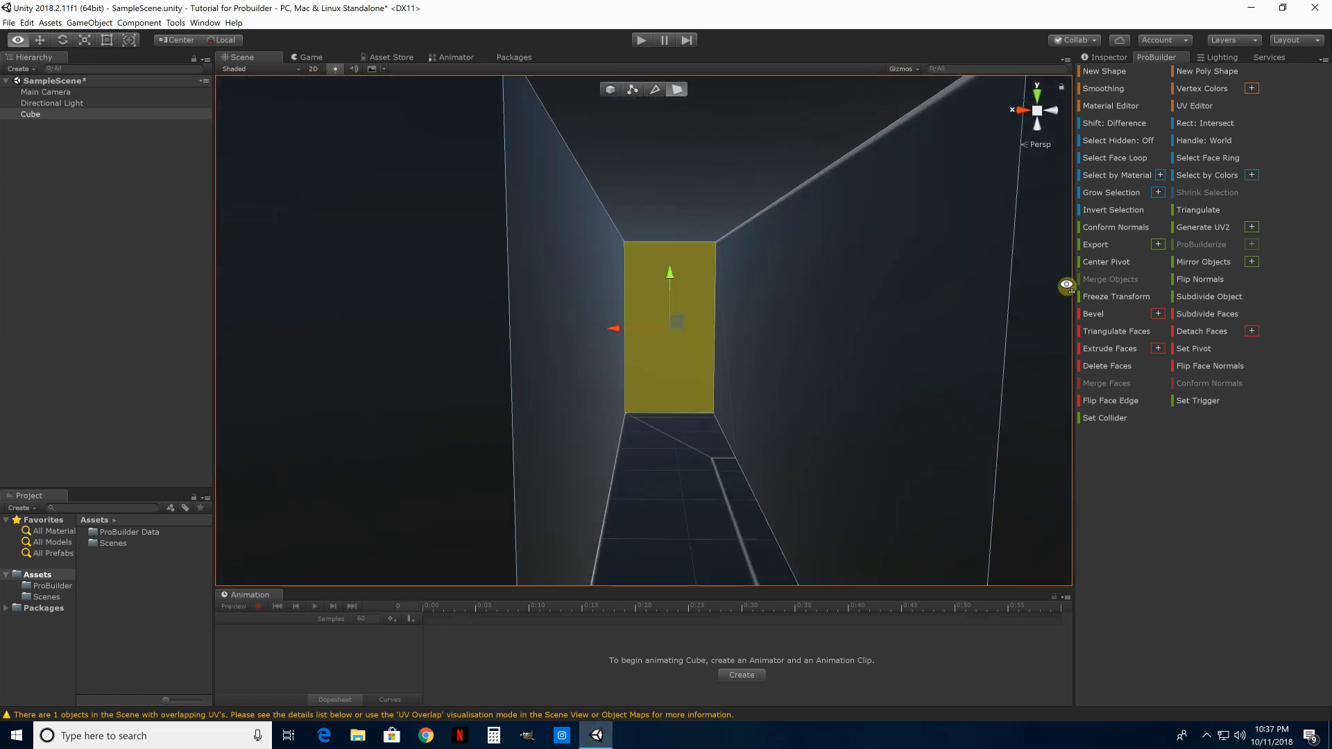
pyautogui.moveTo(35, 310); pyautogui.dragTo(7, 360, button='right')
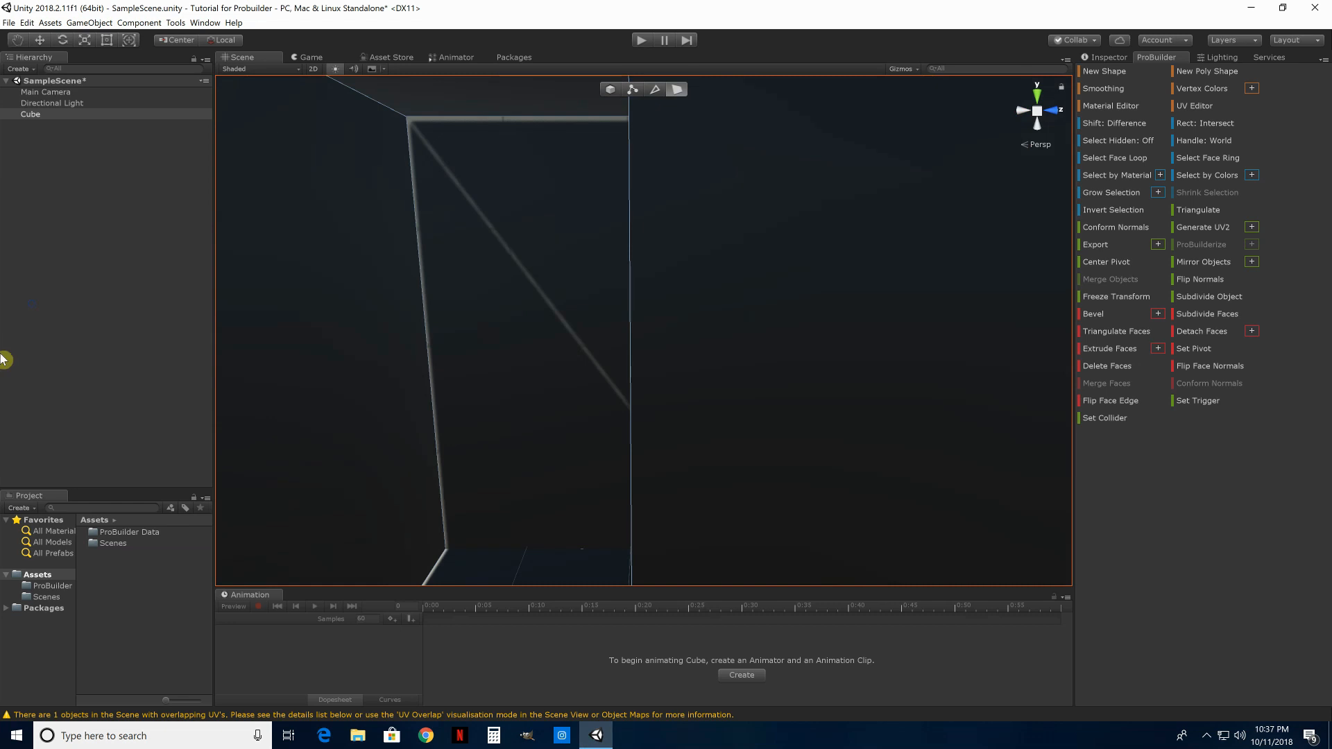
pyautogui.click(530, 399)
pyautogui.click(537, 395)
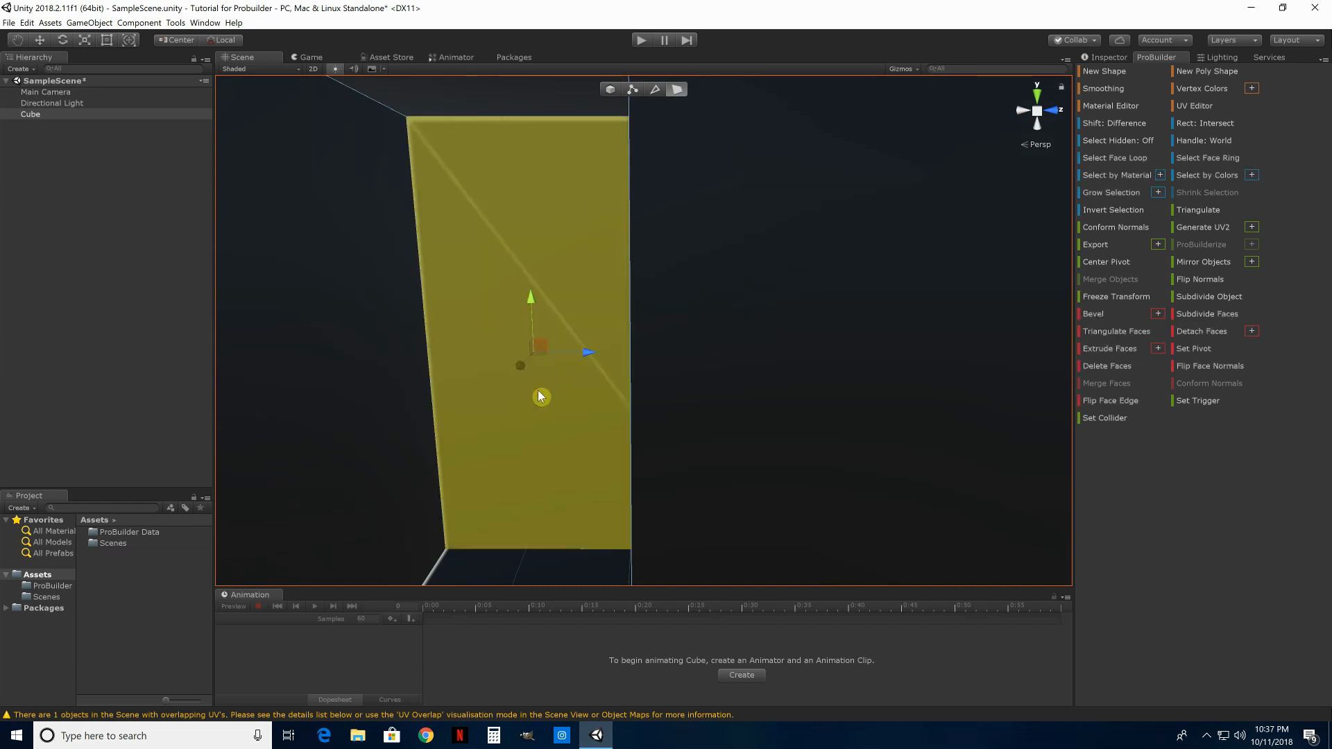
pyautogui.keyDown('shift'); pyautogui.moveTo(525, 369); pyautogui.dragTo(635, 248); pyautogui.keyUp('shift')
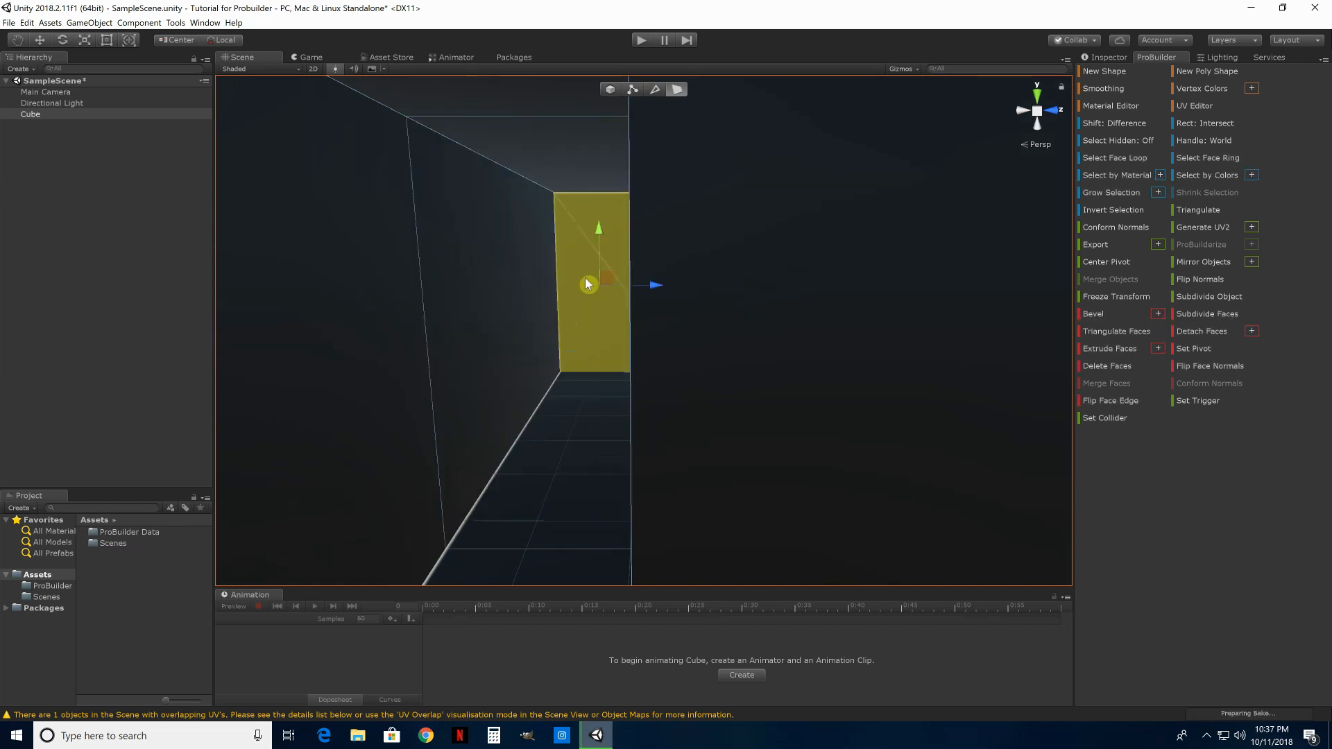
# Select one side wall of the side passage's new segment and extrude it outward along Z
pyautogui.moveTo(604, 302); pyautogui.dragTo(513, 334, button='right')
pyautogui.press('w')
pyautogui.click(514, 335)
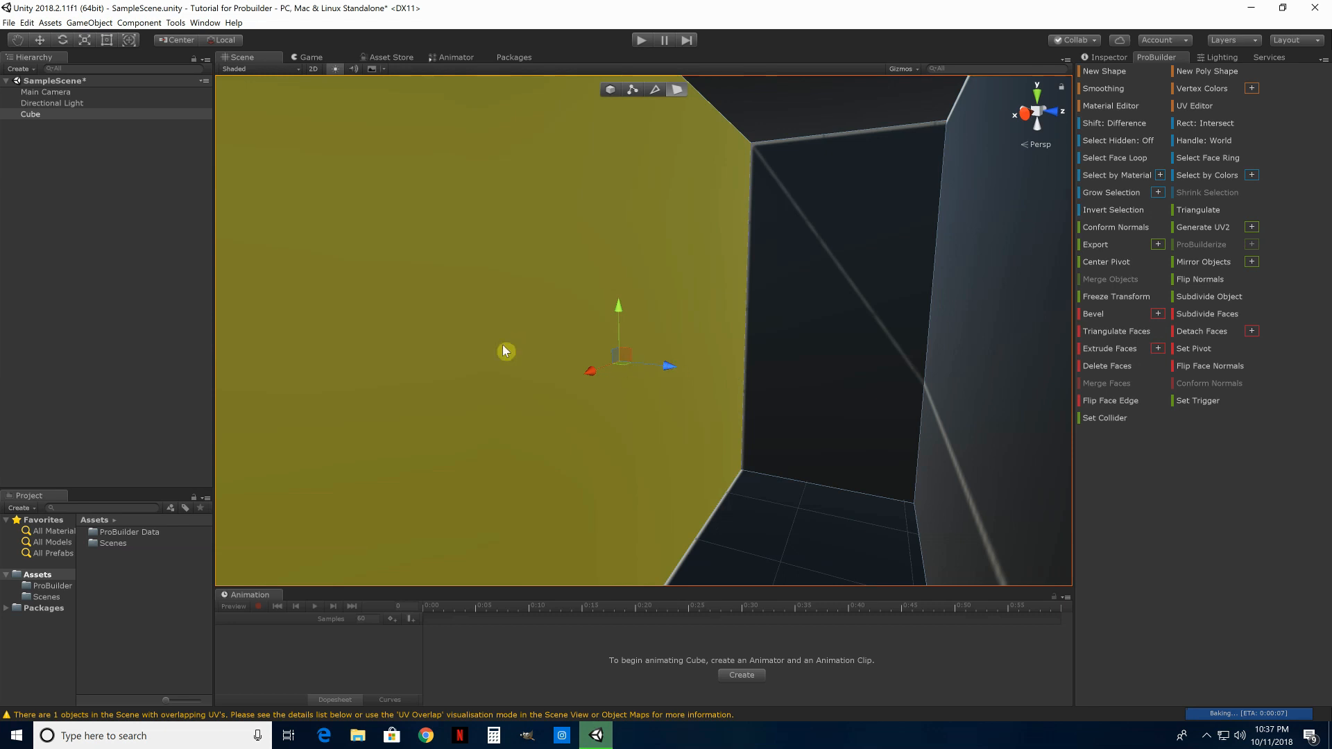
pyautogui.moveTo(359, 339); pyautogui.dragTo(296, 336)
pyautogui.moveTo(205, 329); pyautogui.dragTo(216, 330)
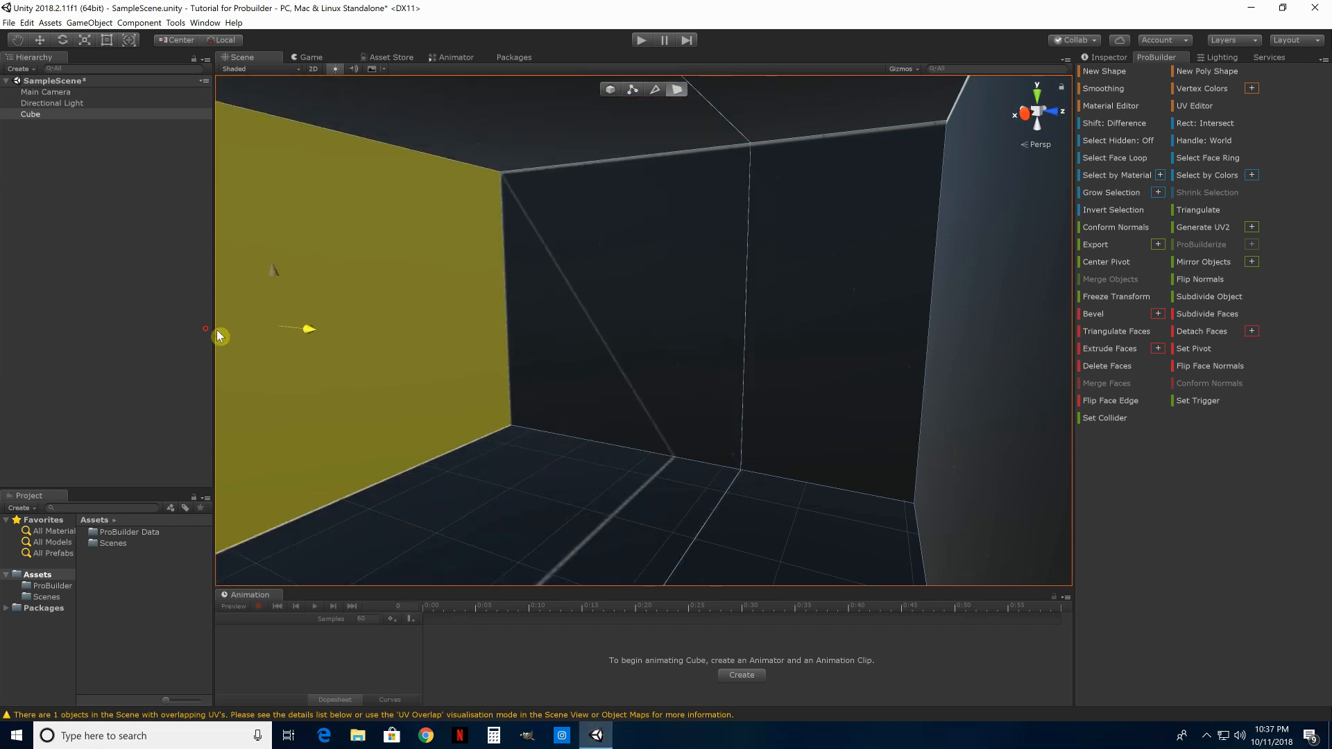
# Select the opposite side wall of that segment and extrude it outward to widen the space into a room
pyautogui.moveTo(639, 389); pyautogui.dragTo(743, 386, button='right')
pyautogui.click(740, 386)
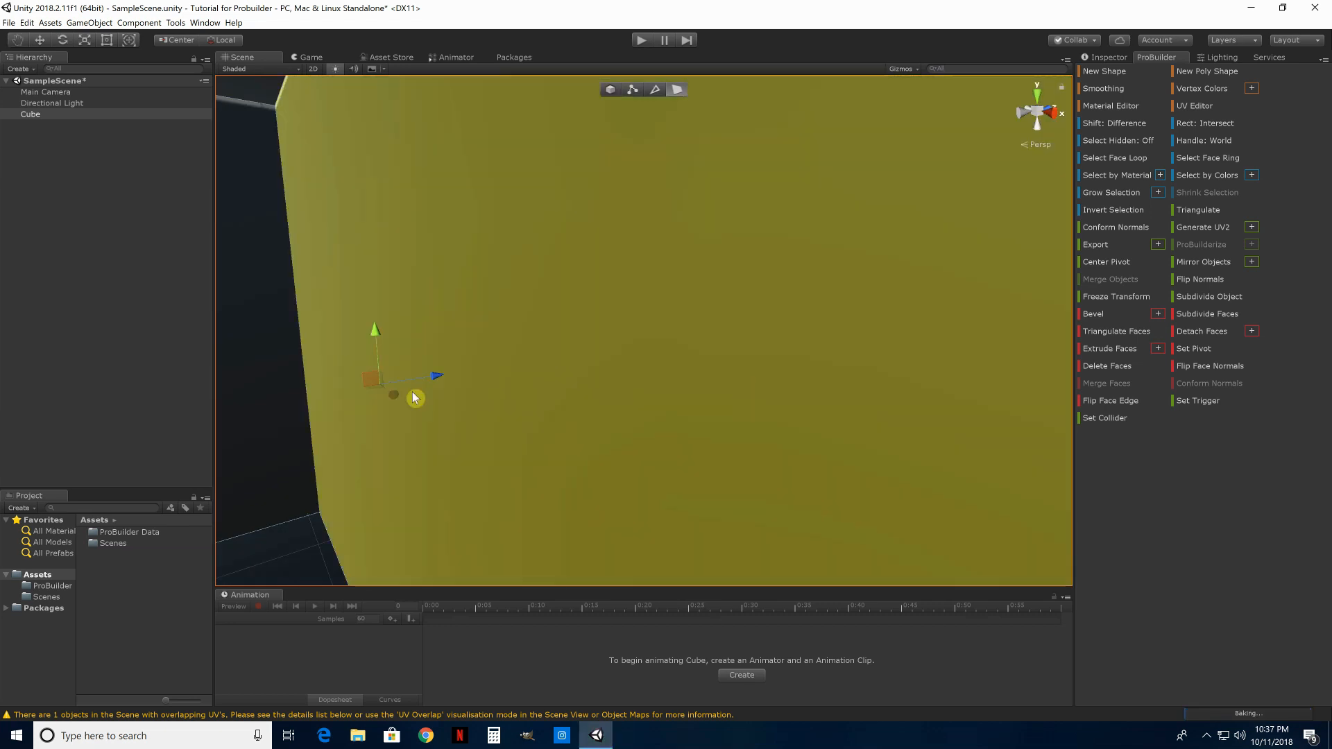
pyautogui.keyDown('shift'); pyautogui.moveTo(943, 310); pyautogui.dragTo(1220, 271); pyautogui.keyUp('shift')
# Examine the extended layout from outside, looking over the original room, the corridor, the side passages and the new room
pyautogui.moveTo(645, 328); pyautogui.dragTo(373, 372, button='right')
pyautogui.press('x')
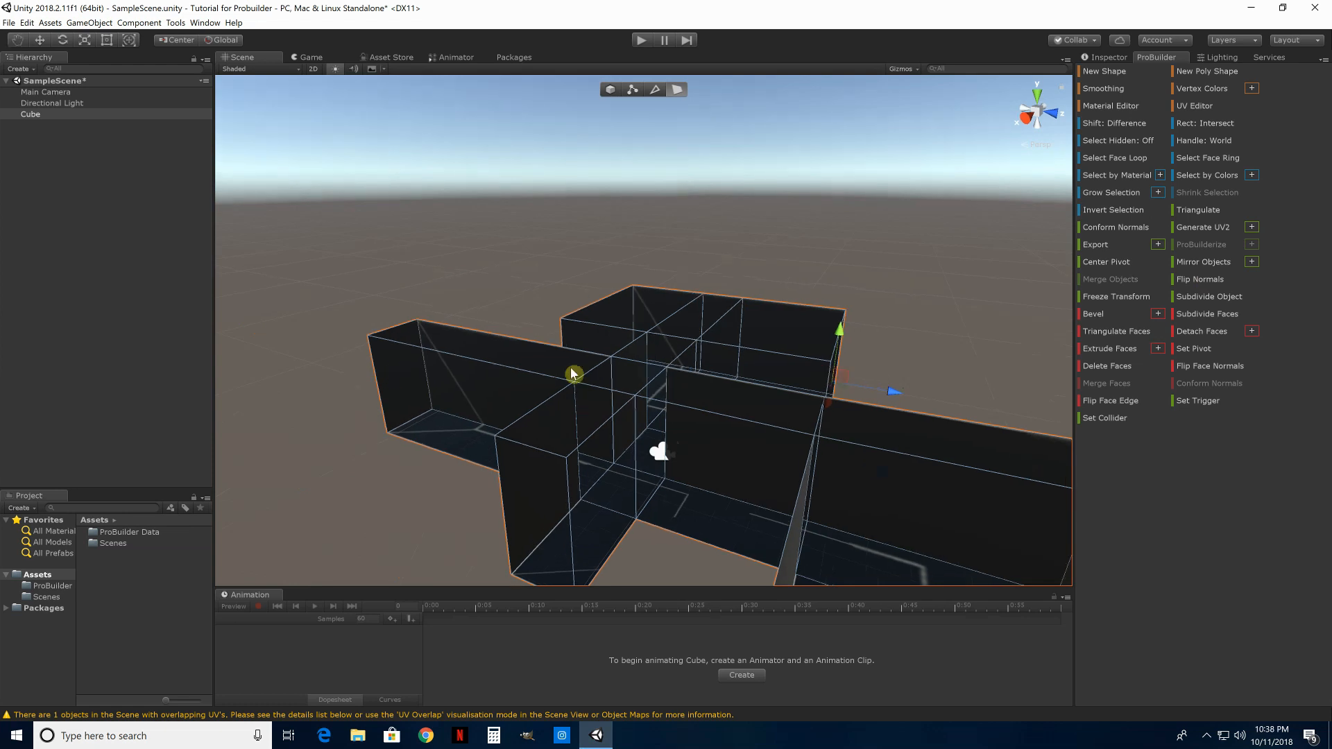
pyautogui.moveTo(701, 374); pyautogui.dragTo(522, 381, button='right')
pyautogui.press('w')
pyautogui.press('s')
pyautogui.press('w')
pyautogui.press('s')
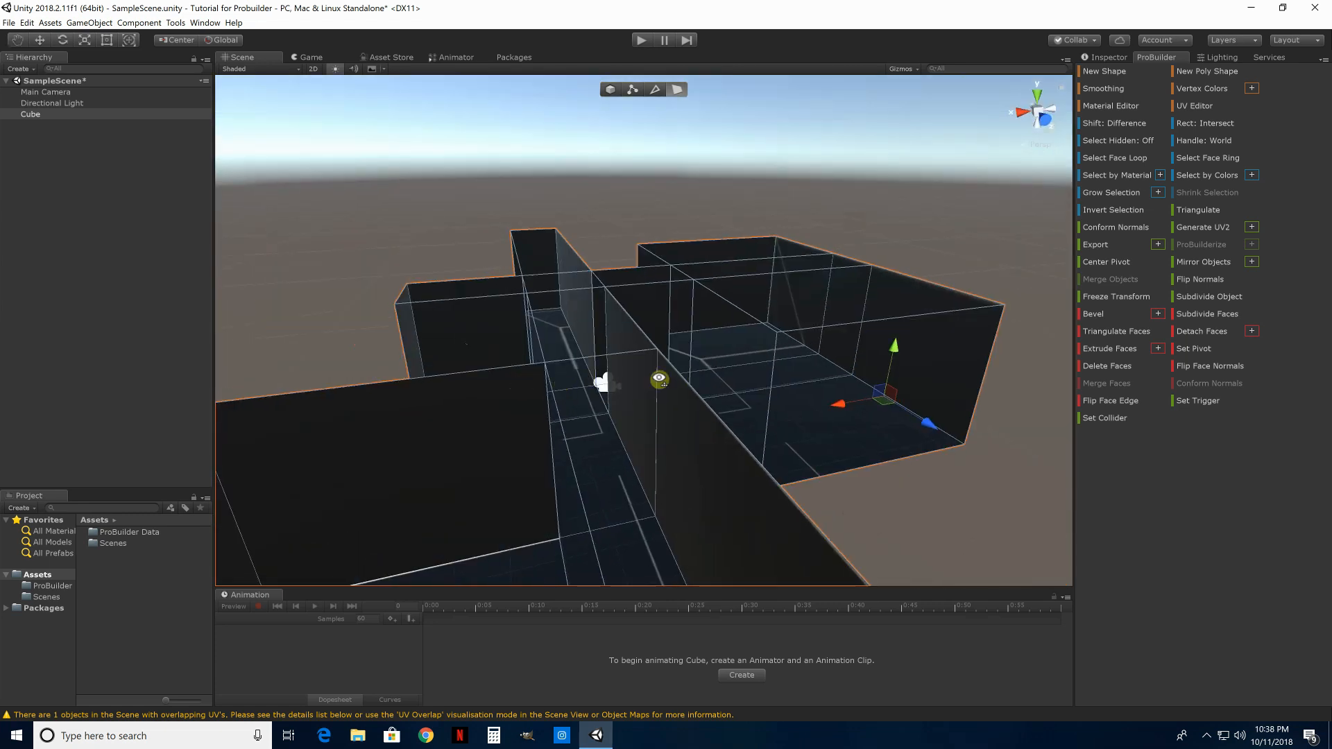
pyautogui.moveTo(659, 379); pyautogui.dragTo(682, 407, button='right')
pyautogui.press('s')
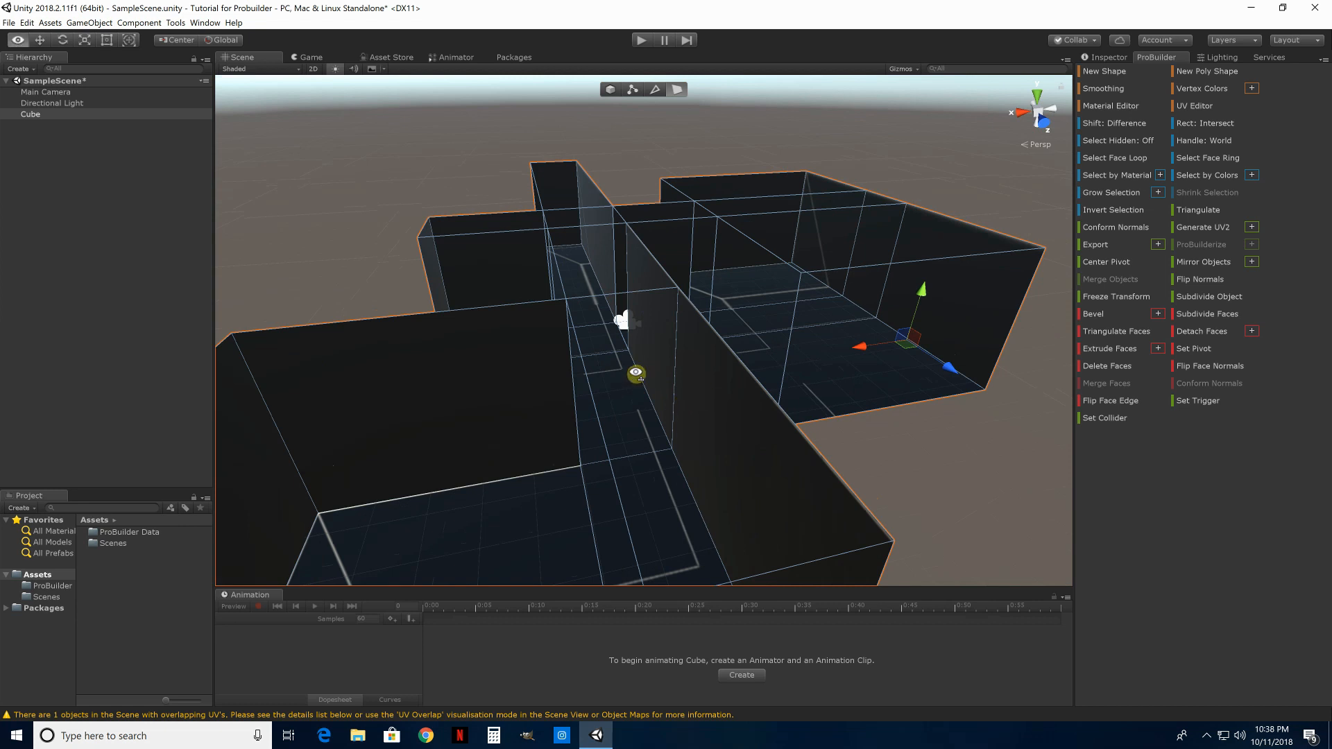
# Select the end face of the main corridor, extrude it outward along Z and lengthen the new segment further
pyautogui.moveTo(636, 375); pyautogui.dragTo(700, 381, button='right')
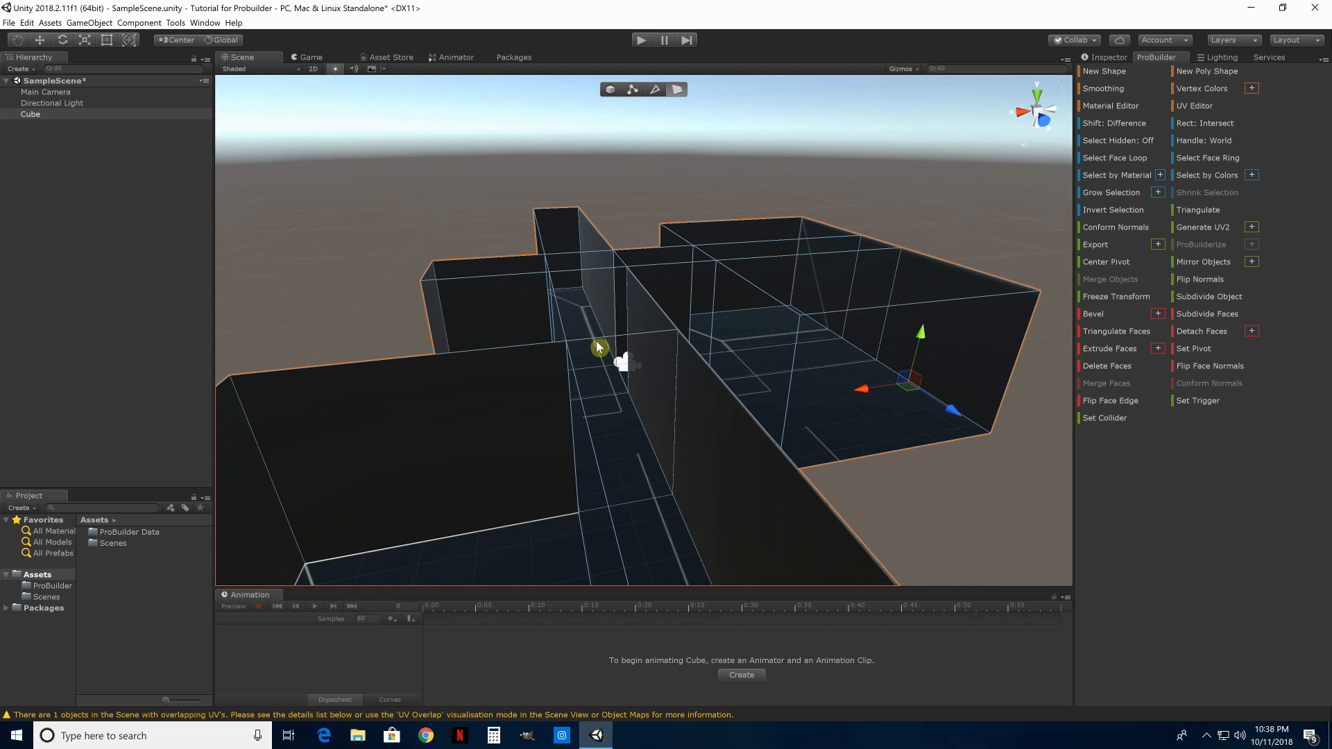
pyautogui.keyDown('alt'); pyautogui.moveTo(595, 320); pyautogui.dragTo(568, 312); pyautogui.keyUp('alt')
pyautogui.click(625, 323)
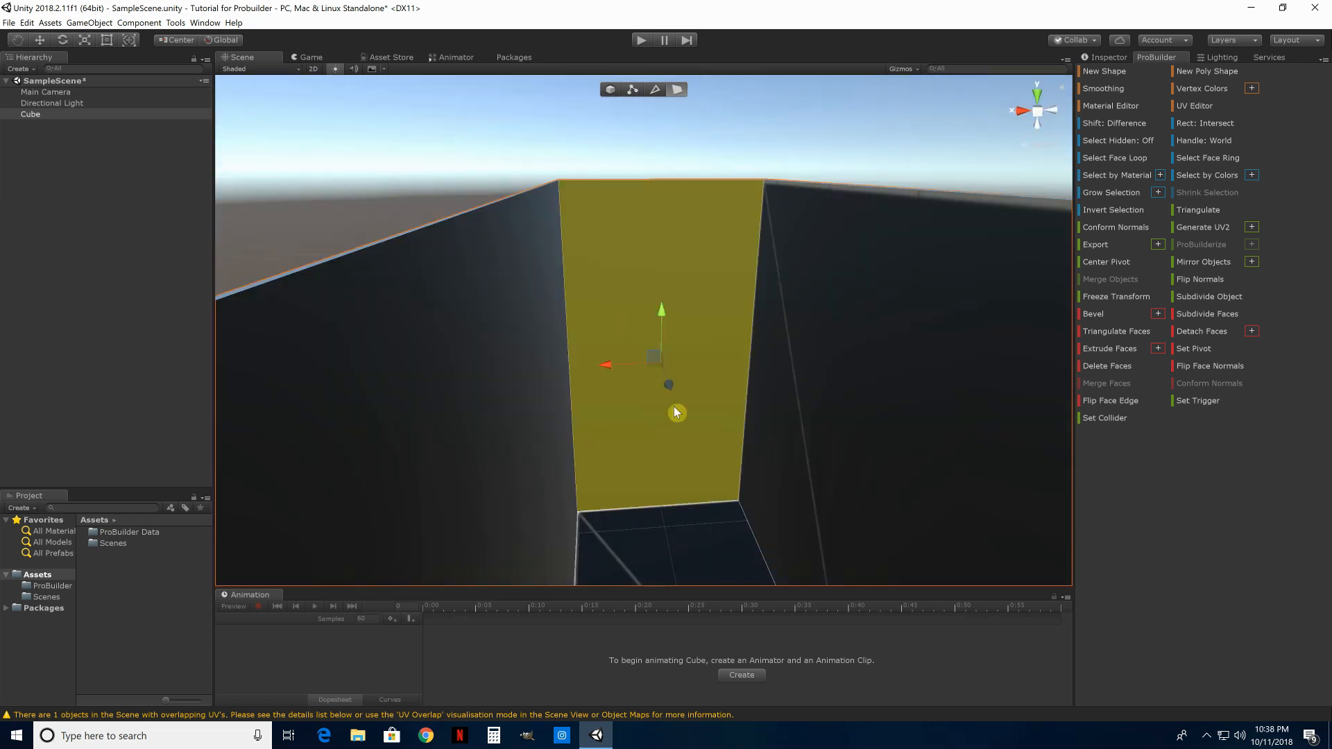
pyautogui.keyDown('shift'); pyautogui.moveTo(664, 385); pyautogui.dragTo(623, 273); pyautogui.keyUp('shift')
pyautogui.moveTo(669, 337); pyautogui.dragTo(532, 438, button='right')
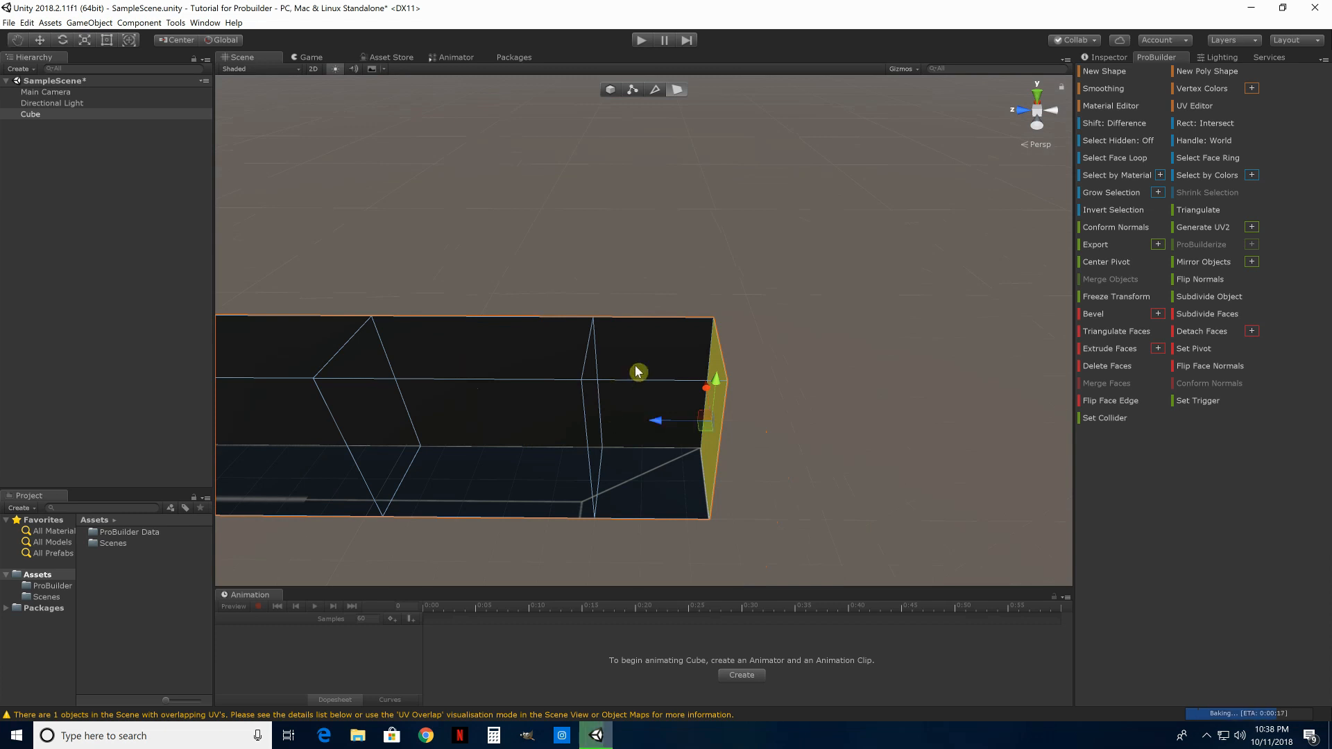
pyautogui.moveTo(661, 422); pyautogui.dragTo(810, 424)
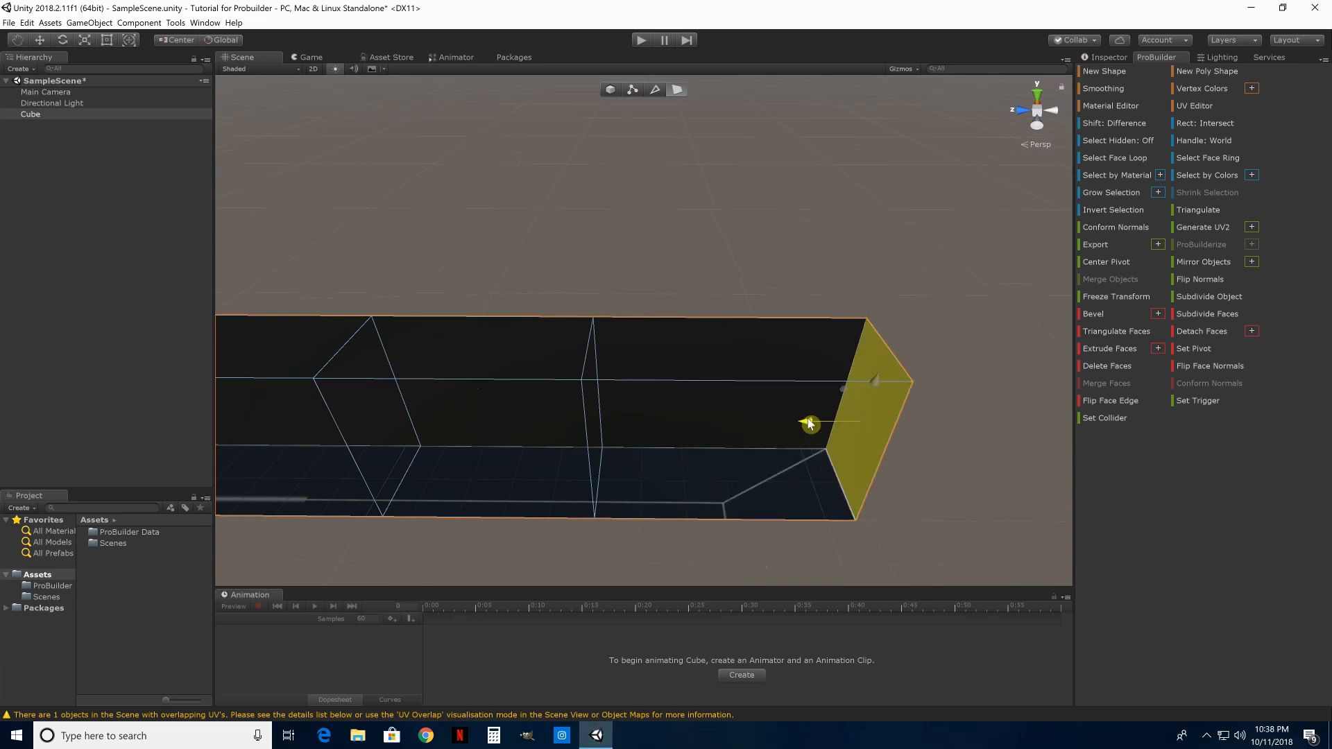
# Insert an edge loop across the corridor's new end segment and slide it along Z to leave a door-width wall panel
pyautogui.click(727, 356)
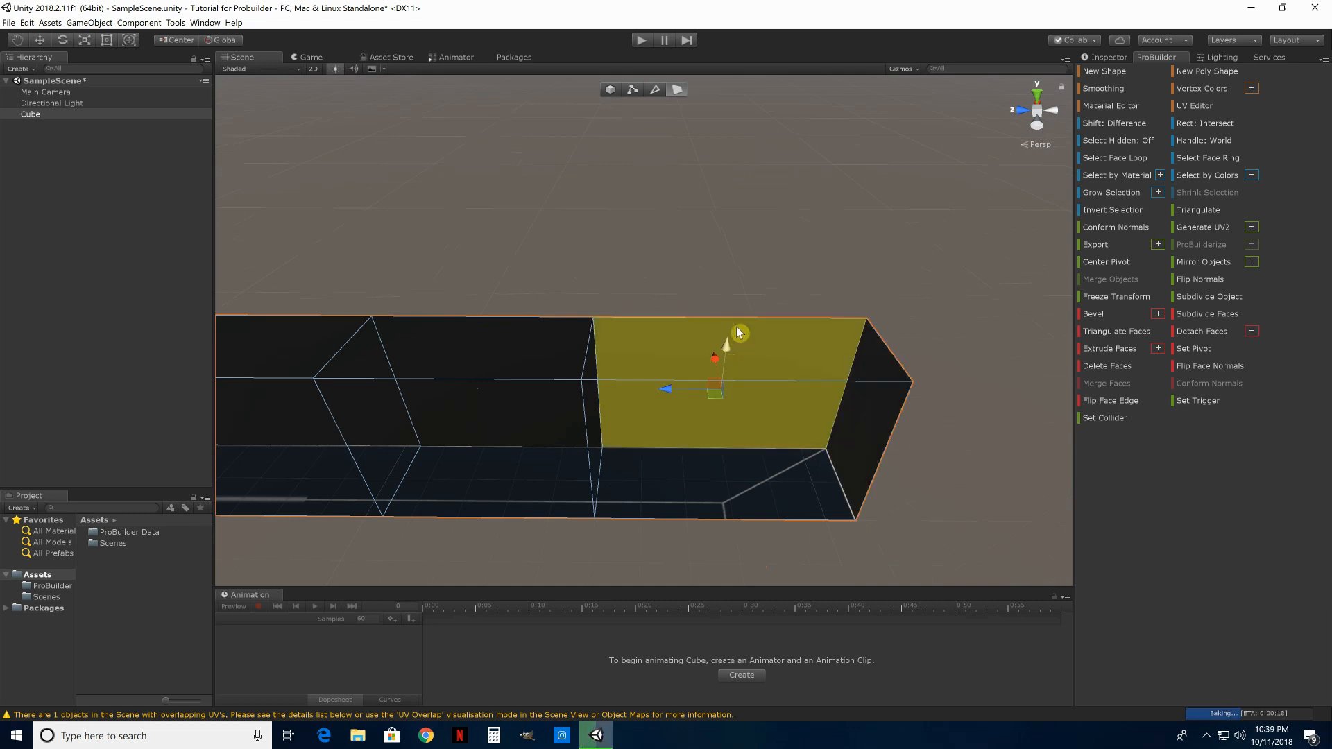
pyautogui.click(653, 91)
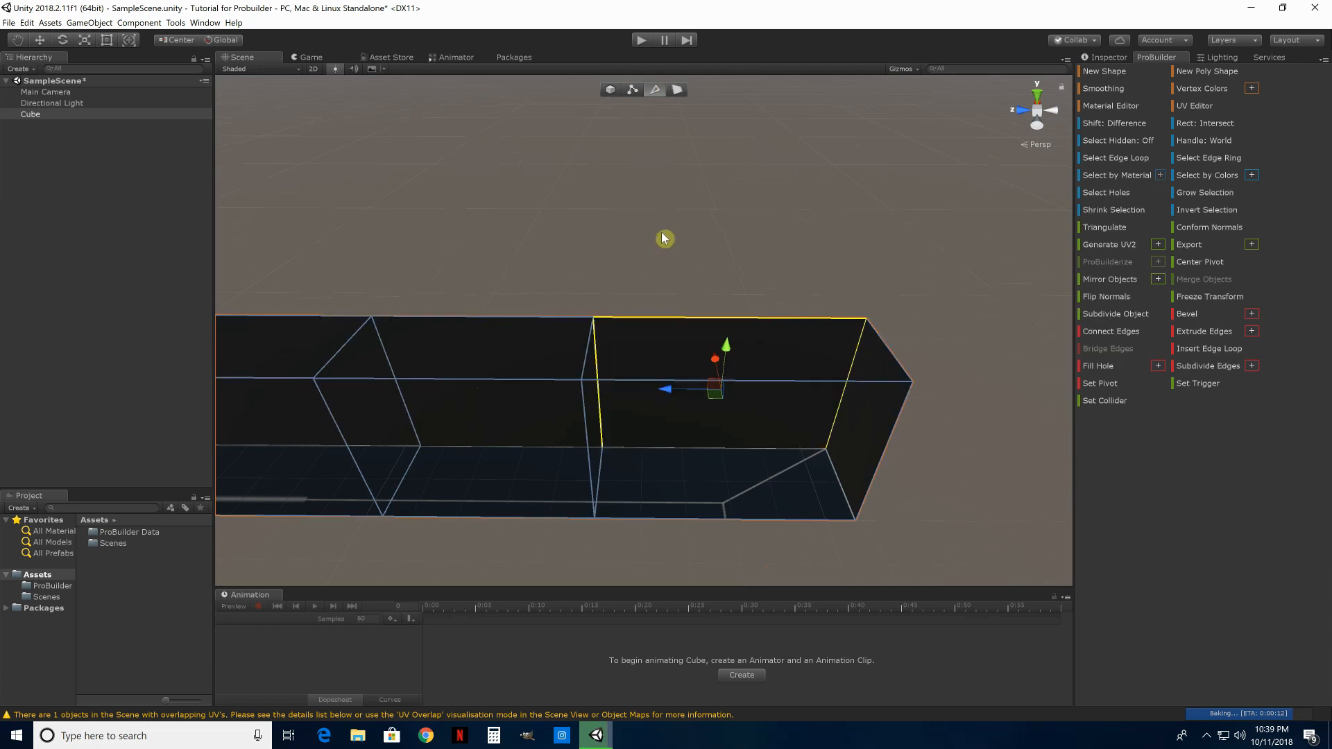
pyautogui.click(719, 320)
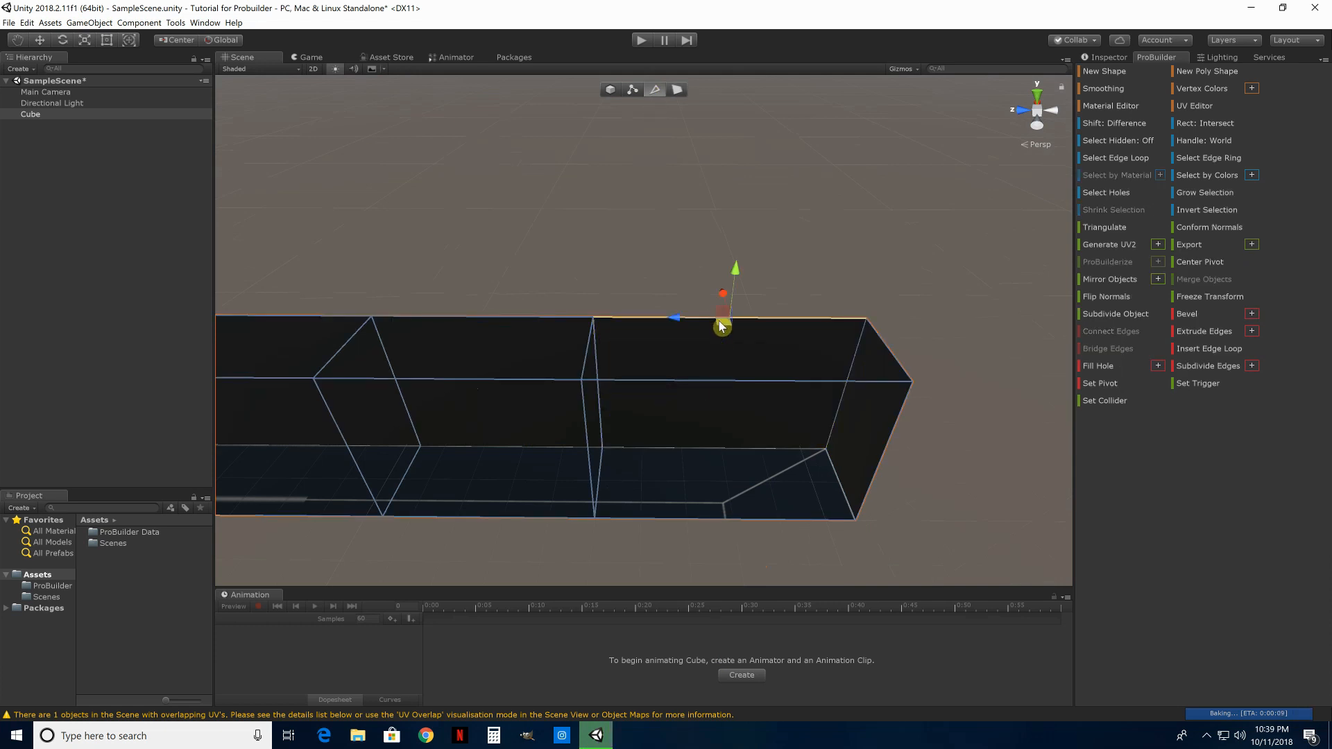
pyautogui.click(1198, 352)
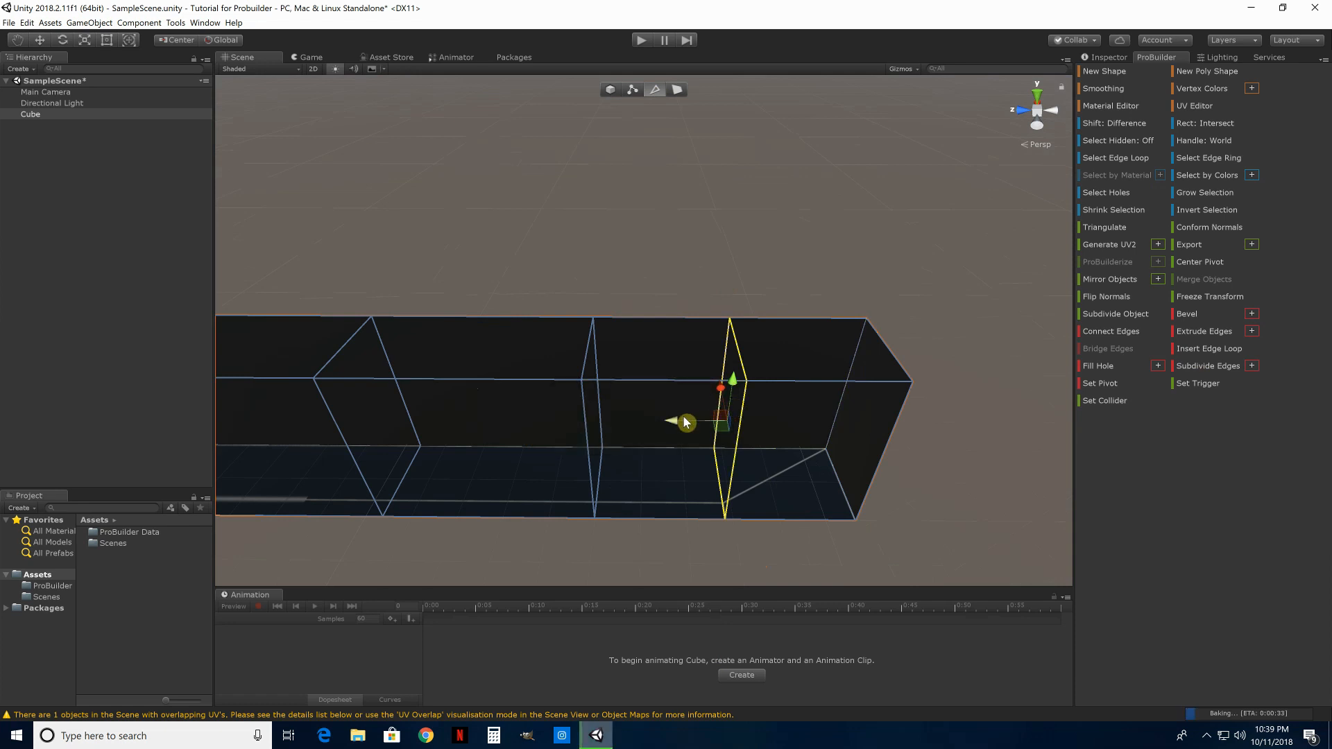
pyautogui.moveTo(674, 420); pyautogui.dragTo(628, 422)
# Connect the two vertical edges of the narrow wall panel with a horizontal edge and raise it to door height
pyautogui.click(639, 353)
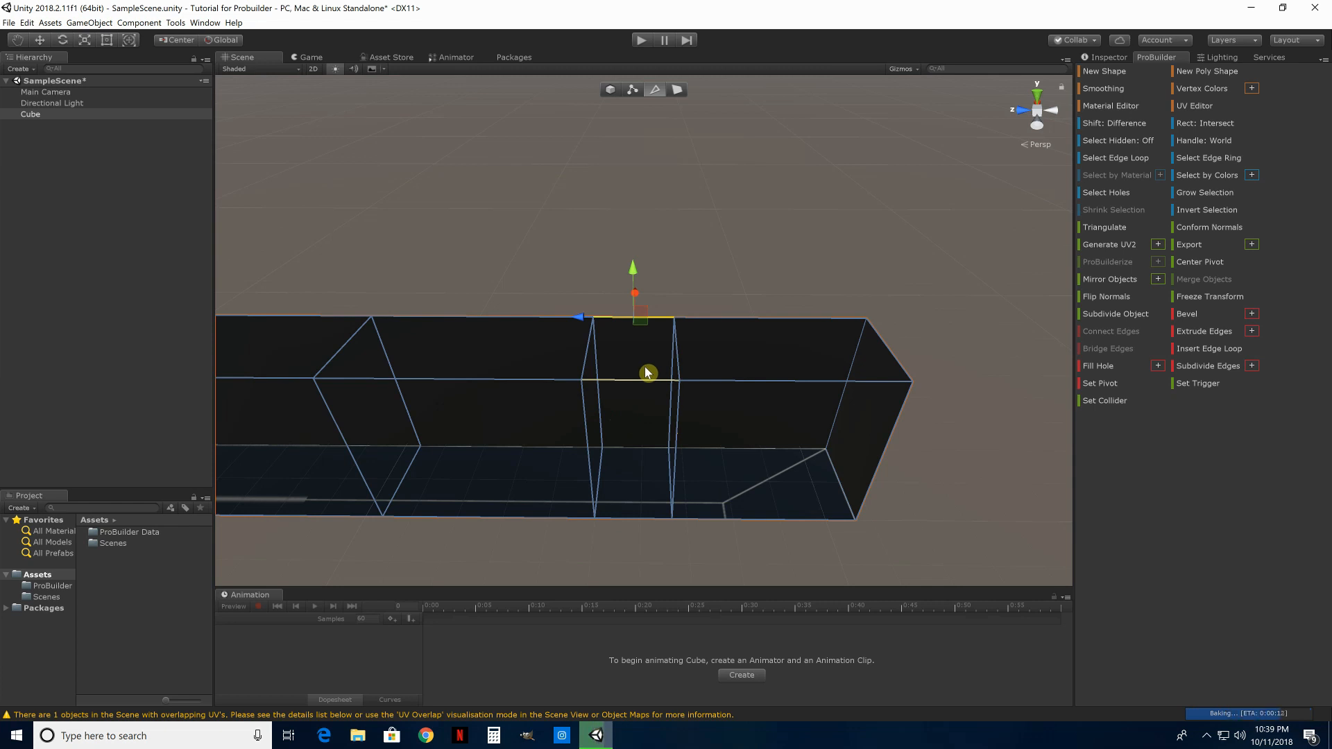
pyautogui.click(668, 408)
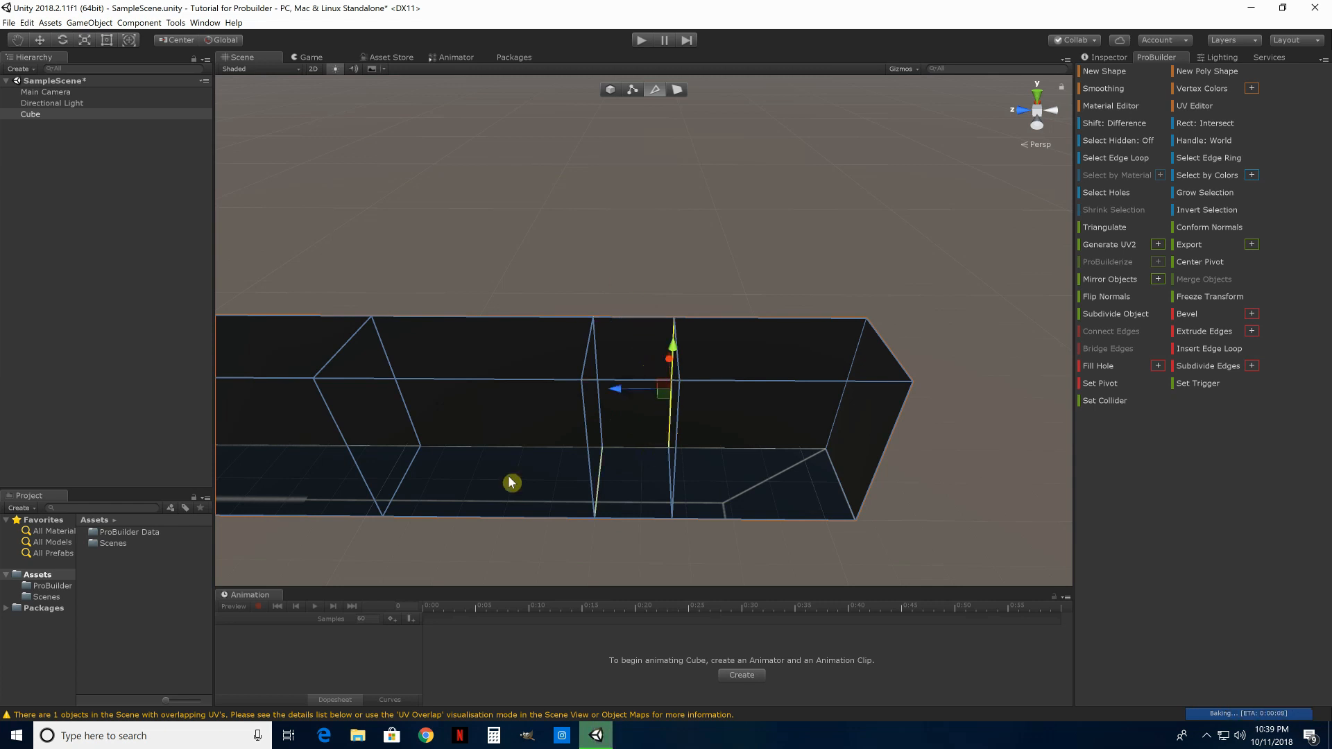
pyautogui.keyDown('shift'); pyautogui.click(606, 410); pyautogui.keyUp('shift')
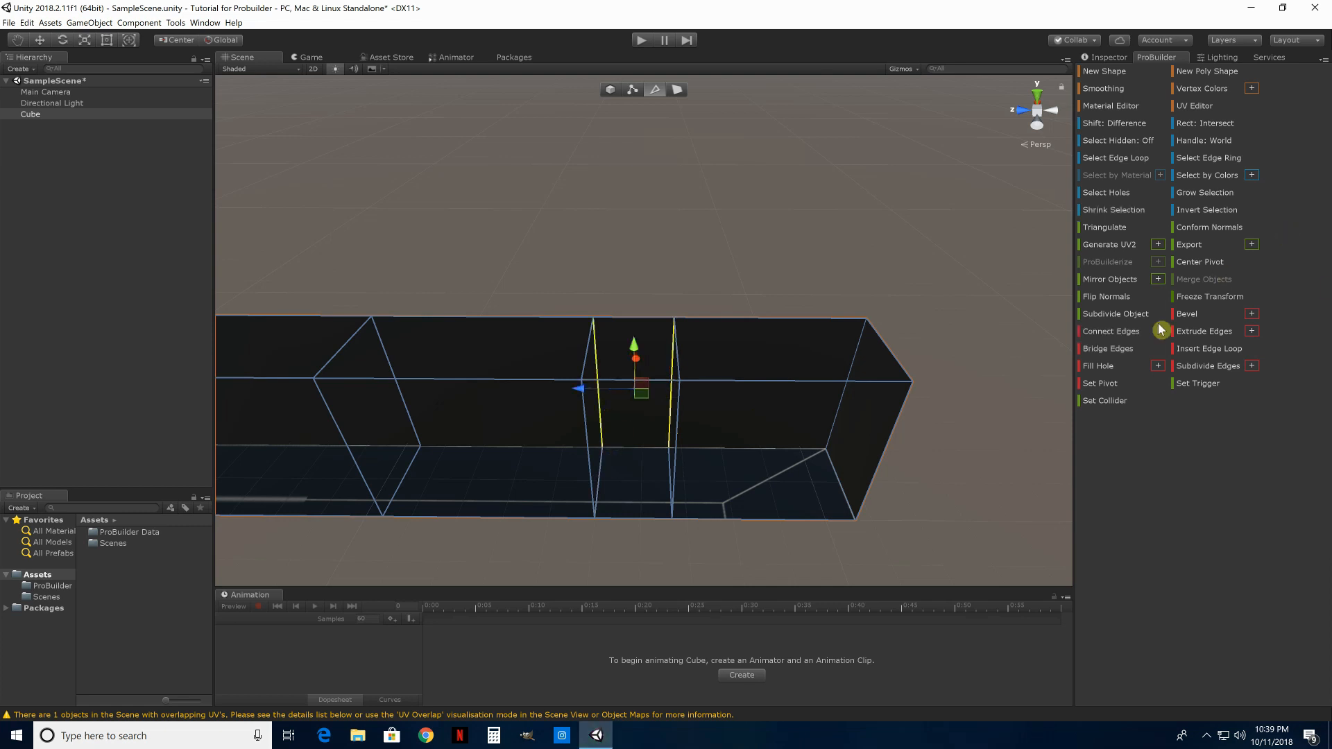
pyautogui.click(1120, 335)
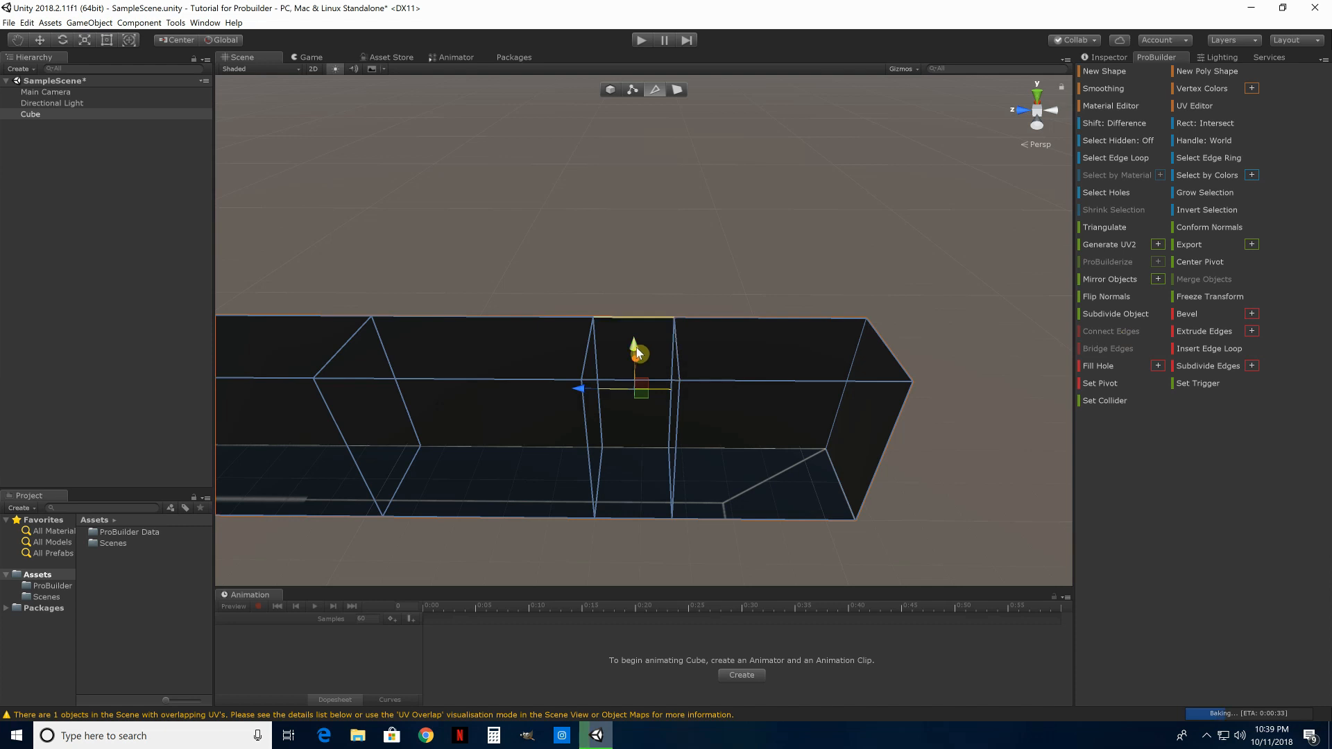
pyautogui.moveTo(635, 347); pyautogui.dragTo(632, 323)
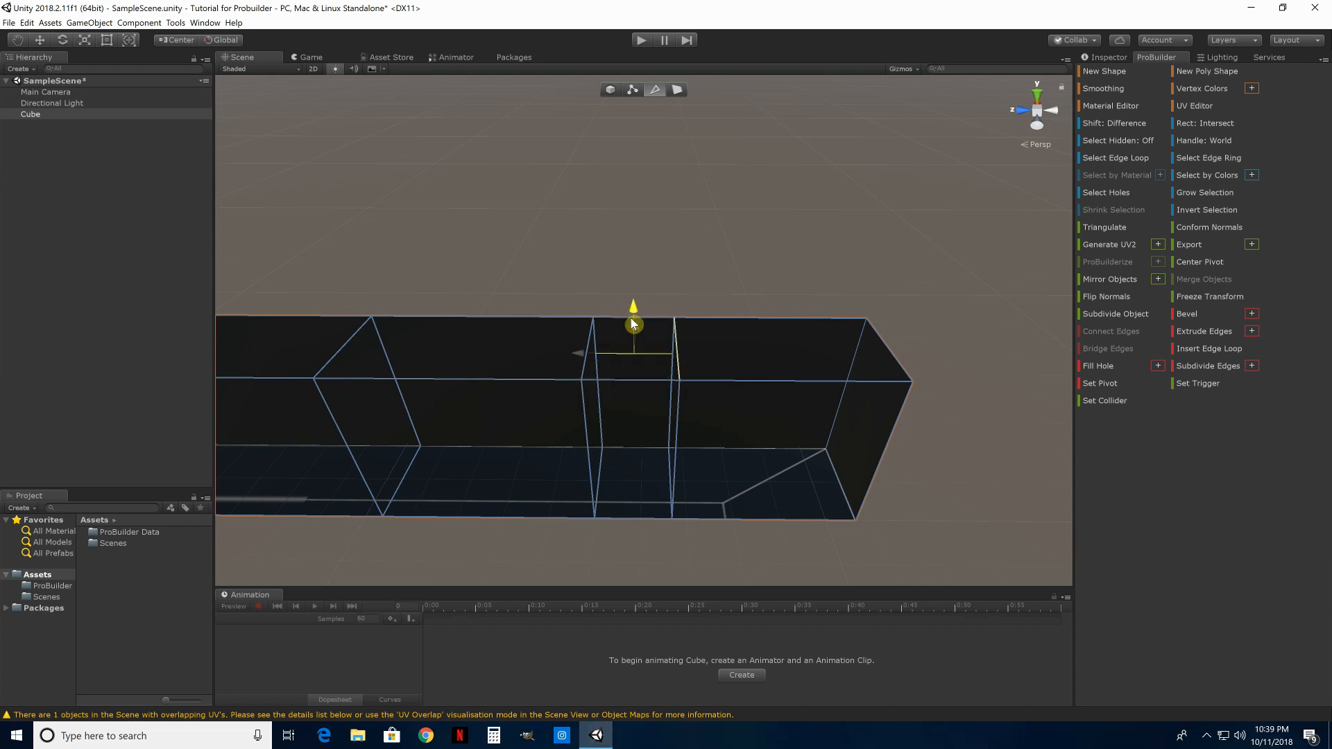
pyautogui.moveTo(632, 404); pyautogui.dragTo(631, 392)
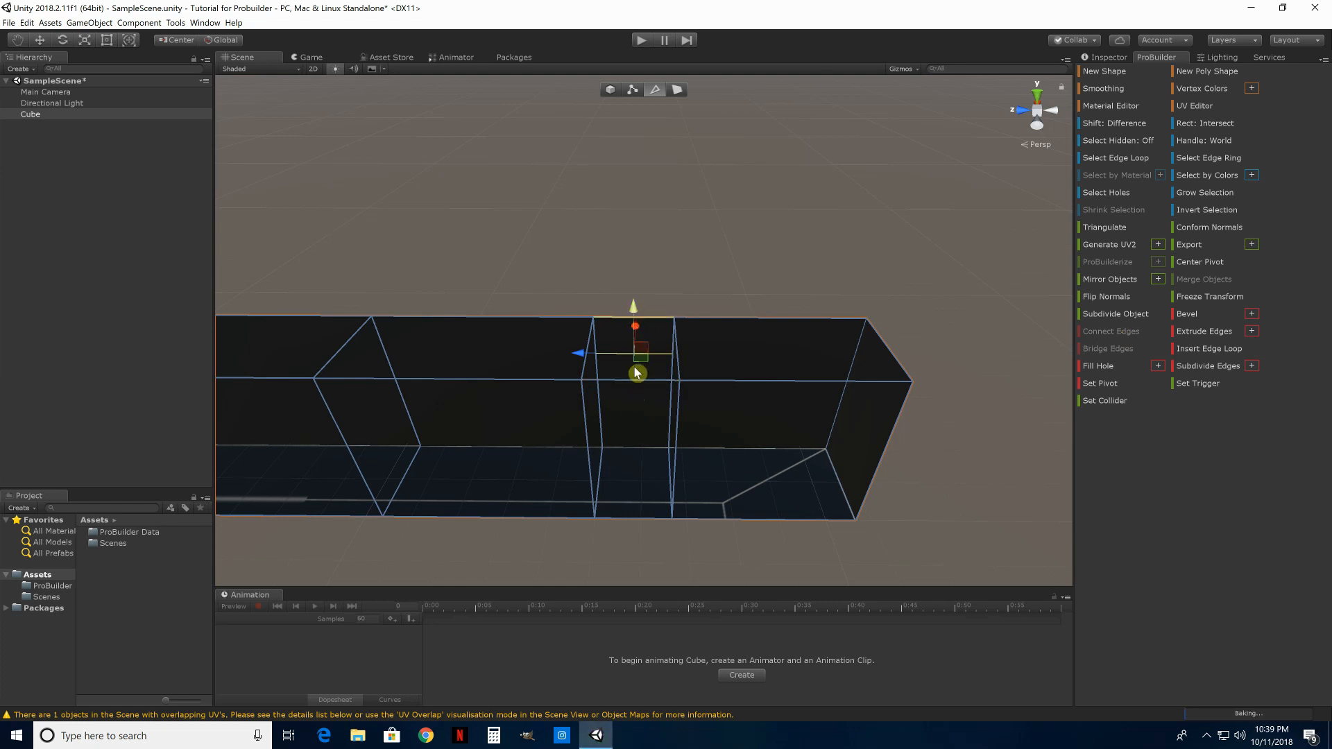
pyautogui.click(645, 421)
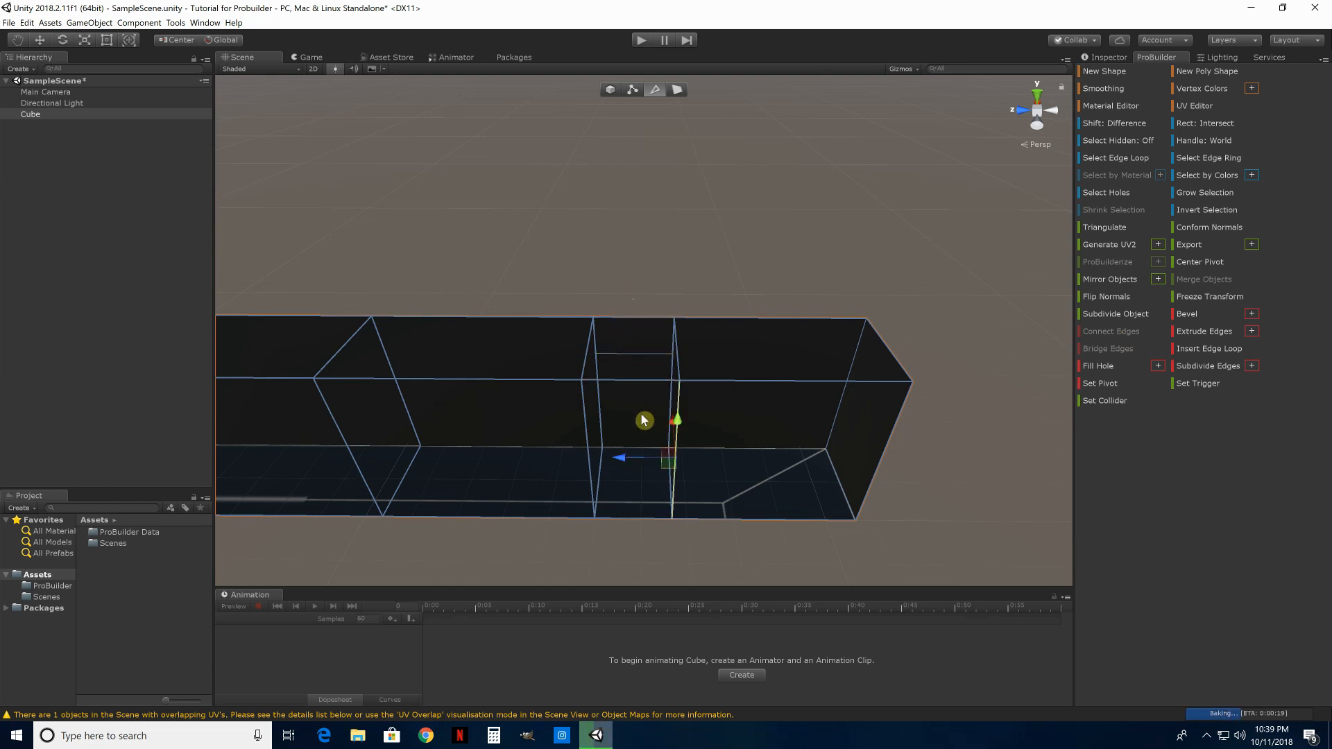
# Select the door-shaped face below the connecting edge and extrude it slightly outward along X as a doorway
pyautogui.click(672, 90)
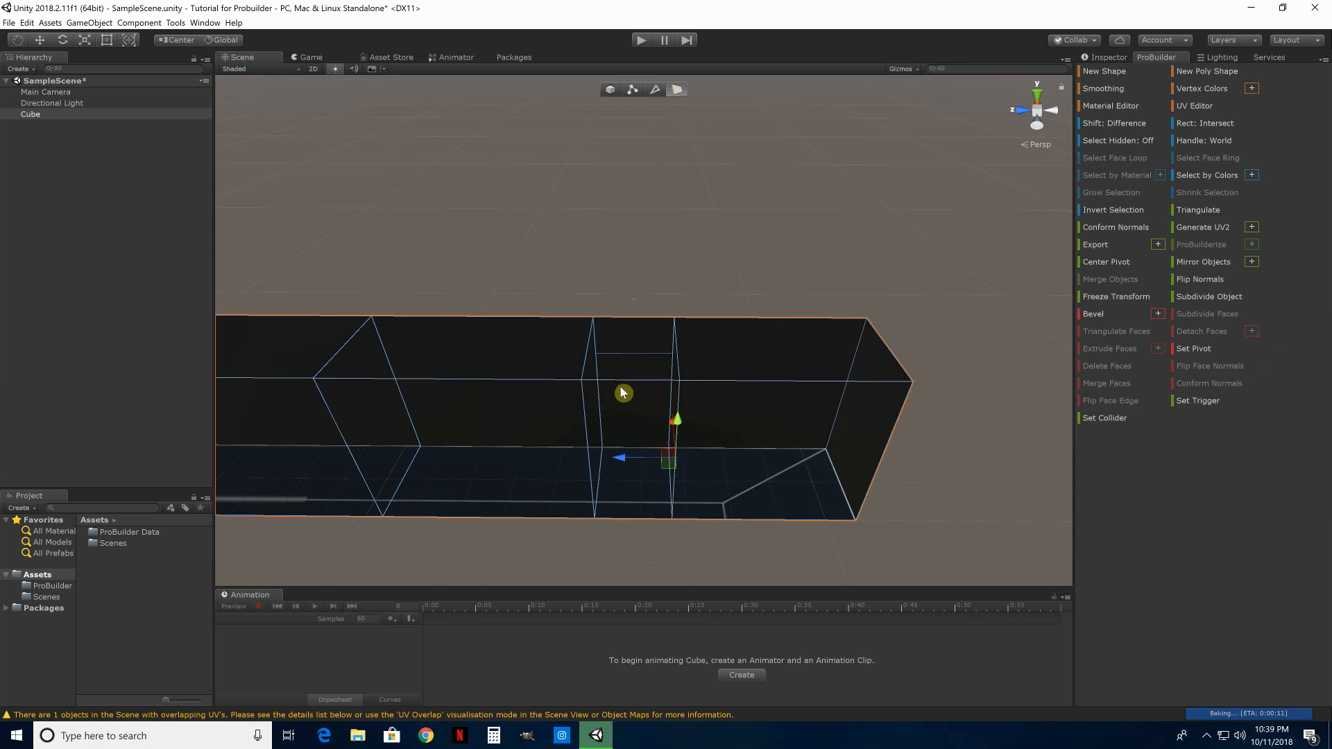
pyautogui.click(641, 422)
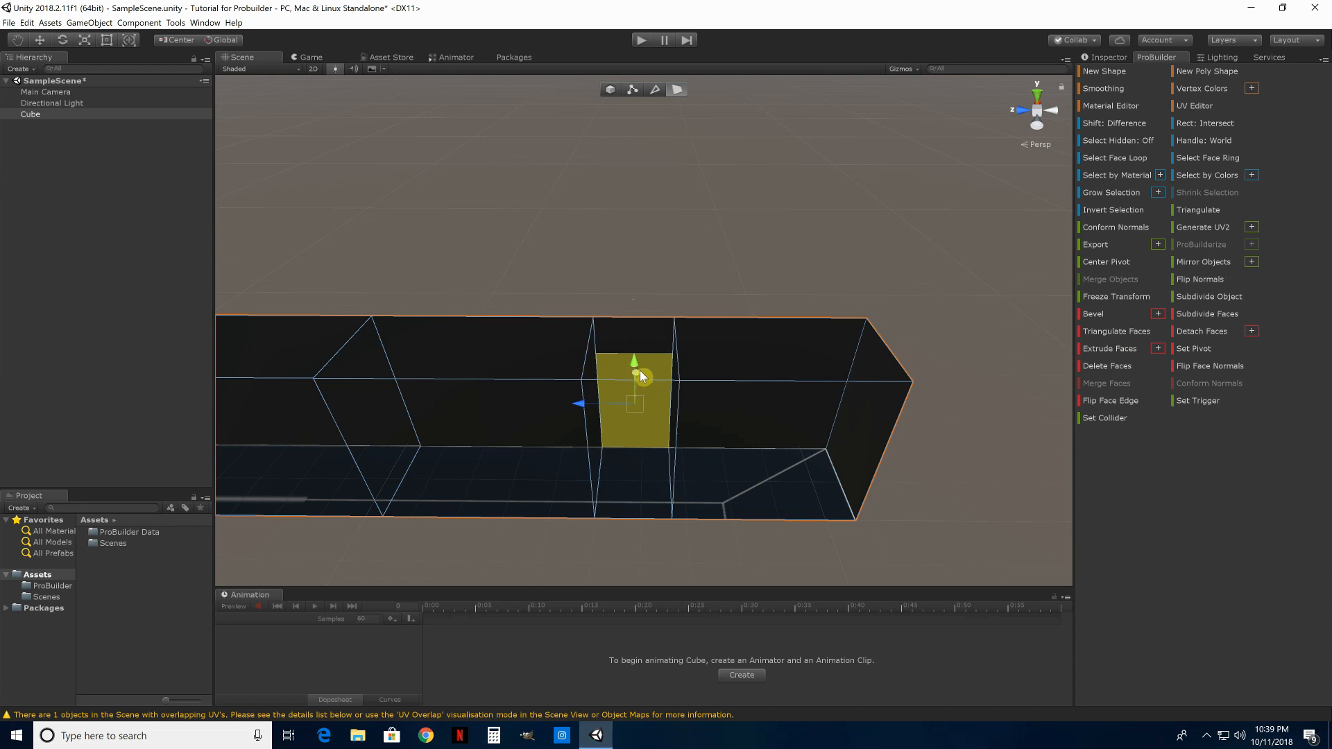
pyautogui.keyDown('shift'); pyautogui.moveTo(639, 374); pyautogui.dragTo(638, 365); pyautogui.keyUp('shift')
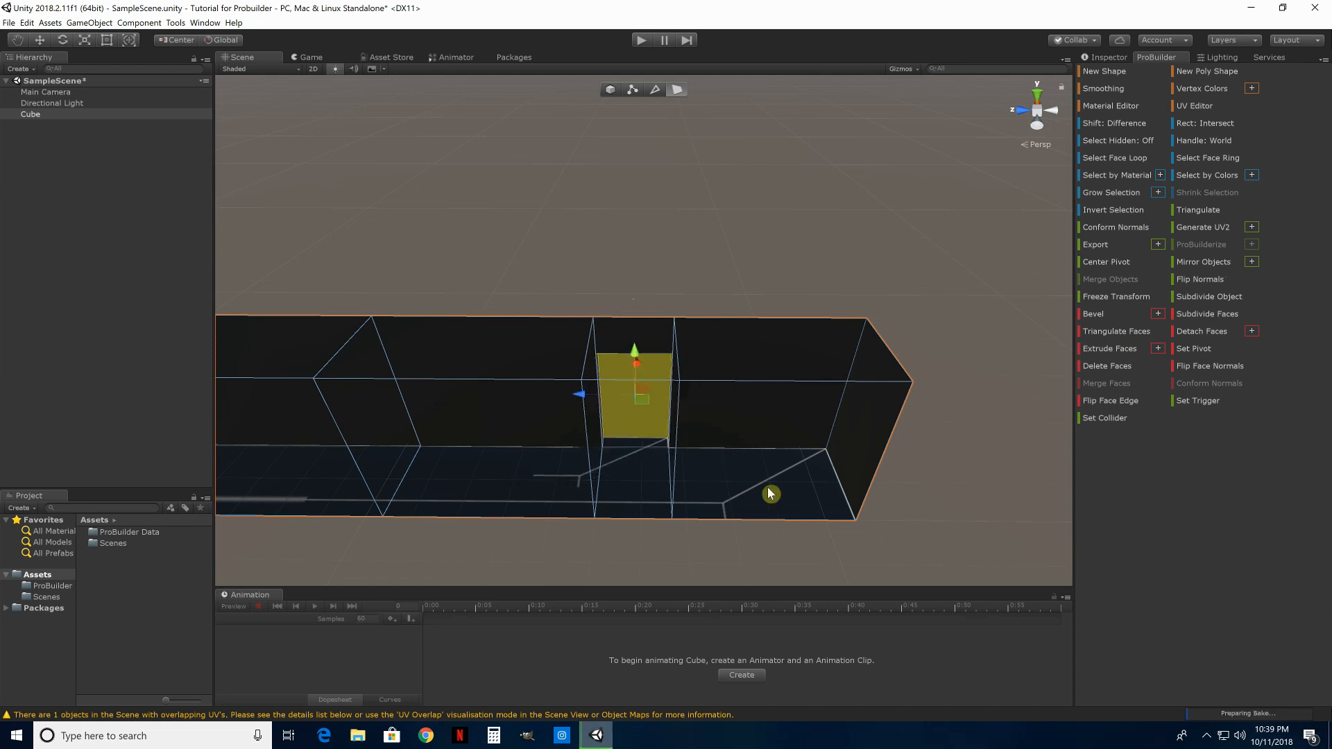
# Adjust the doorway's depth, then extrude its back face far out along X to create a new space behind it
pyautogui.keyDown('alt'); pyautogui.moveTo(767, 493); pyautogui.dragTo(739, 473); pyautogui.keyUp('alt')
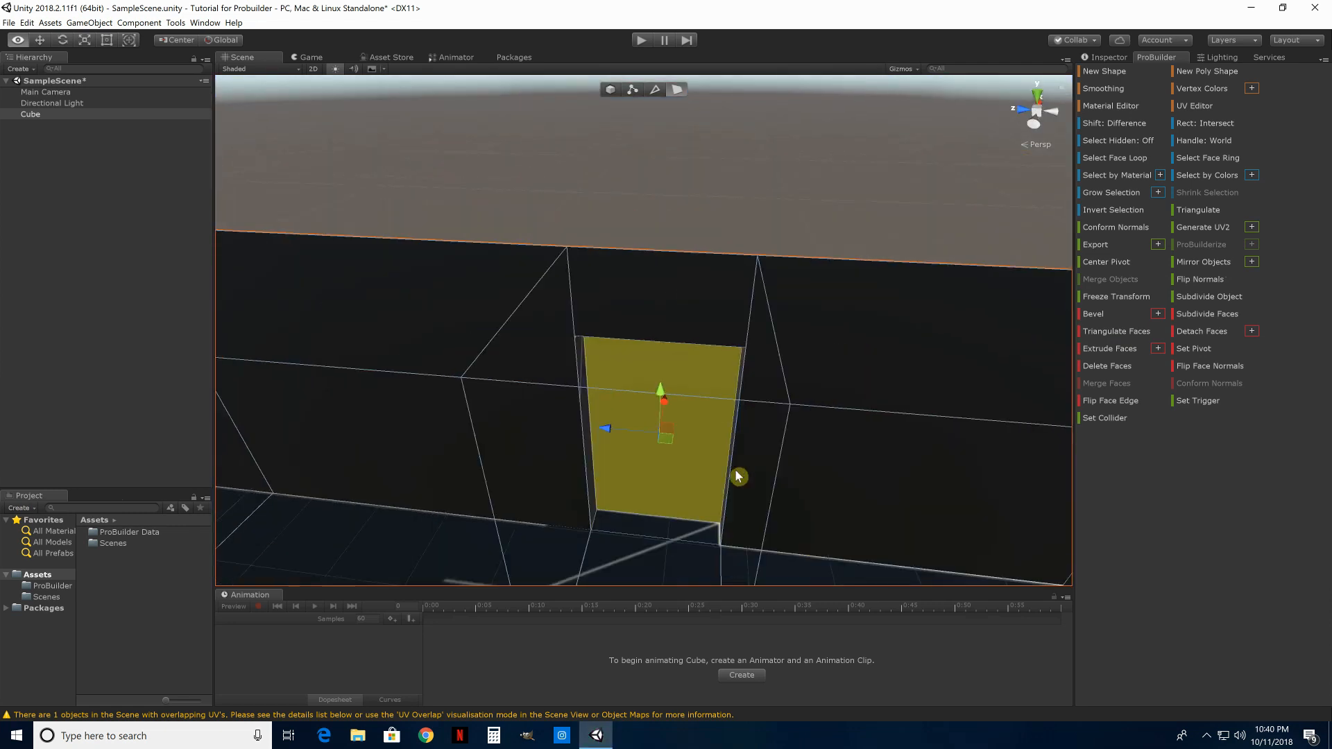
pyautogui.moveTo(663, 404); pyautogui.dragTo(661, 412)
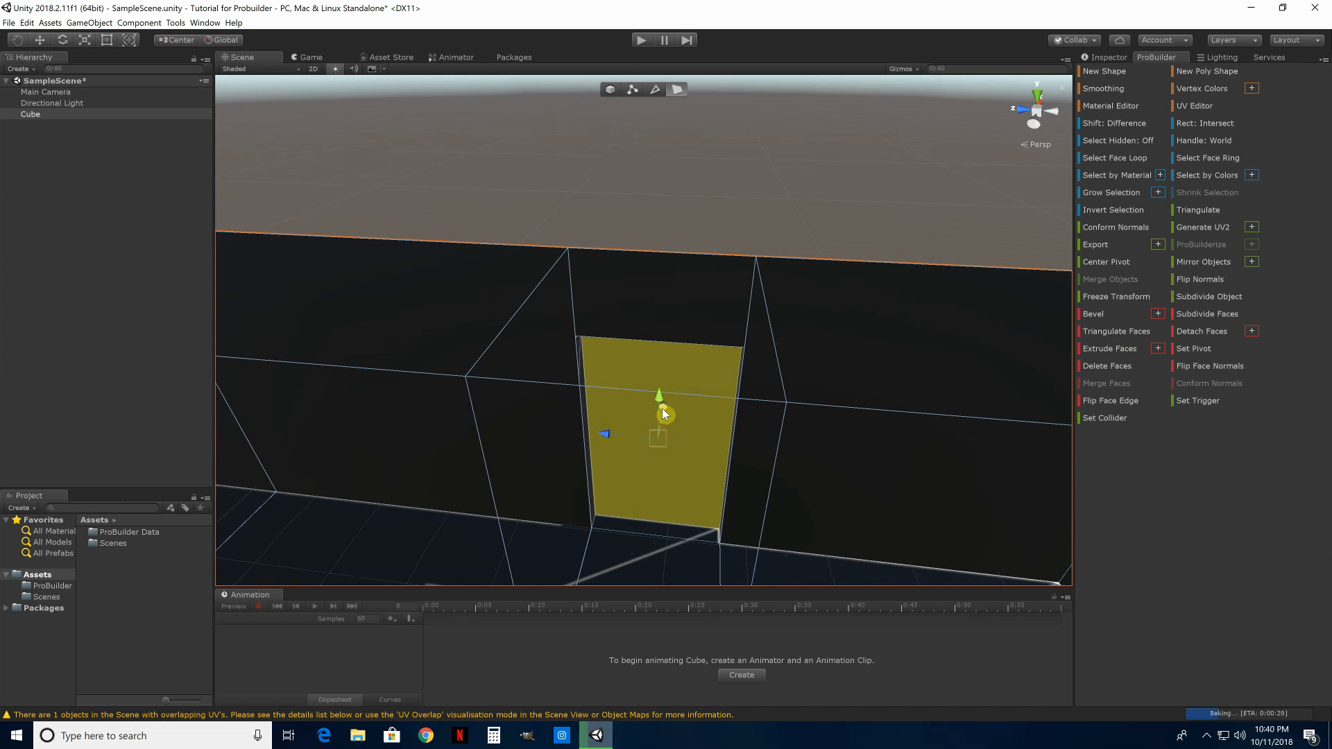
pyautogui.keyDown('shift'); pyautogui.moveTo(662, 410); pyautogui.dragTo(733, 186); pyautogui.keyUp('shift')
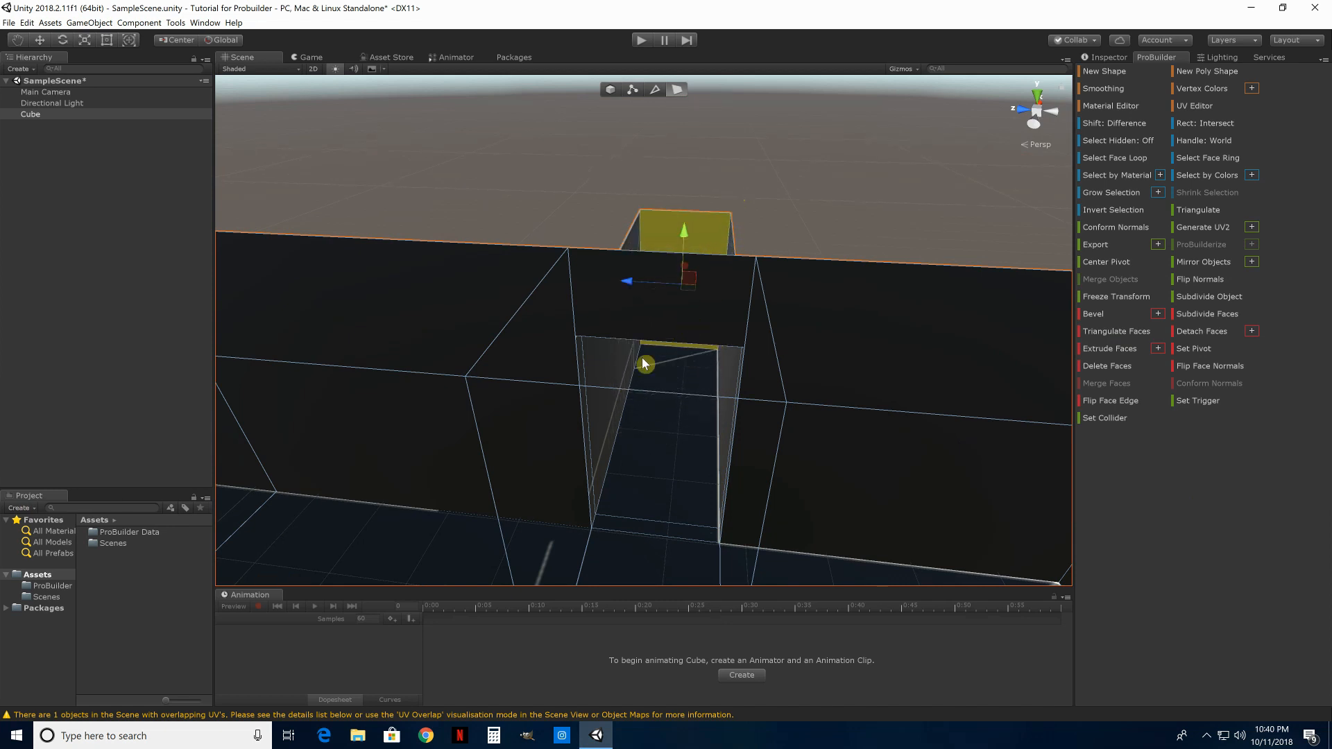
# Select one side wall of the space behind the doorway and extrude it outward along Z to widen the space
pyautogui.click(610, 374)
pyautogui.keyDown('alt'); pyautogui.moveTo(728, 357); pyautogui.dragTo(339, 393); pyautogui.keyUp('alt')
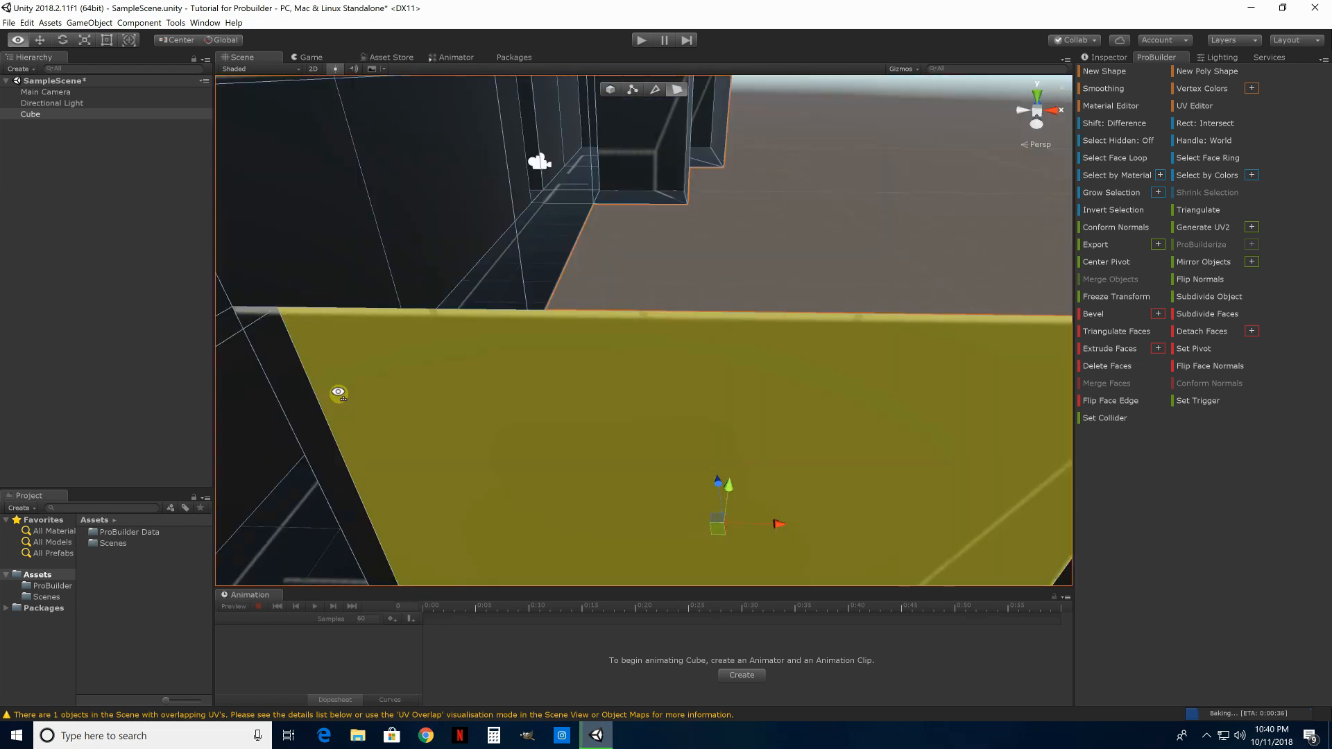
pyautogui.scroll(-5, 660, 400)
pyautogui.press('z')
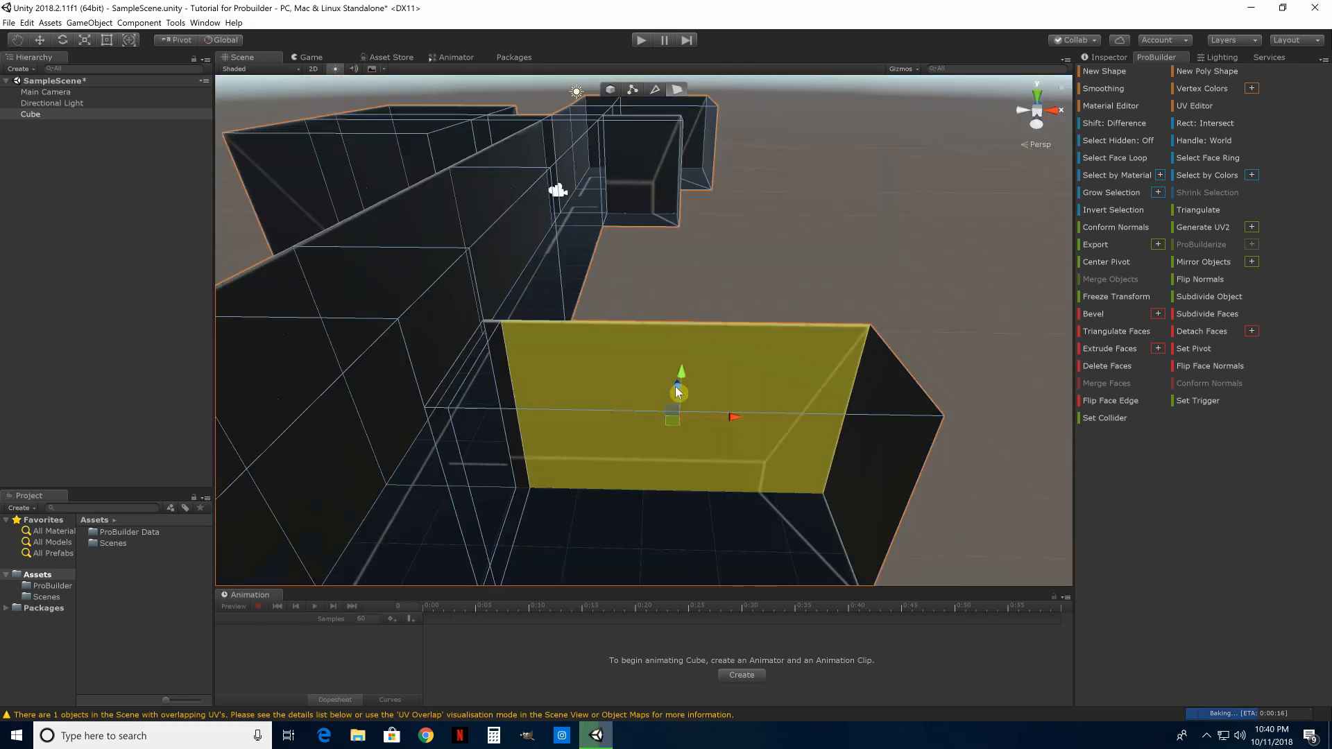
pyautogui.keyDown('shift'); pyautogui.moveTo(677, 392); pyautogui.dragTo(673, 329); pyautogui.keyUp('shift')
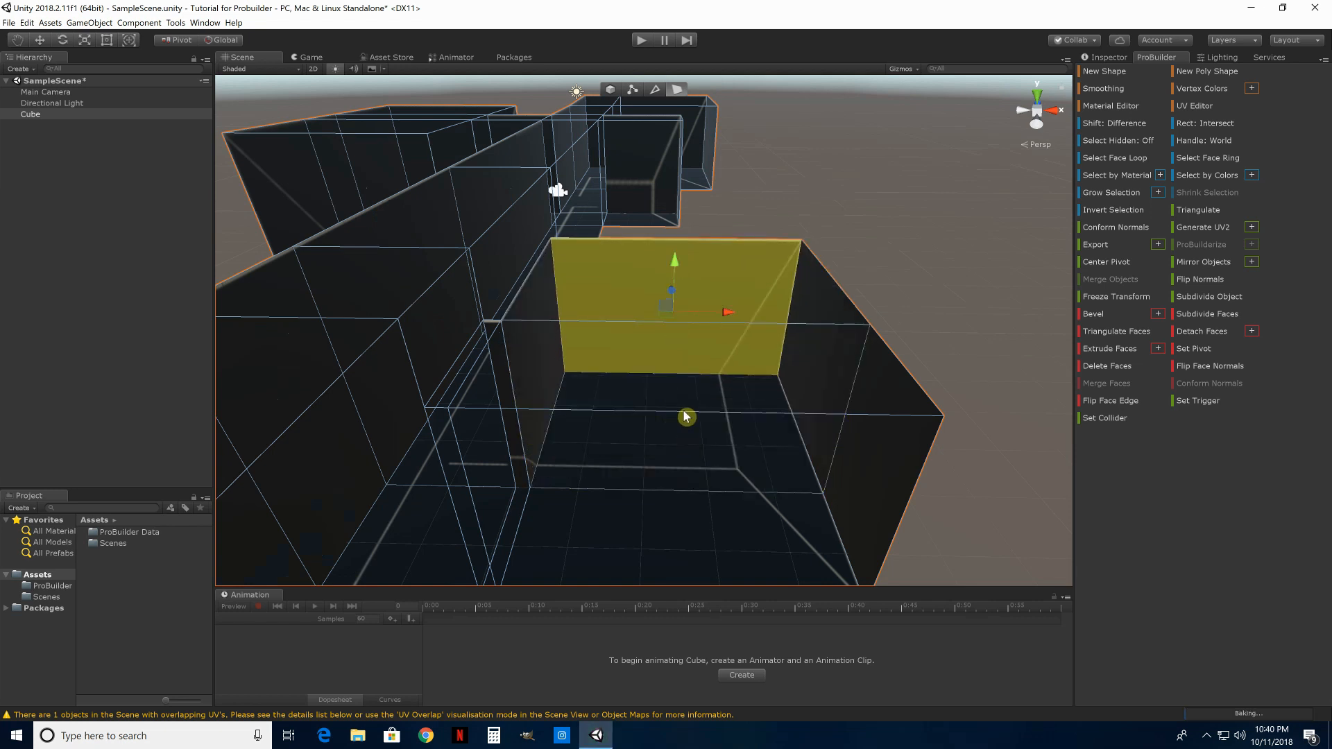
# Select the opposite side wall of the space behind the doorway and extrude it outward along Z to complete the room
pyautogui.keyDown('alt'); pyautogui.moveTo(687, 416); pyautogui.dragTo(833, 375); pyautogui.keyUp('alt')
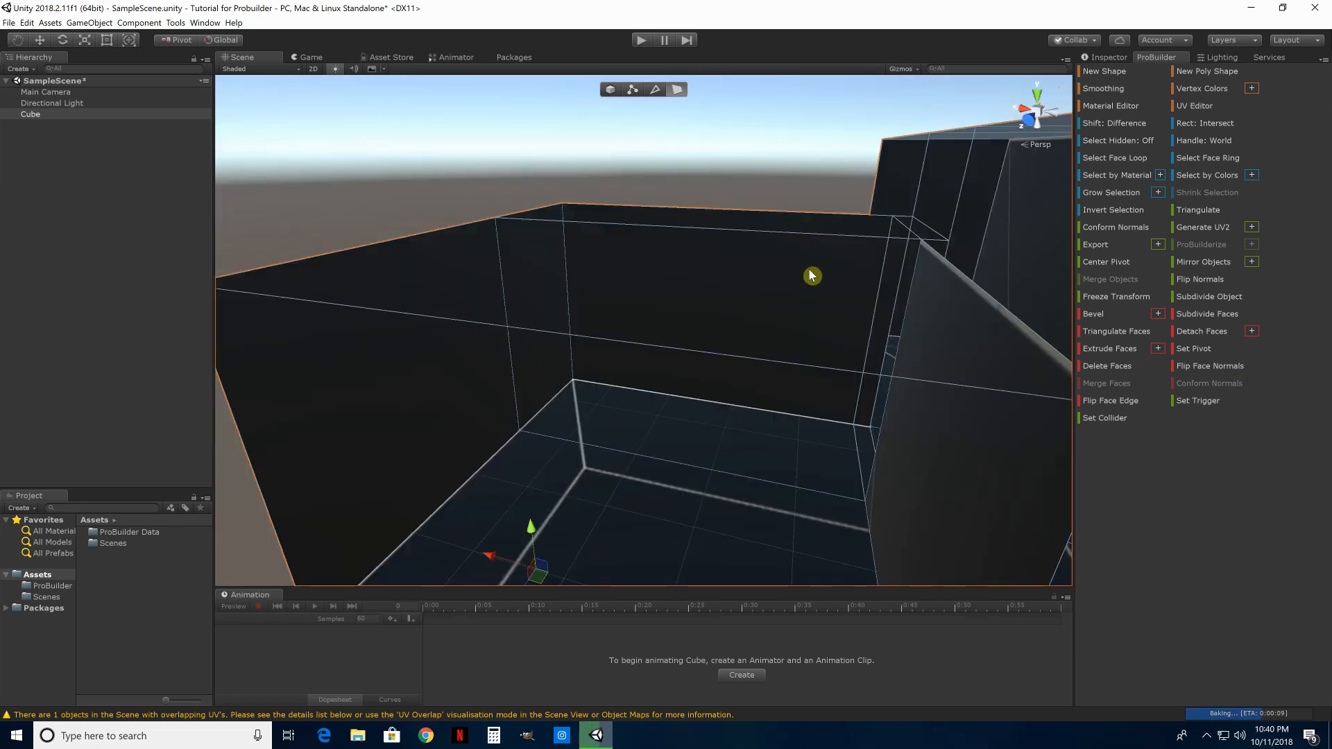
pyautogui.click(788, 289)
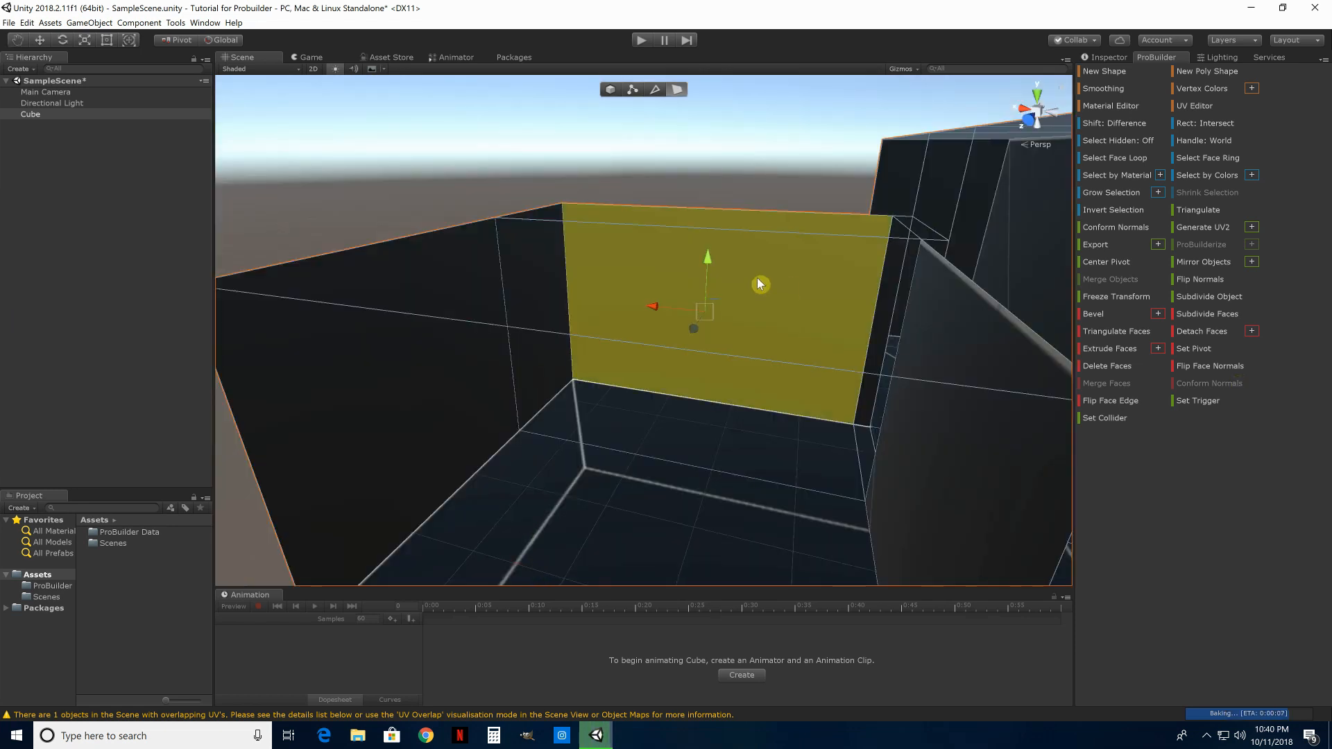
pyautogui.keyDown('shift'); pyautogui.moveTo(692, 338); pyautogui.dragTo(741, 280); pyautogui.keyUp('shift')
pyautogui.keyDown('alt'); pyautogui.moveTo(767, 331); pyautogui.dragTo(796, 202); pyautogui.keyUp('alt')
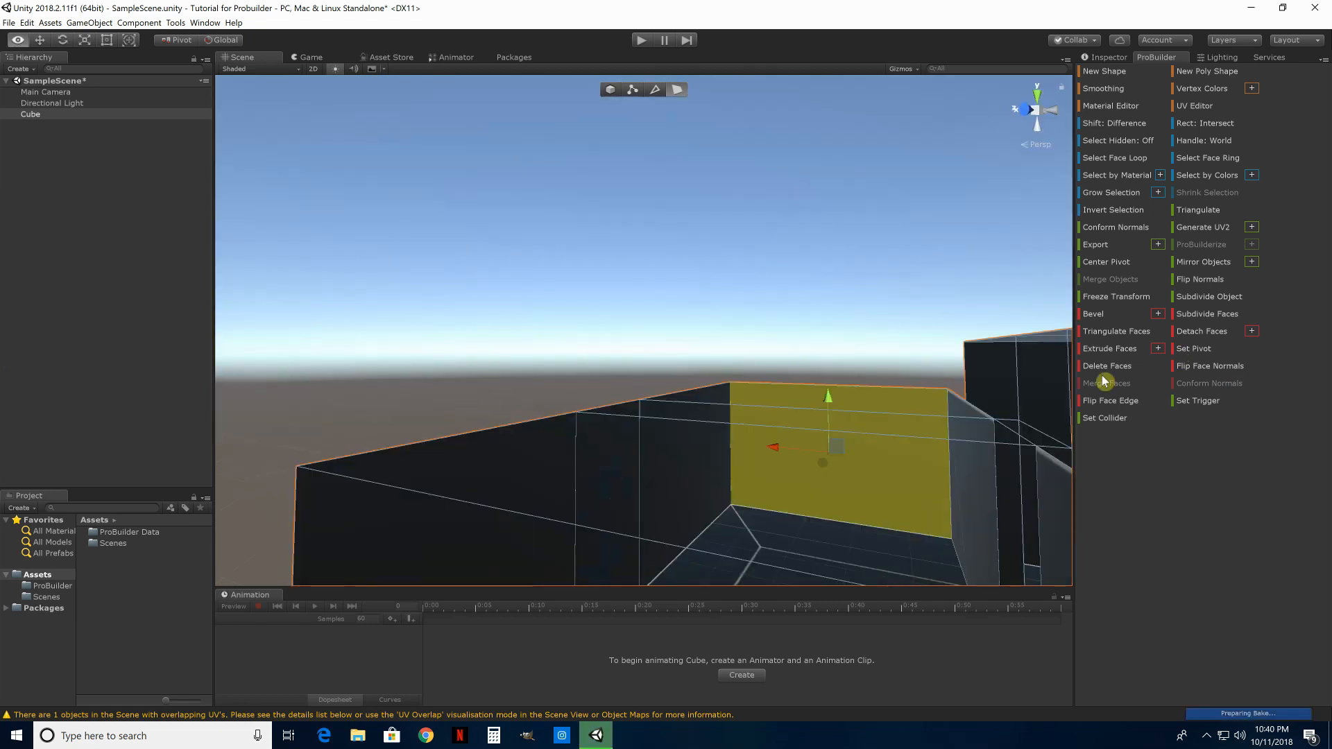
pyautogui.keyDown('alt'); pyautogui.moveTo(883, 409); pyautogui.dragTo(848, 374); pyautogui.keyUp('alt')
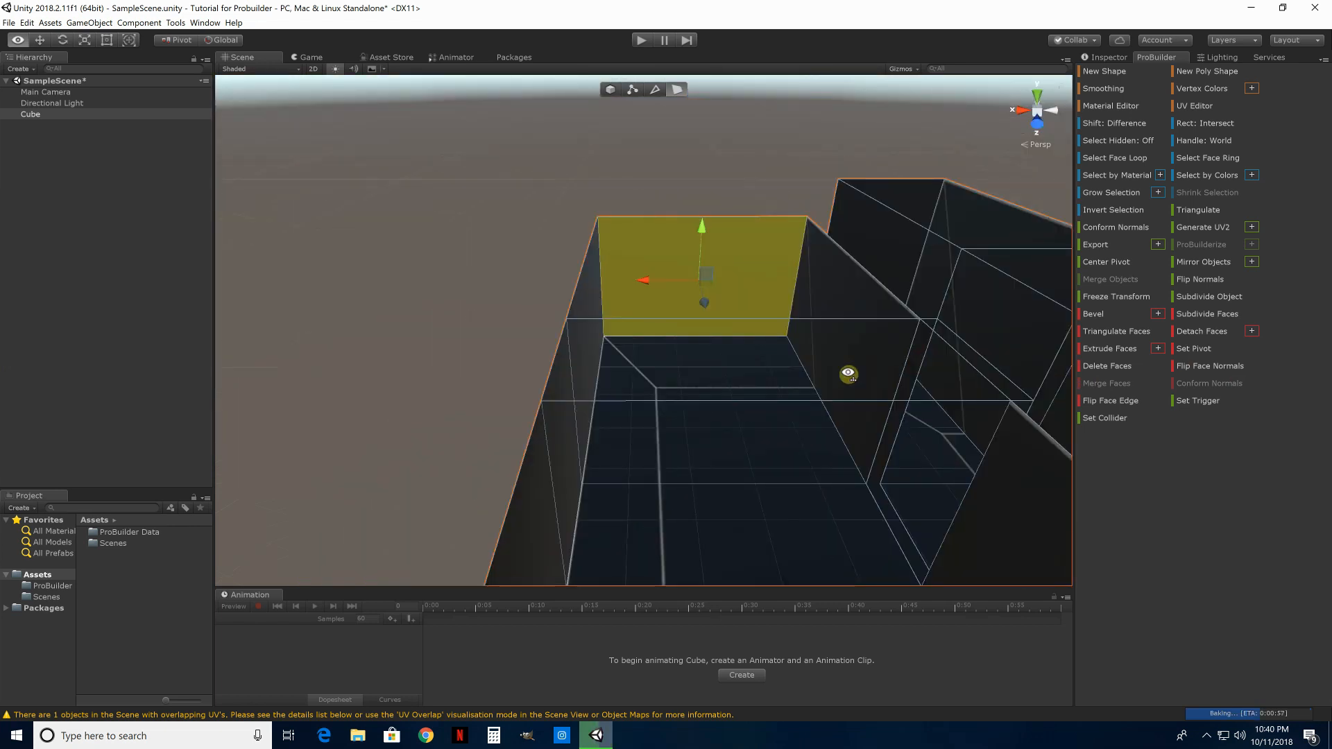
# Select all the ceiling faces of the new room together from inside it
pyautogui.keyDown('alt'); pyautogui.moveTo(877, 369); pyautogui.dragTo(925, 343, button='right'); pyautogui.keyUp('alt')
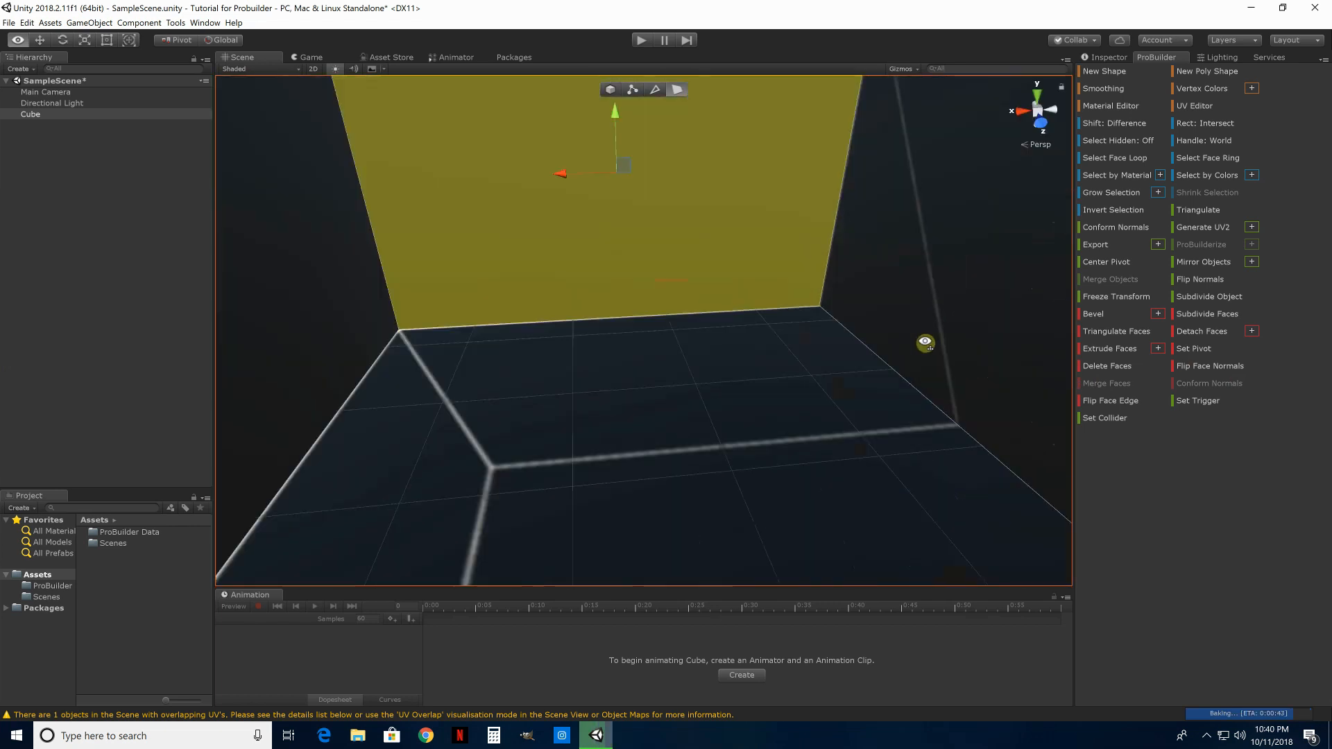
pyautogui.keyDown('alt'); pyautogui.moveTo(926, 343); pyautogui.dragTo(39, 226); pyautogui.keyUp('alt')
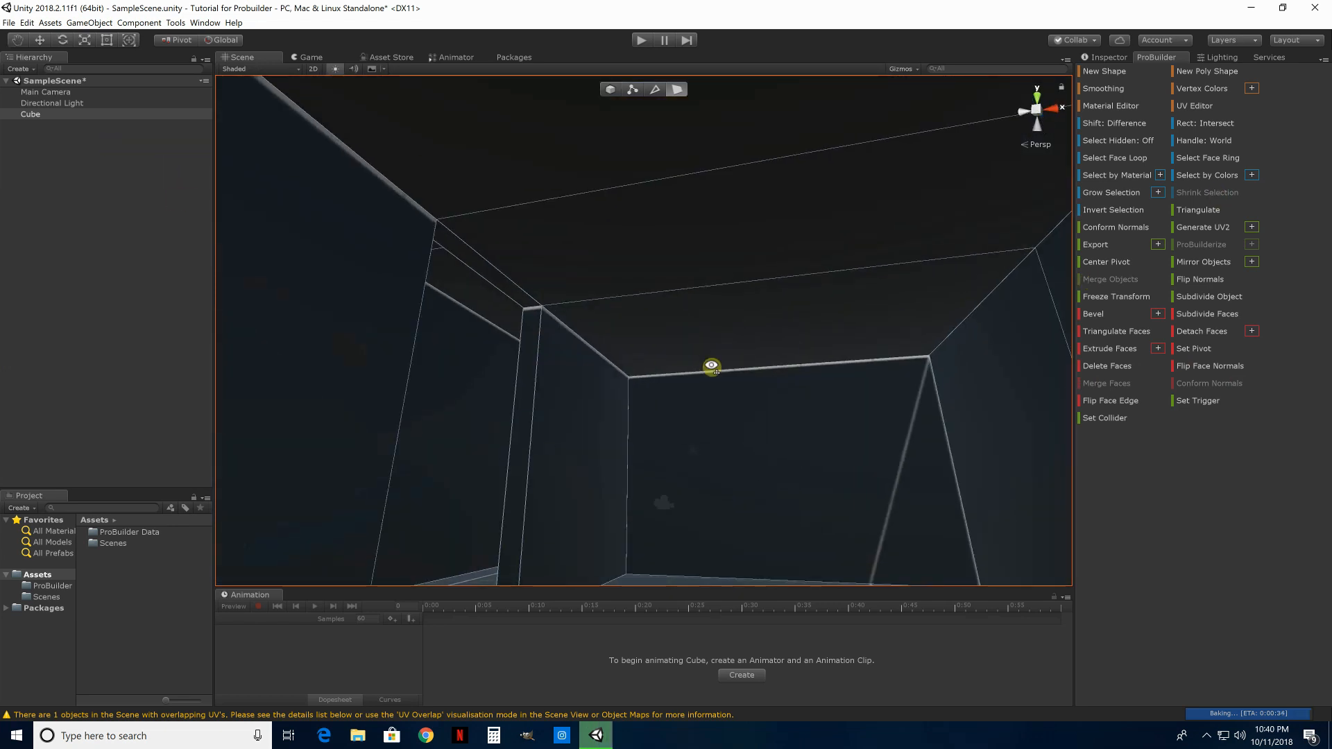
pyautogui.keyDown('alt'); pyautogui.moveTo(710, 368); pyautogui.dragTo(775, 359); pyautogui.keyUp('alt')
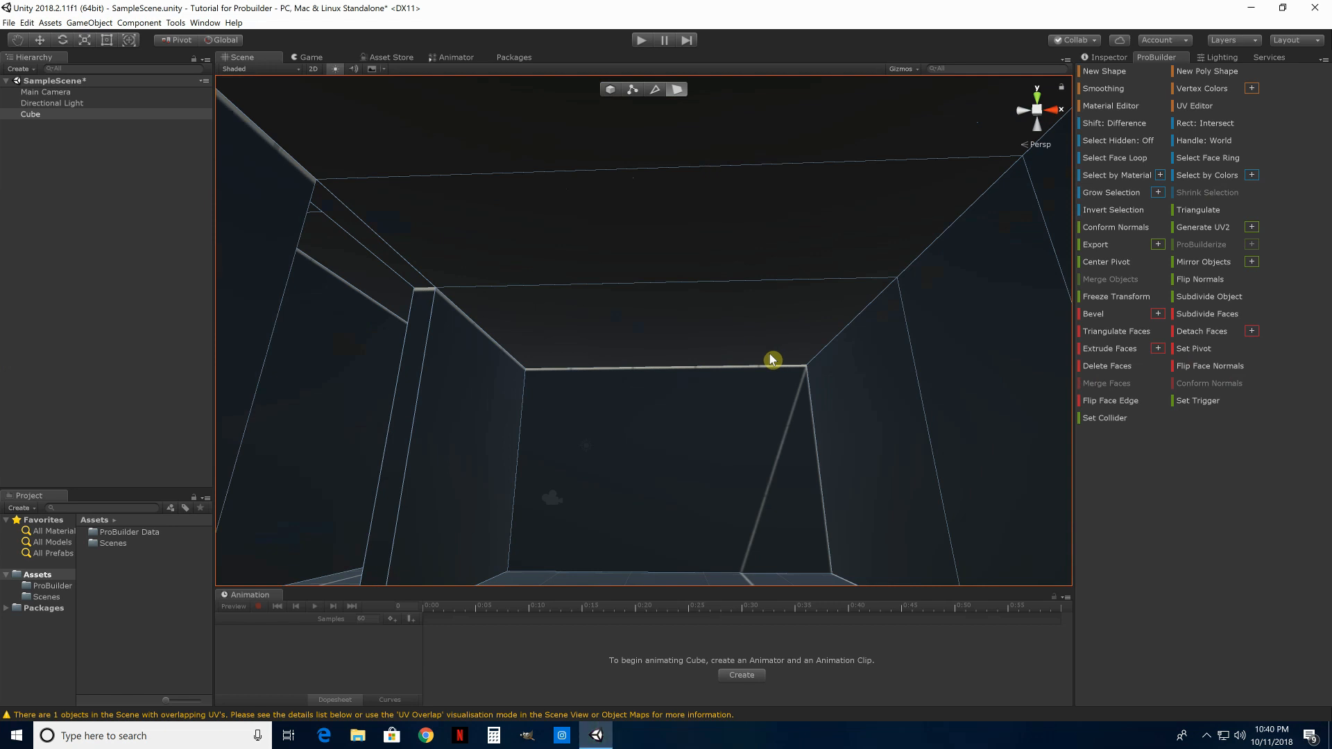
pyautogui.moveTo(641, 347)
pyautogui.keyDown('alt'); pyautogui.mouseDown()
pyautogui.moveTo(619, 355)
pyautogui.moveTo(632, 345)
pyautogui.mouseUp(); pyautogui.keyUp('alt')
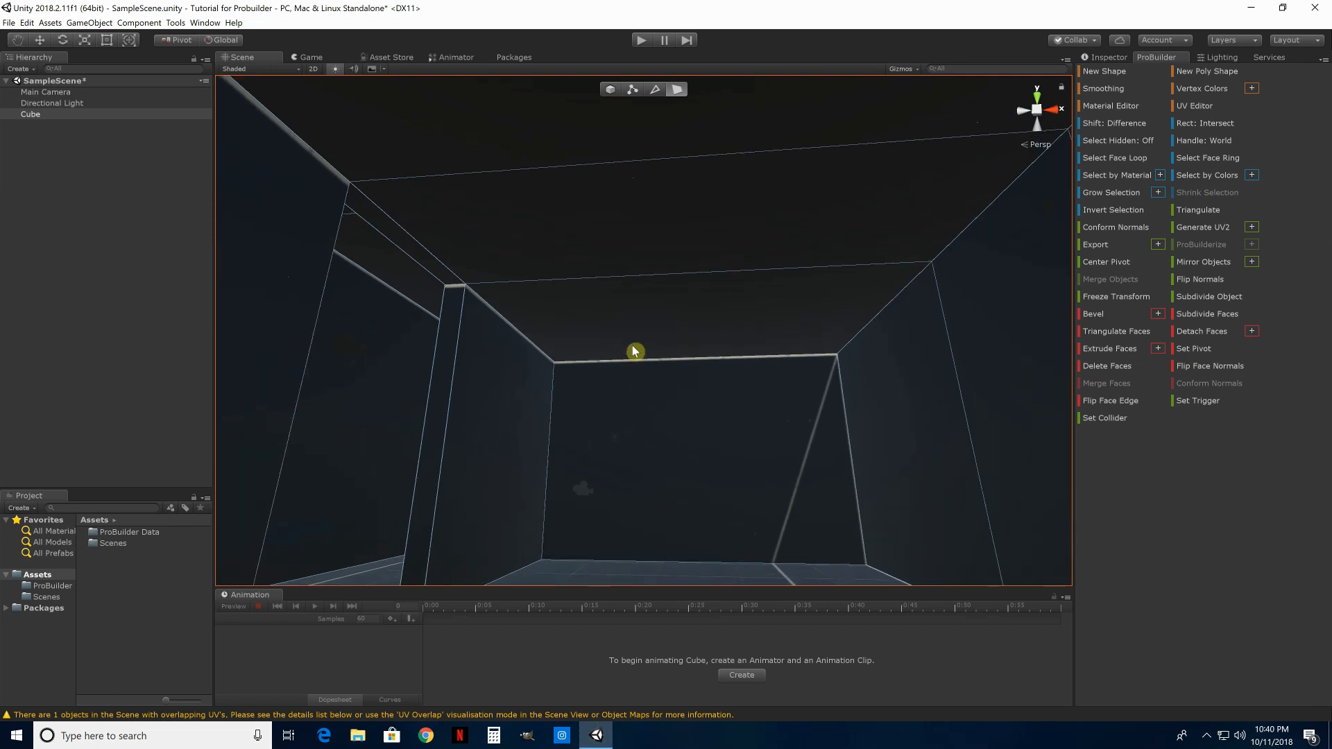
pyautogui.click(632, 345)
pyautogui.click(626, 237)
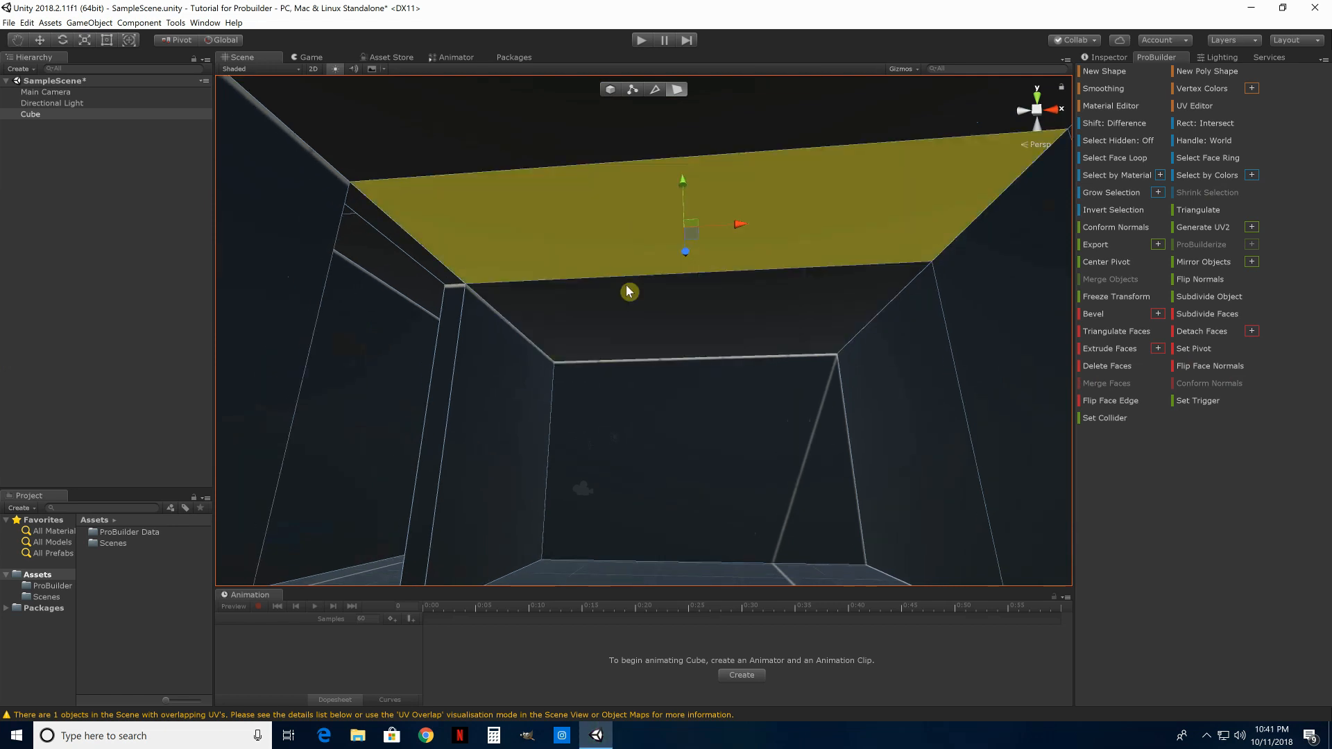
pyautogui.keyDown('shift'); pyautogui.click(647, 294); pyautogui.keyUp('shift')
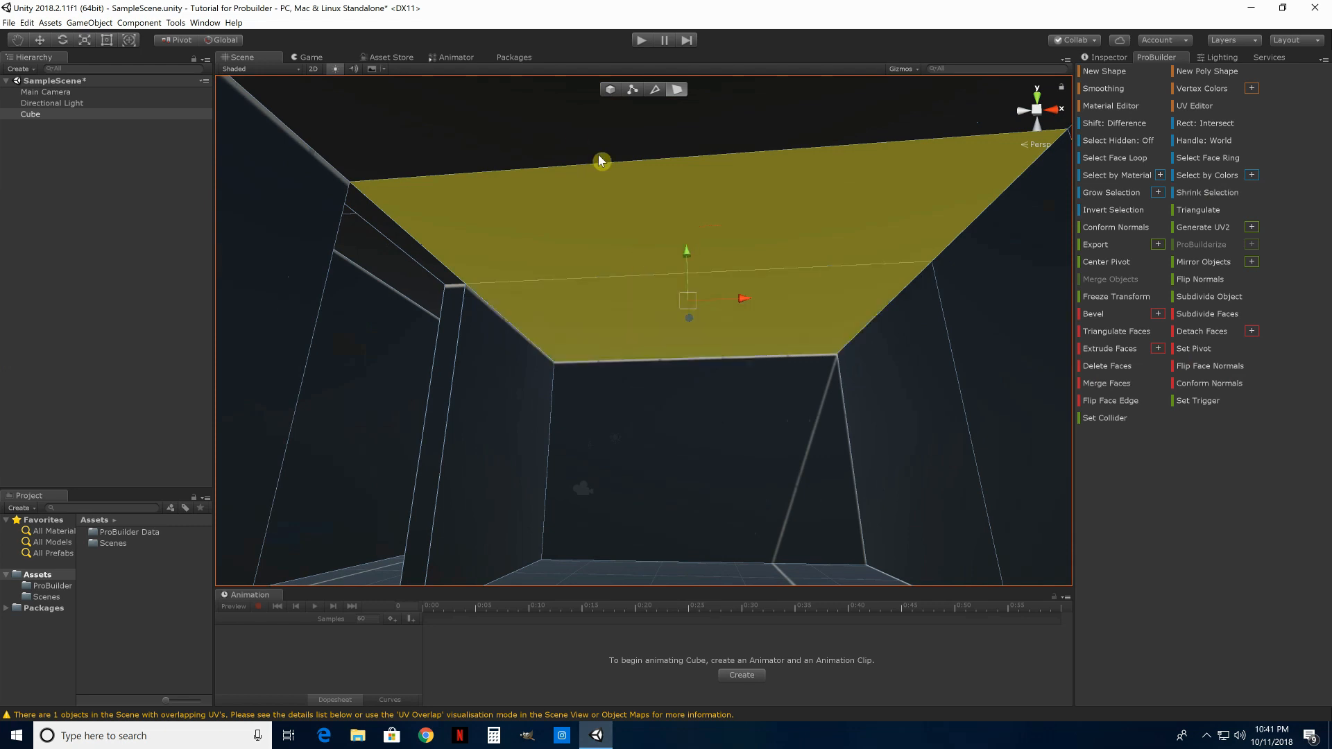
pyautogui.keyDown('alt'); pyautogui.moveTo(600, 161); pyautogui.dragTo(360, 184); pyautogui.keyUp('alt')
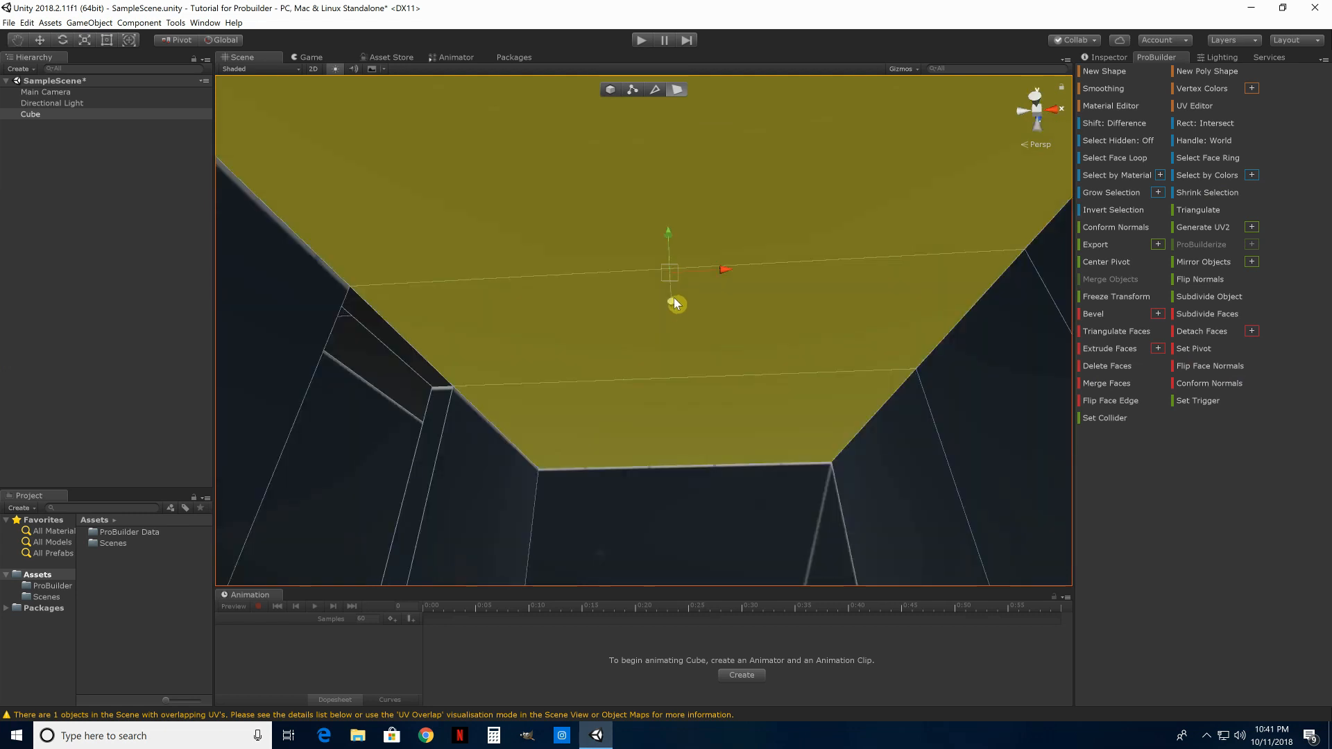
# Extrude the selected ceiling faces upward along Y to give the room a higher ceiling
pyautogui.keyDown('shift'); pyautogui.moveTo(673, 298); pyautogui.dragTo(685, 219); pyautogui.keyUp('shift')
pyautogui.keyDown('shift'); pyautogui.moveTo(700, 277); pyautogui.dragTo(711, 303); pyautogui.keyUp('shift')
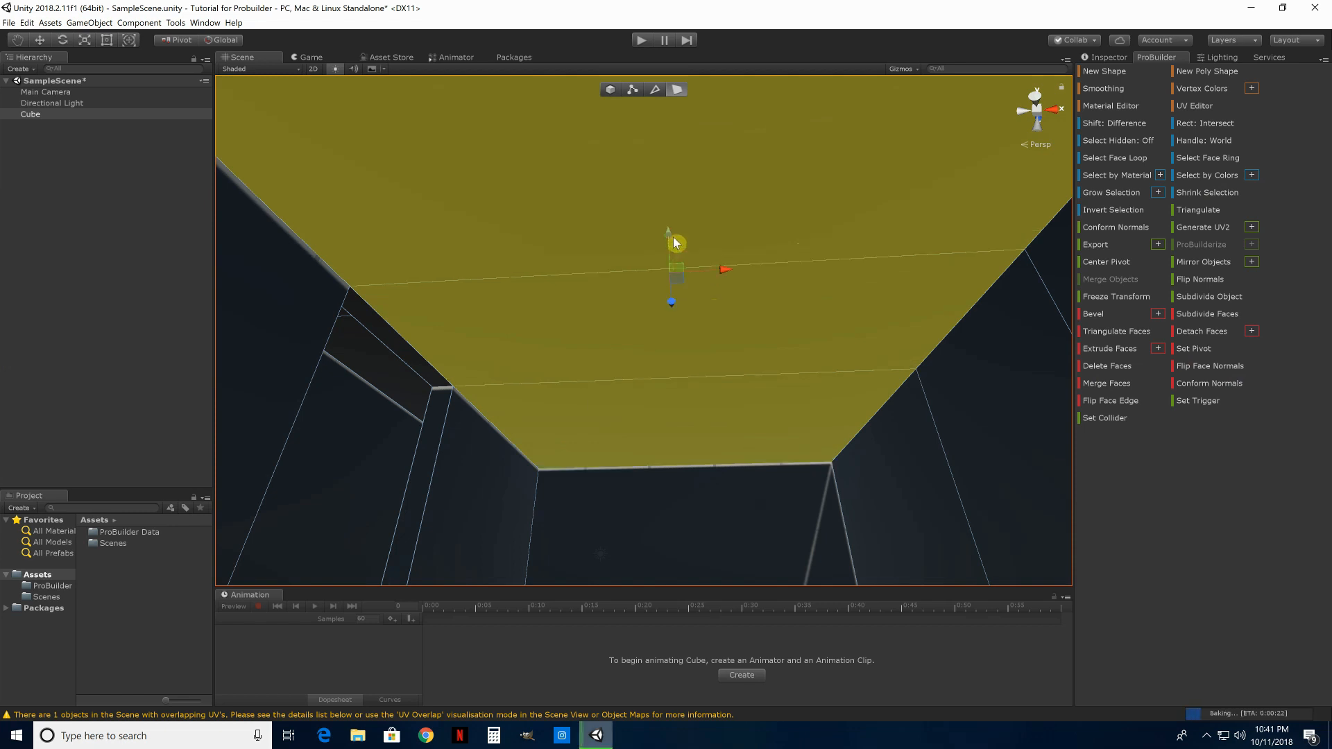
pyautogui.keyDown('shift'); pyautogui.moveTo(673, 239); pyautogui.dragTo(768, 735); pyautogui.keyUp('shift')
pyautogui.keyDown('shift'); pyautogui.moveTo(801, 119); pyautogui.dragTo(804, 136); pyautogui.keyUp('shift')
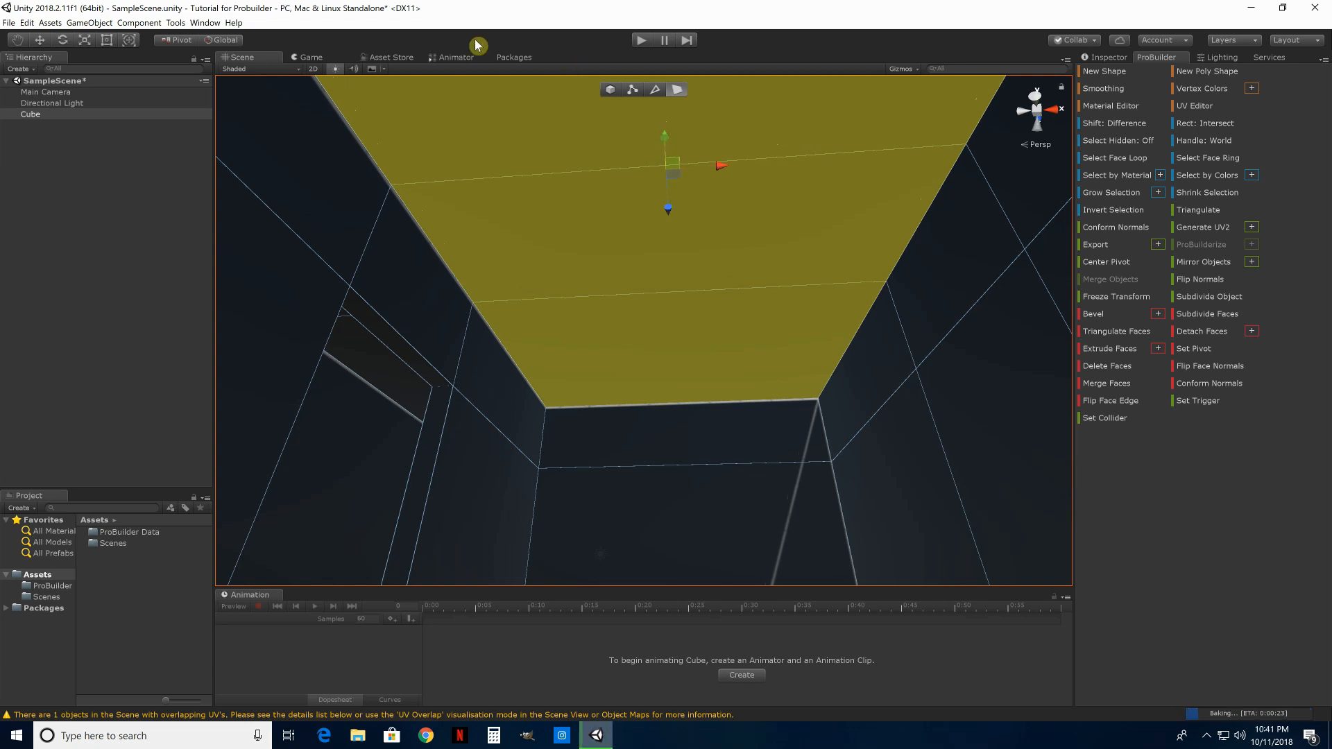
# Raise the extruded ceiling slightly further along Y, judging its height from outside the building
pyautogui.moveTo(687, 568); pyautogui.dragTo(556, 545, button='right')
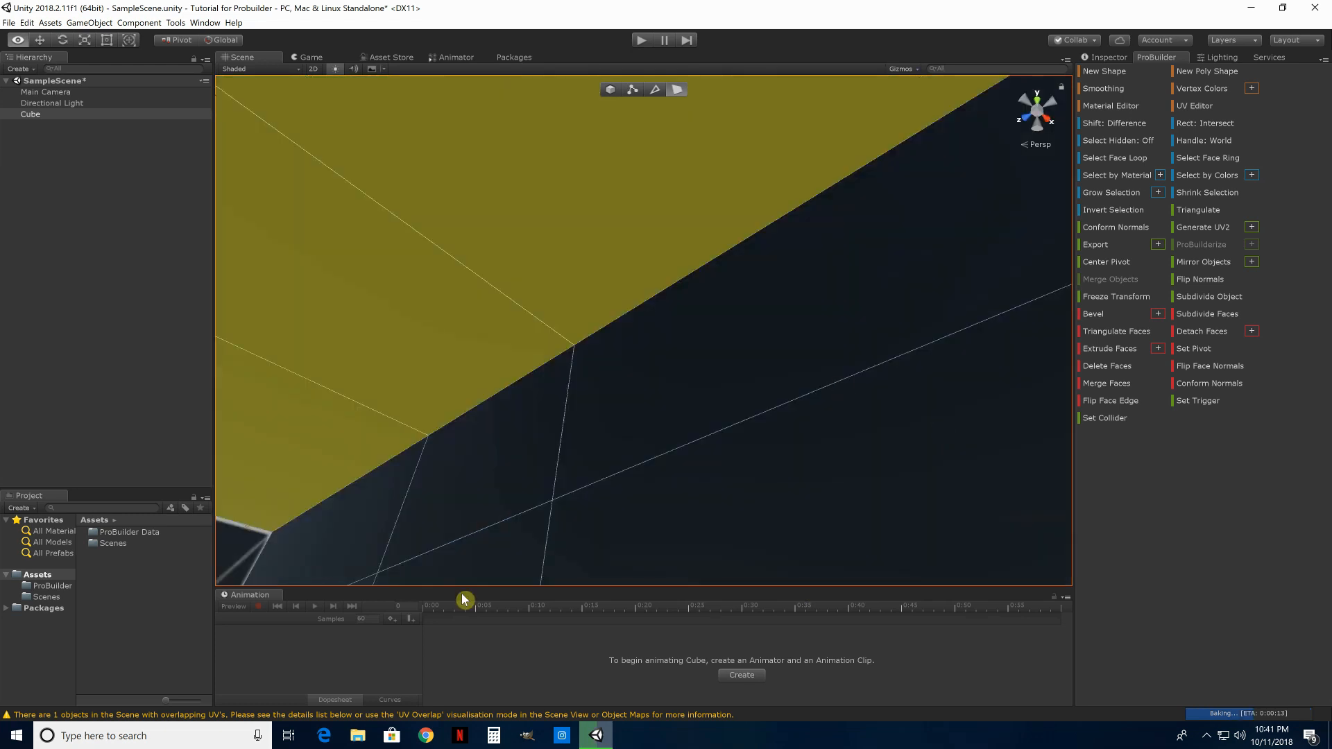
pyautogui.moveTo(399, 90); pyautogui.dragTo(158, 21, button='right')
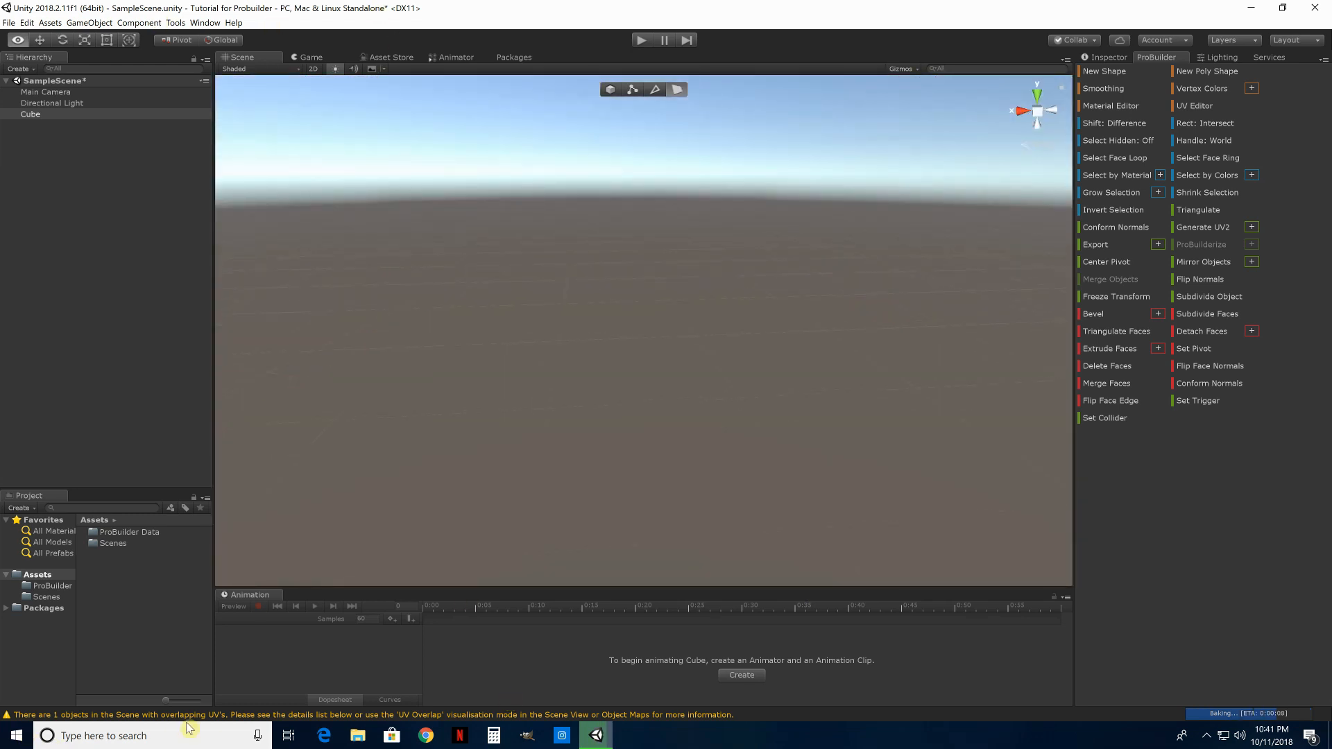
pyautogui.moveTo(187, 723); pyautogui.dragTo(736, 715, button='right')
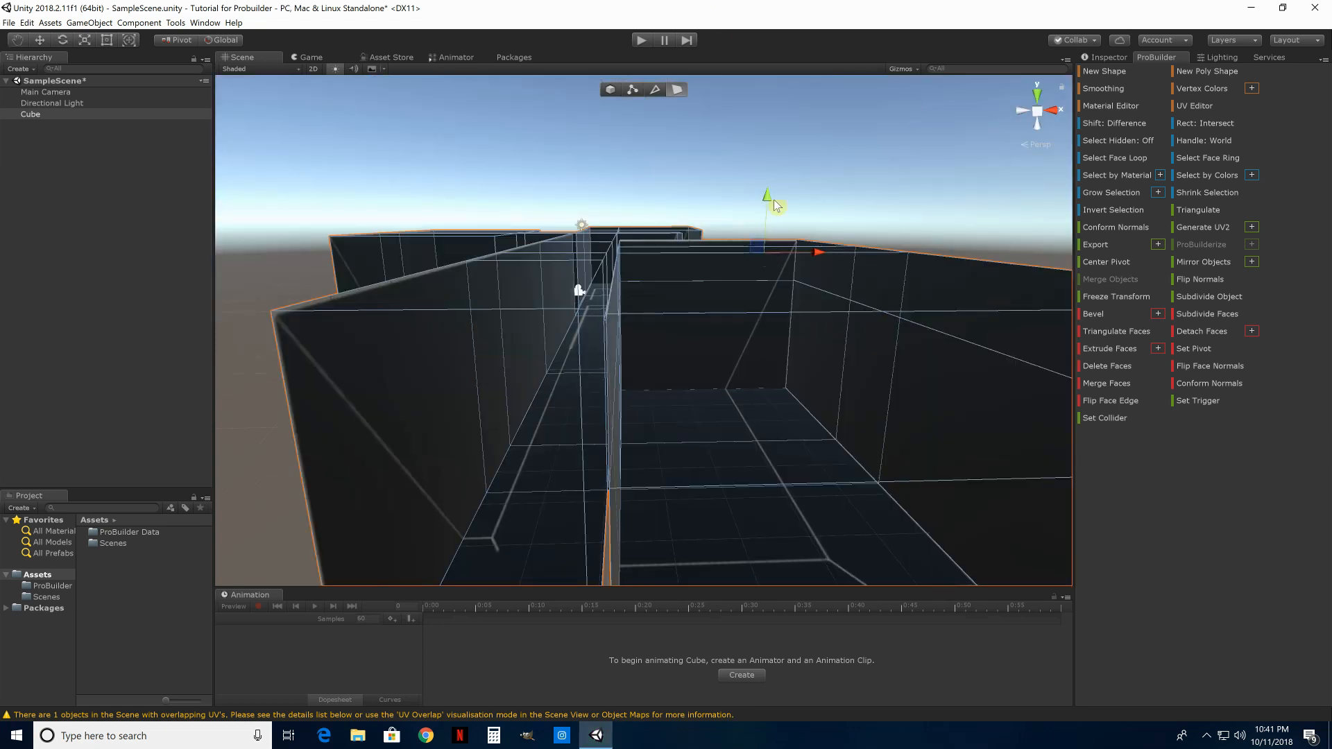
pyautogui.moveTo(768, 201); pyautogui.dragTo(770, 187)
# Examine the whole building from outside at several angles, comparing its corridors, doorways and rooms
pyautogui.moveTo(733, 291); pyautogui.dragTo(633, 256, button='right')
pyautogui.moveTo(770, 271); pyautogui.dragTo(1160, 399, button='right')
pyautogui.press('f')
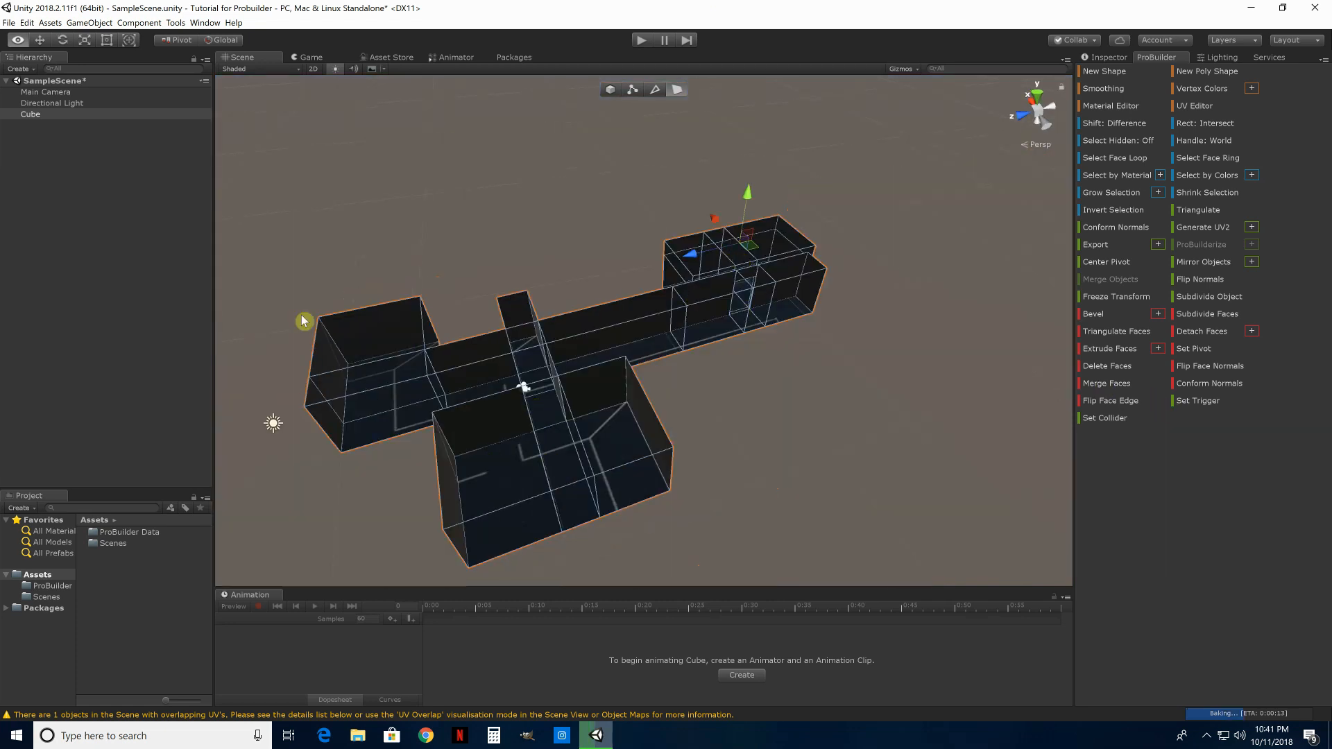
pyautogui.scroll(-2, 369, 418)
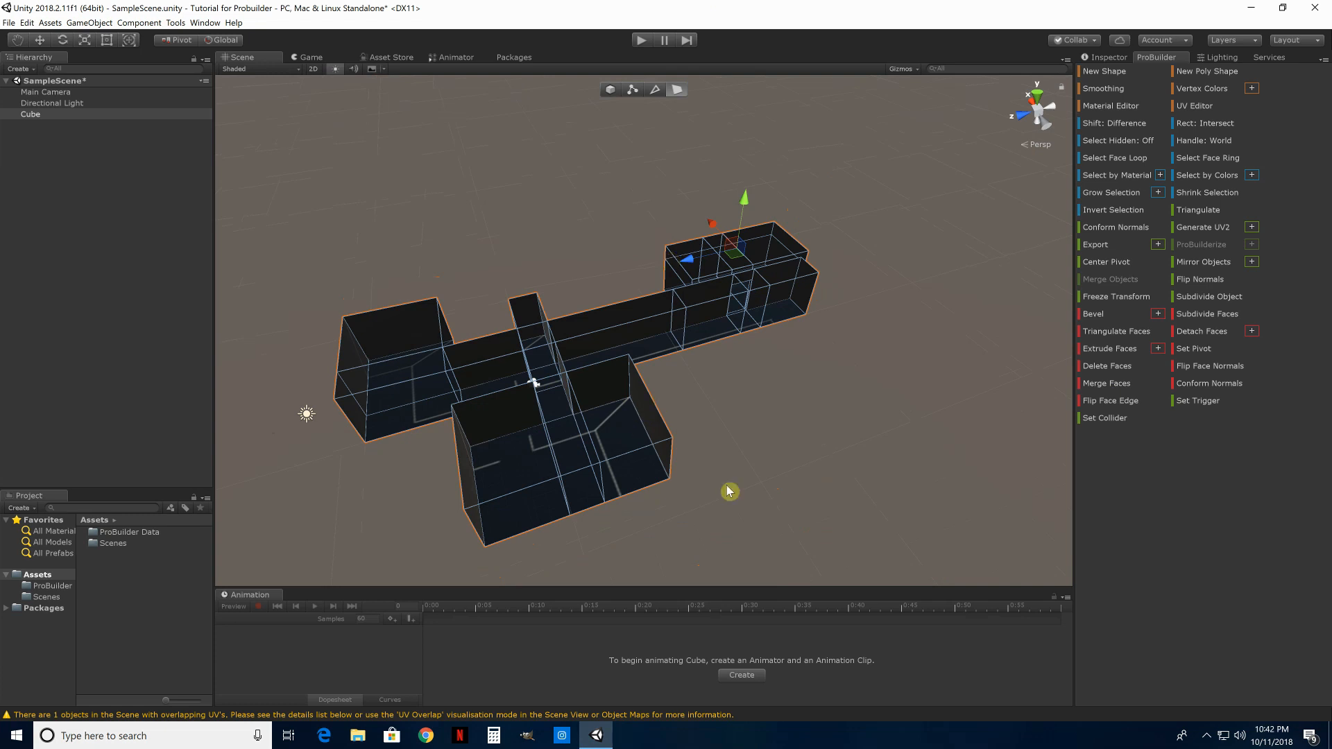
pyautogui.moveTo(781, 416)
pyautogui.keyDown('alt'); pyautogui.mouseDown()
pyautogui.moveTo(694, 406)
pyautogui.moveTo(797, 408)
pyautogui.mouseUp(); pyautogui.keyUp('alt')
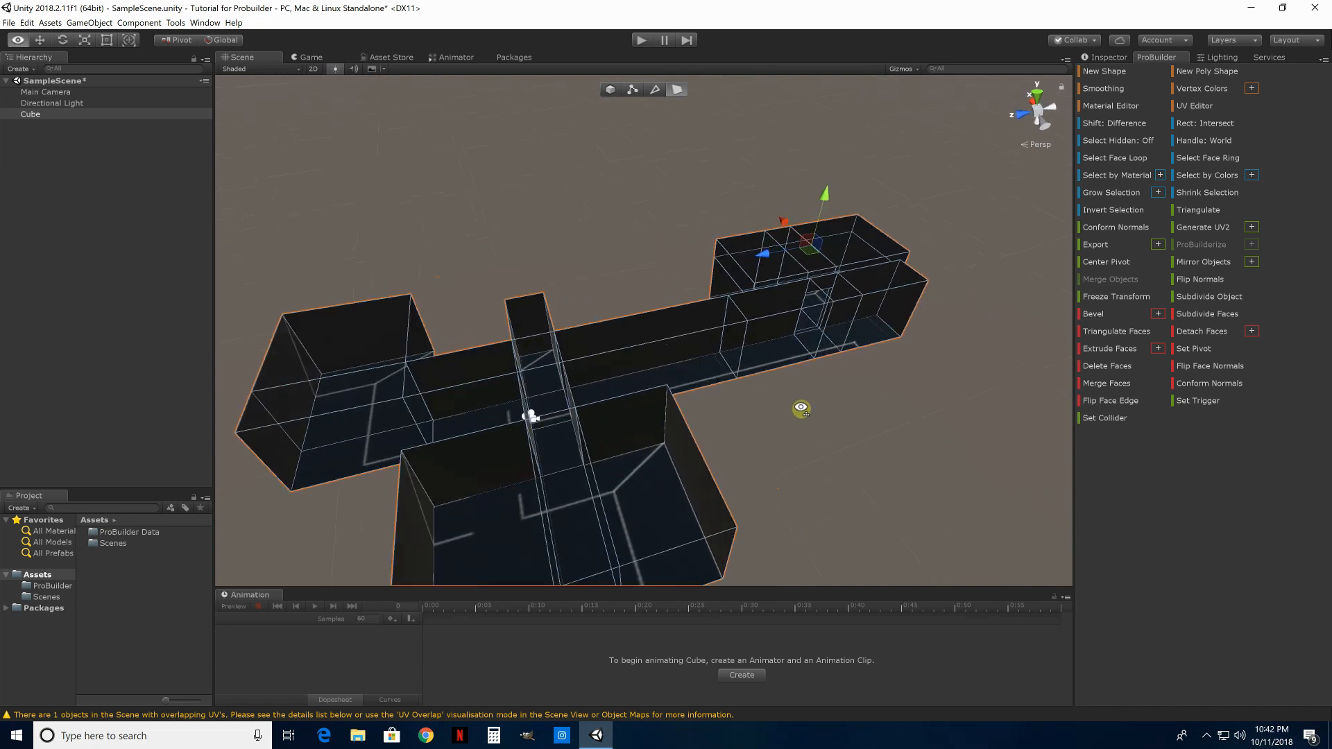
pyautogui.keyDown('alt'); pyautogui.moveTo(664, 367); pyautogui.dragTo(683, 291); pyautogui.keyUp('alt')
pyautogui.scroll(3, 892, 359)
pyautogui.scroll(-3, 684, 286)
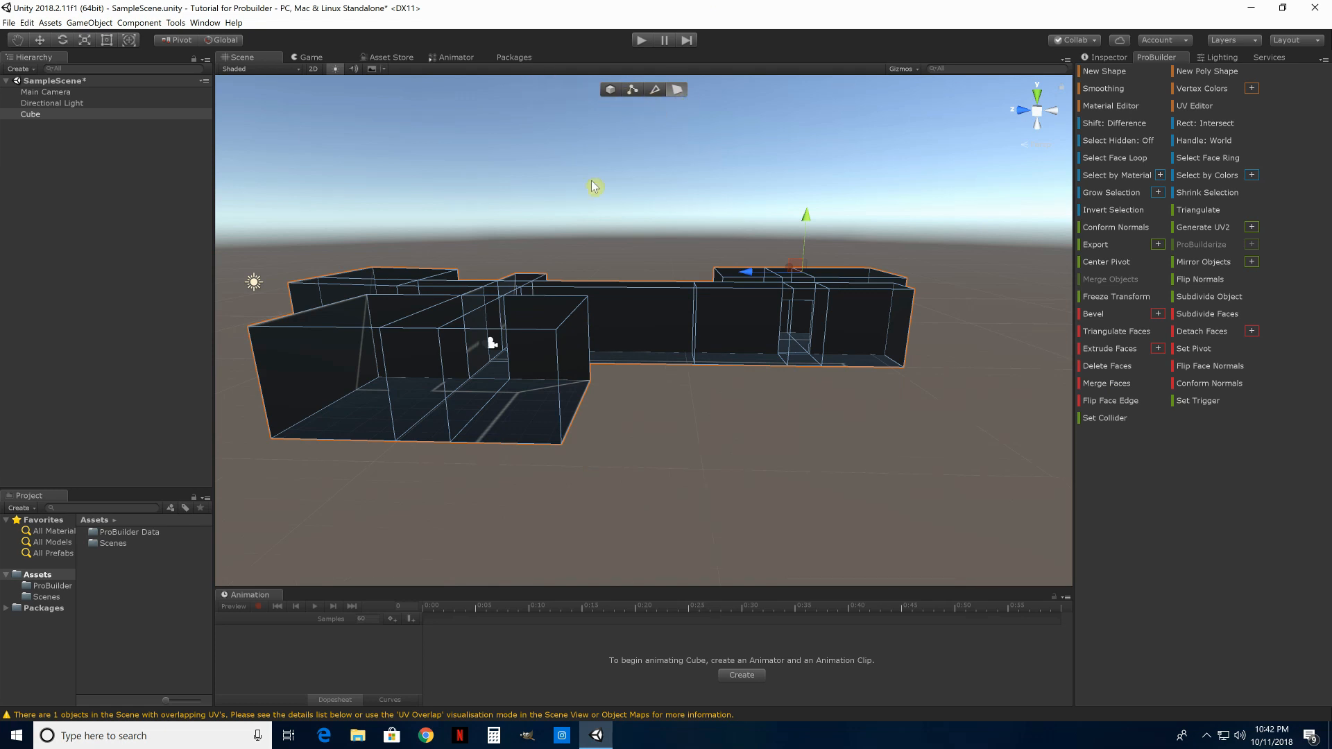
pyautogui.keyDown('alt'); pyautogui.moveTo(648, 375); pyautogui.dragTo(604, 360); pyautogui.keyUp('alt')
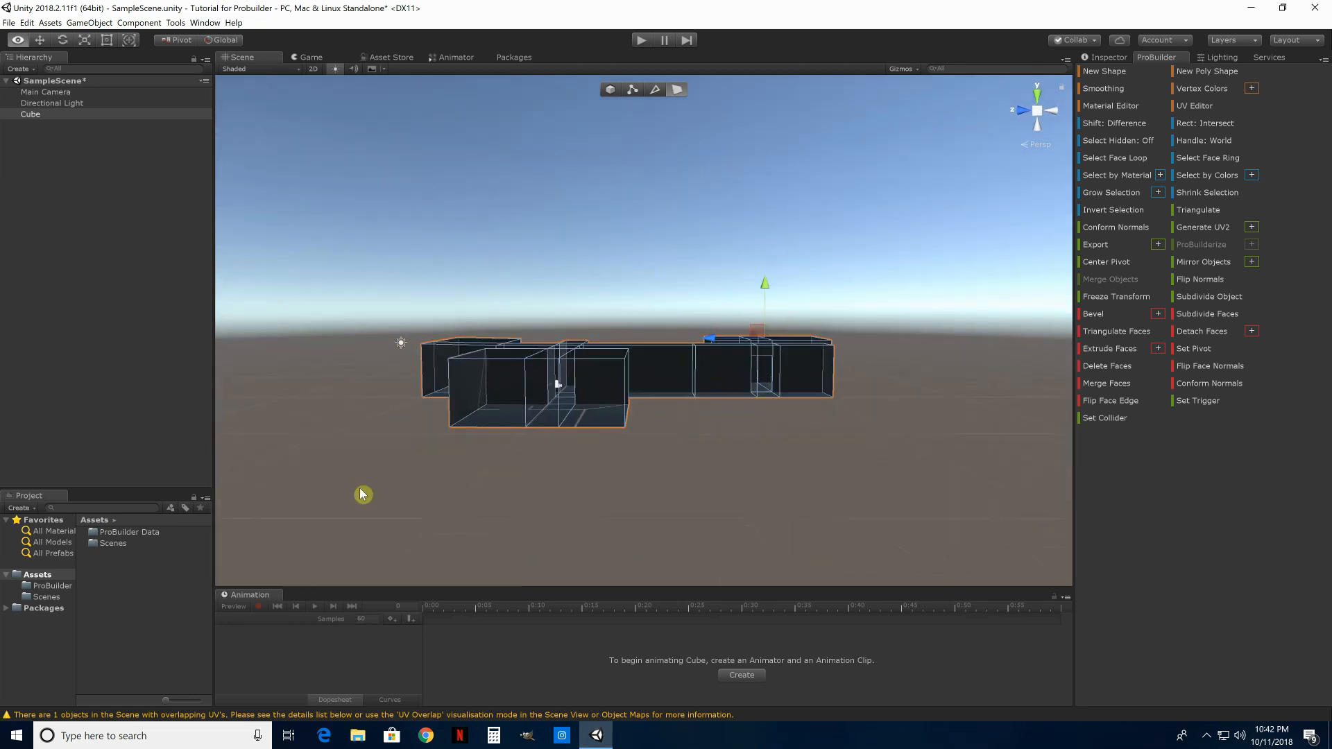
# Create a folder named Materials in the project's Assets and open it
pyautogui.rightClick(127, 573)
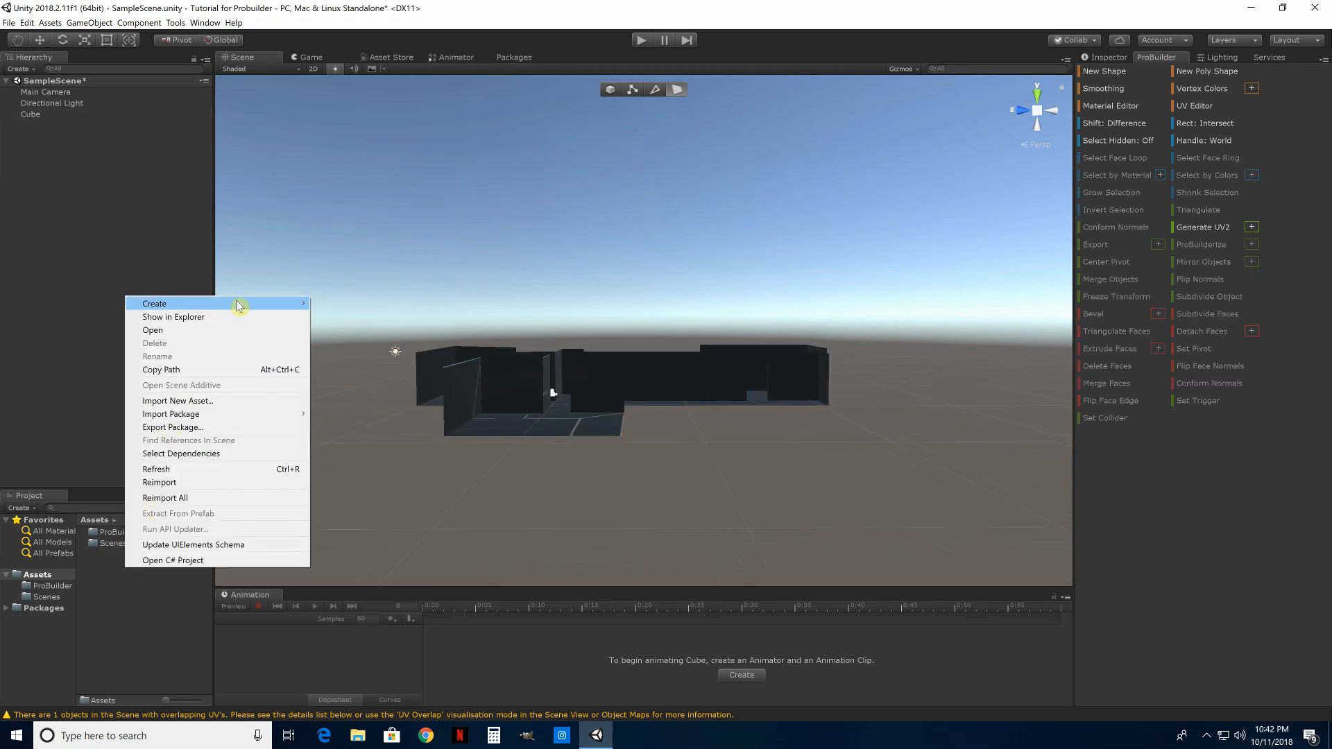
pyautogui.moveTo(236, 303)
pyautogui.click(333, 303)
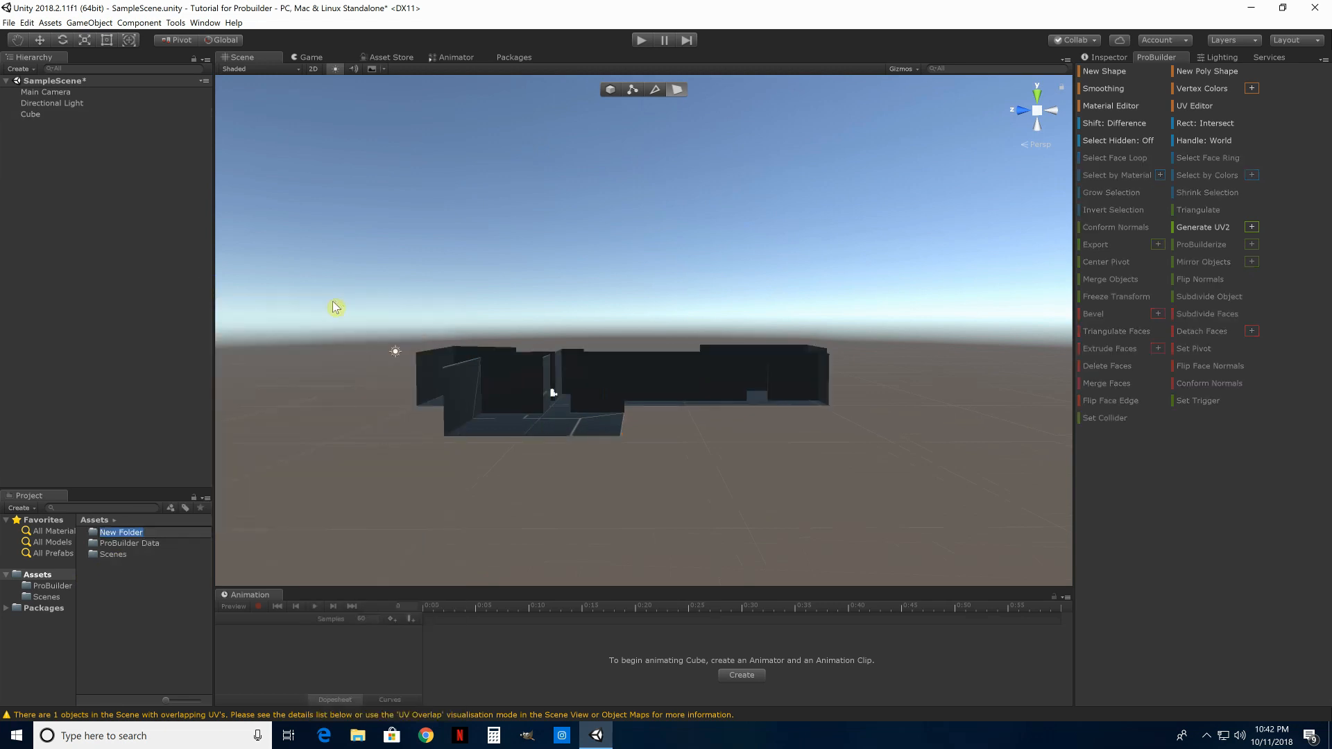
pyautogui.write('Materials')
pyautogui.press('Return')
pyautogui.doubleClick(111, 533)
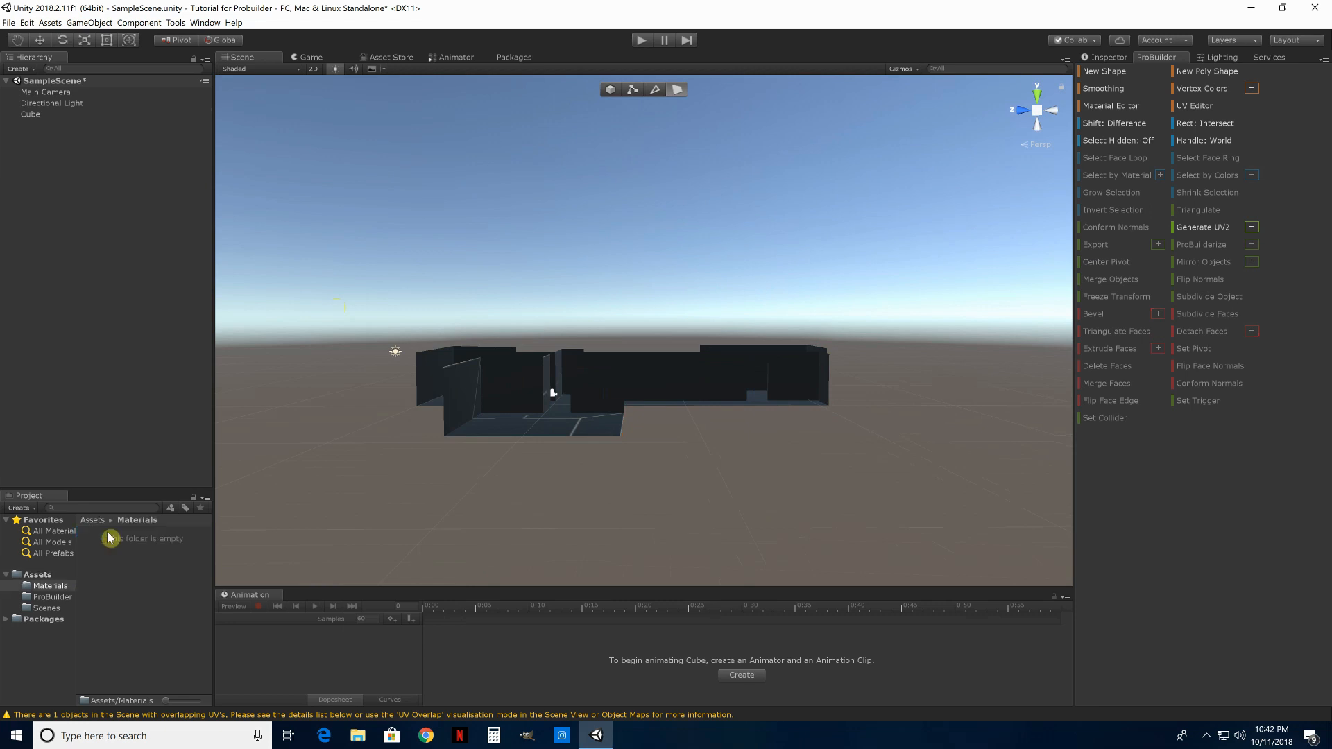
# Create a new material named Walls in the Materials folder
pyautogui.rightClick(113, 538)
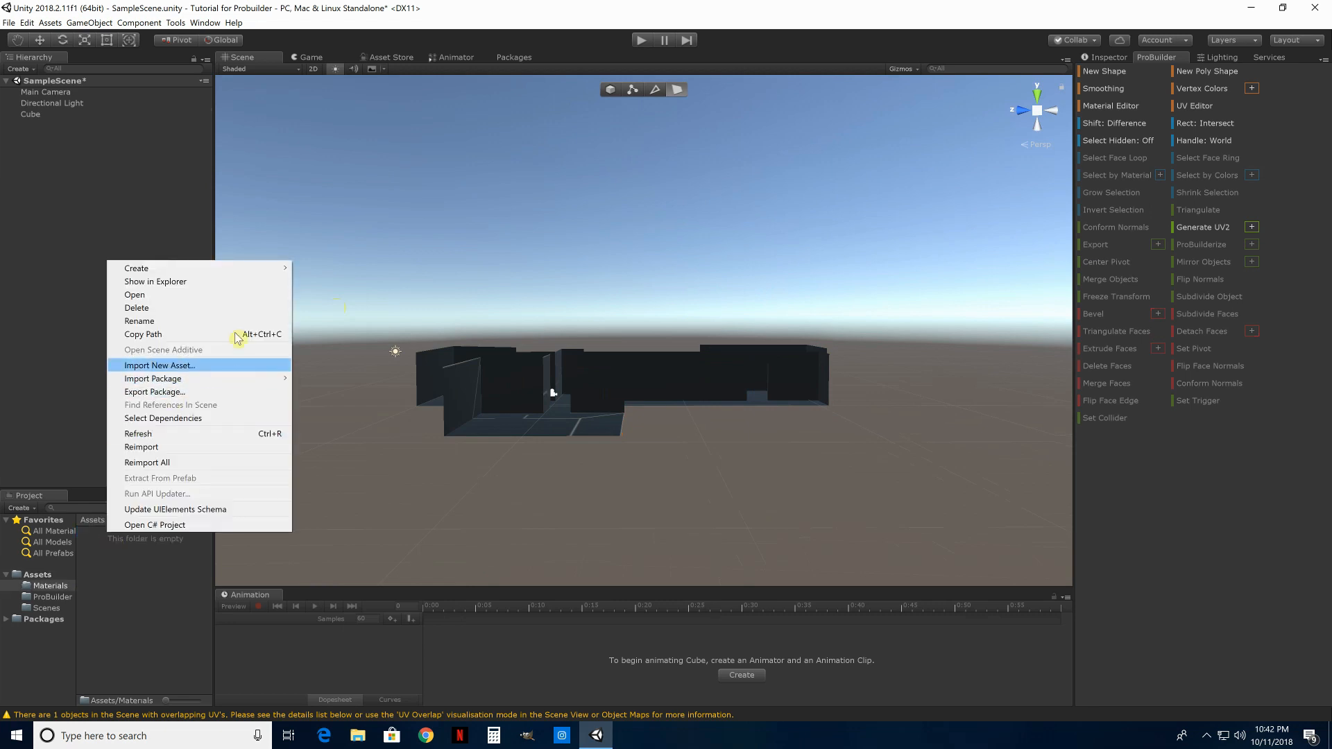
pyautogui.moveTo(356, 277)
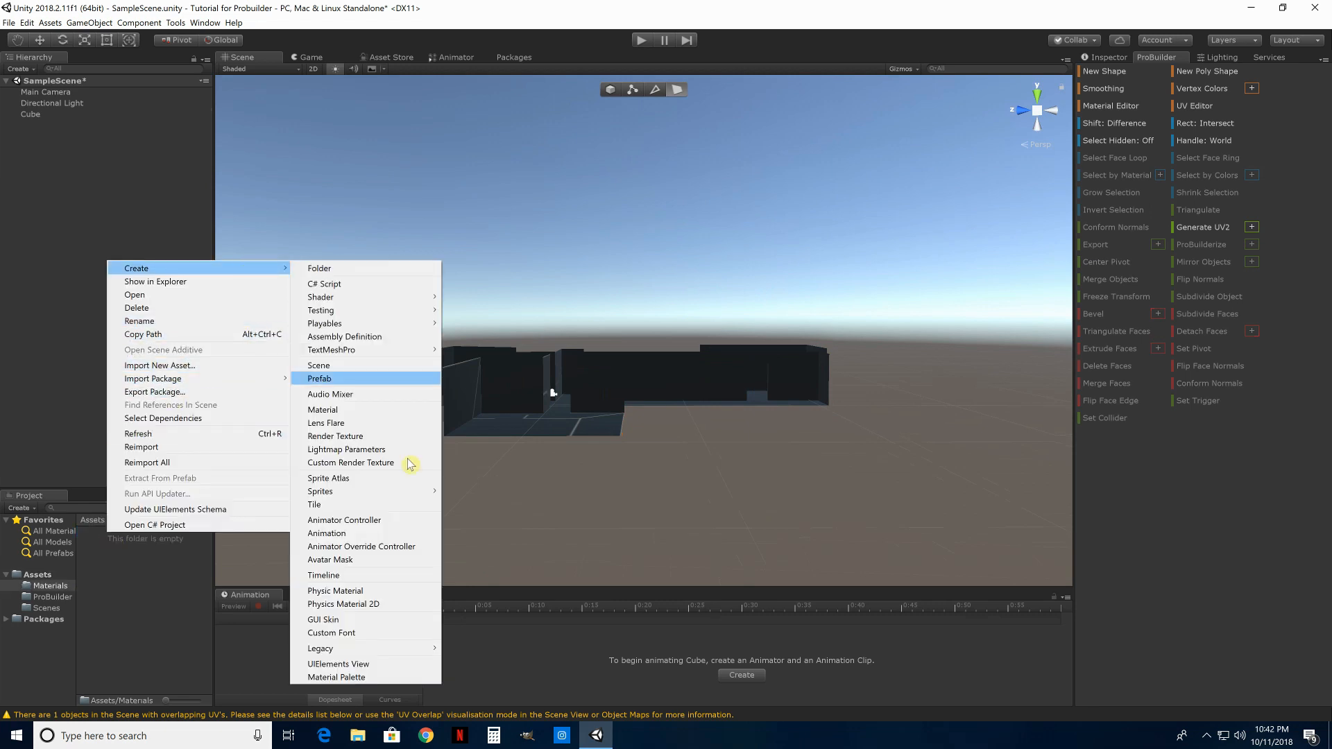
pyautogui.click(385, 409)
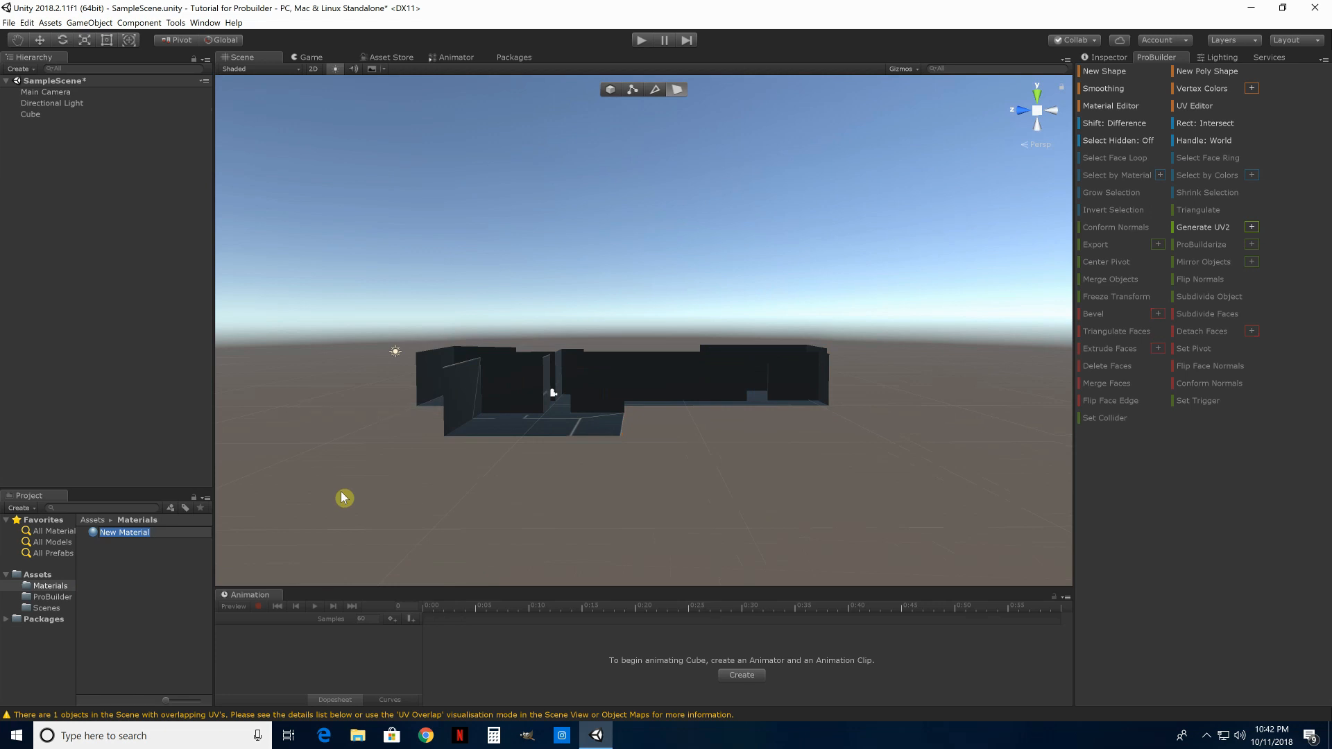
pyautogui.write('Walls')
pyautogui.press('Return')
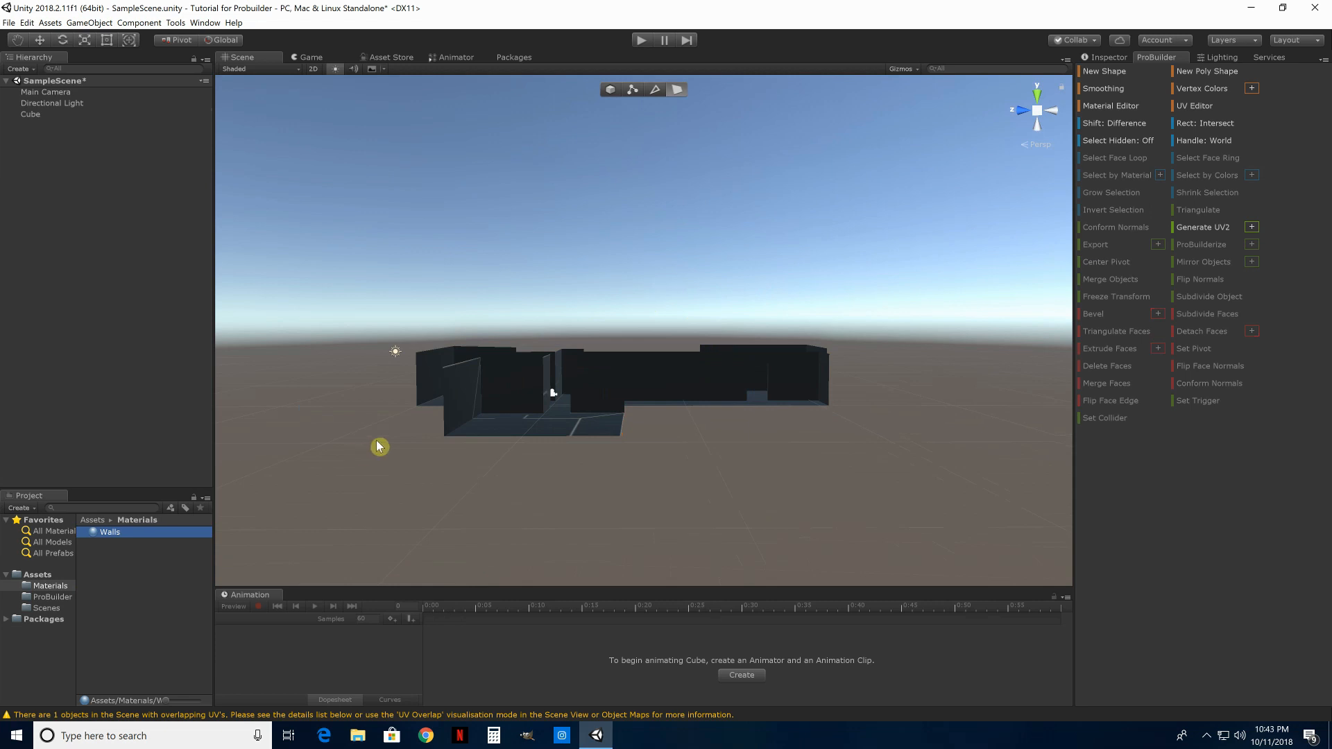
pyautogui.click(151, 554)
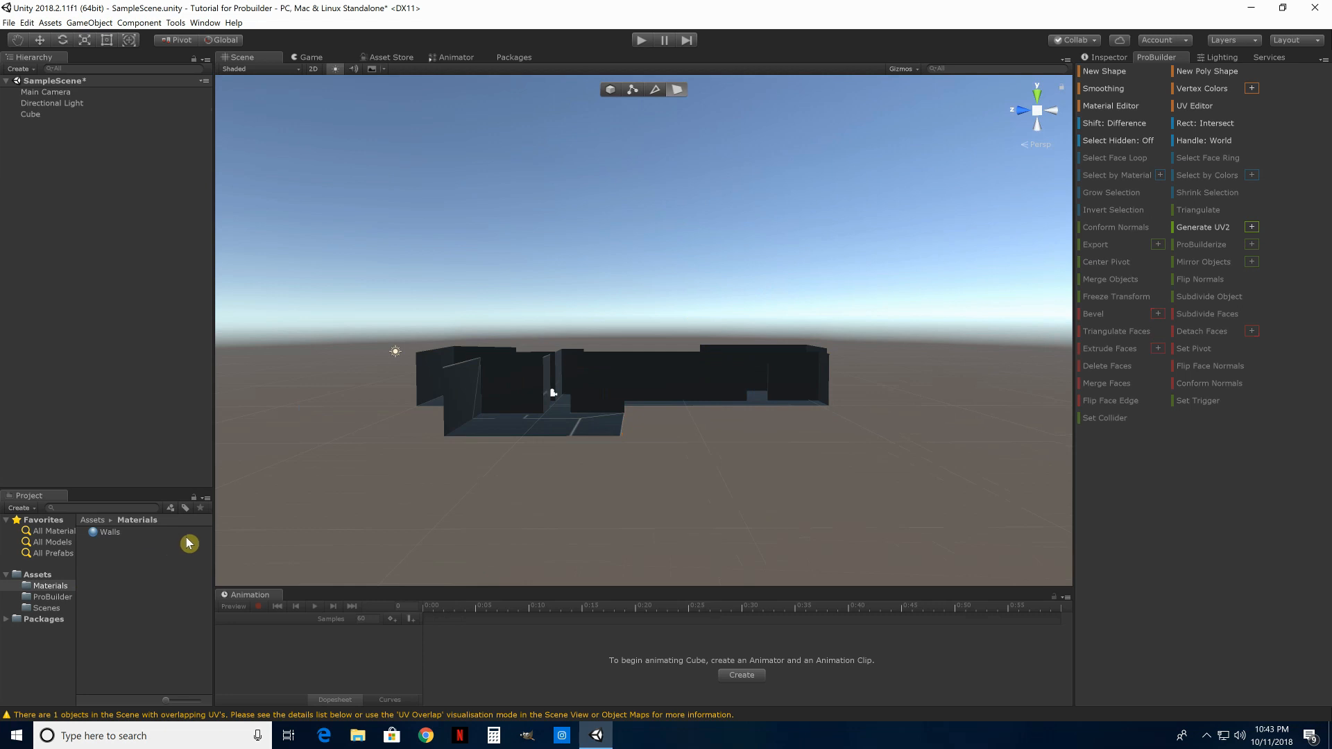
# Set the Walls material's albedo colour to pure red, FF0000
pyautogui.click(102, 533)
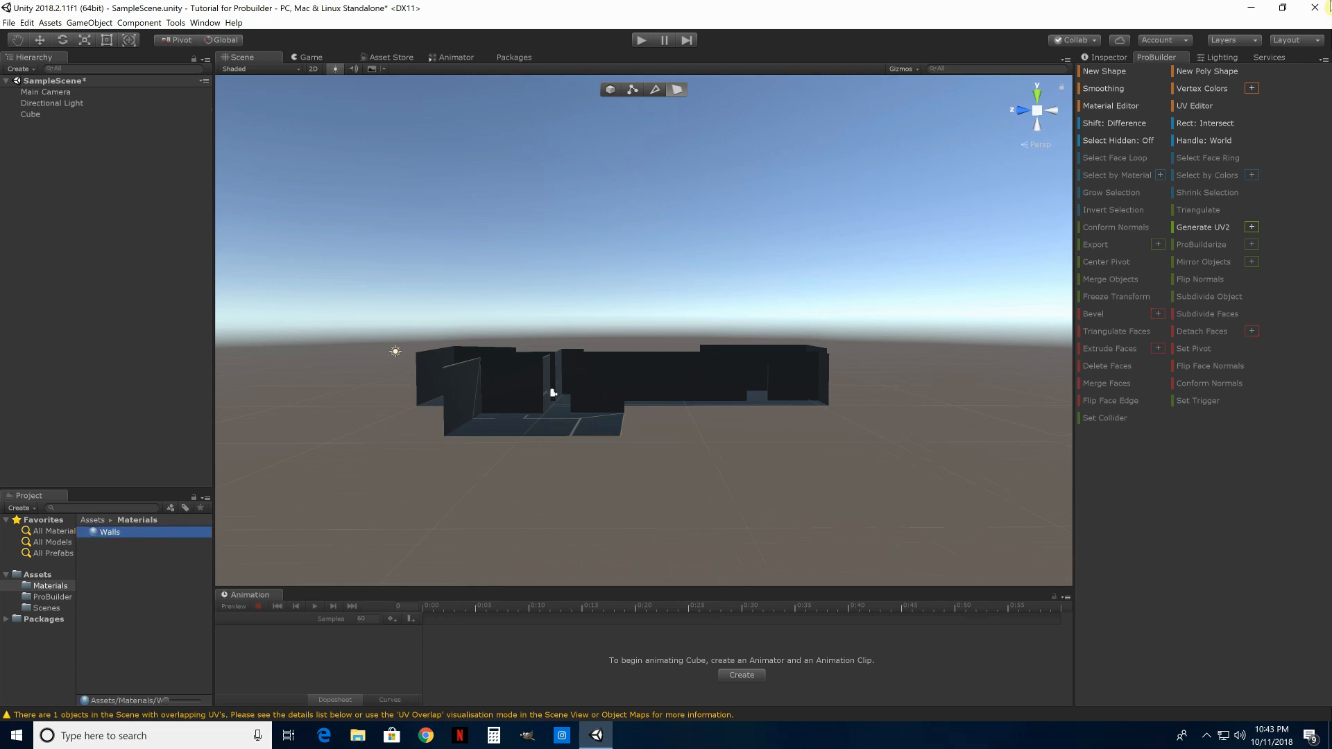
pyautogui.click(1122, 57)
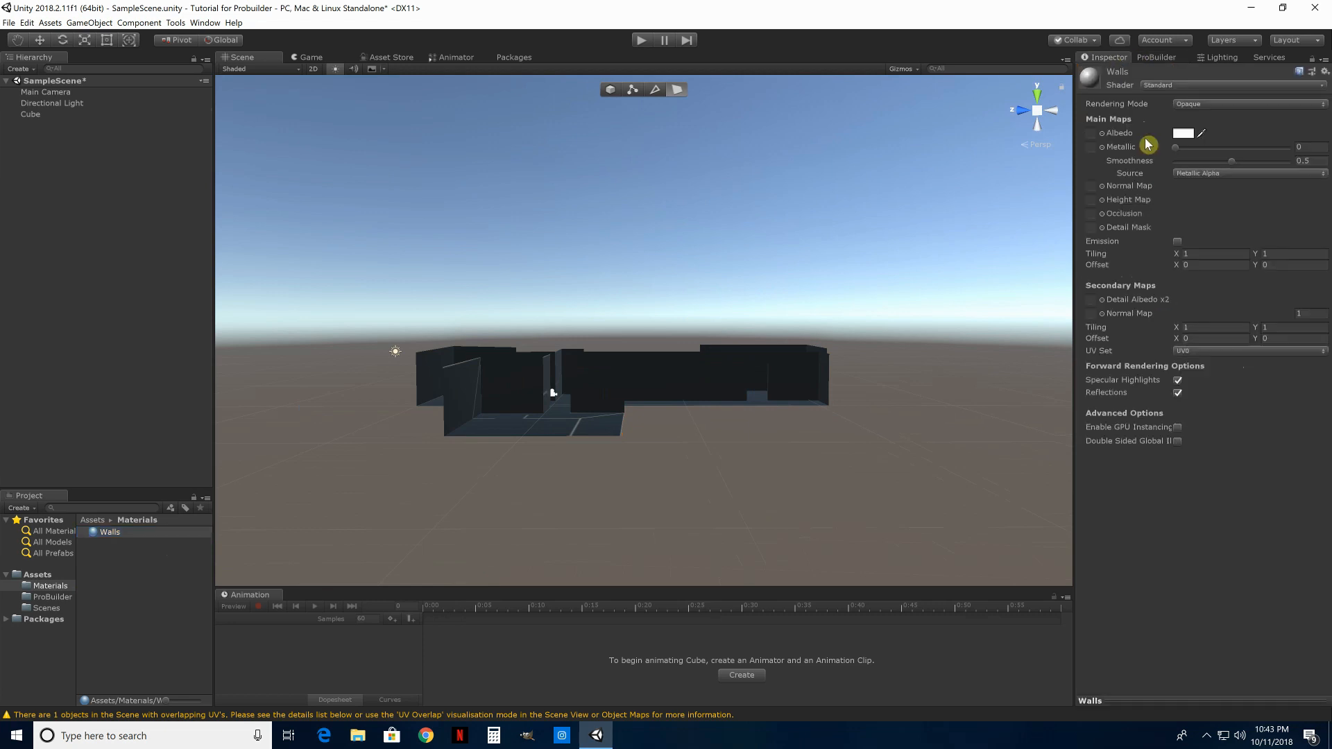
pyautogui.click(1183, 134)
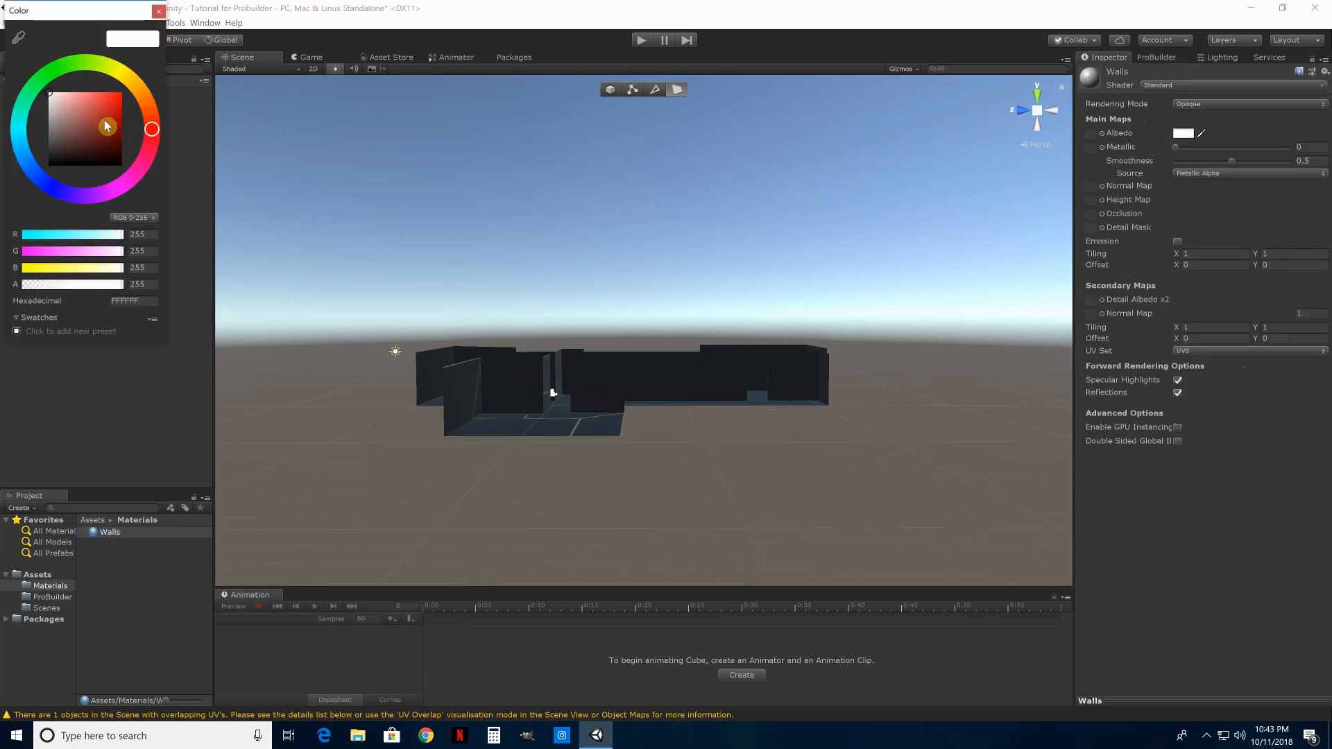
pyautogui.moveTo(119, 90); pyautogui.dragTo(131, 90)
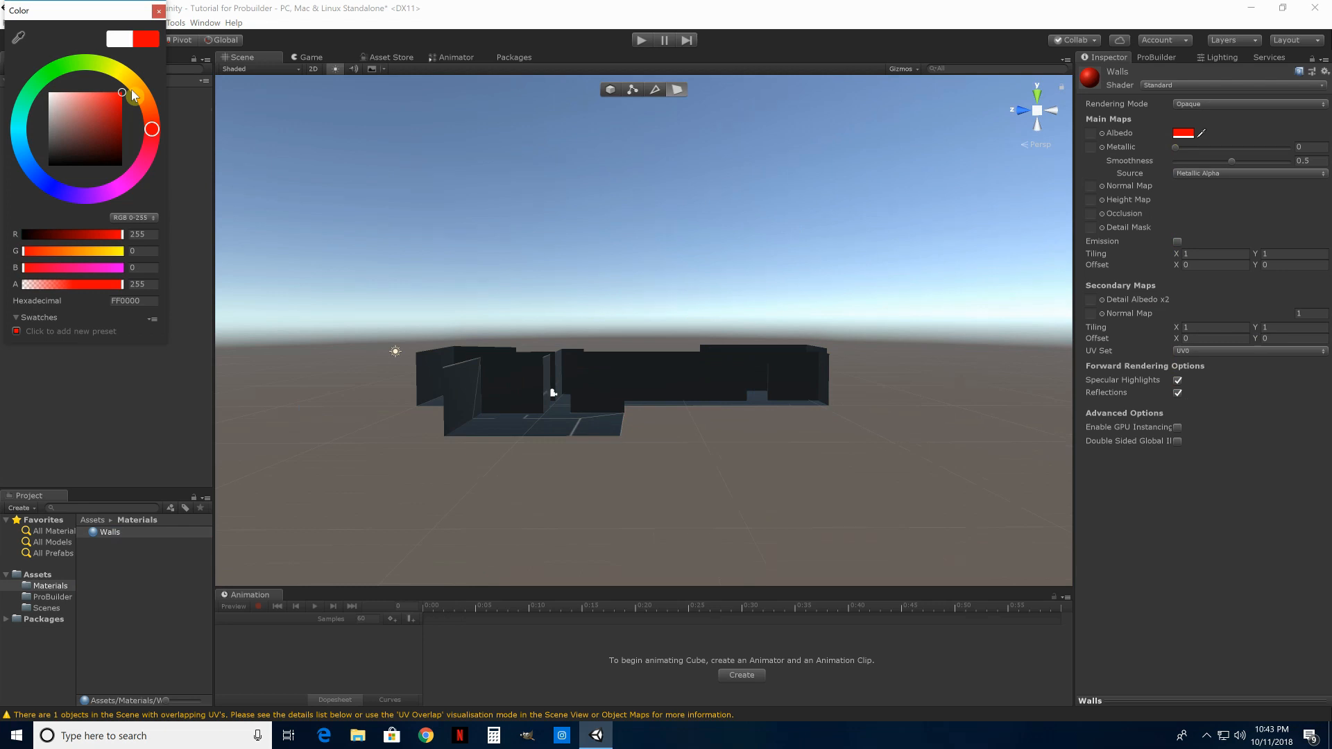
pyautogui.click(158, 11)
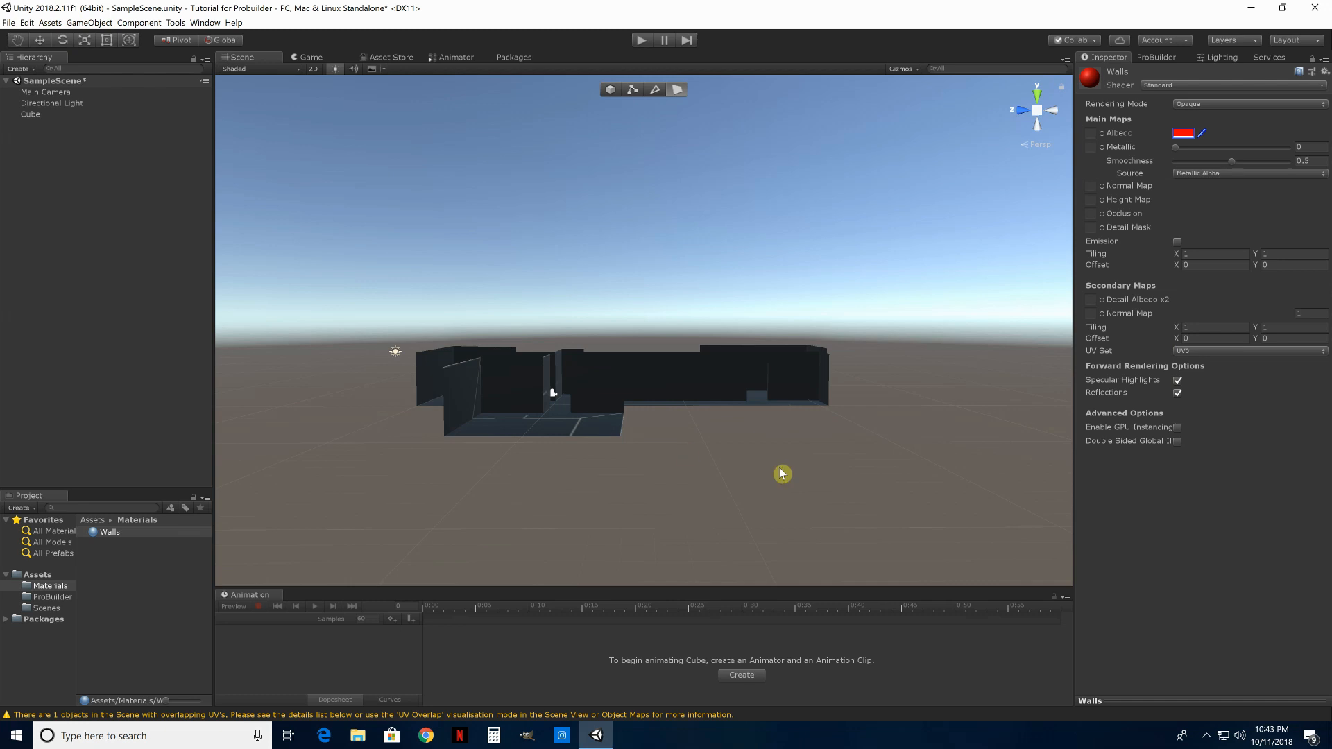
# Switch the scene view to isometric projection and level it to a straight side view of the building
pyautogui.moveTo(782, 470); pyautogui.dragTo(780, 453, button='right')
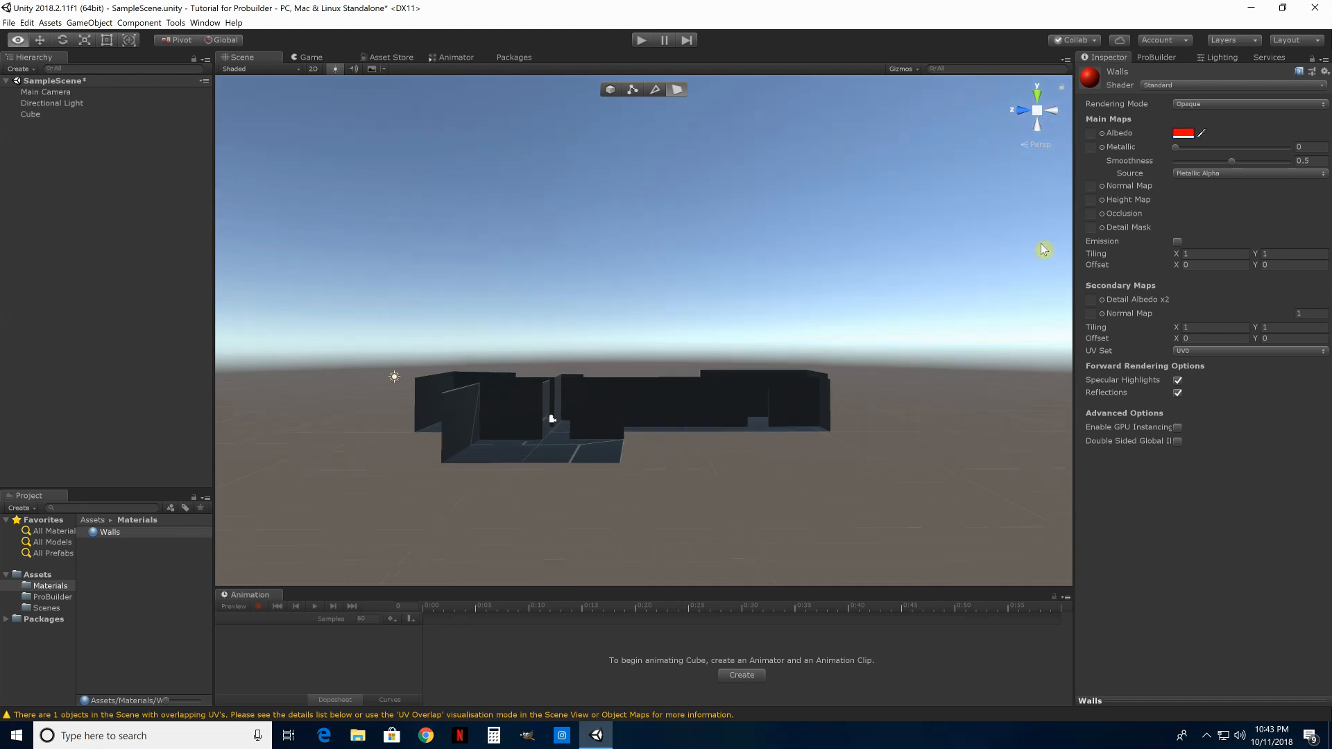
pyautogui.click(1042, 145)
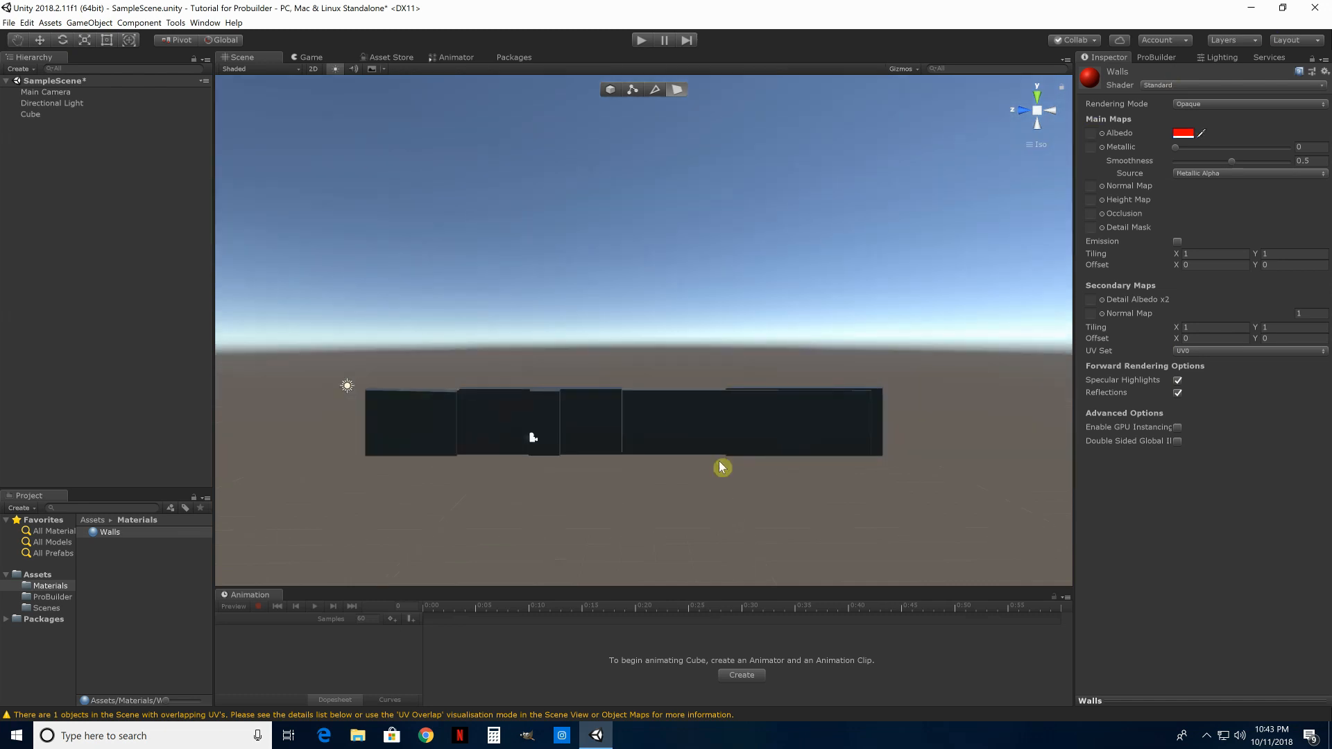
pyautogui.click(1039, 145)
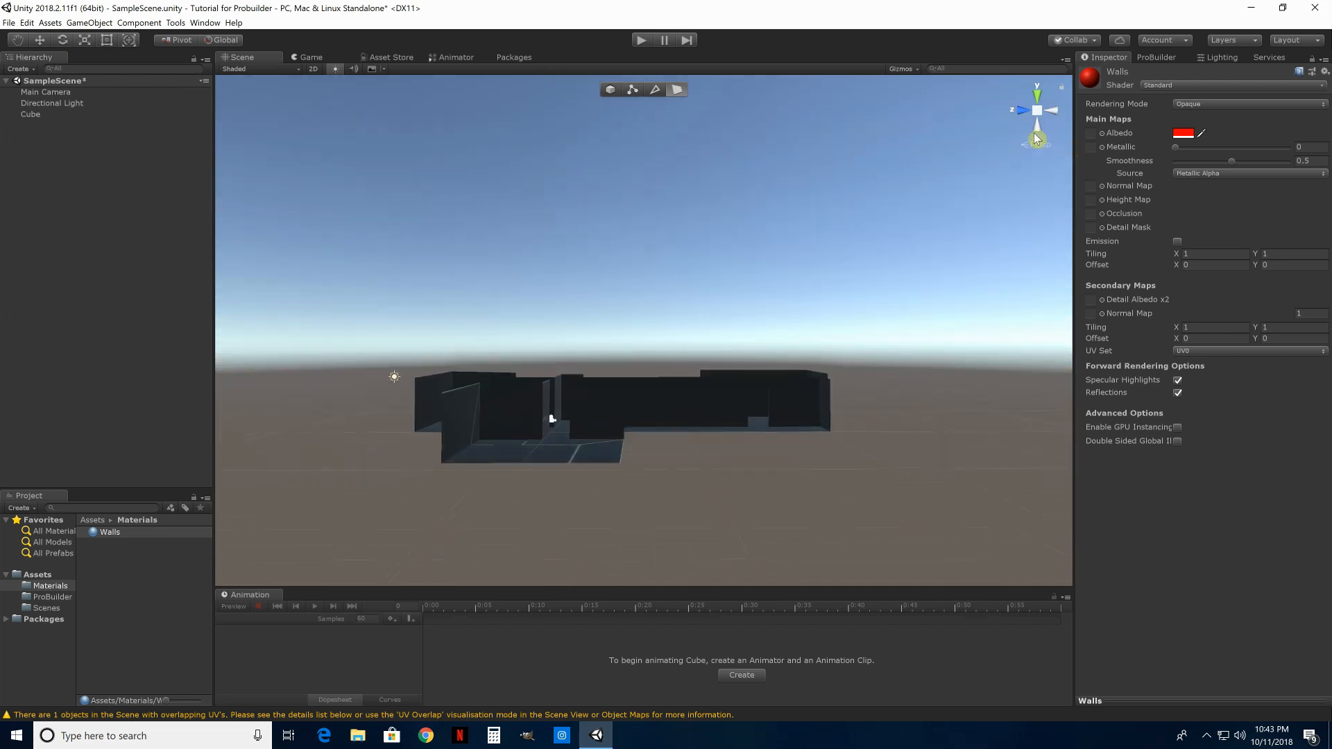
pyautogui.click(1036, 145)
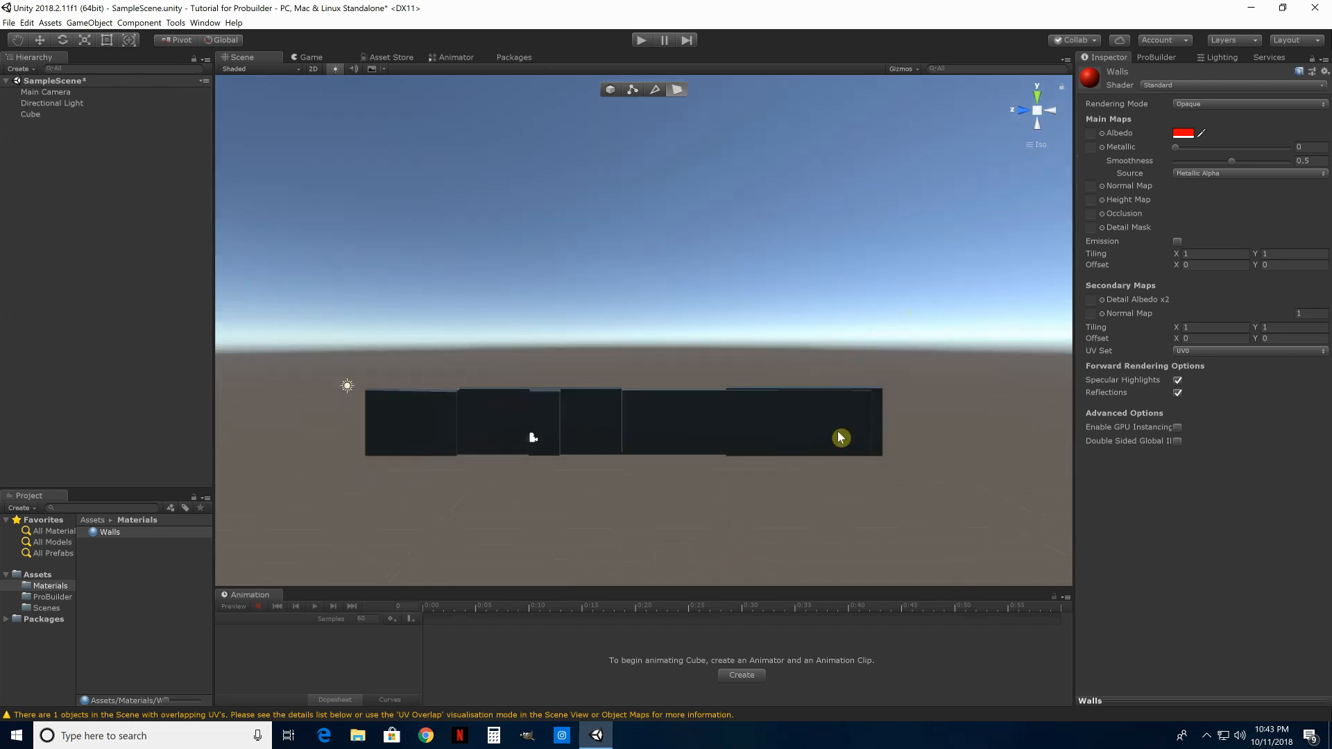
pyautogui.moveTo(841, 437)
pyautogui.keyDown('alt'); pyautogui.mouseDown()
pyautogui.moveTo(818, 413)
pyautogui.moveTo(806, 500)
pyautogui.moveTo(809, 416)
pyautogui.moveTo(821, 446)
pyautogui.mouseUp(); pyautogui.keyUp('alt')
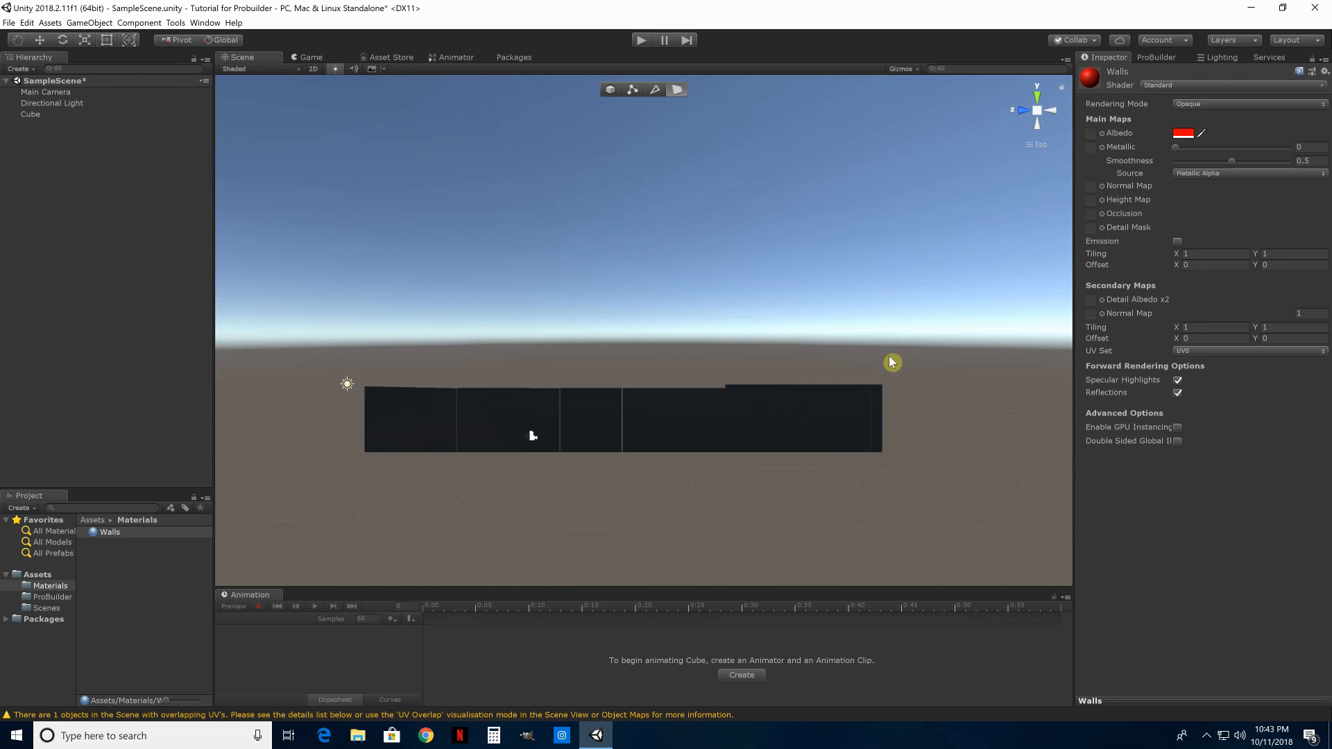
# Turn on selection of hidden faces in ProBuilder and try to box-select the faces along the building's side
pyautogui.click(1154, 57)
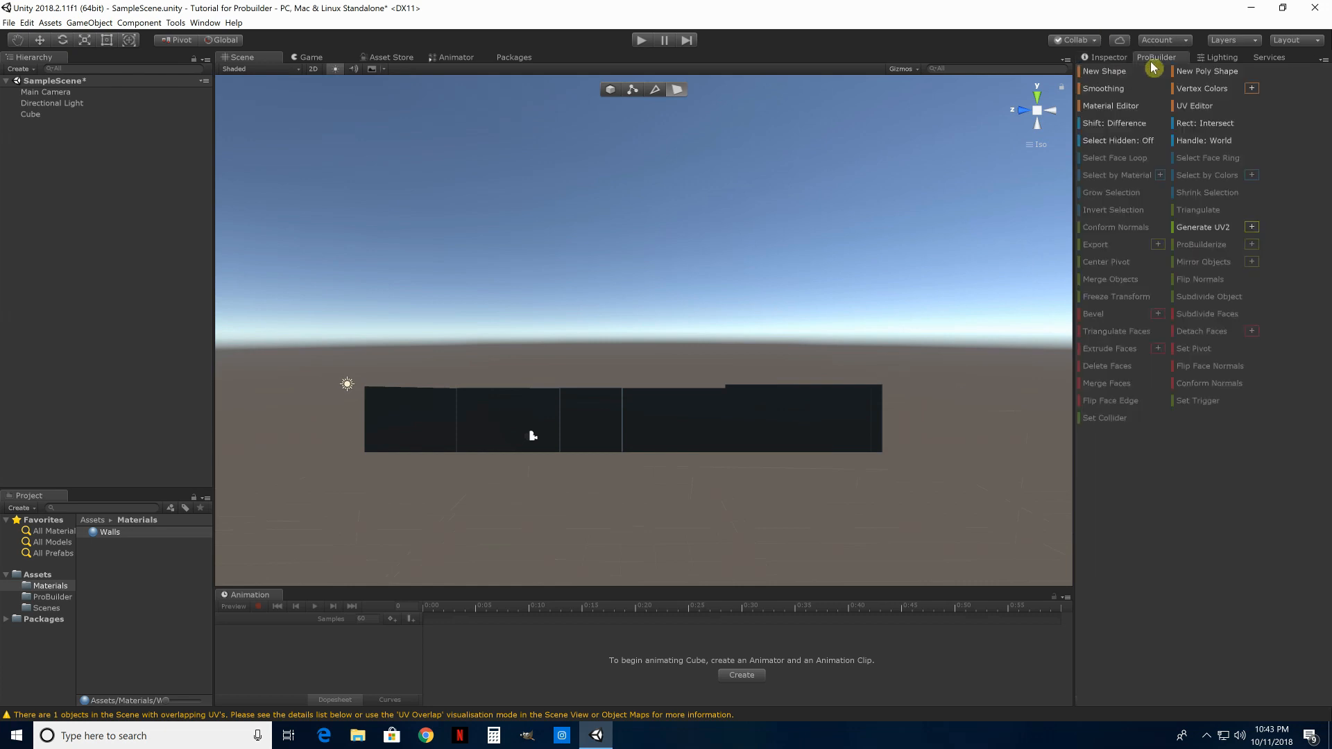
pyautogui.click(1144, 141)
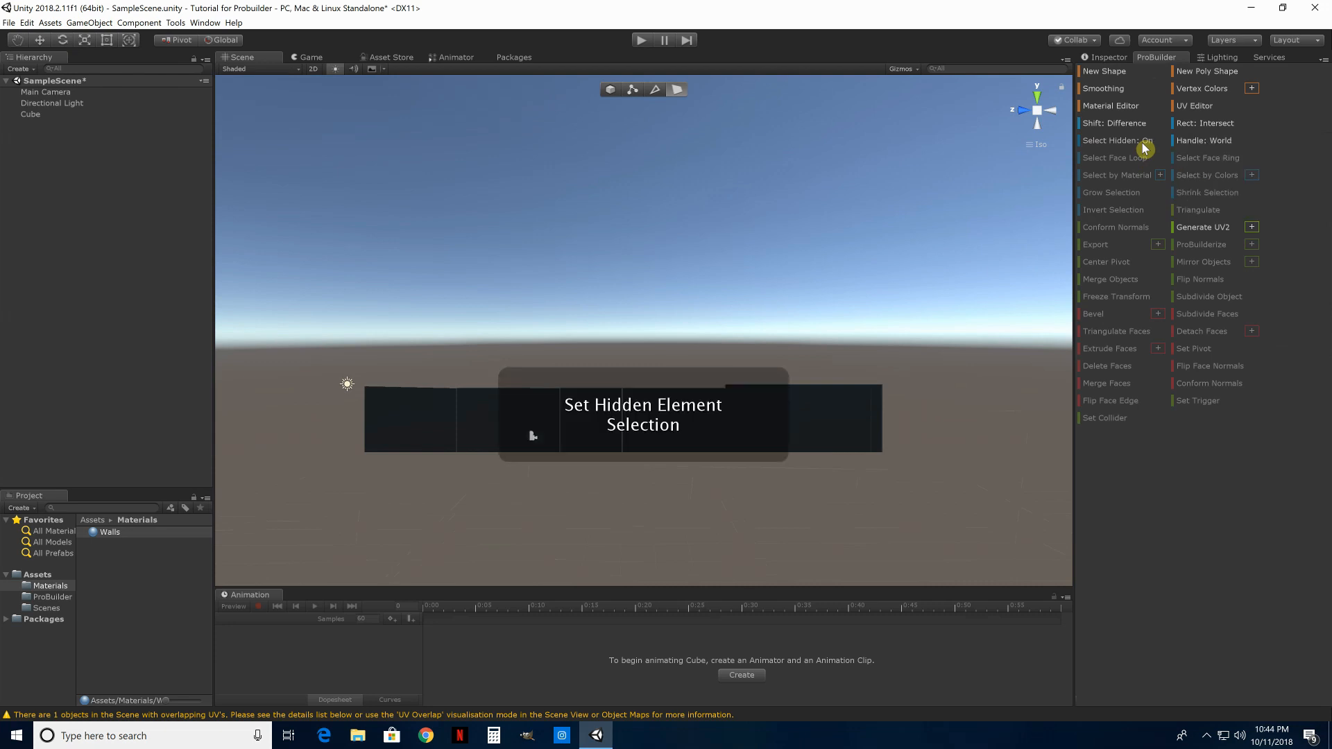
pyautogui.moveTo(302, 396); pyautogui.dragTo(960, 439)
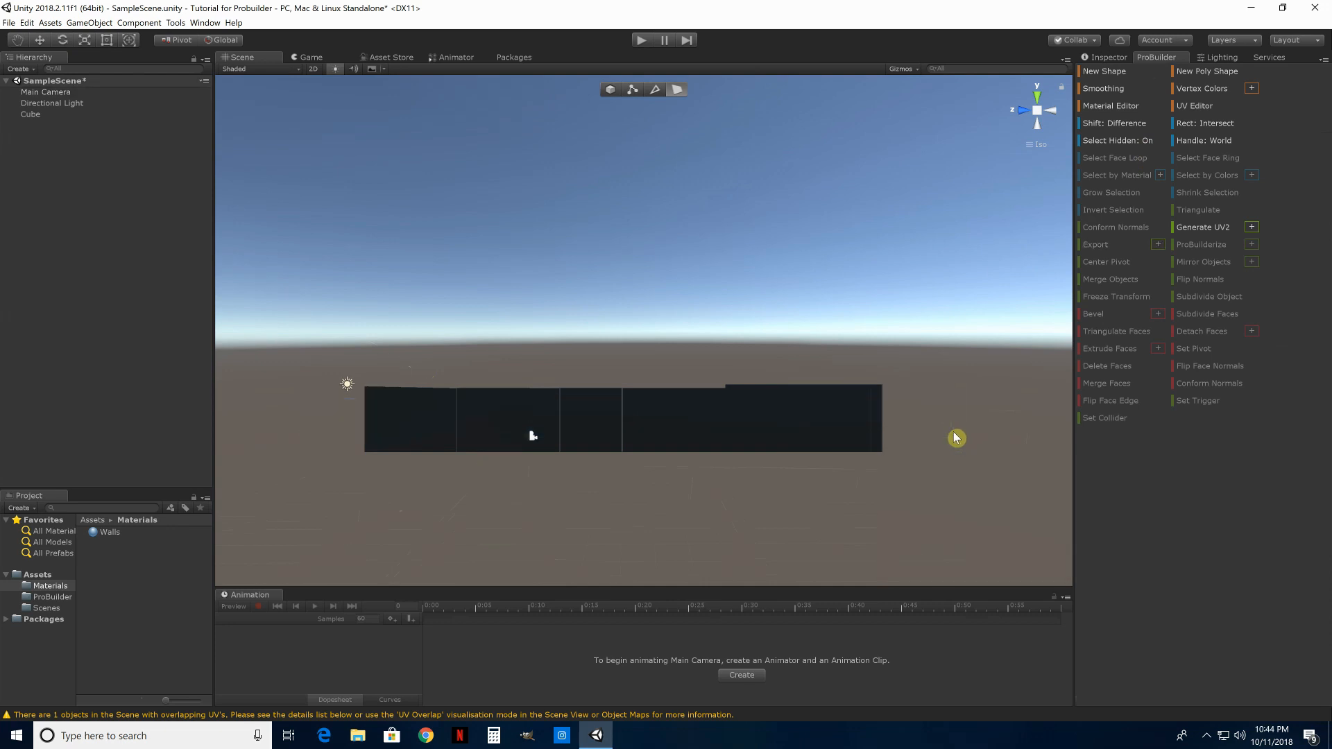
pyautogui.keyDown('alt'); pyautogui.moveTo(927, 371); pyautogui.dragTo(799, 381); pyautogui.keyUp('alt')
pyautogui.keyDown('alt'); pyautogui.moveTo(858, 421); pyautogui.dragTo(893, 363); pyautogui.keyUp('alt')
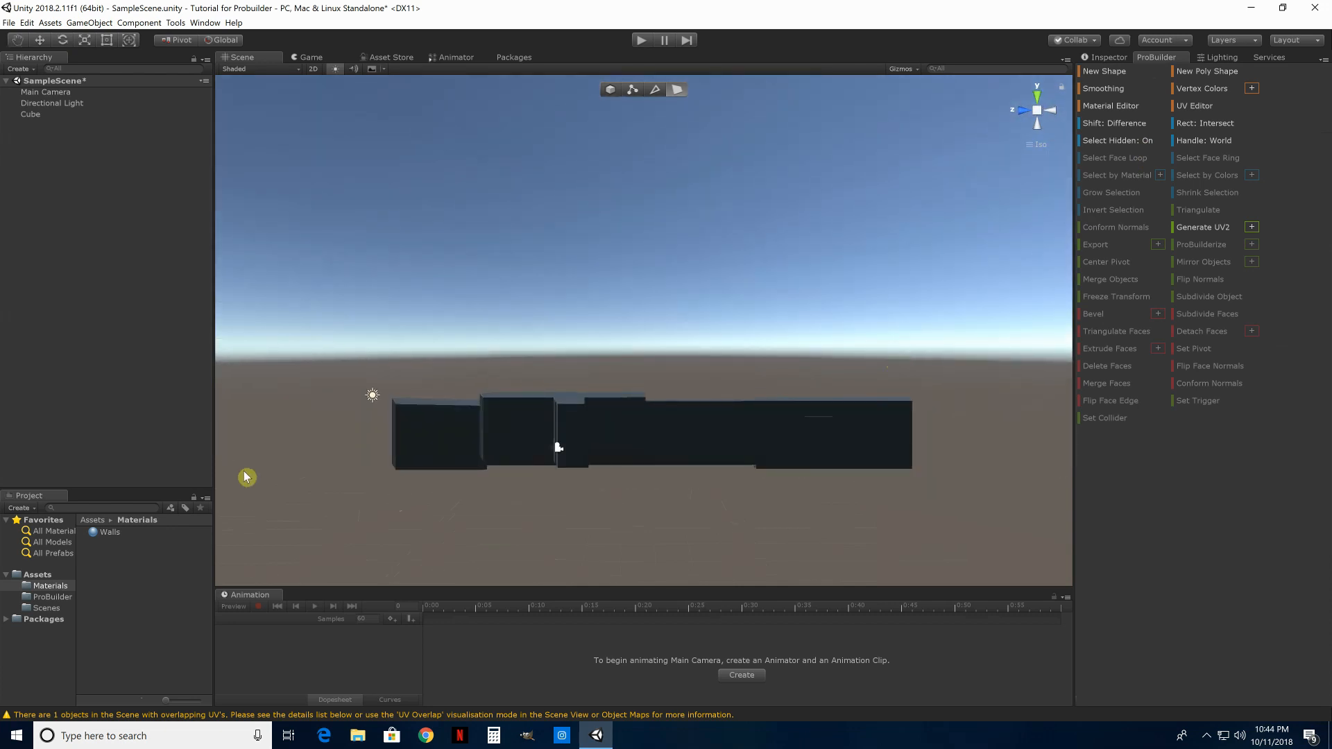
# Move the Main Camera along the Z axis until it sits outside the building, beyond its end
pyautogui.click(557, 448)
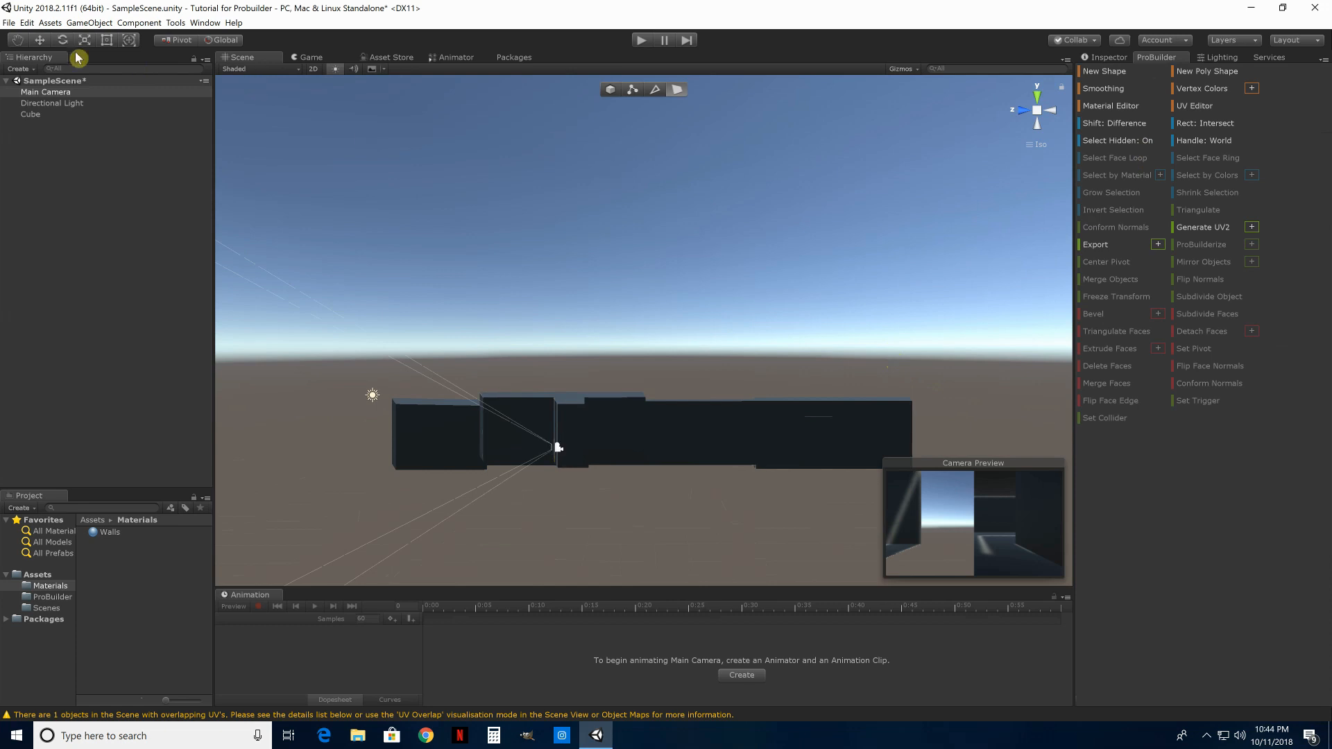
pyautogui.click(40, 40)
pyautogui.moveTo(503, 447); pyautogui.dragTo(233, 442)
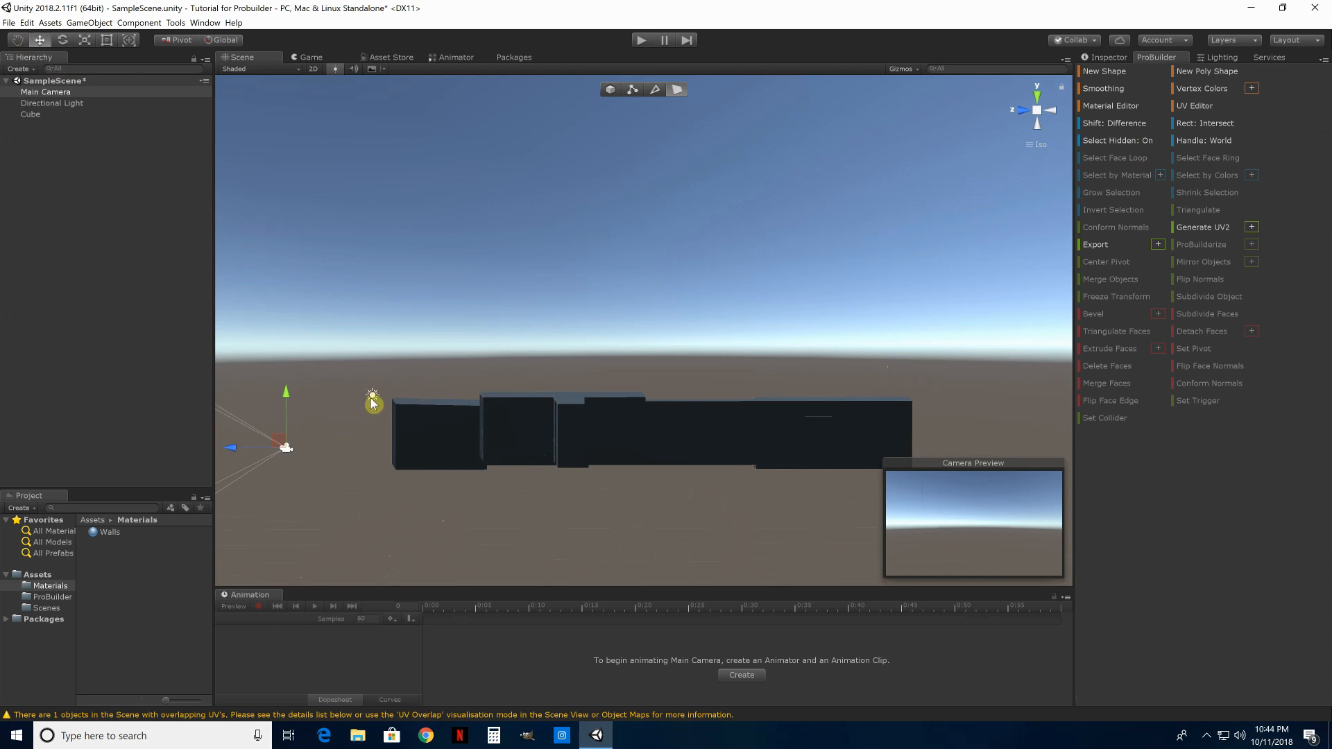
# Box-select the wall faces along the building's full length in face mode, including the hidden ones
pyautogui.click(676, 90)
pyautogui.moveTo(350, 404); pyautogui.dragTo(943, 468)
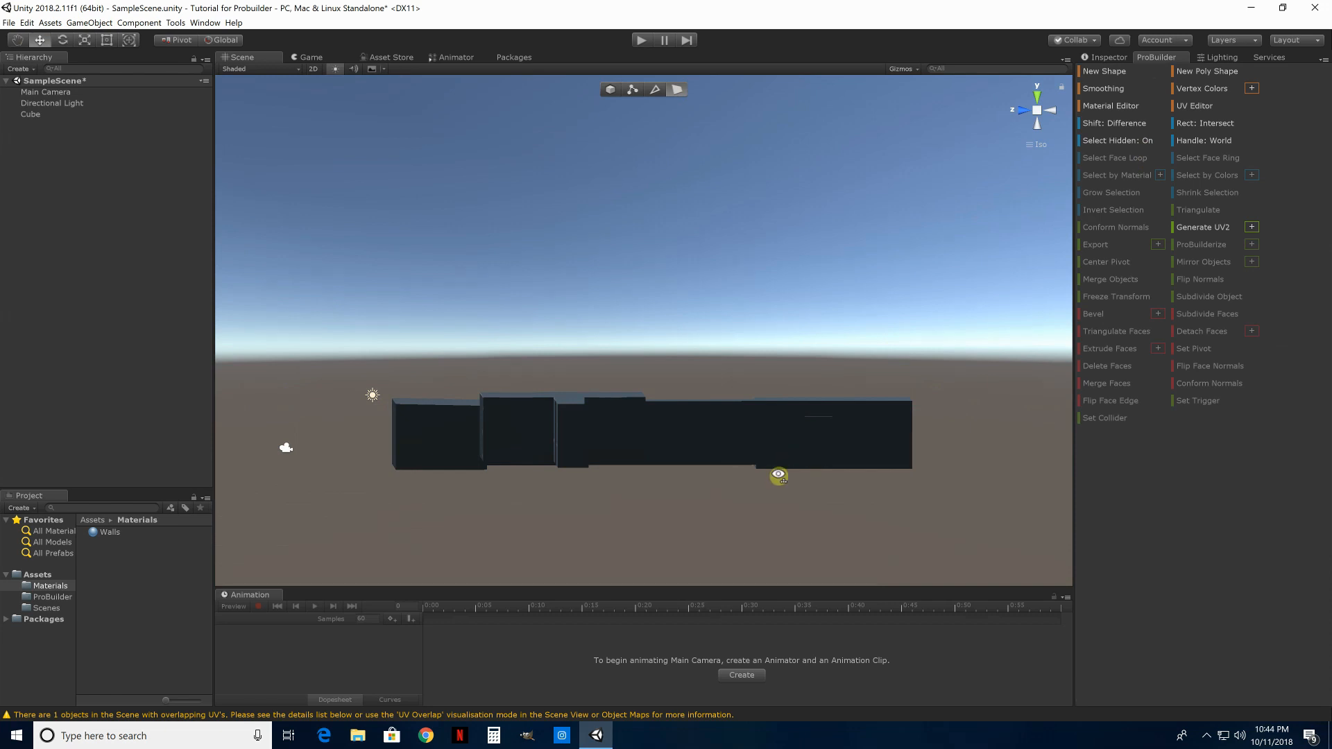
pyautogui.keyDown('alt'); pyautogui.moveTo(779, 471); pyautogui.dragTo(759, 356); pyautogui.keyUp('alt')
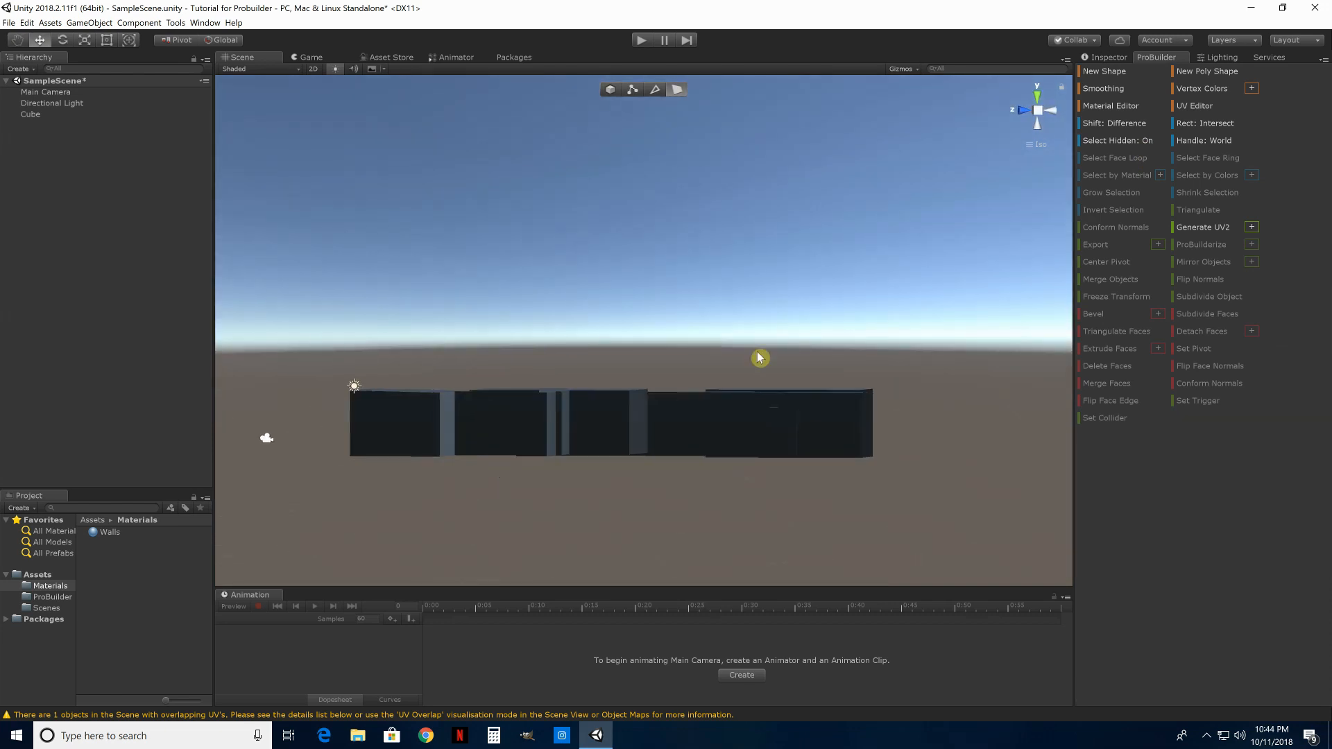
pyautogui.click(449, 442)
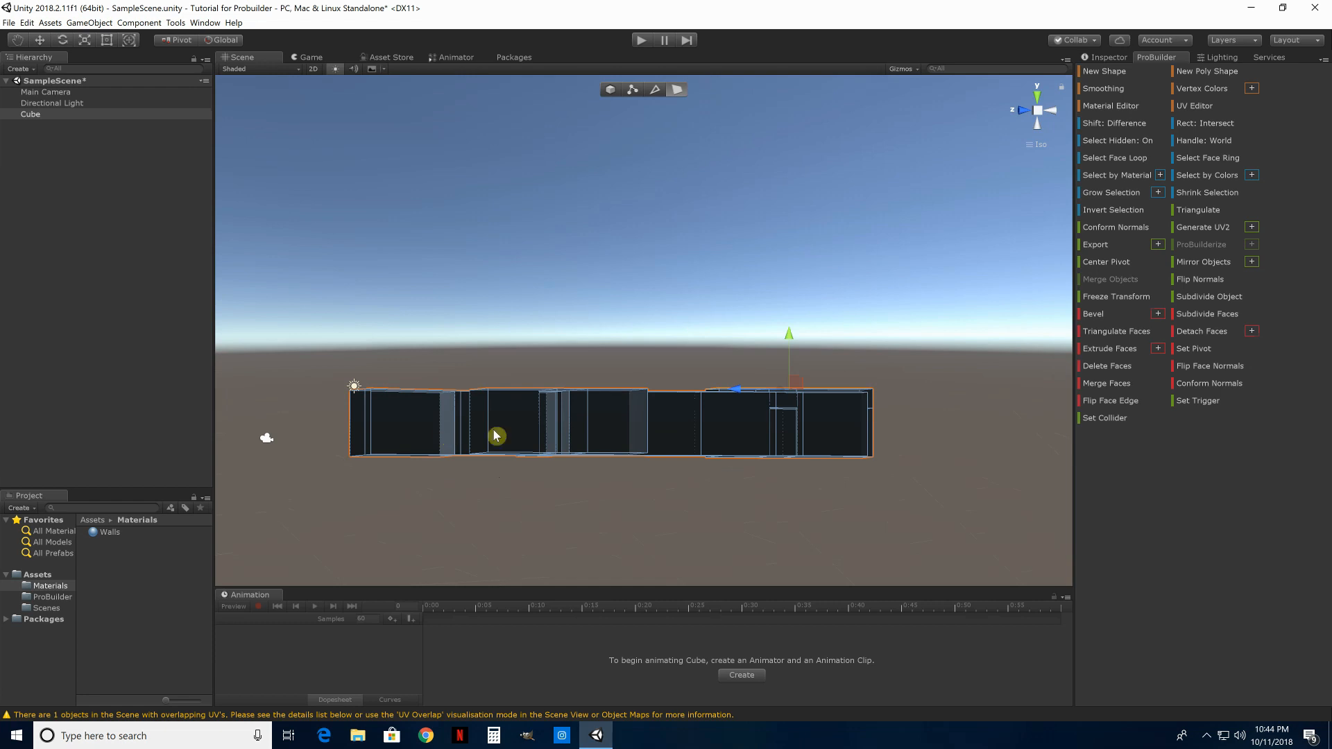
pyautogui.moveTo(301, 392); pyautogui.dragTo(902, 460)
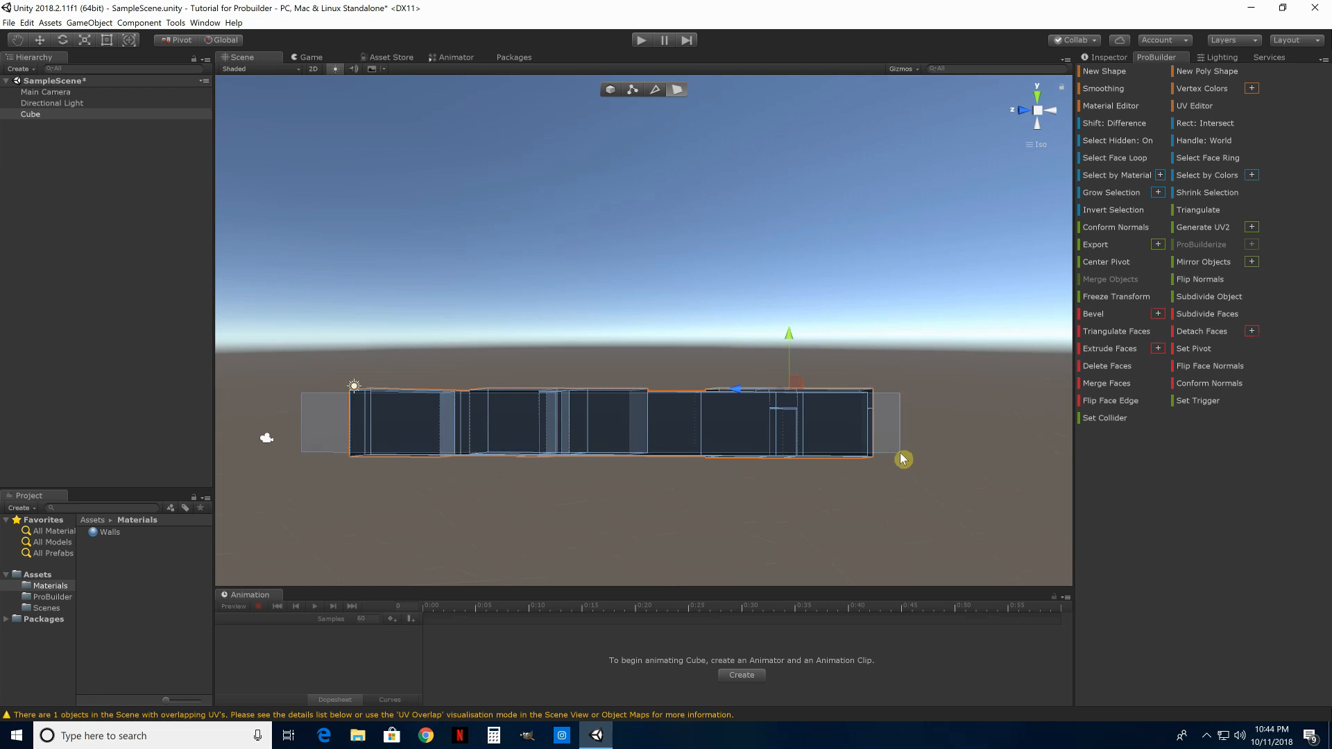
pyautogui.moveTo(901, 454); pyautogui.dragTo(900, 454)
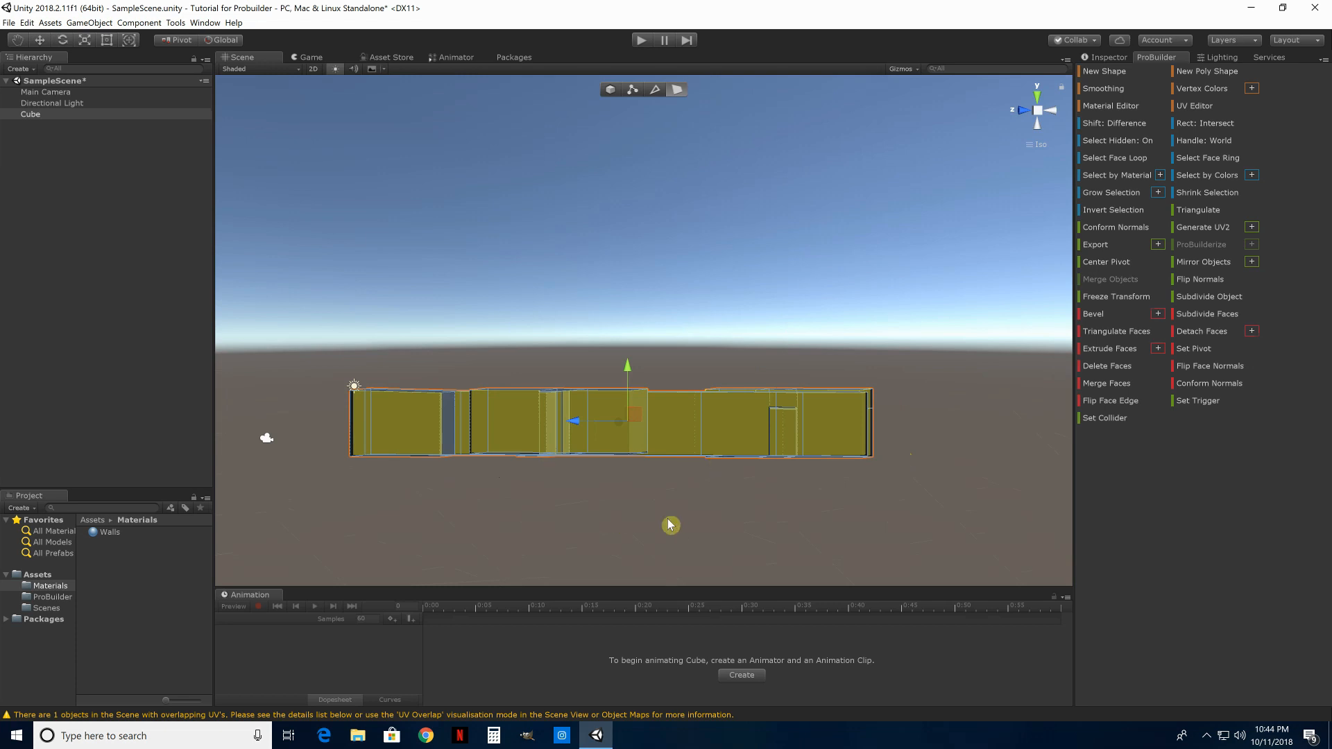
pyautogui.keyDown('alt'); pyautogui.moveTo(653, 522); pyautogui.dragTo(648, 520); pyautogui.keyUp('alt')
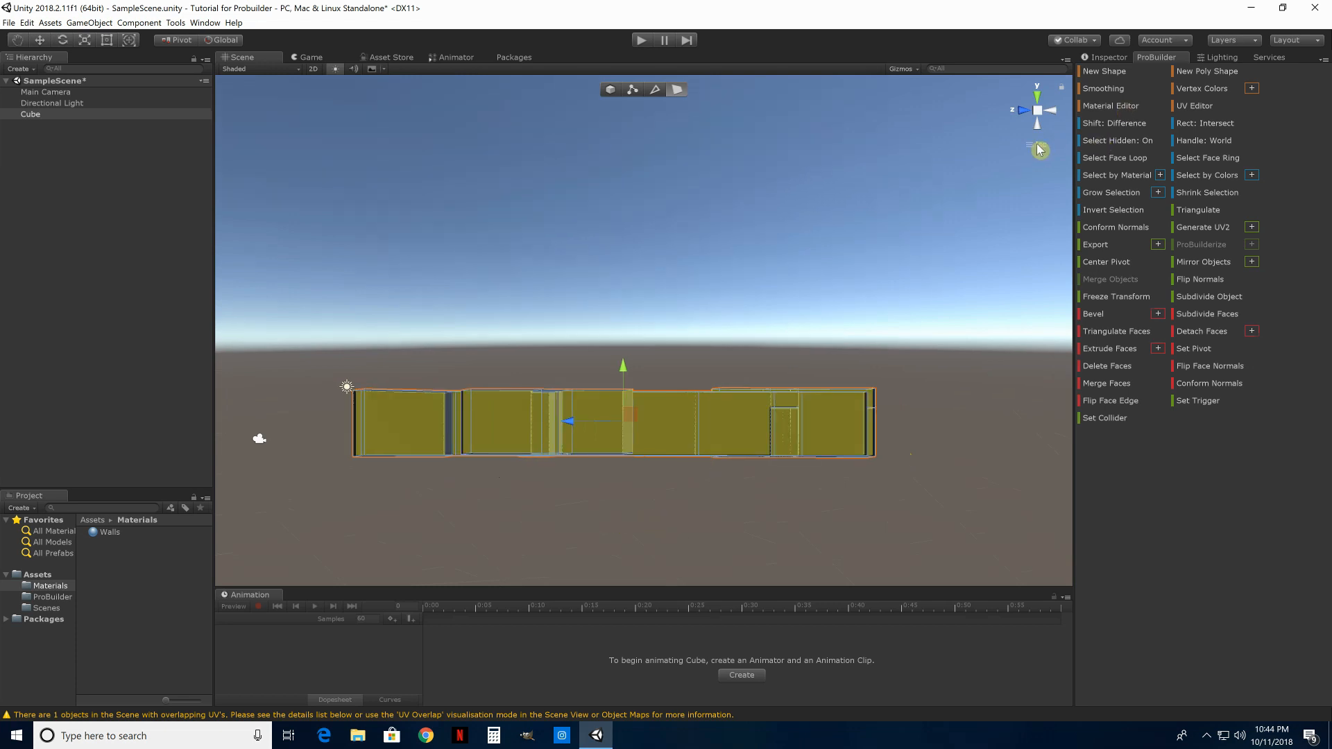
# Switch the scene view to perspective and apply the Walls material to the selected wall faces
pyautogui.keyDown('alt'); pyautogui.moveTo(805, 334); pyautogui.dragTo(1227, 383); pyautogui.keyUp('alt')
pyautogui.moveTo(1224, 383); pyautogui.dragTo(550, 392, button='right')
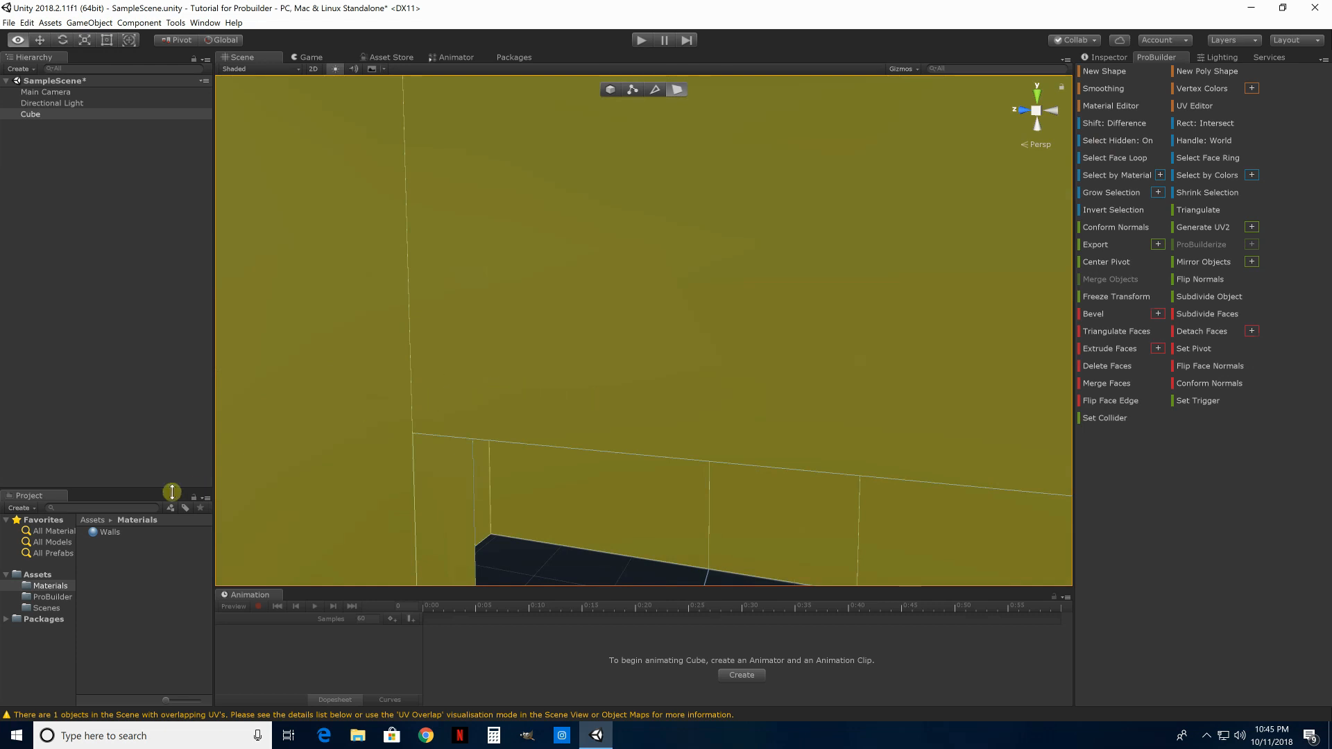
pyautogui.moveTo(110, 532); pyautogui.dragTo(564, 414)
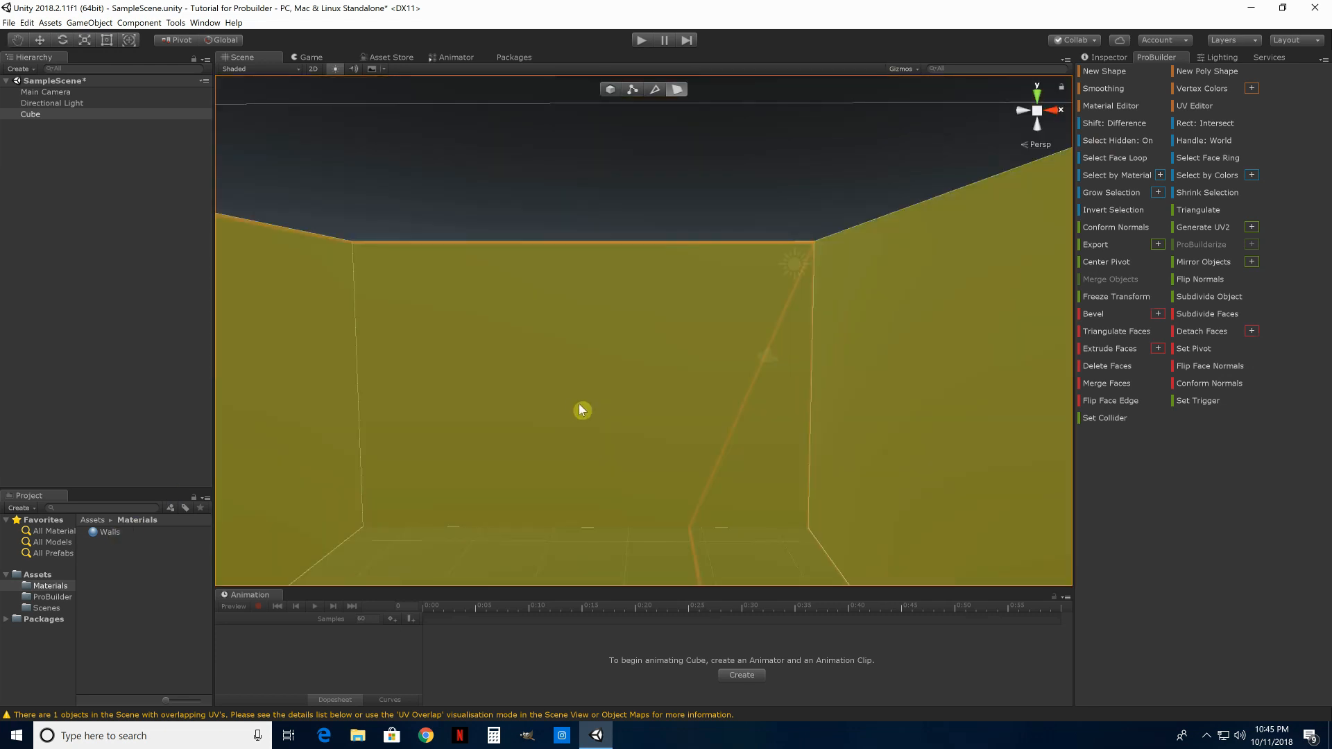
# Switch off the scene view's lighting and check the Walls material in the rooms and corridors
pyautogui.keyDown('alt'); pyautogui.moveTo(805, 545); pyautogui.dragTo(1017, 547); pyautogui.keyUp('alt')
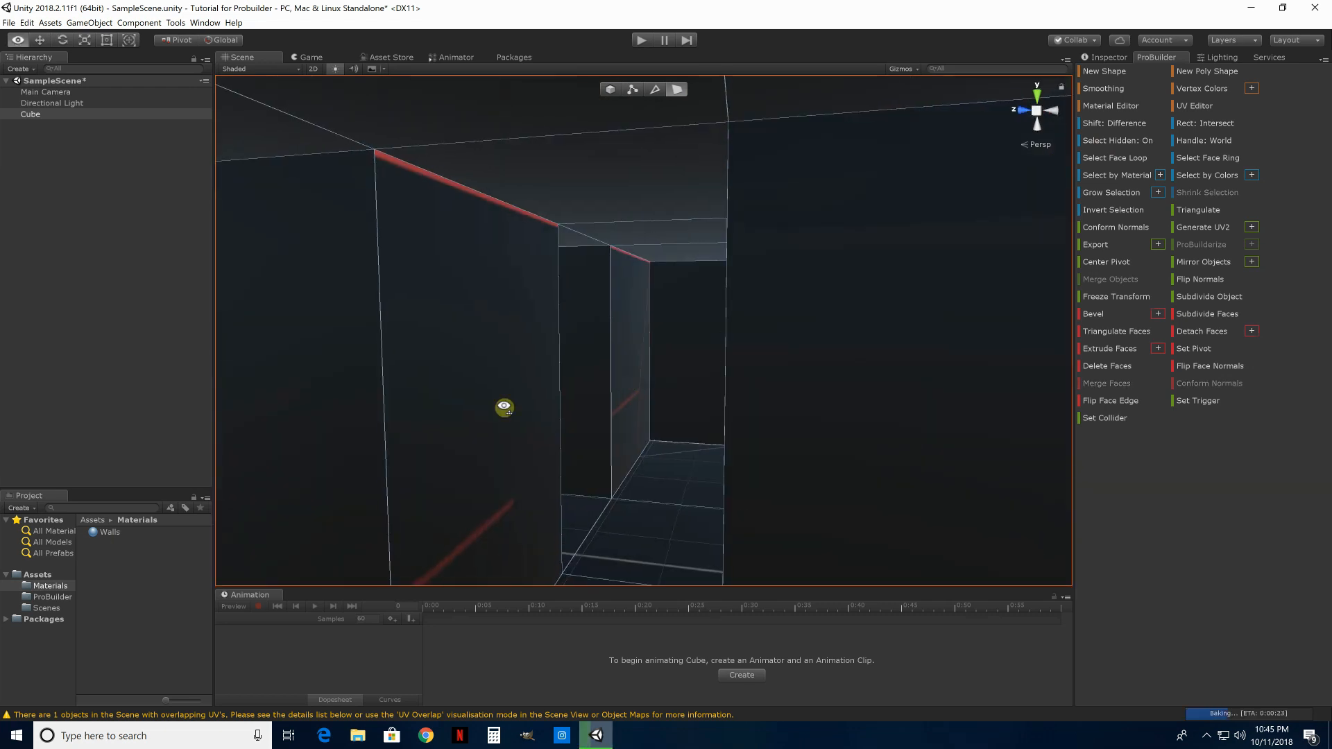
pyautogui.keyDown('alt'); pyautogui.moveTo(499, 410); pyautogui.dragTo(296, 137); pyautogui.keyUp('alt')
pyautogui.click(335, 72)
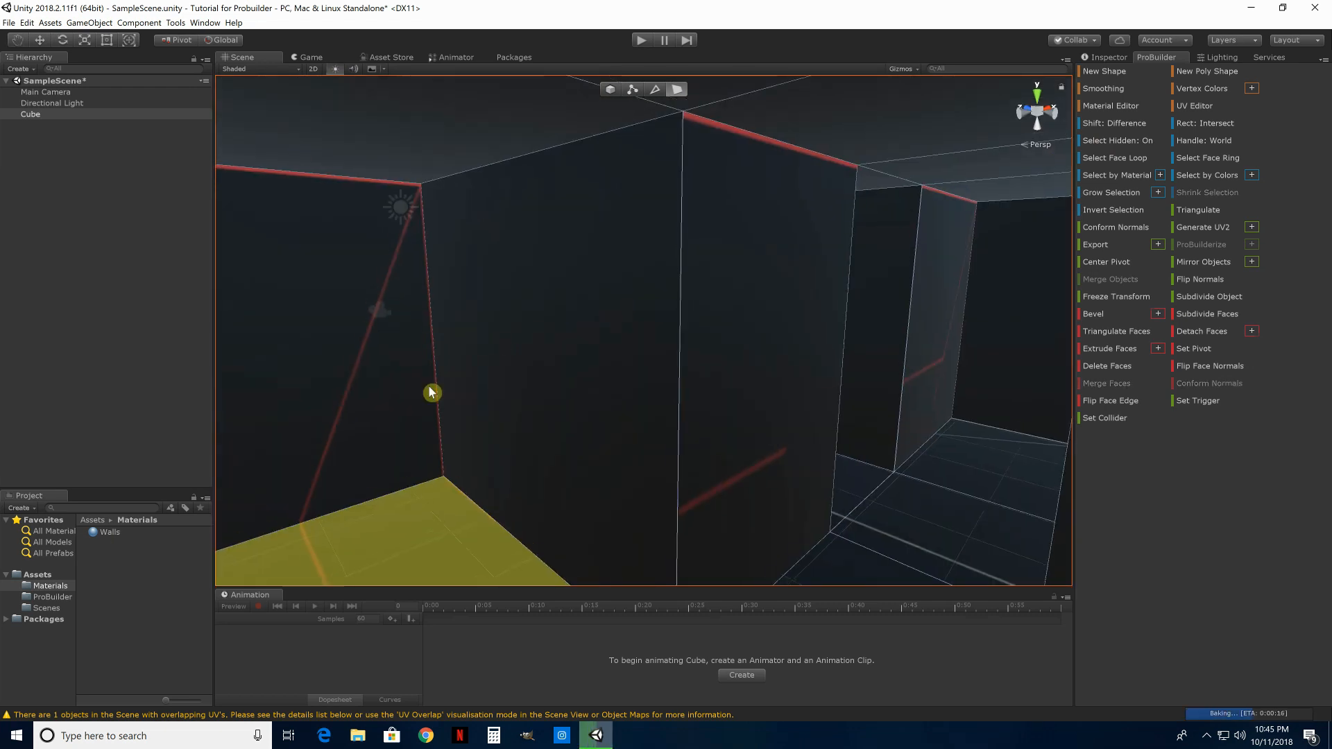
pyautogui.keyDown('alt'); pyautogui.moveTo(764, 440); pyautogui.dragTo(531, 428); pyautogui.keyUp('alt')
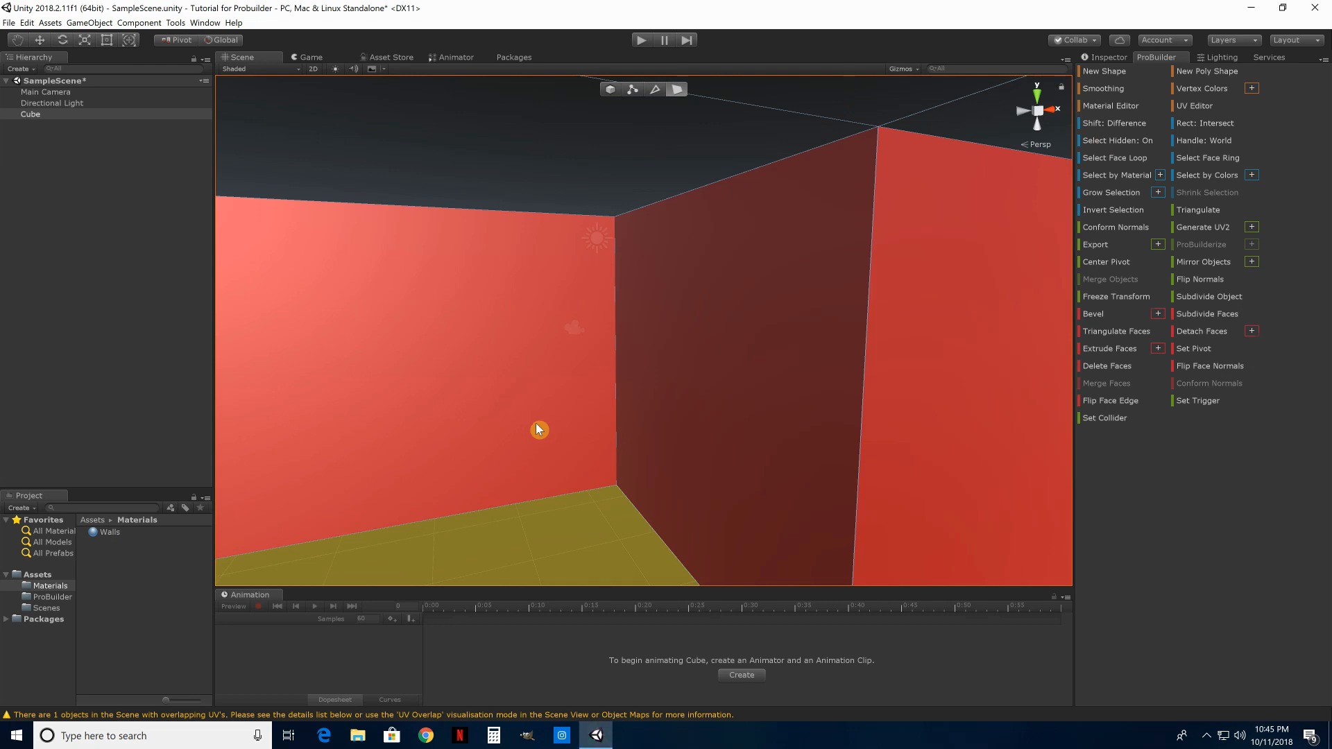
pyautogui.keyDown('alt'); pyautogui.moveTo(565, 453); pyautogui.dragTo(773, 482); pyautogui.keyUp('alt')
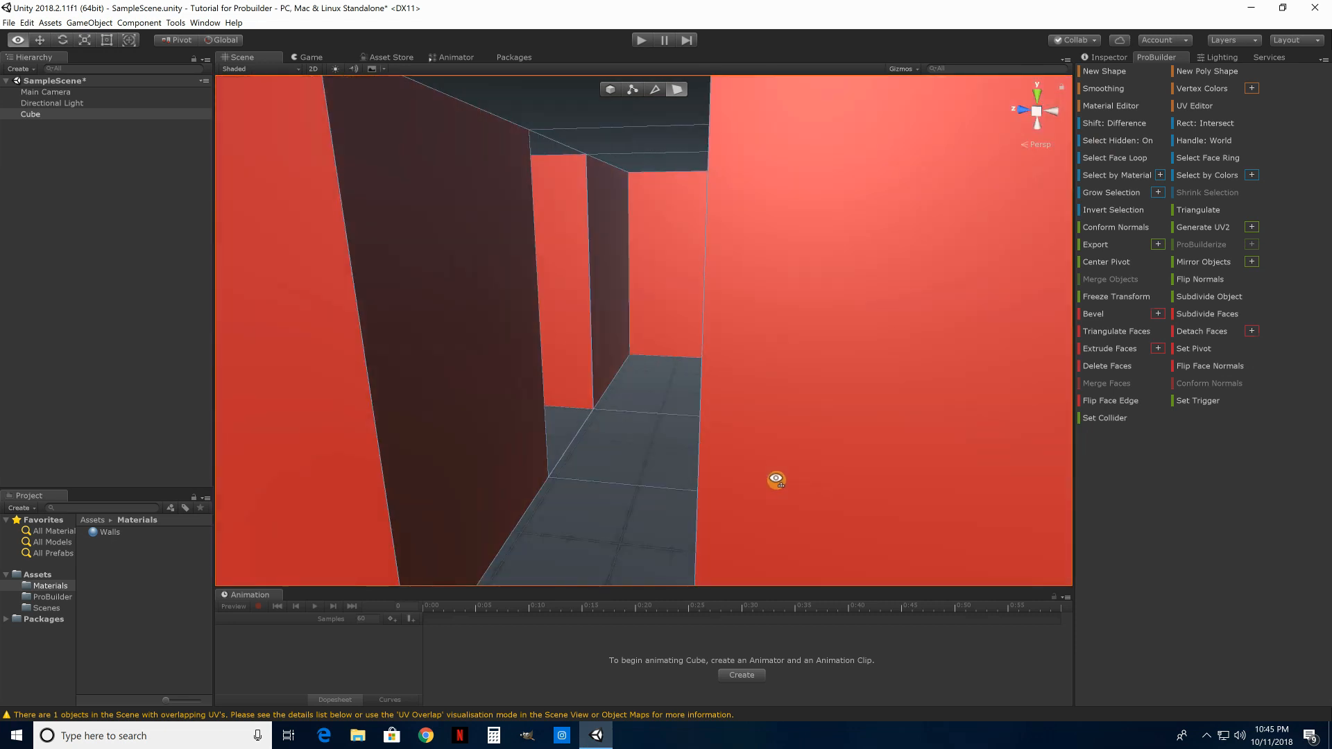
pyautogui.keyDown('alt'); pyautogui.moveTo(678, 506); pyautogui.dragTo(673, 495); pyautogui.keyUp('alt')
# Check floor face selection inside and from above the building, and turn off selection of hidden faces
pyautogui.click(688, 487)
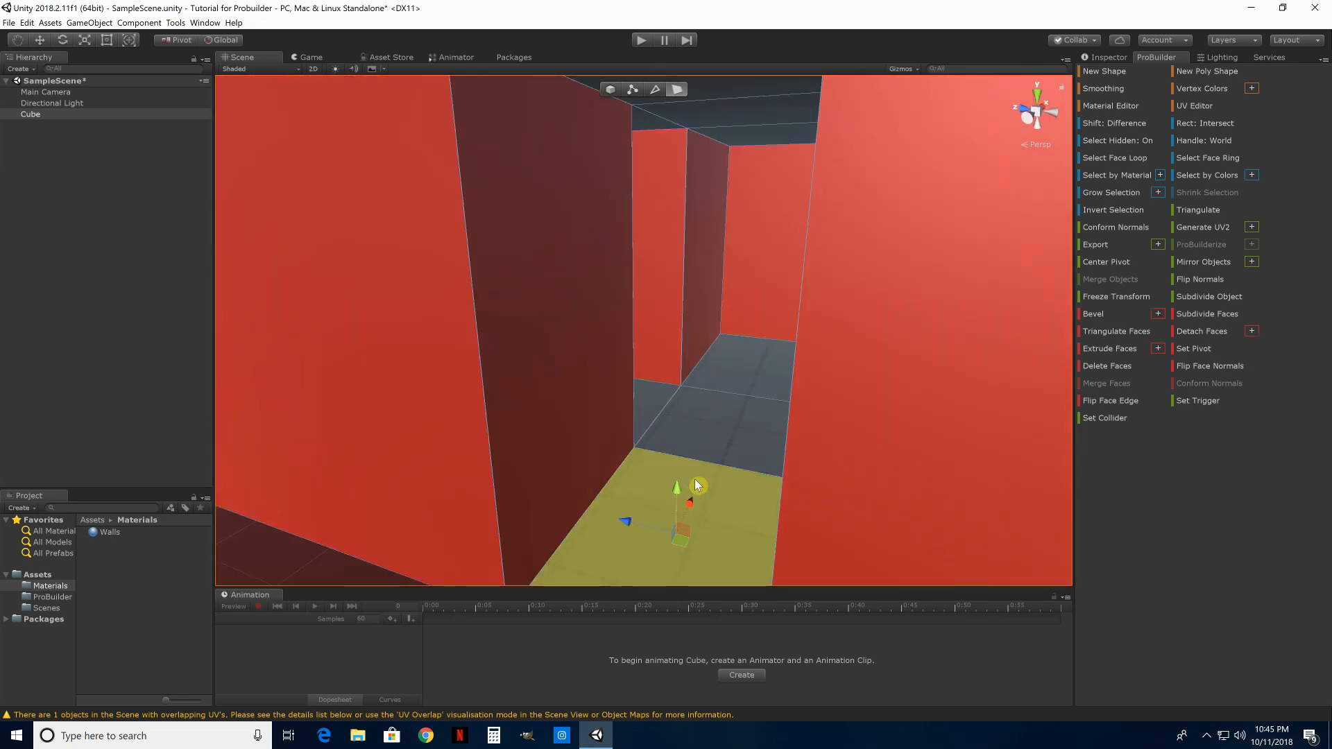
pyautogui.keyDown('alt'); pyautogui.moveTo(694, 453); pyautogui.dragTo(446, 241); pyautogui.keyUp('alt')
pyautogui.moveTo(446, 241); pyautogui.dragTo(575, 32, button='right')
pyautogui.scroll(-10, 575, 32)
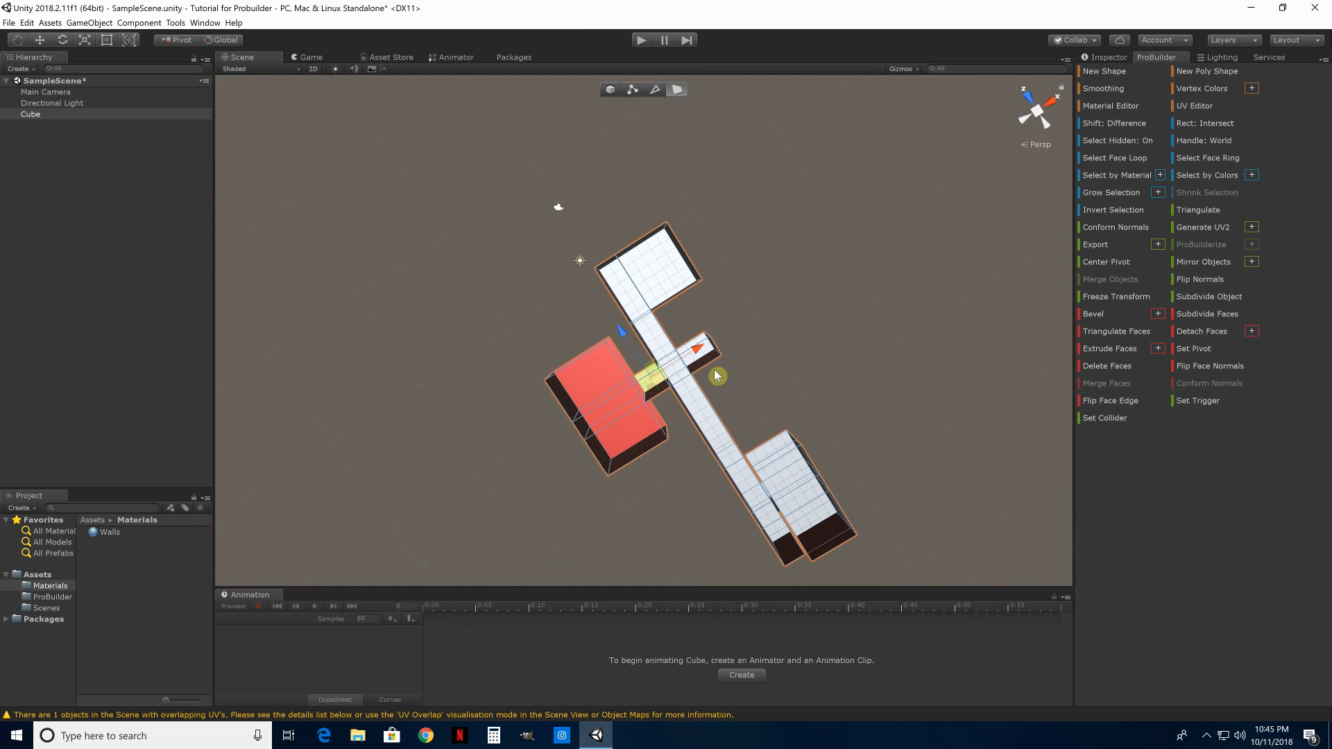
pyautogui.click(653, 274)
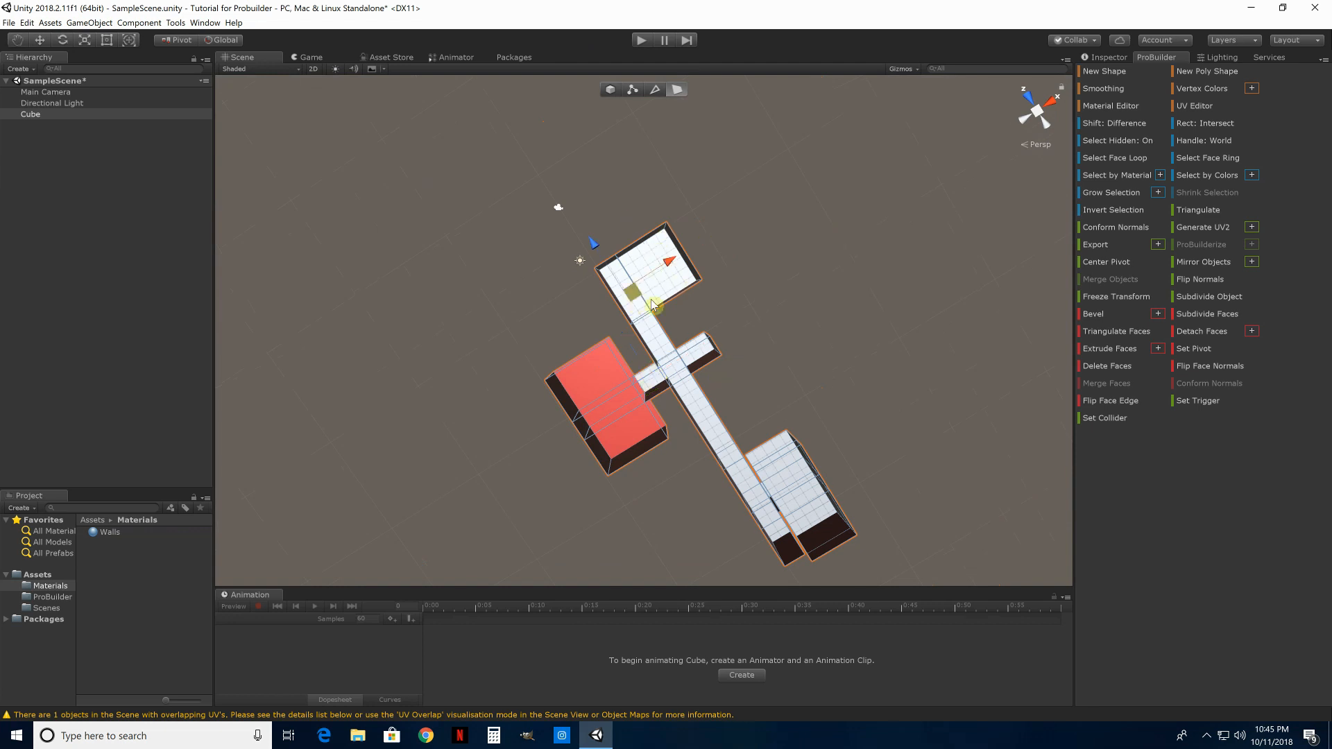
pyautogui.moveTo(703, 297)
pyautogui.mouseDown(button='right')
pyautogui.moveTo(651, 333)
pyautogui.moveTo(679, 292)
pyautogui.mouseUp(button='right')
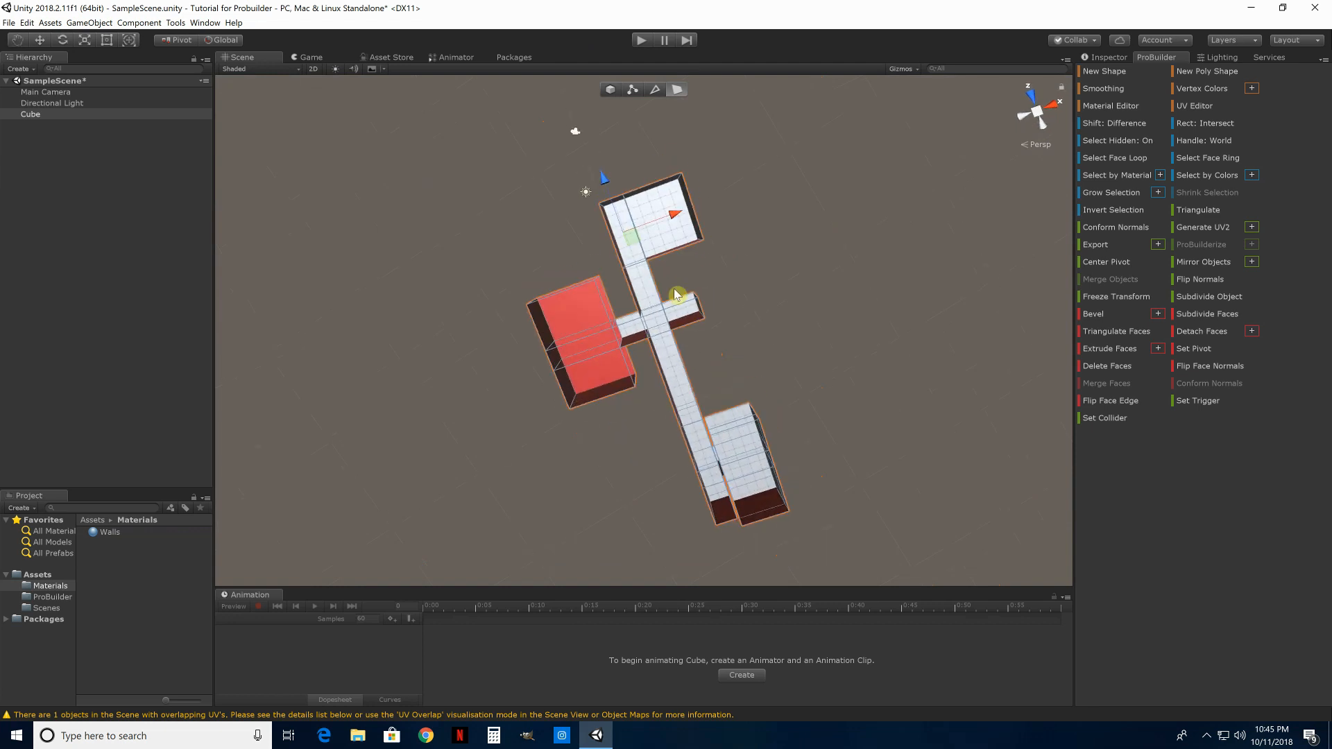
pyautogui.click(1131, 147)
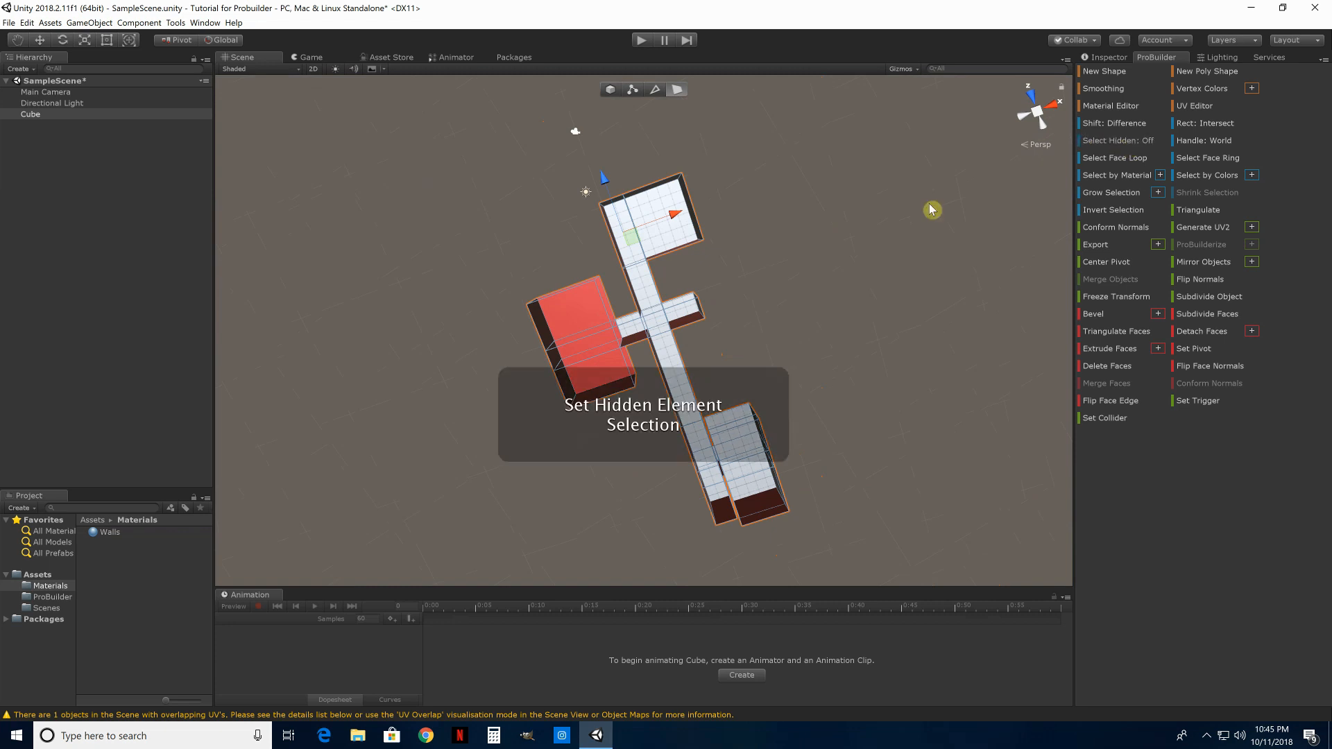
# Select a corridor floor face and grow the selection across the floor, restricted to a max angle of 42 with Iterative off
pyautogui.moveTo(809, 305); pyautogui.dragTo(176, 147, button='right')
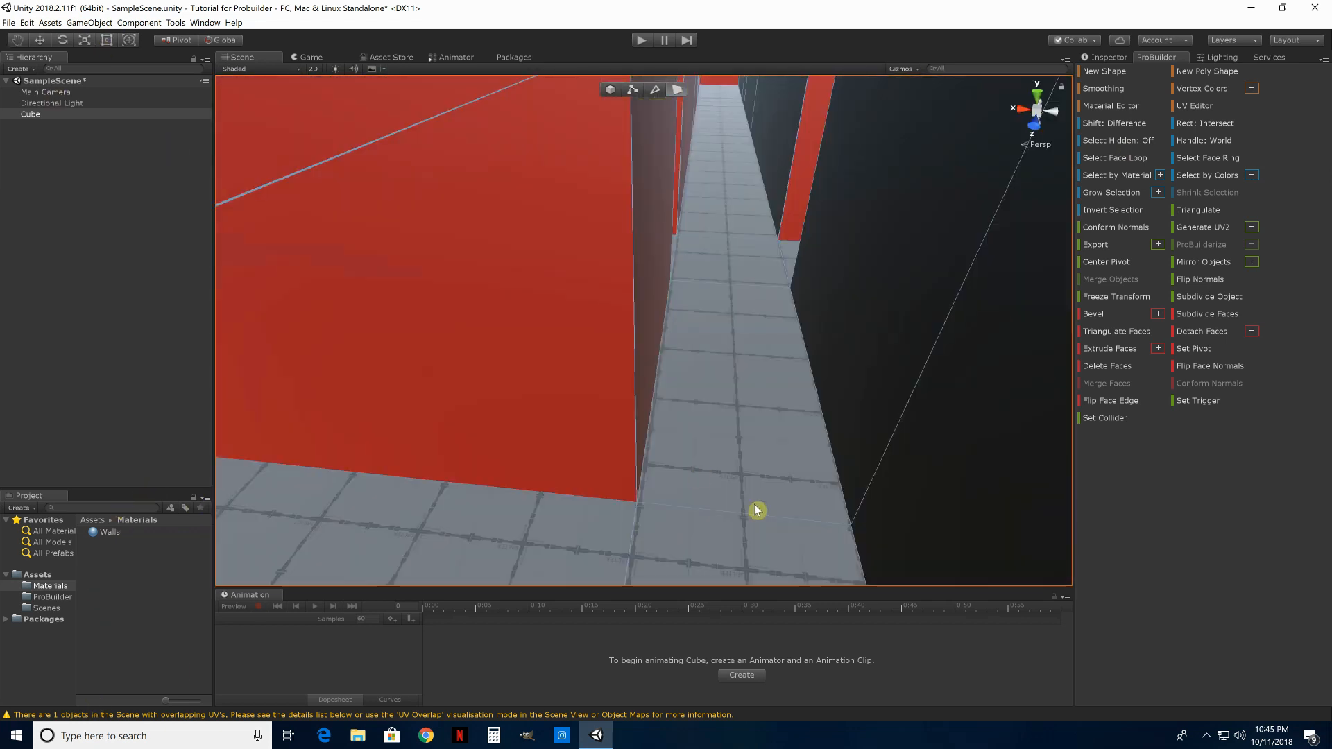
pyautogui.click(734, 415)
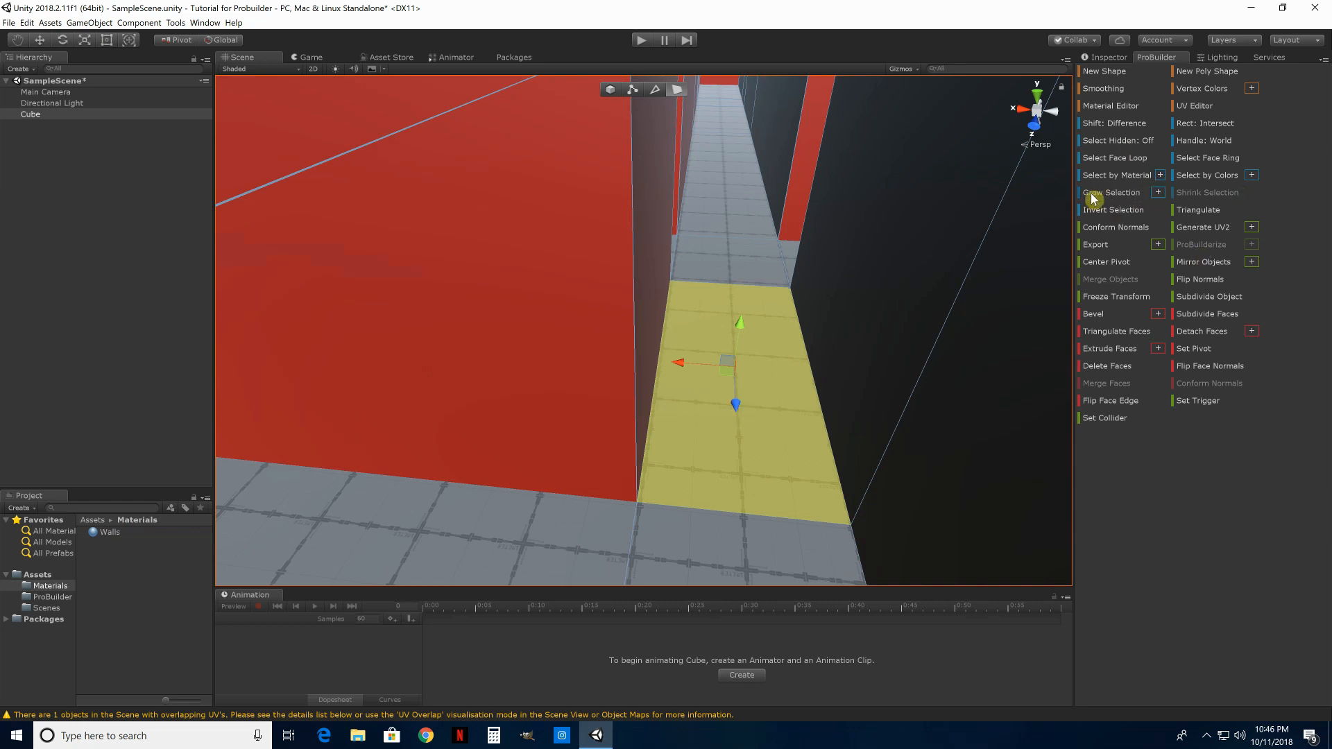
pyautogui.click(1159, 193)
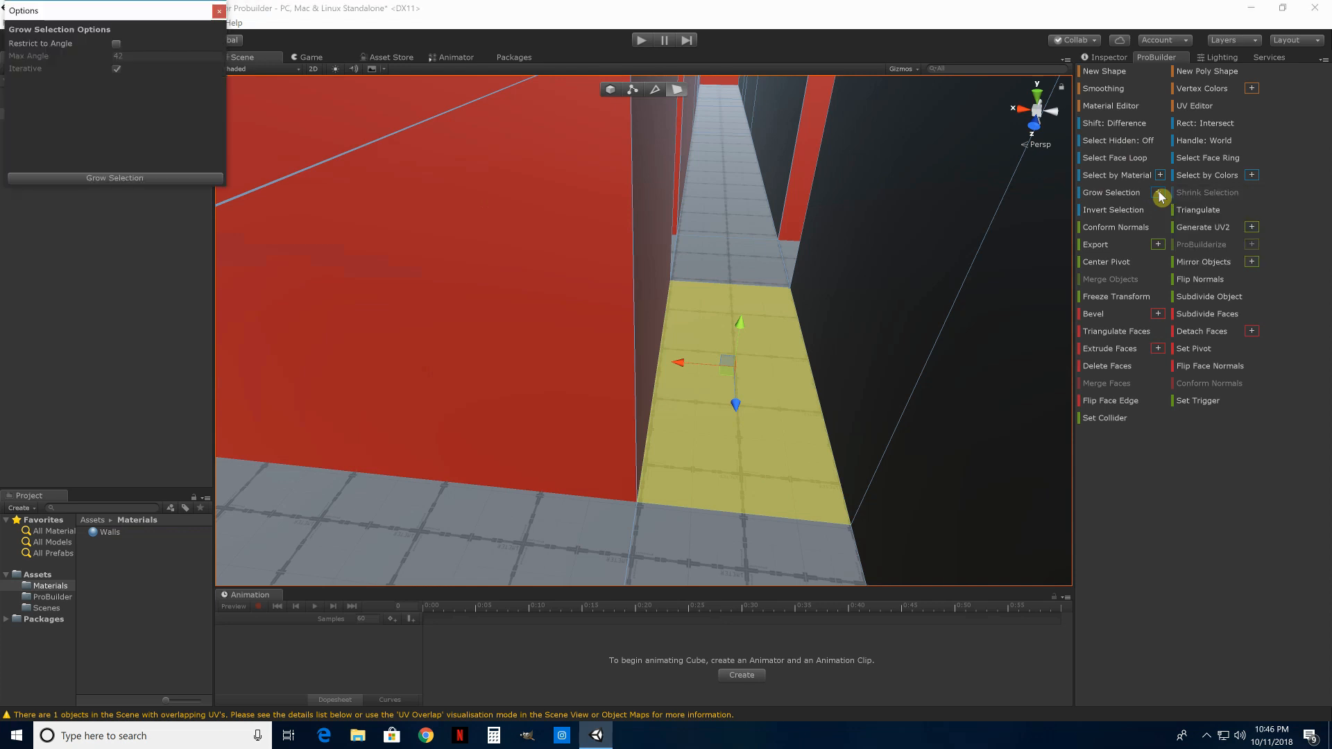
pyautogui.click(115, 44)
pyautogui.click(111, 58)
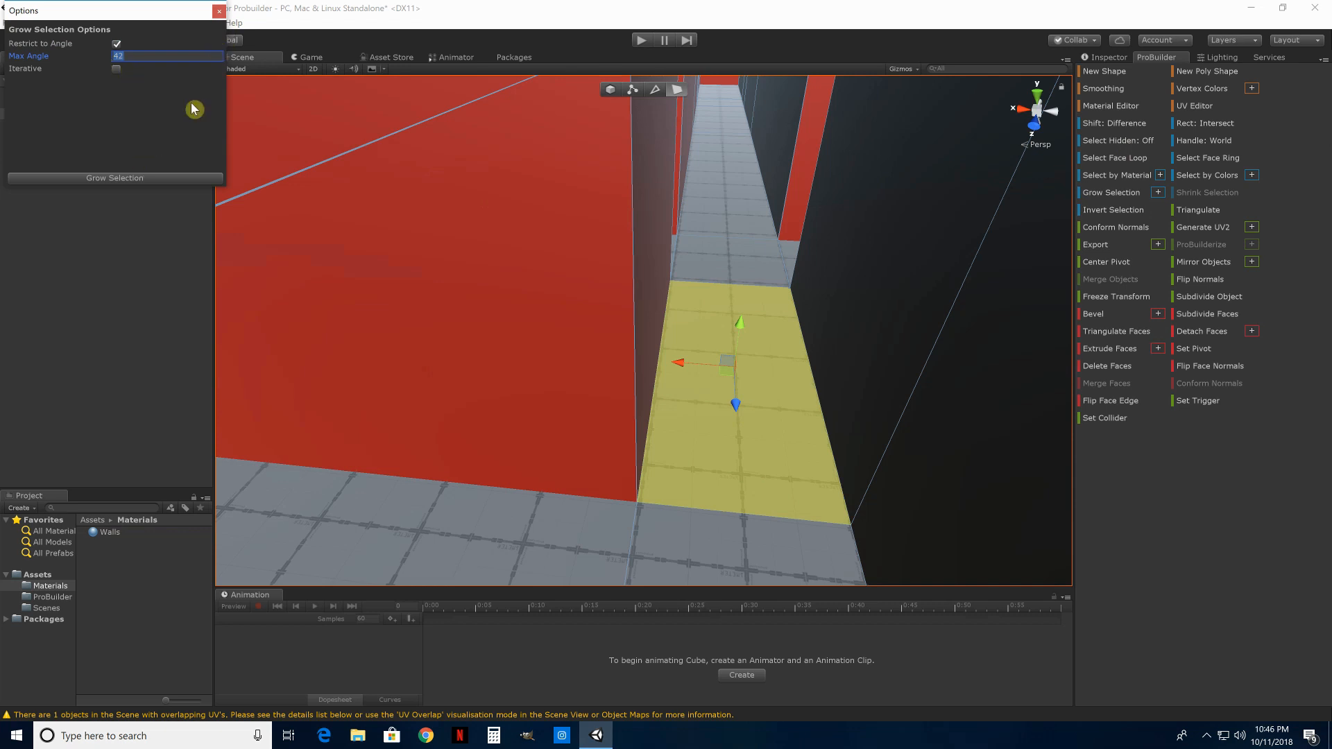
pyautogui.click(156, 177)
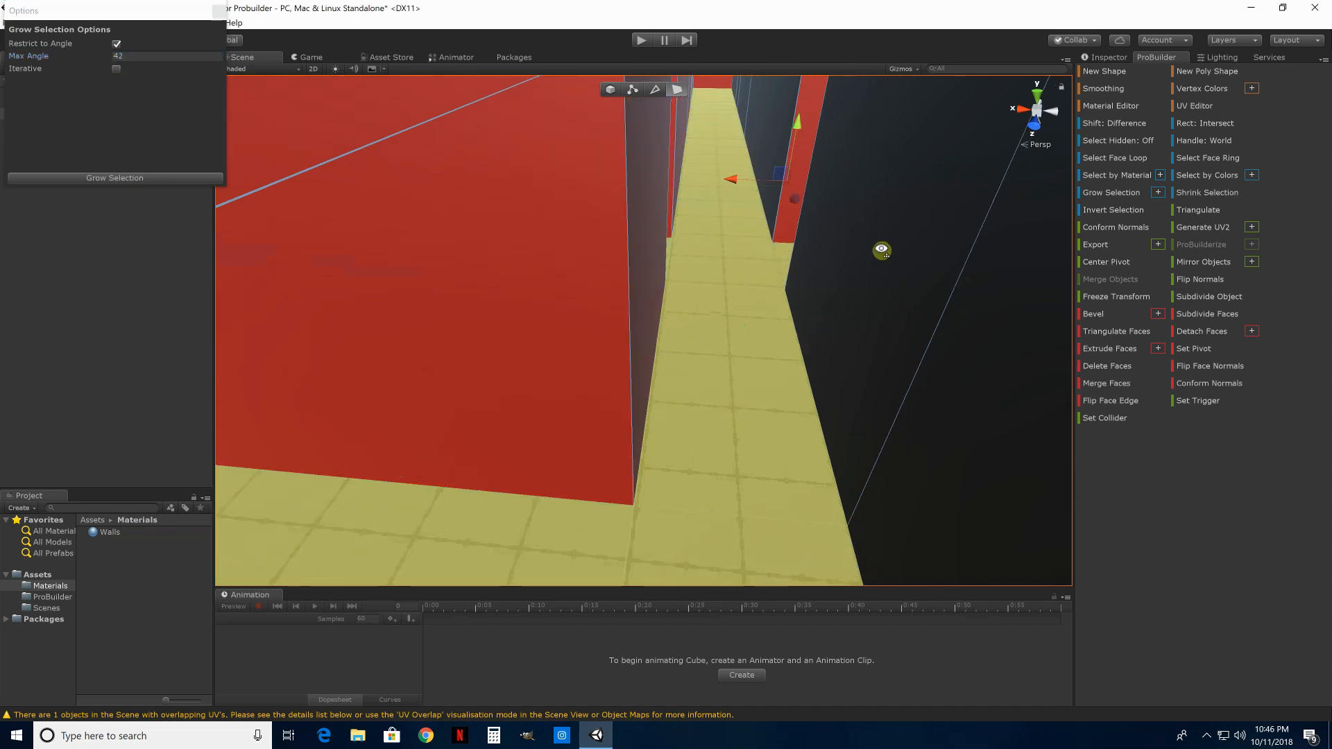
pyautogui.moveTo(881, 251); pyautogui.dragTo(983, 167, button='right')
pyautogui.moveTo(1068, 278); pyautogui.dragTo(152, 326, button='right')
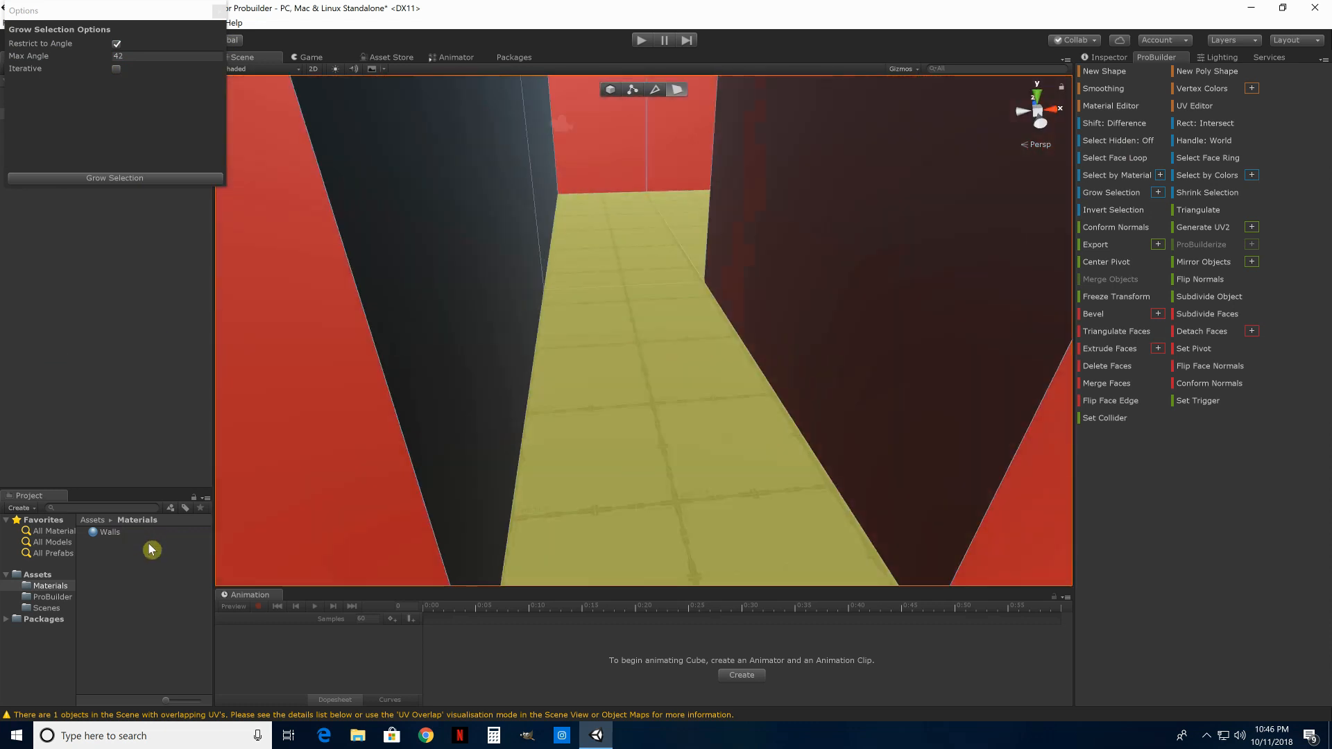
# Create a new material named Floor in the Materials folder
pyautogui.rightClick(123, 551)
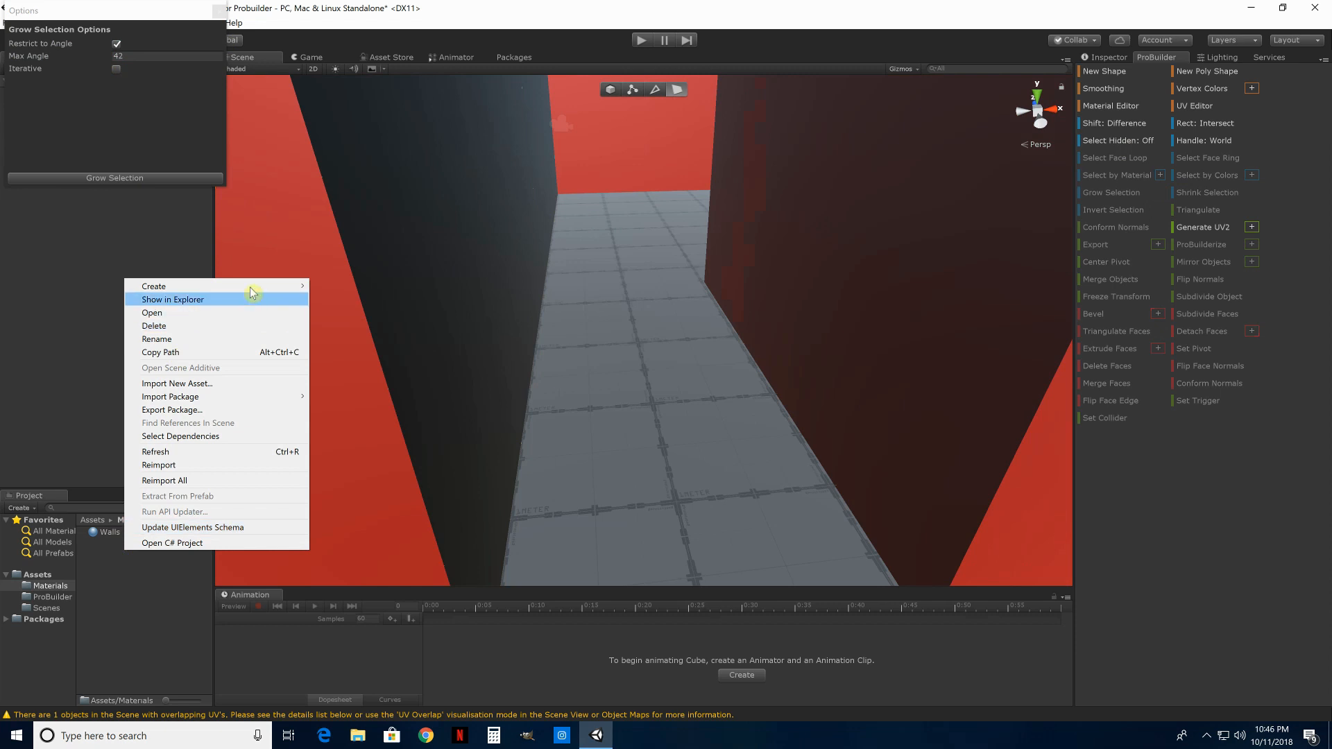
pyautogui.moveTo(250, 287)
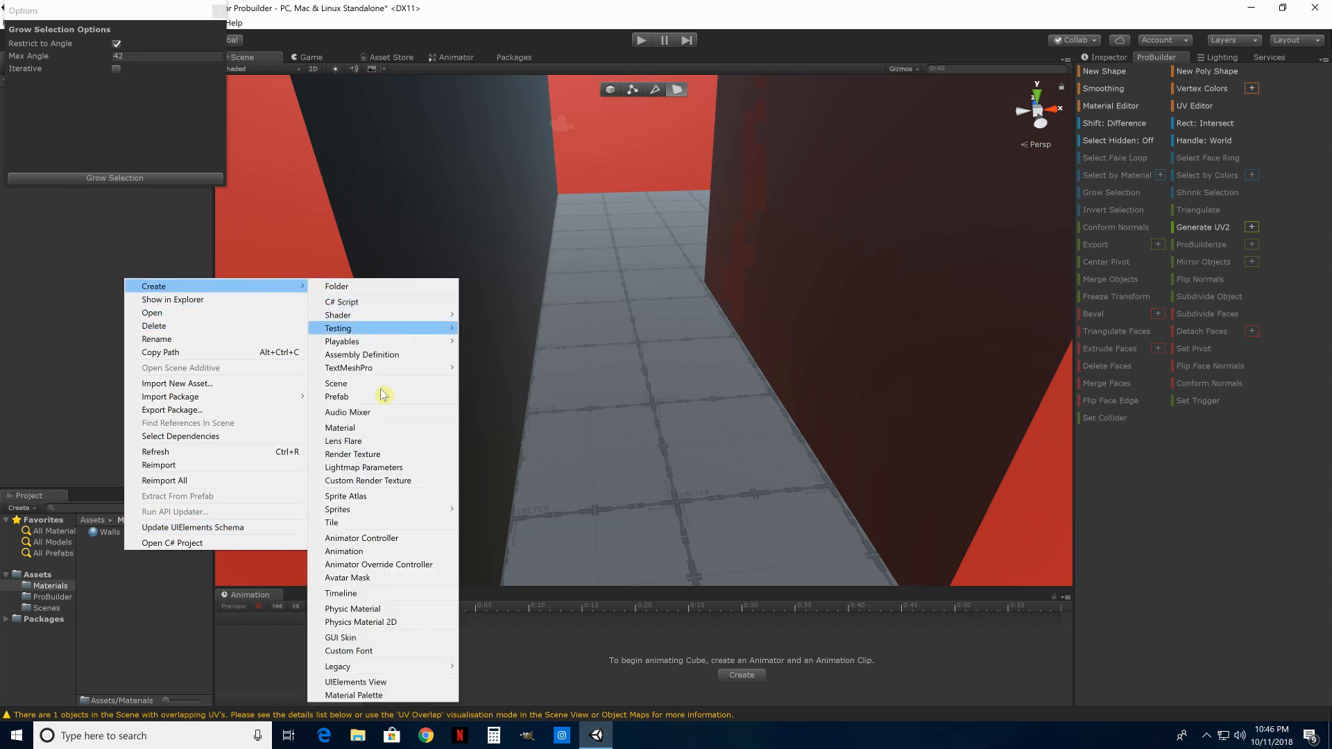
pyautogui.click(388, 428)
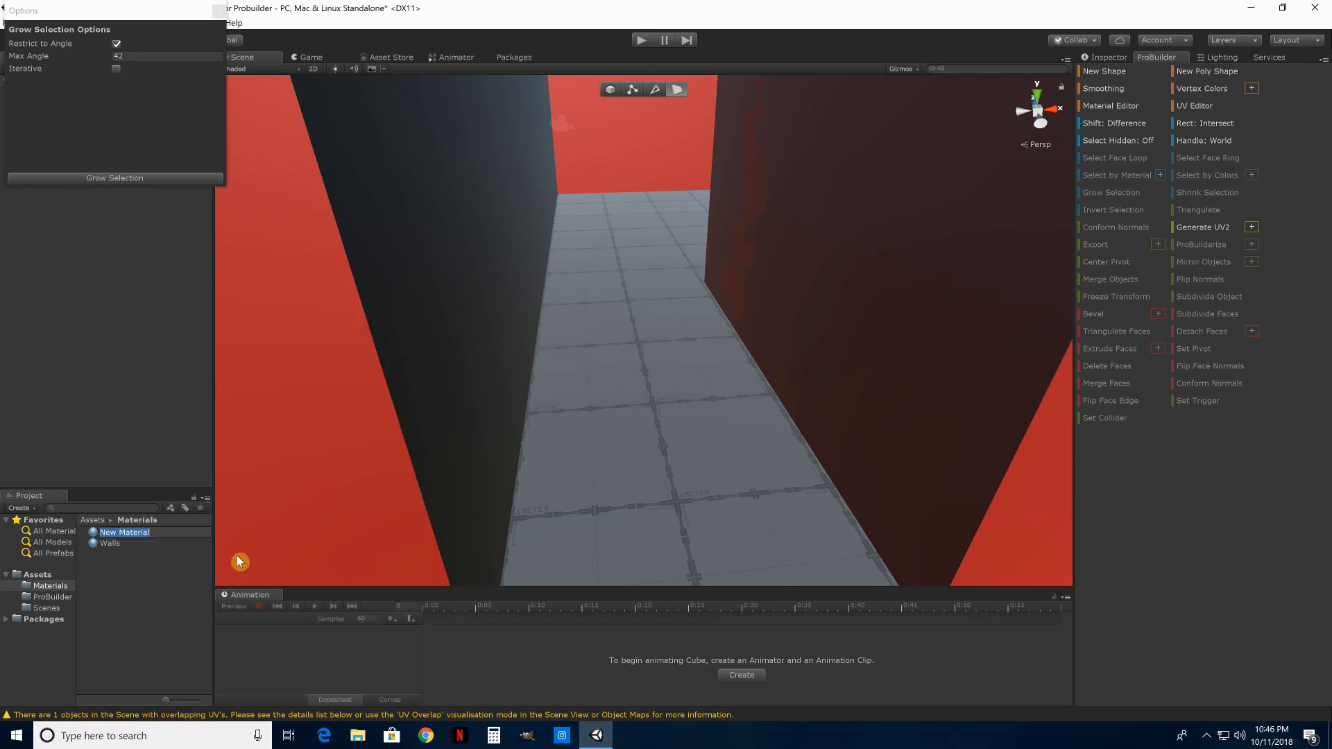
pyautogui.write('Floor')
pyautogui.press('Return')
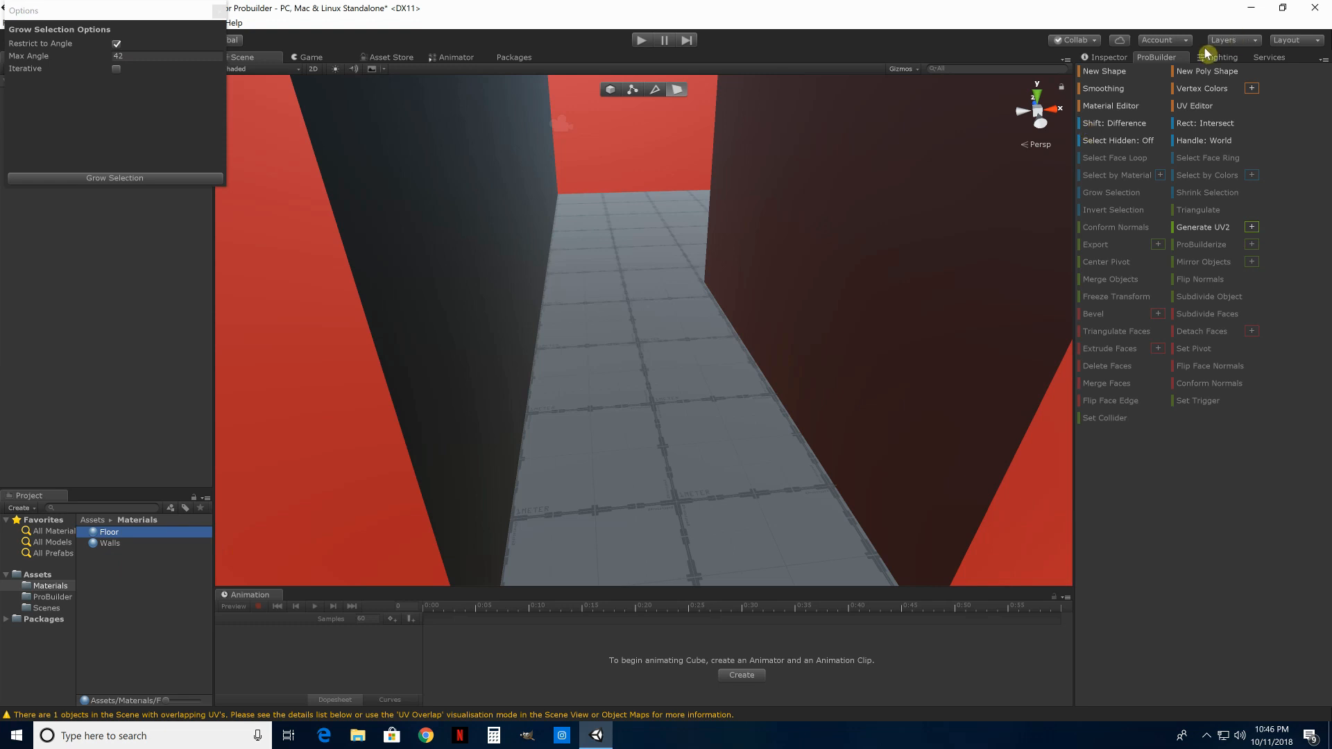
# Set the Floor material's albedo to dark brown 3D2510 and apply it to the selected floor faces
pyautogui.click(1109, 59)
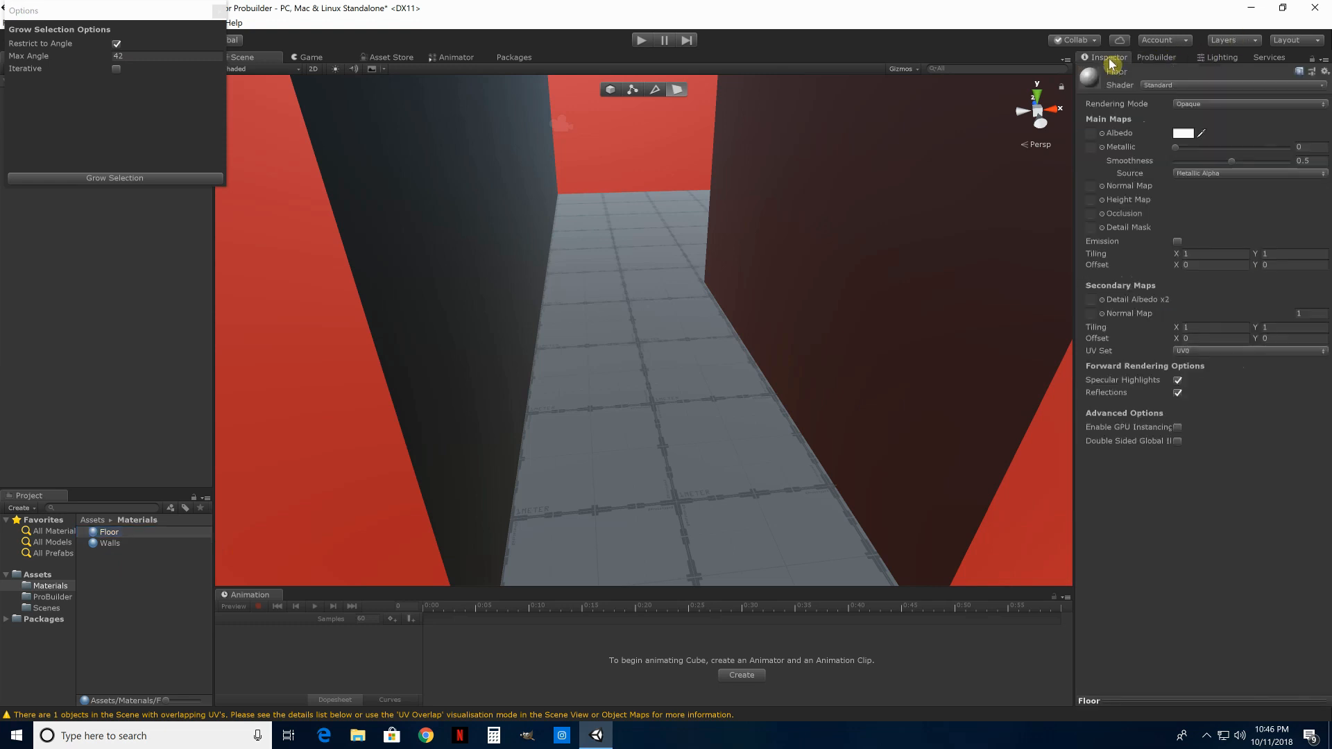
pyautogui.click(1192, 134)
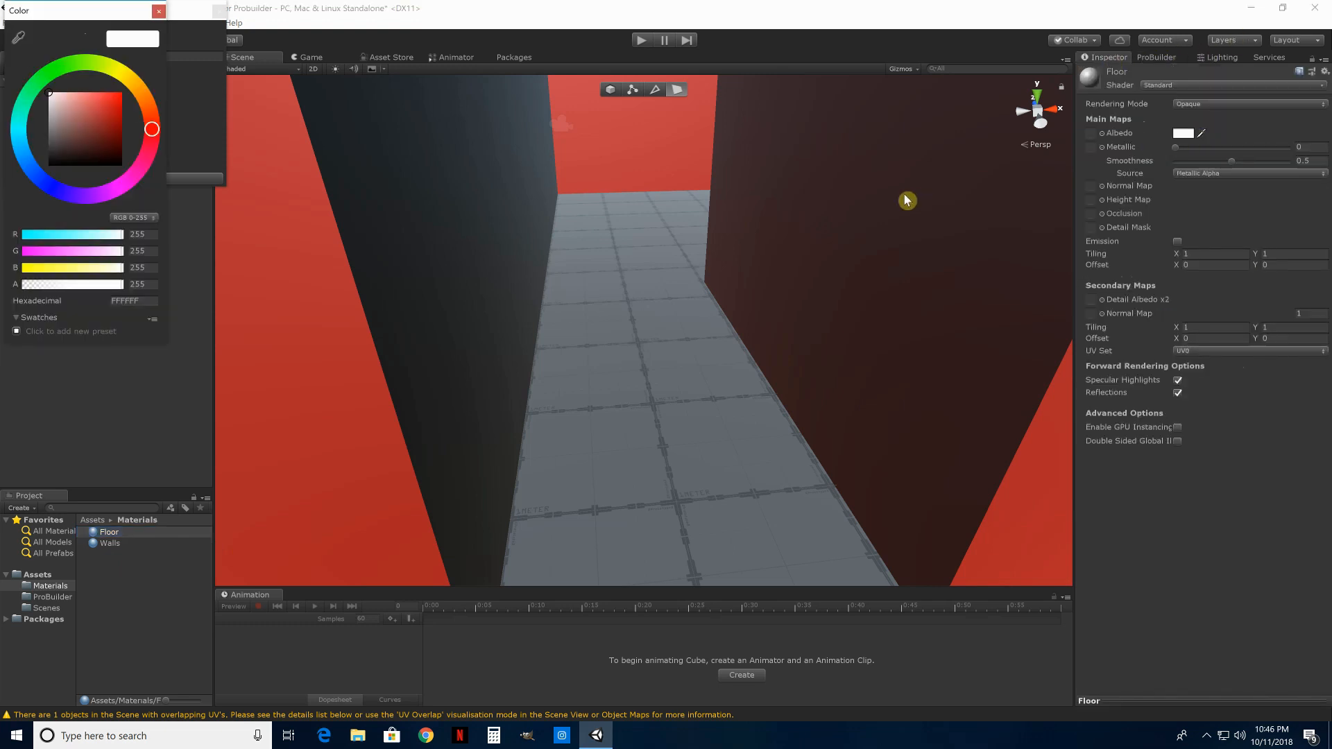
pyautogui.moveTo(151, 129); pyautogui.dragTo(147, 101)
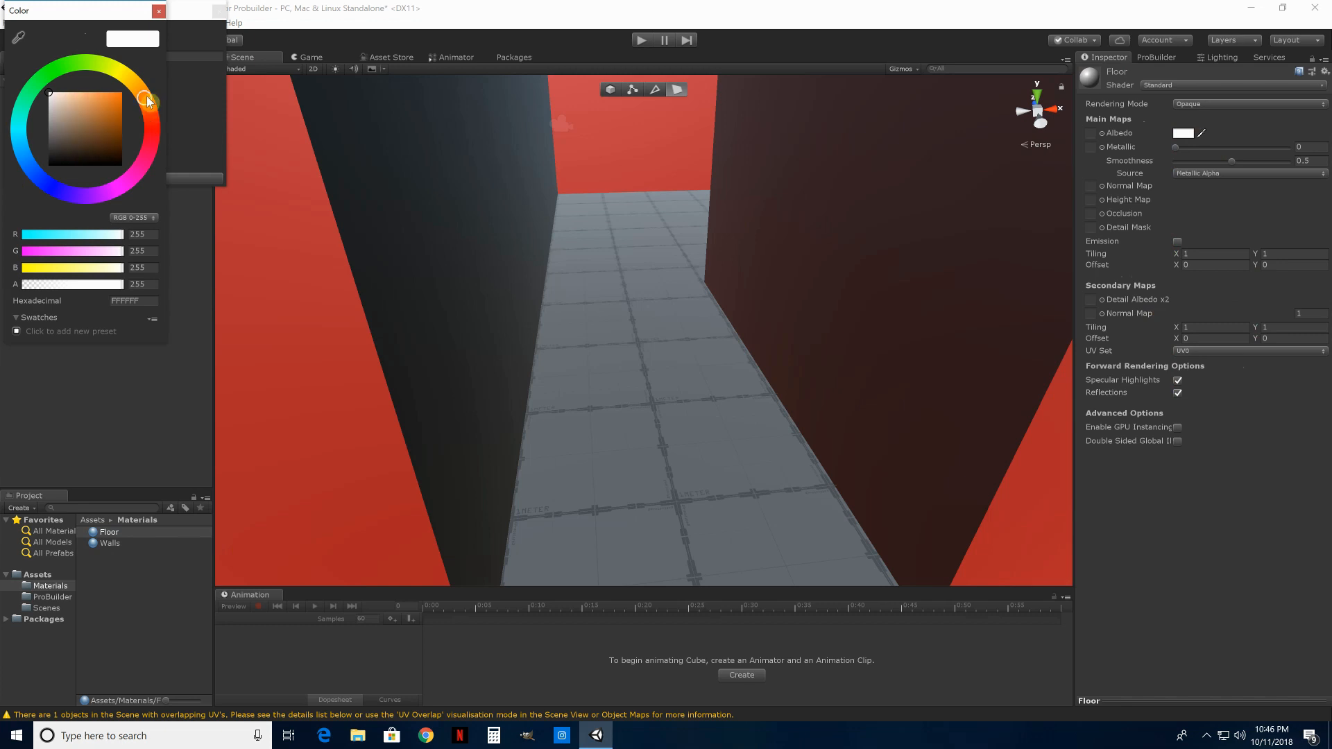
pyautogui.click(104, 149)
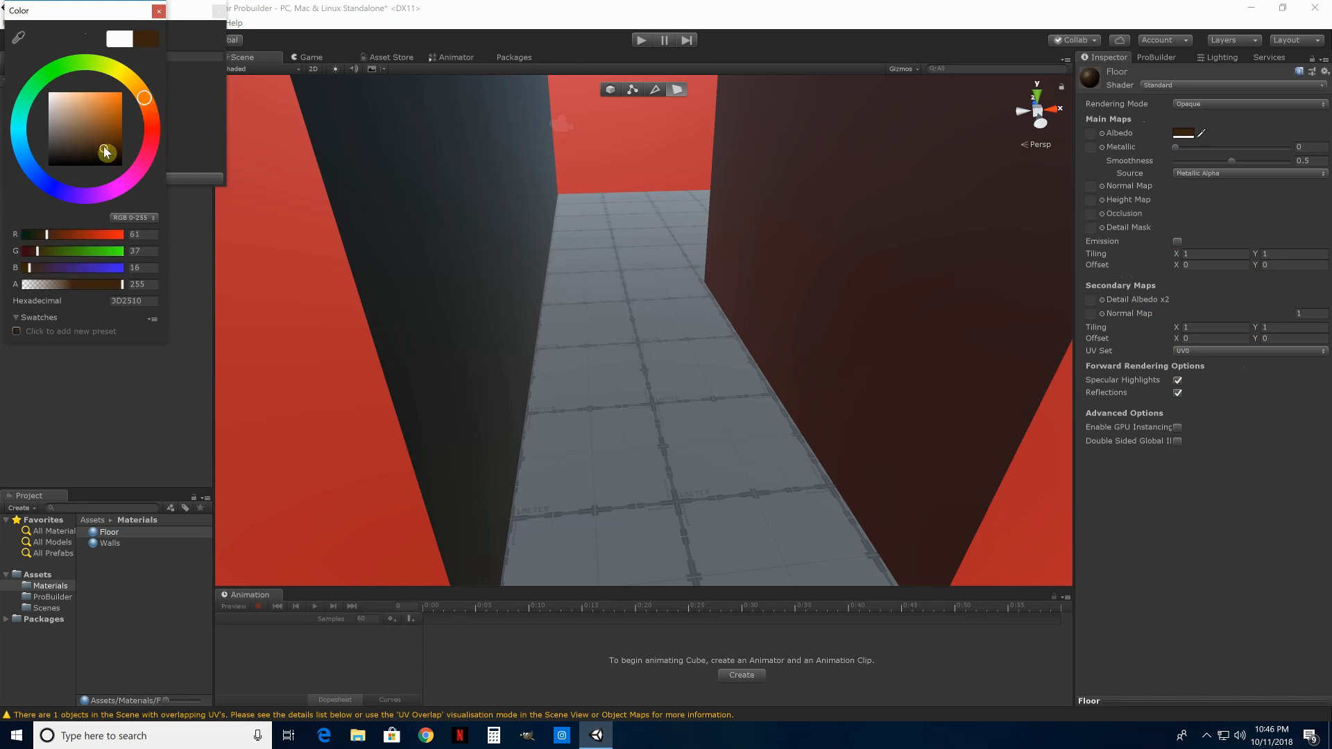
pyautogui.click(160, 12)
pyautogui.moveTo(97, 533); pyautogui.dragTo(606, 473)
pyautogui.click(660, 443)
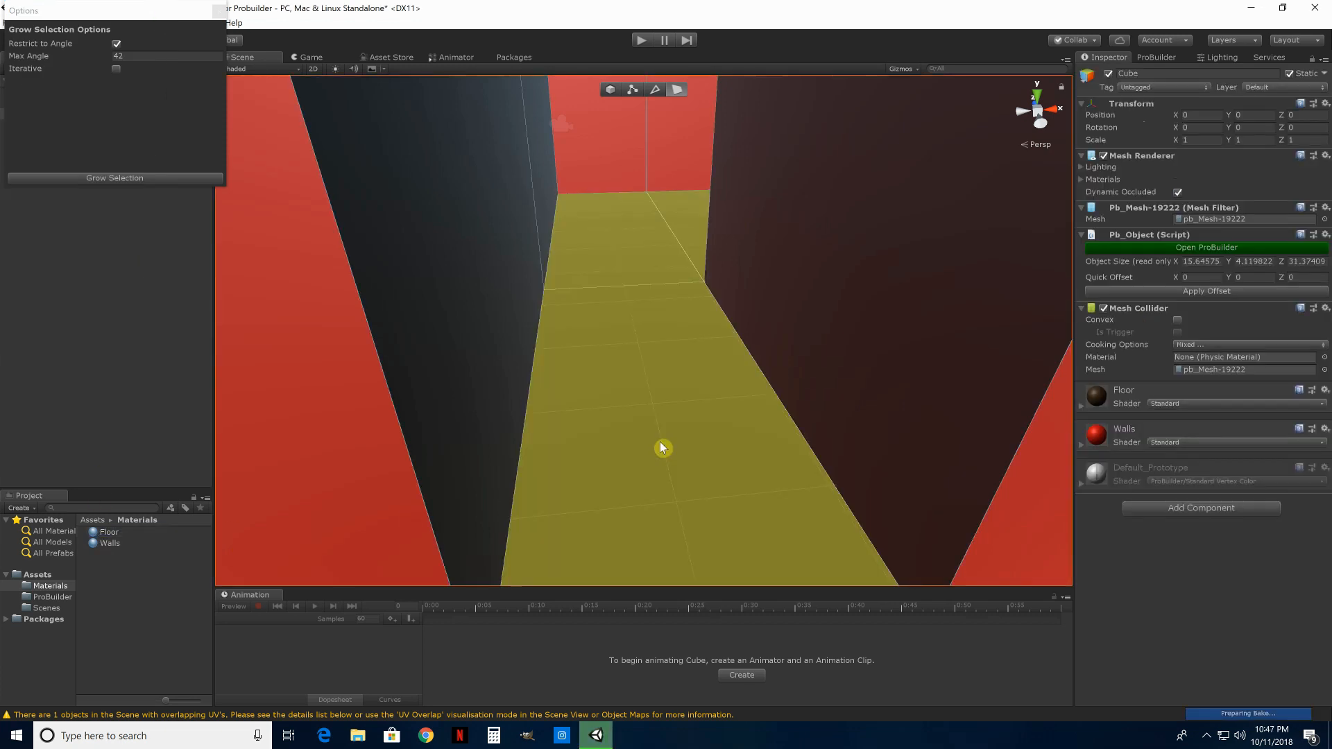
# Inspect the Floor material along the corridors, selecting single faces and growing the selection across the floor again
pyautogui.moveTo(982, 409); pyautogui.dragTo(435, 268, button='right')
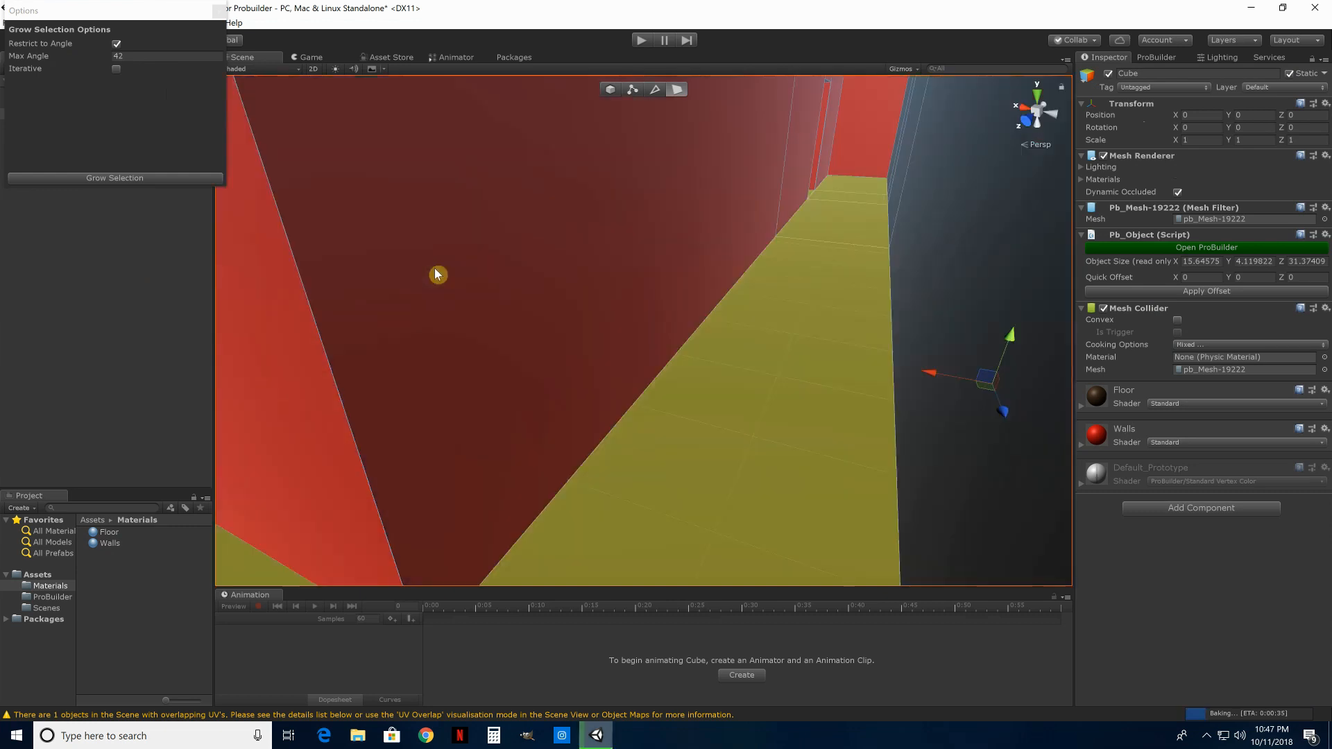
pyautogui.click(594, 347)
pyautogui.click(776, 394)
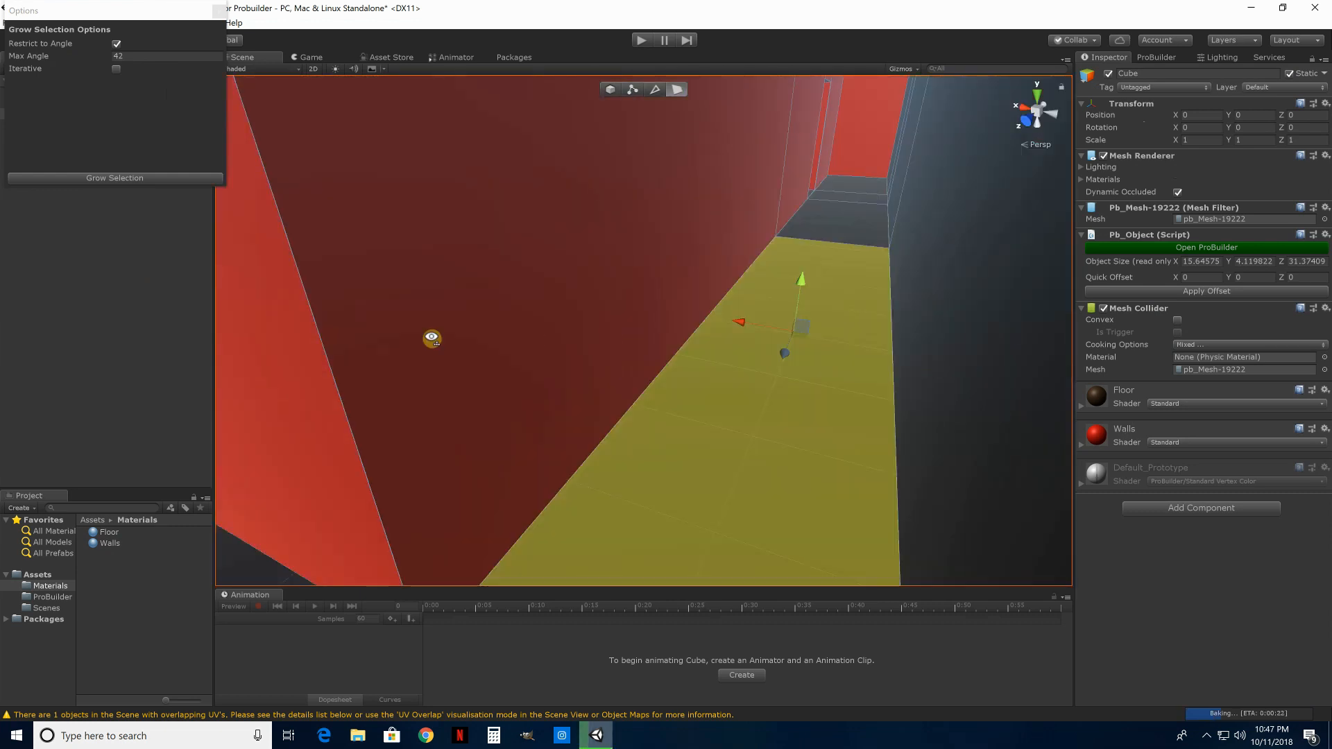
pyautogui.moveTo(432, 338); pyautogui.dragTo(123, 336, button='right')
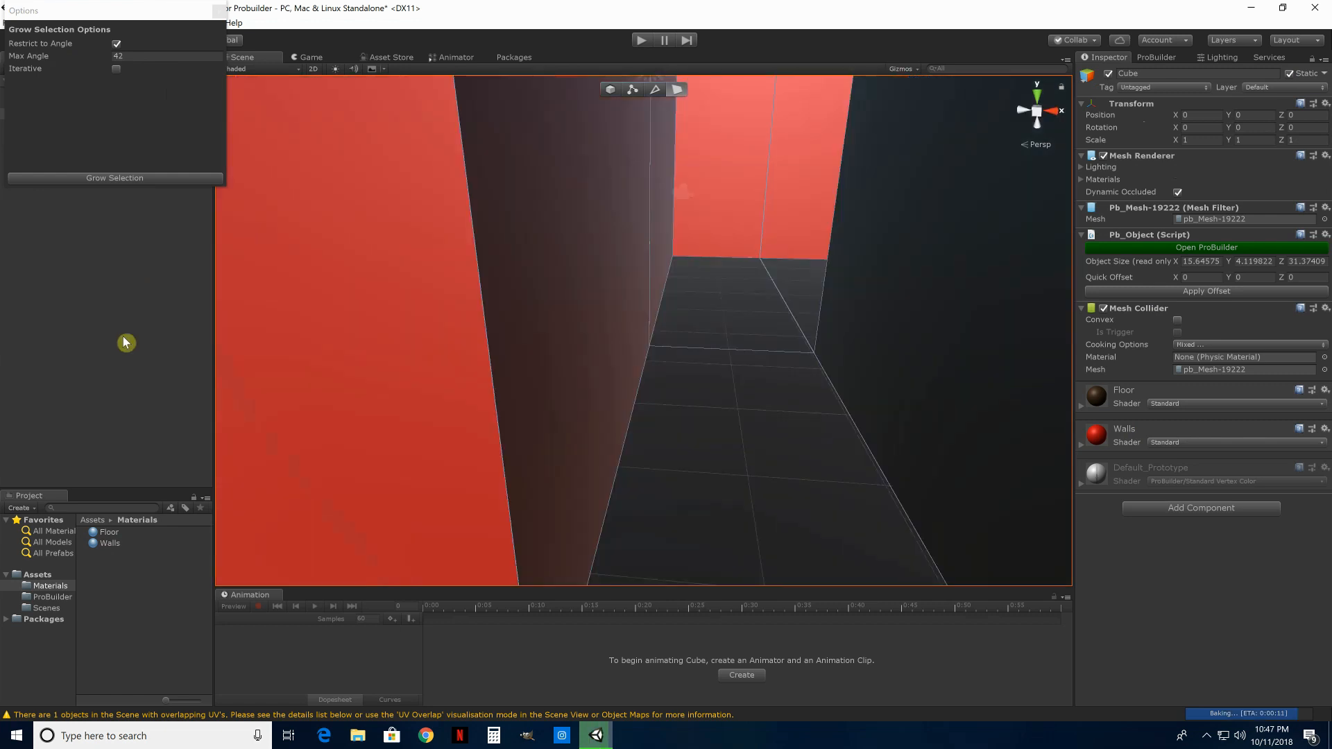
pyautogui.hotkey('alt', 'g')
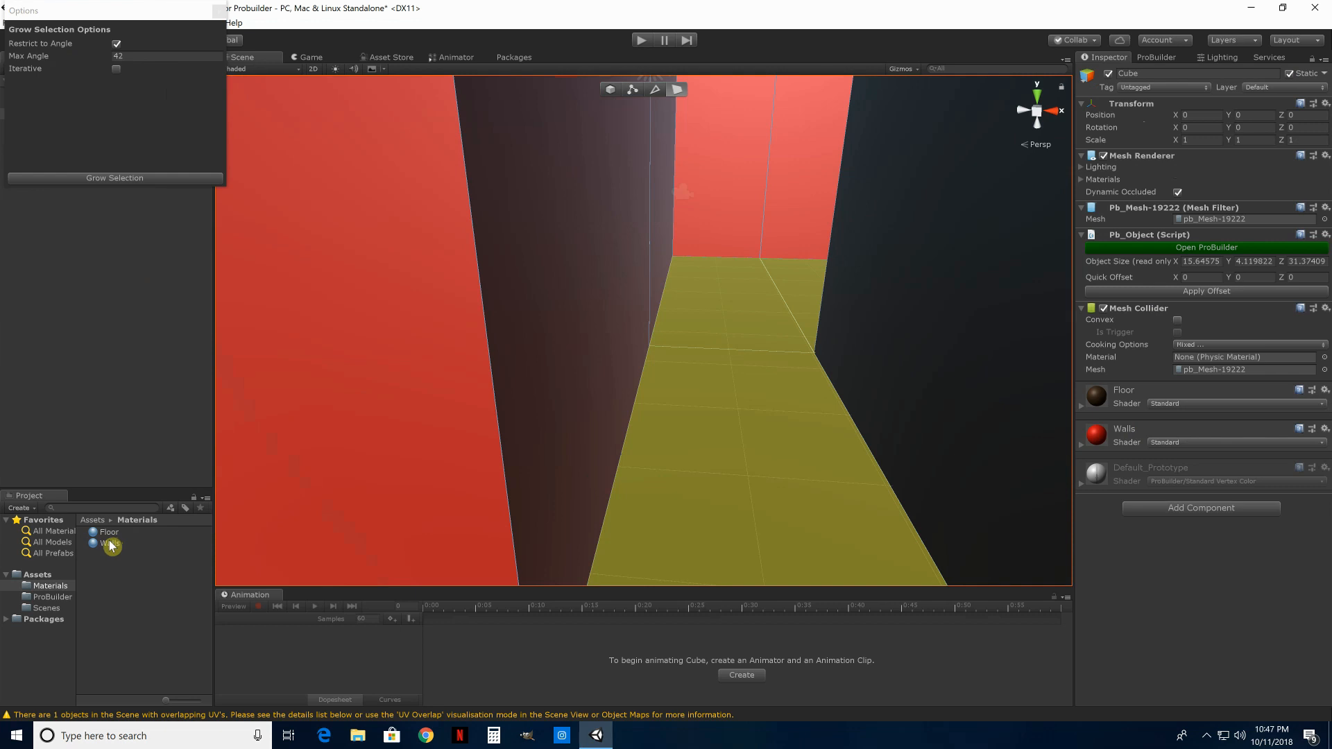
pyautogui.moveTo(105, 544); pyautogui.dragTo(735, 481)
pyautogui.click(871, 424)
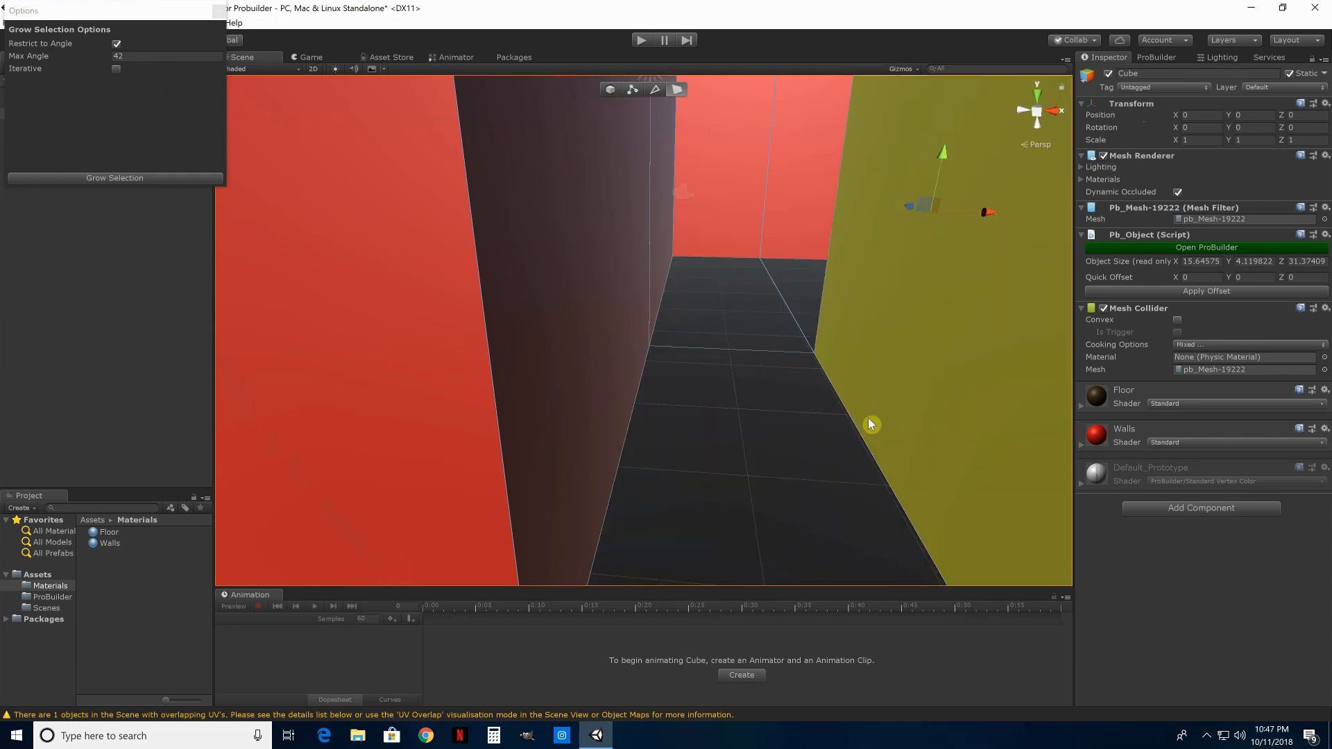
# Select a corridor ceiling face and grow the selection across the connected ceiling faces
pyautogui.moveTo(809, 448); pyautogui.dragTo(1106, 630, button='right')
pyautogui.moveTo(692, 583); pyautogui.dragTo(6, 372, button='right')
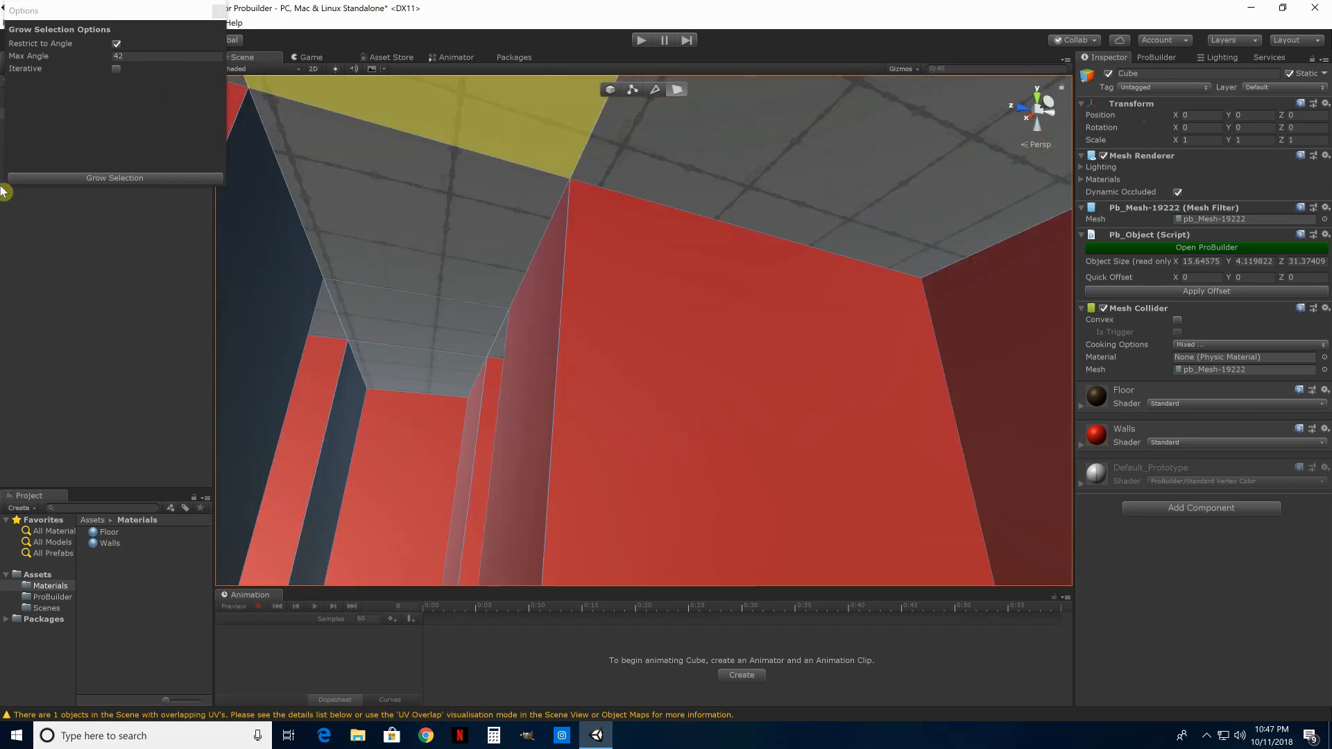
pyautogui.click(1176, 60)
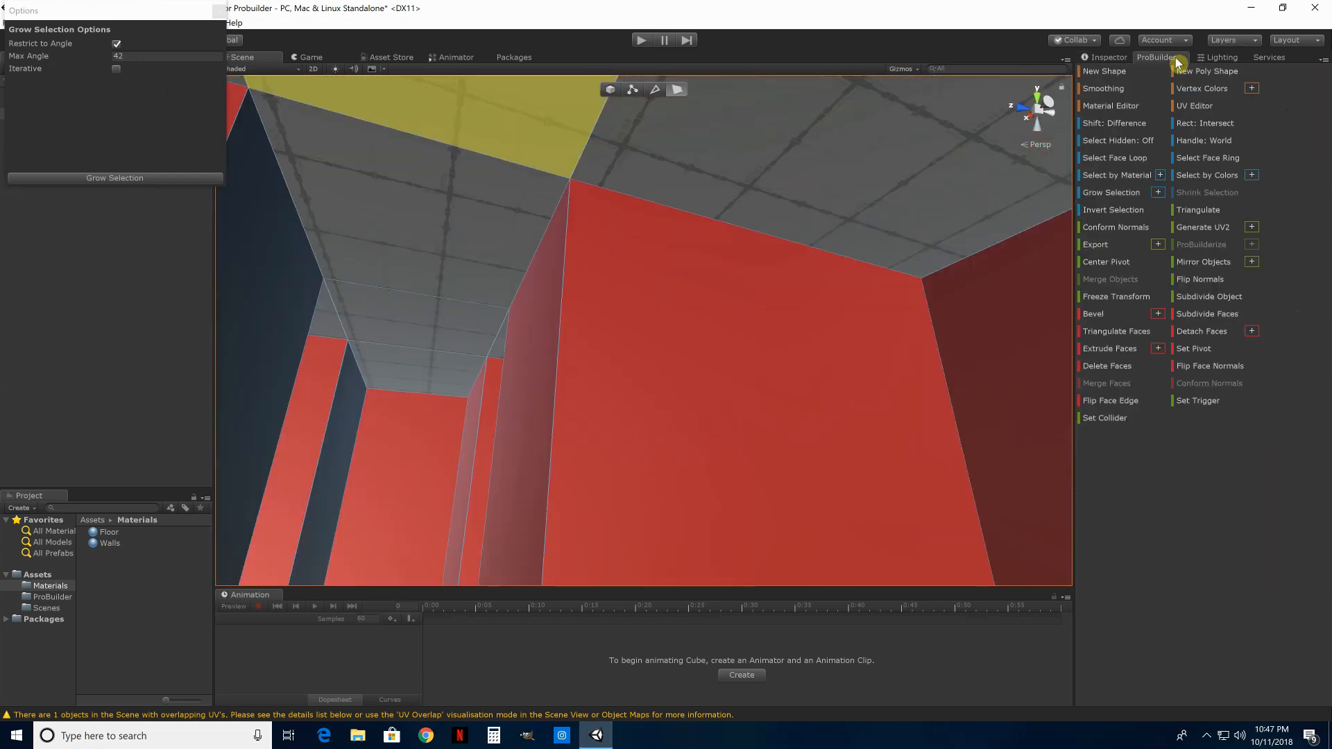
pyautogui.click(1121, 199)
# Add the unselected room ceiling faces to the selection so that it covers the whole ceiling
pyautogui.moveTo(526, 440); pyautogui.dragTo(798, 327, button='right')
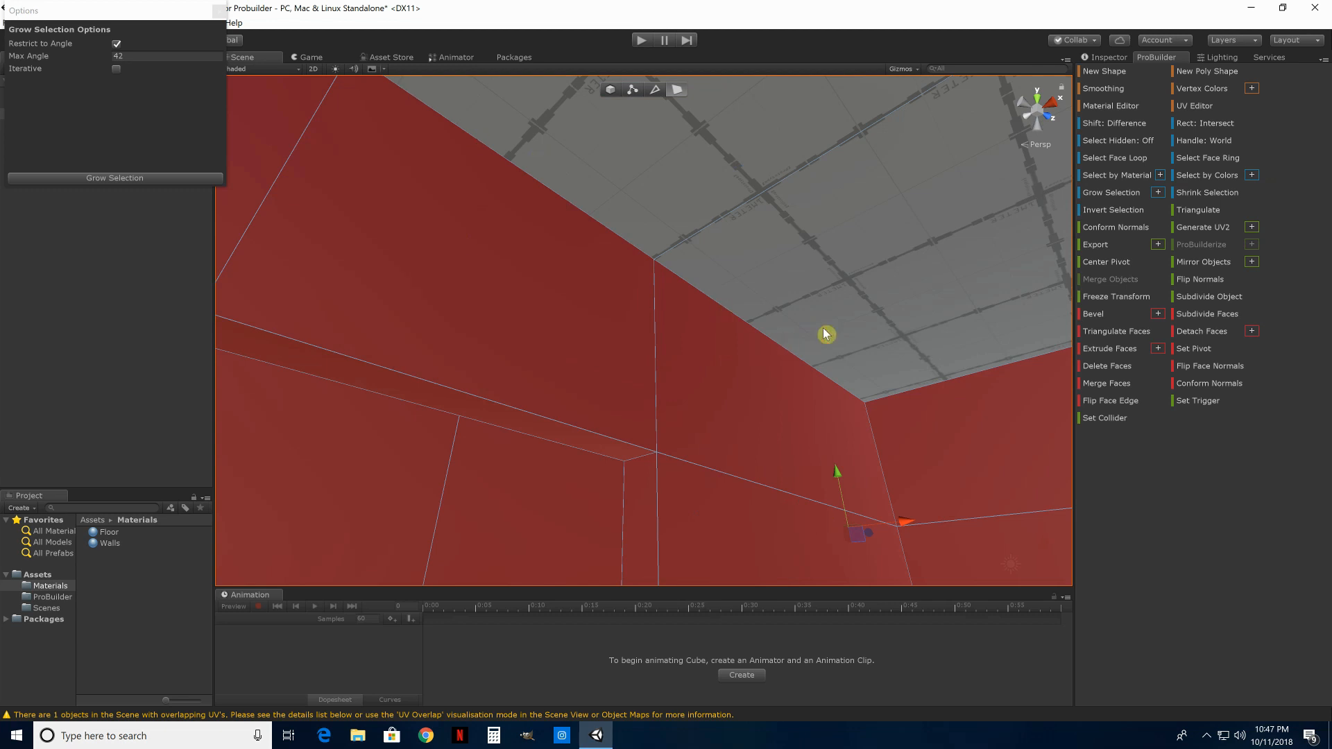
pyautogui.moveTo(752, 341); pyautogui.dragTo(824, 349, button='right')
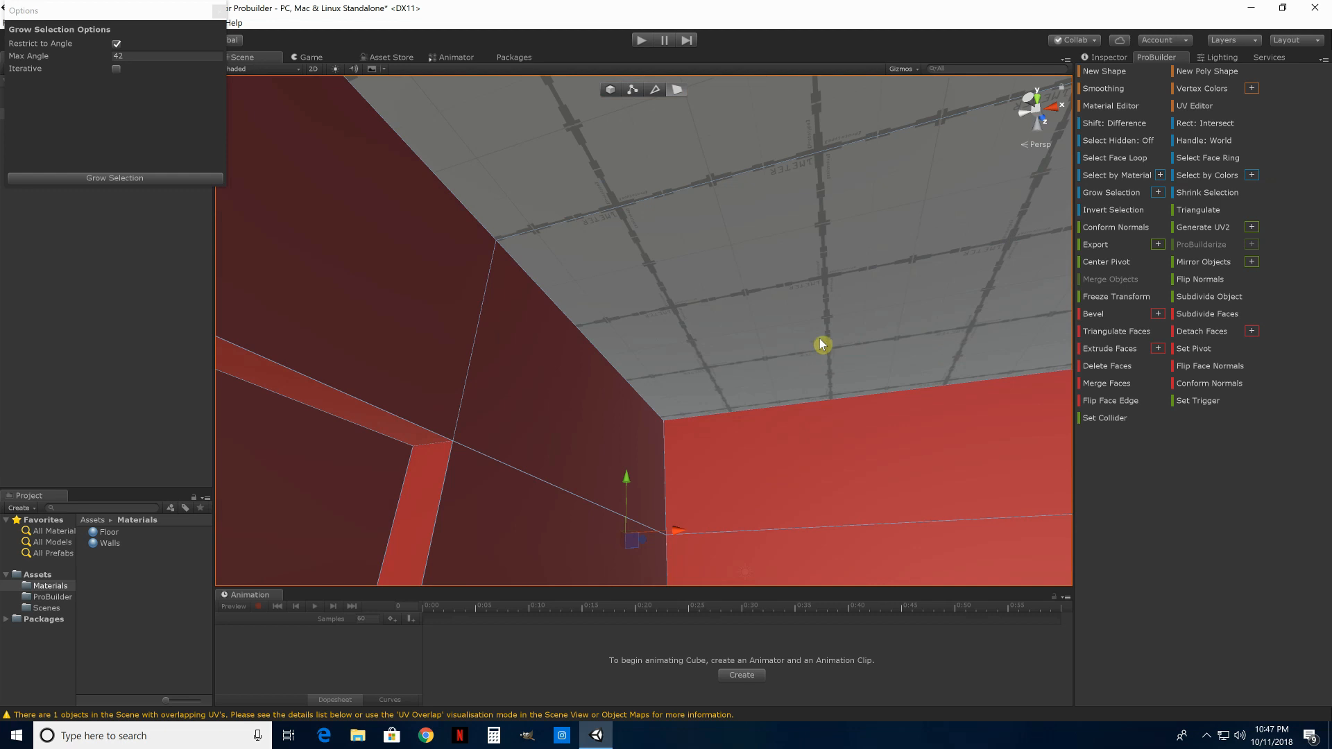
pyautogui.click(819, 248)
pyautogui.keyDown('shift'); pyautogui.click(740, 156); pyautogui.keyUp('shift')
pyautogui.moveTo(533, 114); pyautogui.dragTo(444, 109, button='right')
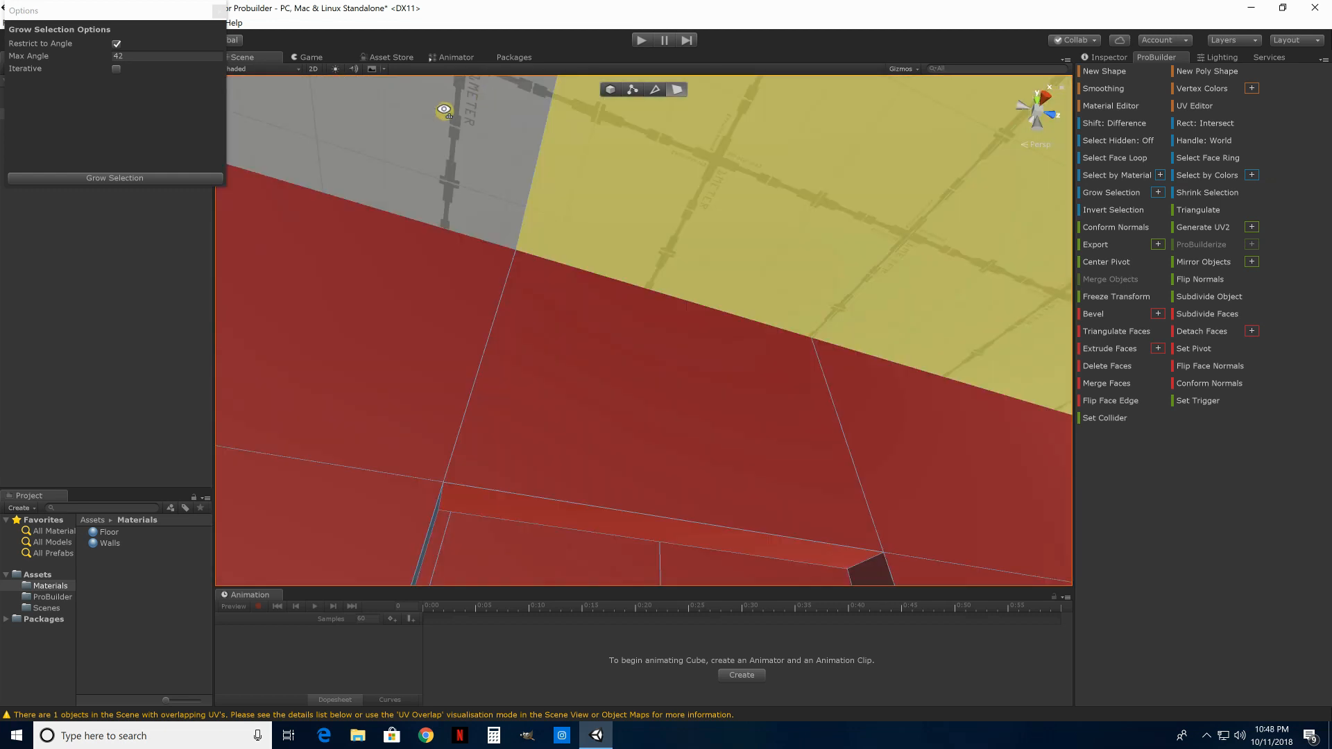
pyautogui.moveTo(333, 327); pyautogui.dragTo(351, 396, button='right')
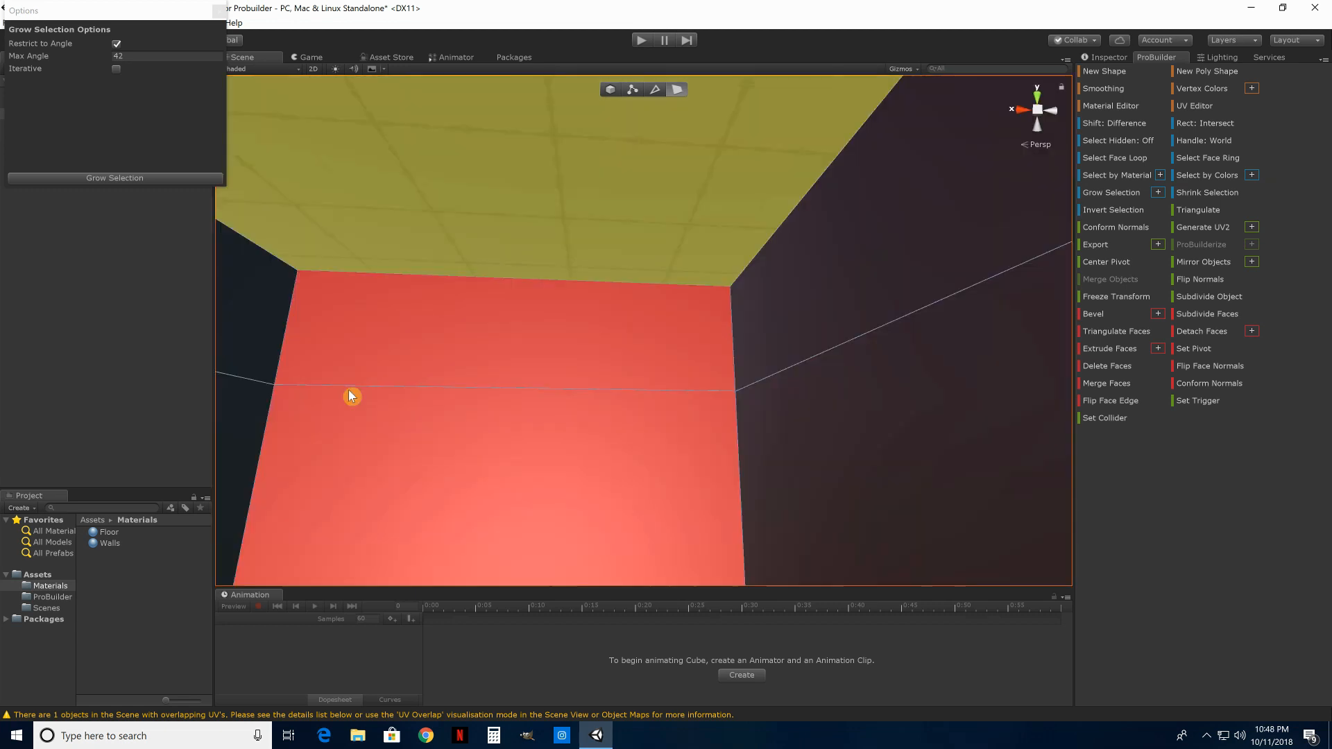
pyautogui.click(137, 580)
pyautogui.rightClick(138, 581)
pyautogui.moveTo(305, 313)
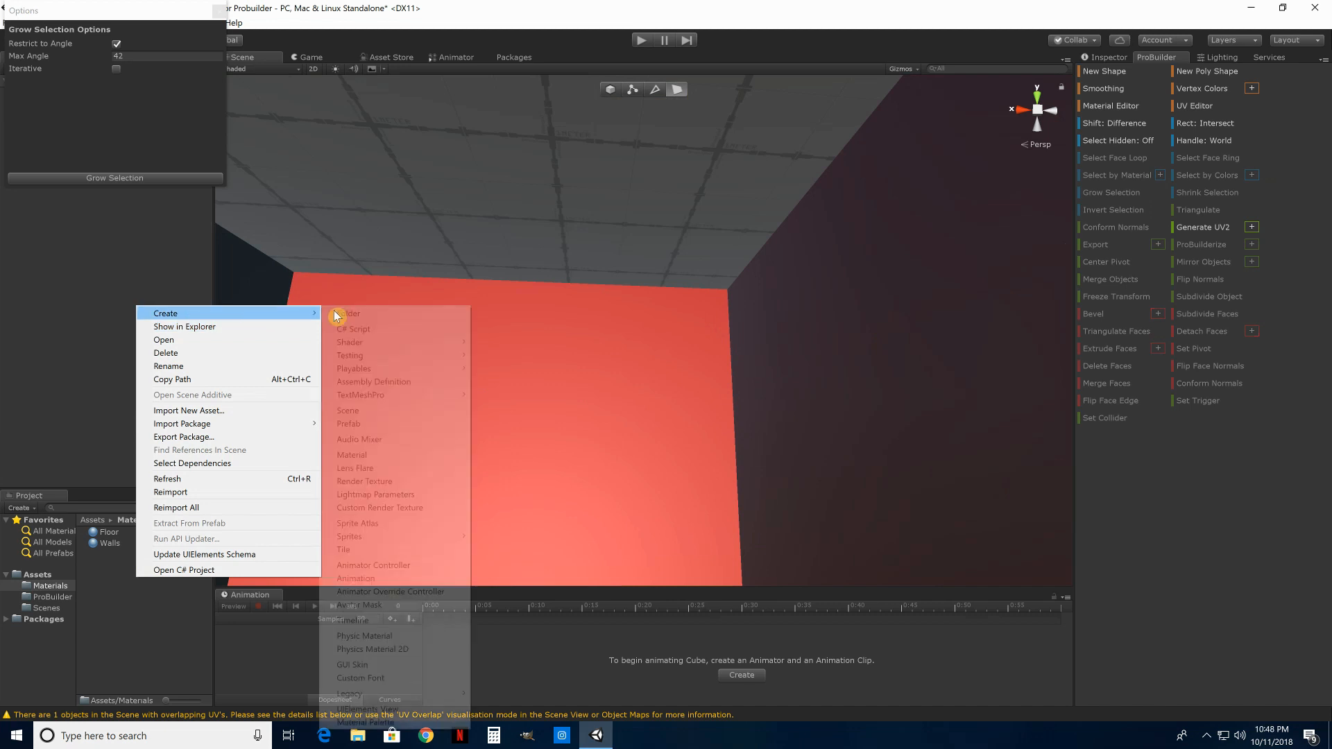
pyautogui.click(366, 319)
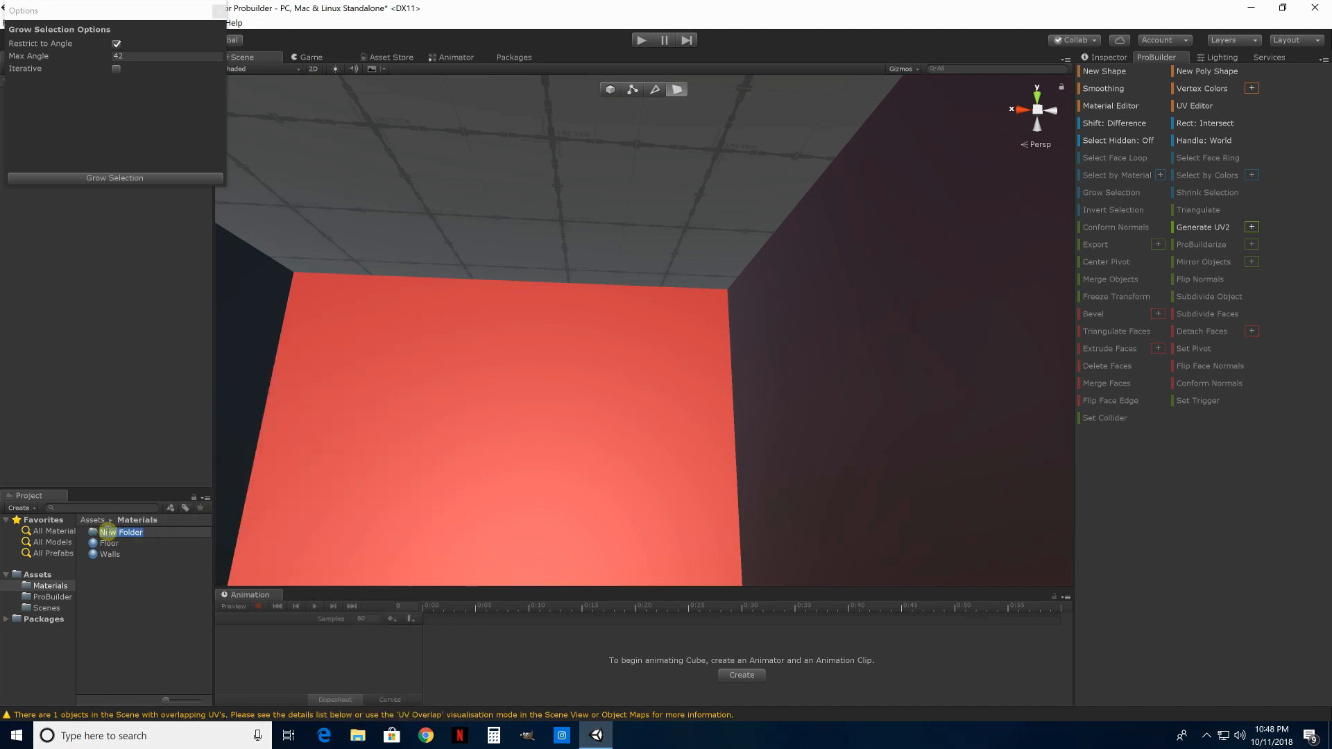
pyautogui.rightClick(91, 535)
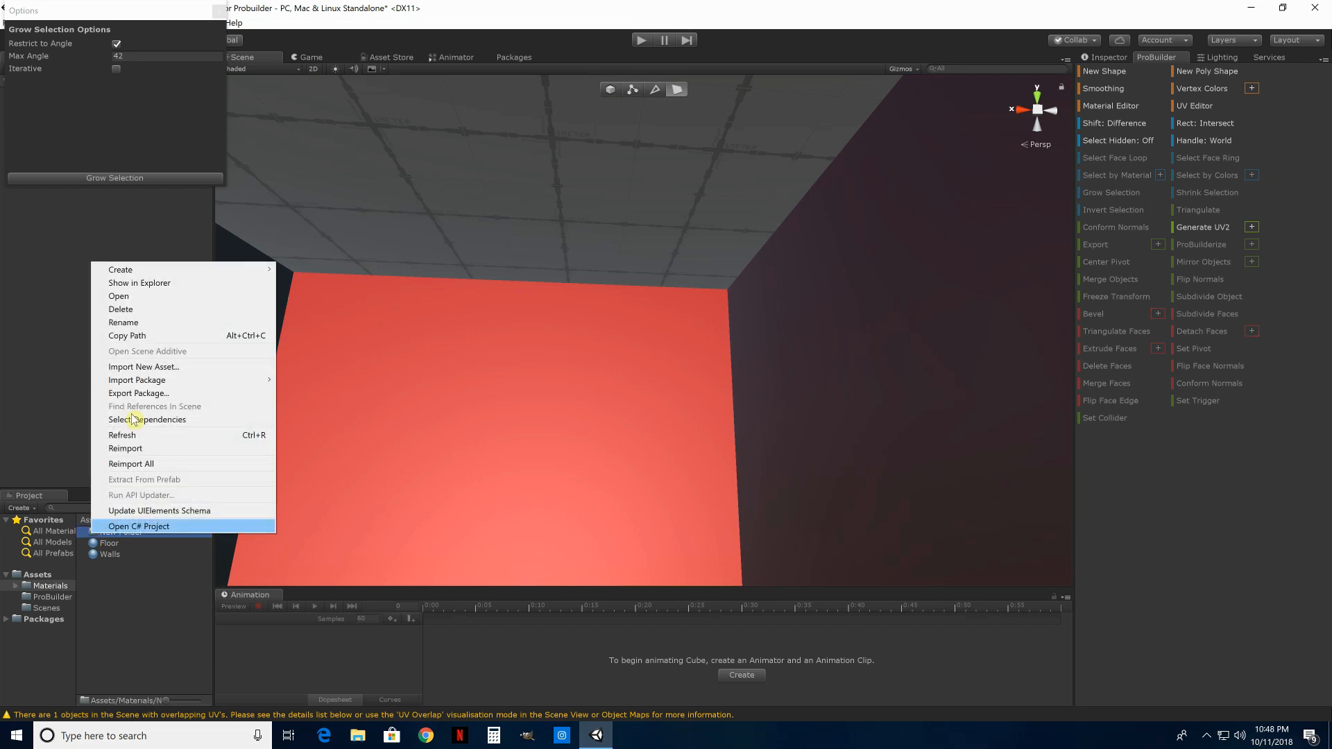
pyautogui.click(173, 309)
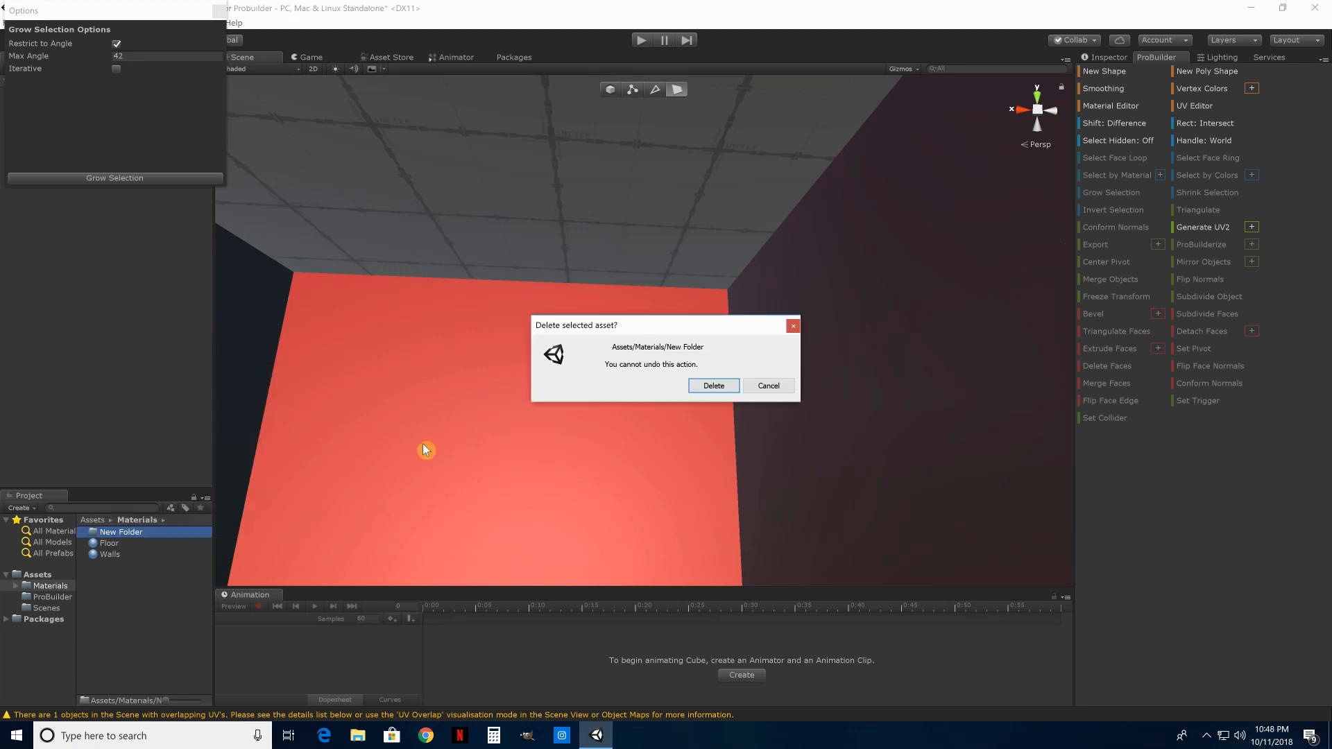
pyautogui.click(713, 386)
# Create a new material named Grey in the Materials folder
pyautogui.rightClick(145, 569)
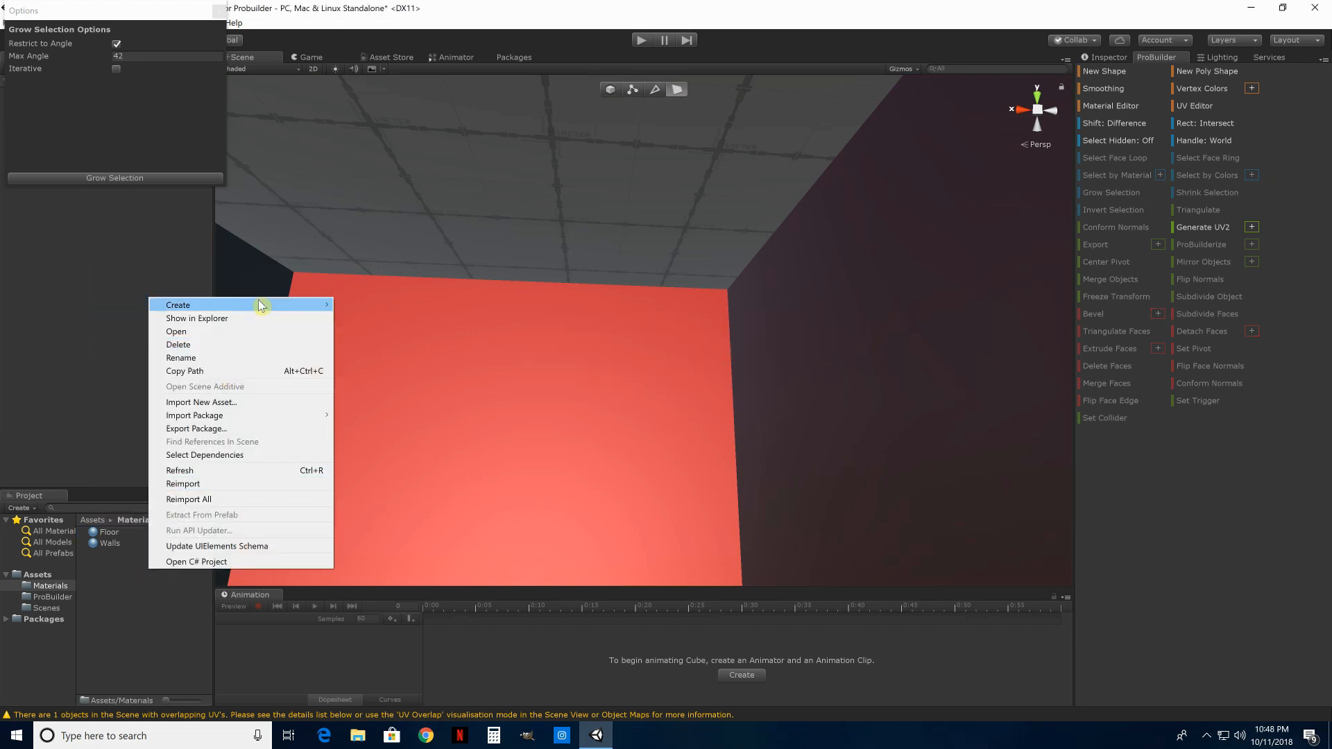
pyautogui.moveTo(262, 305)
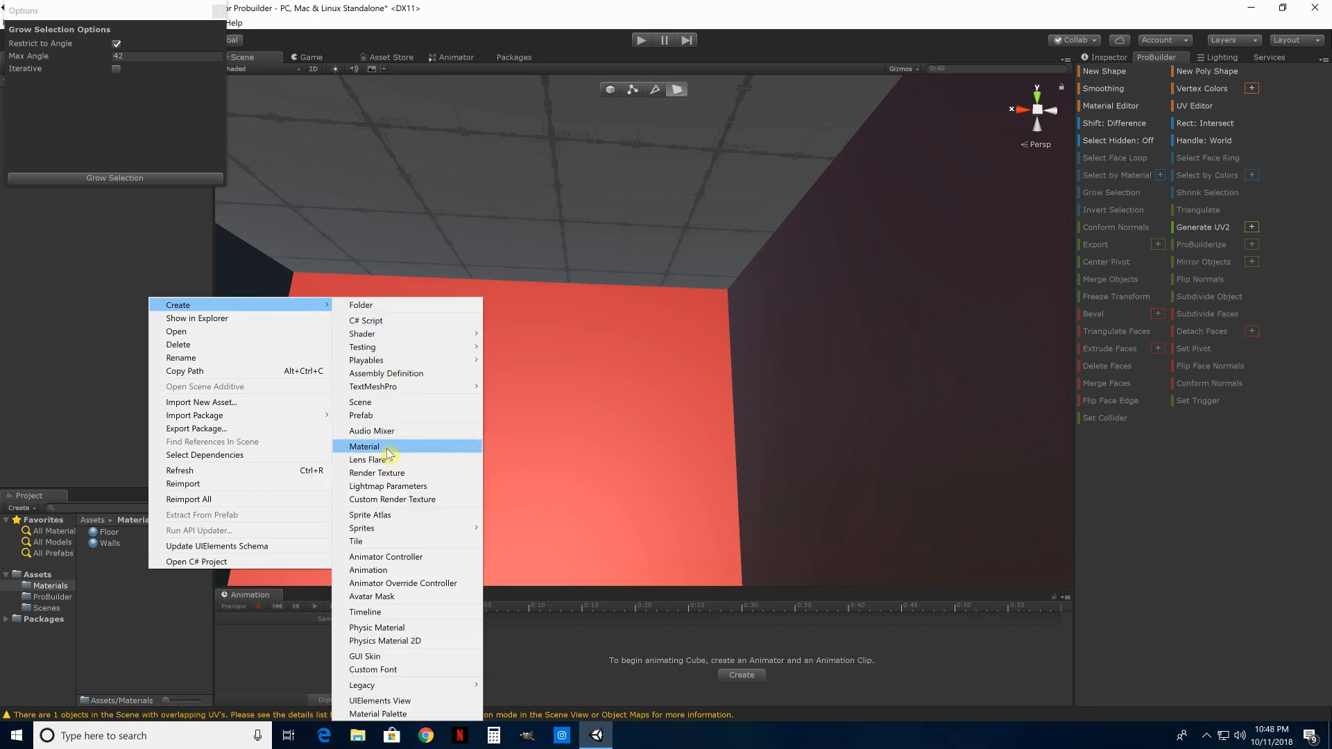
pyautogui.click(364, 446)
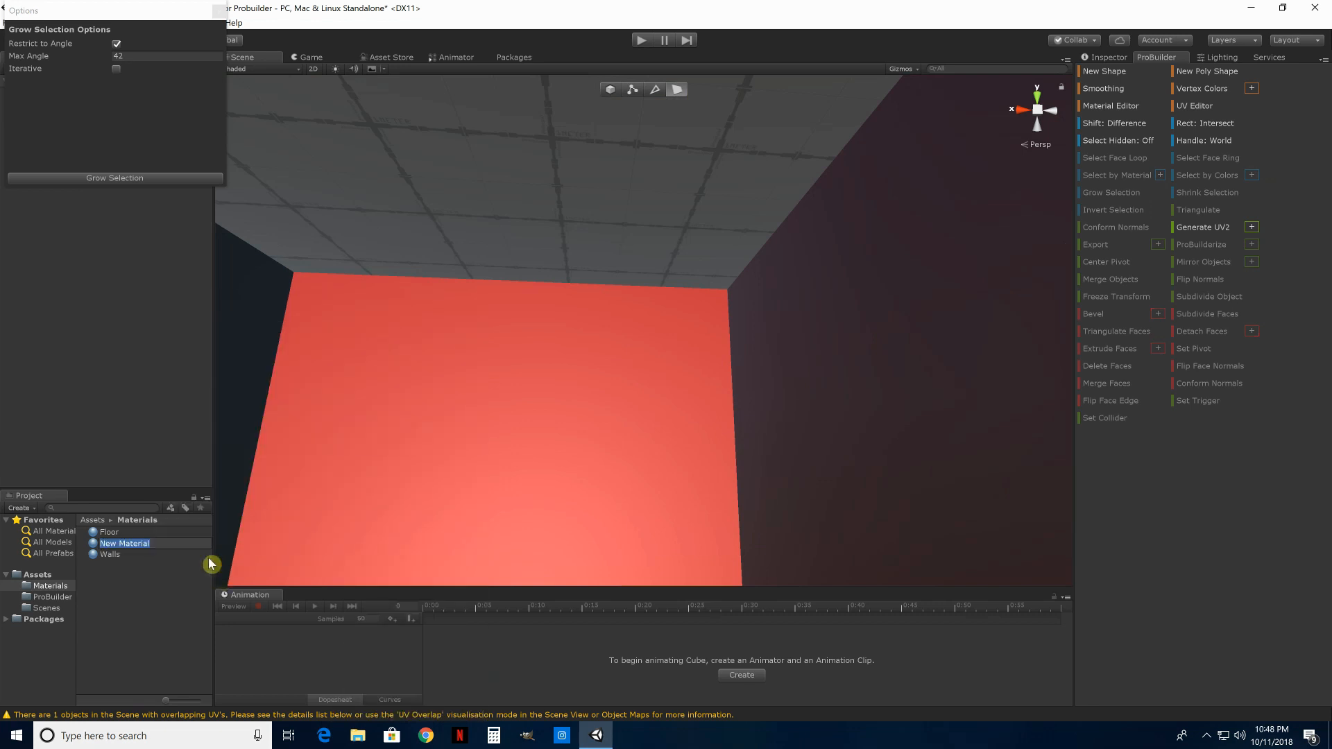
pyautogui.write('Wh')
pyautogui.press('BackSpace')
pyautogui.press('BackSpace')
pyautogui.write('Grey')
pyautogui.press('Return')
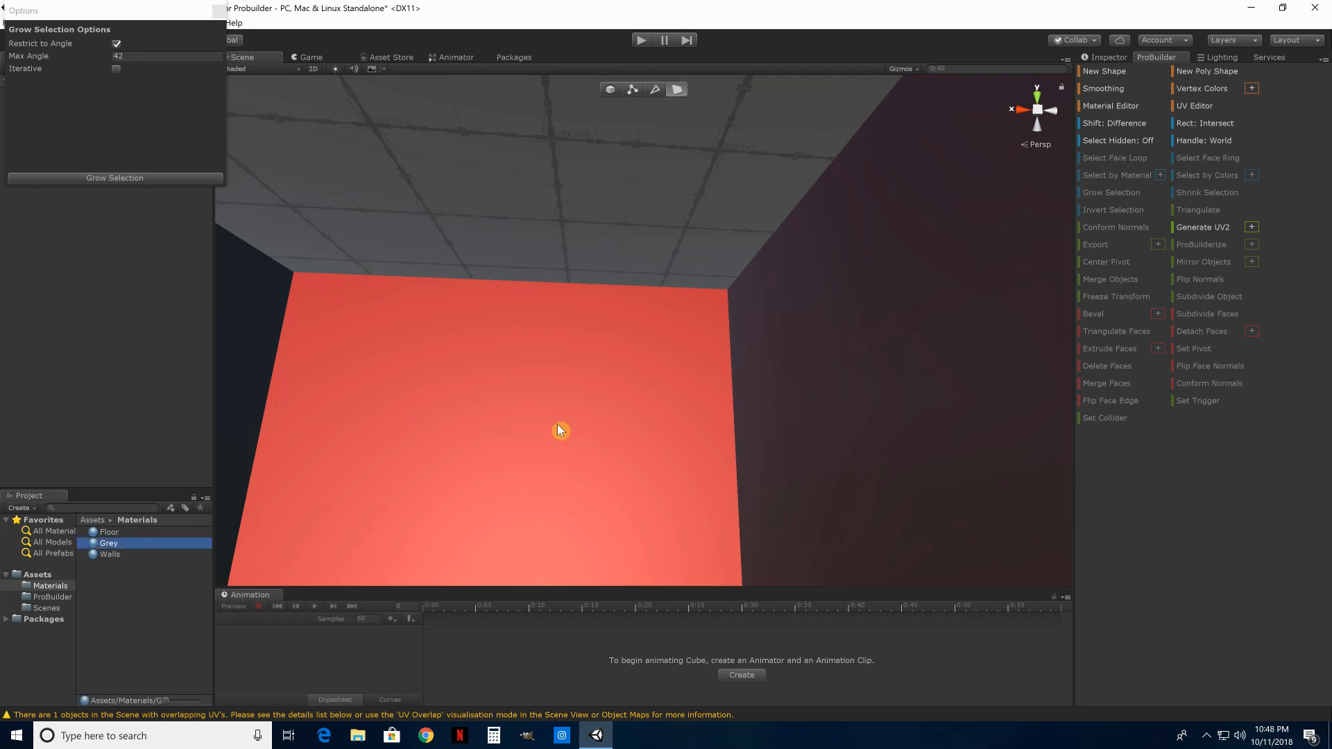
# Set the Grey material's albedo to mid-grey 6D6D6D and apply it to the selected ceiling faces
pyautogui.click(1108, 57)
pyautogui.click(1183, 132)
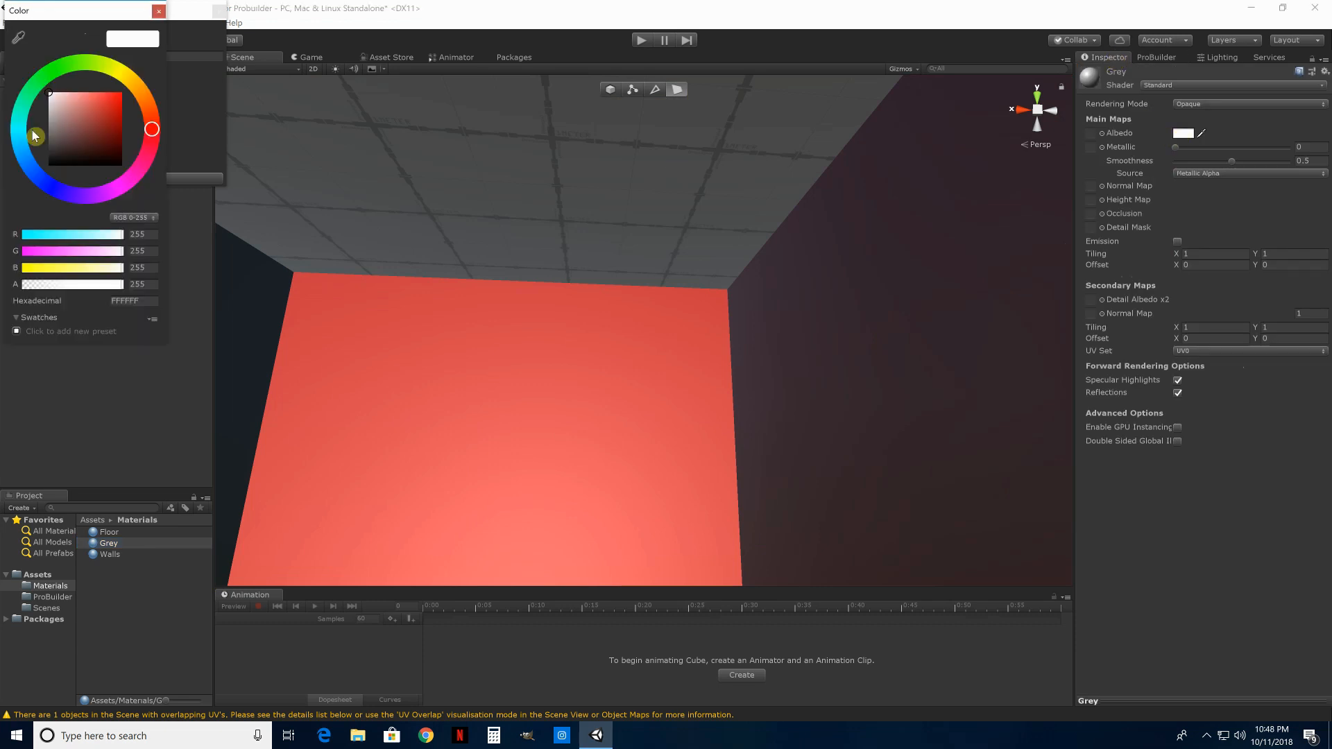
pyautogui.moveTo(49, 125); pyautogui.dragTo(47, 134)
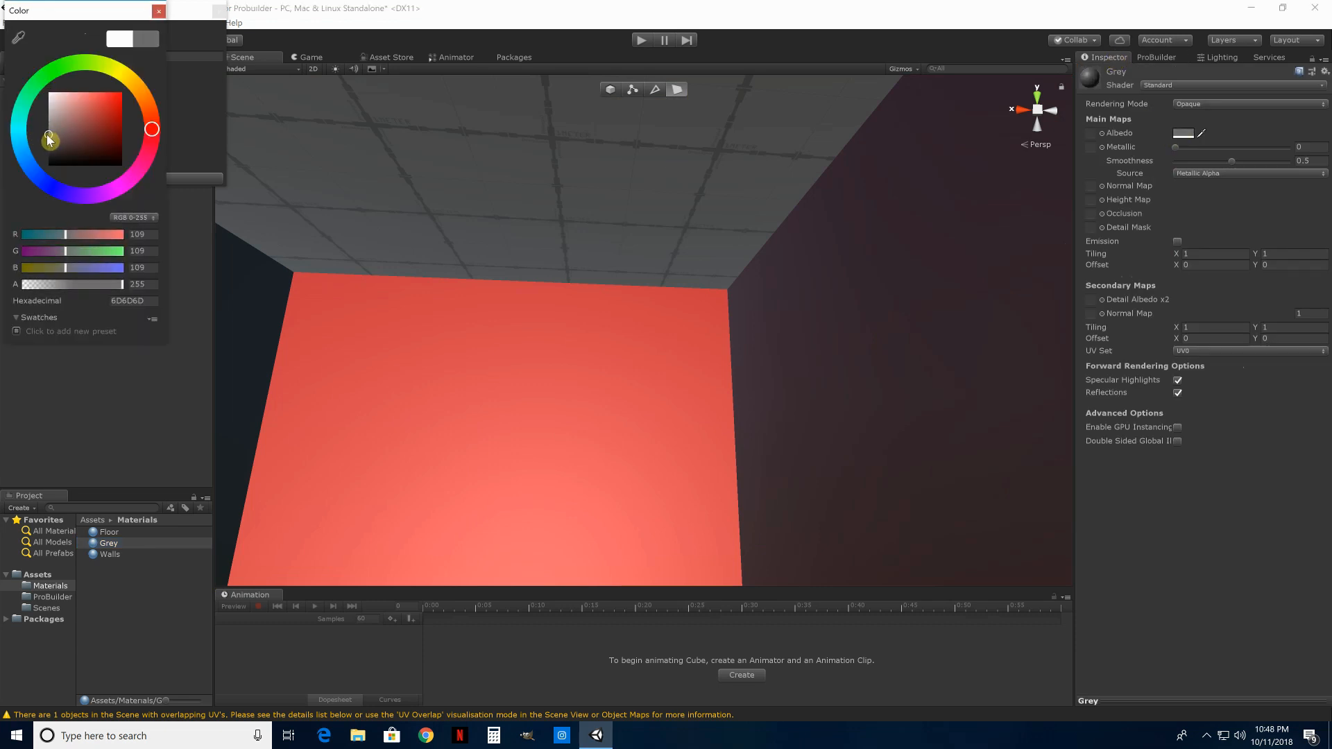
pyautogui.click(158, 10)
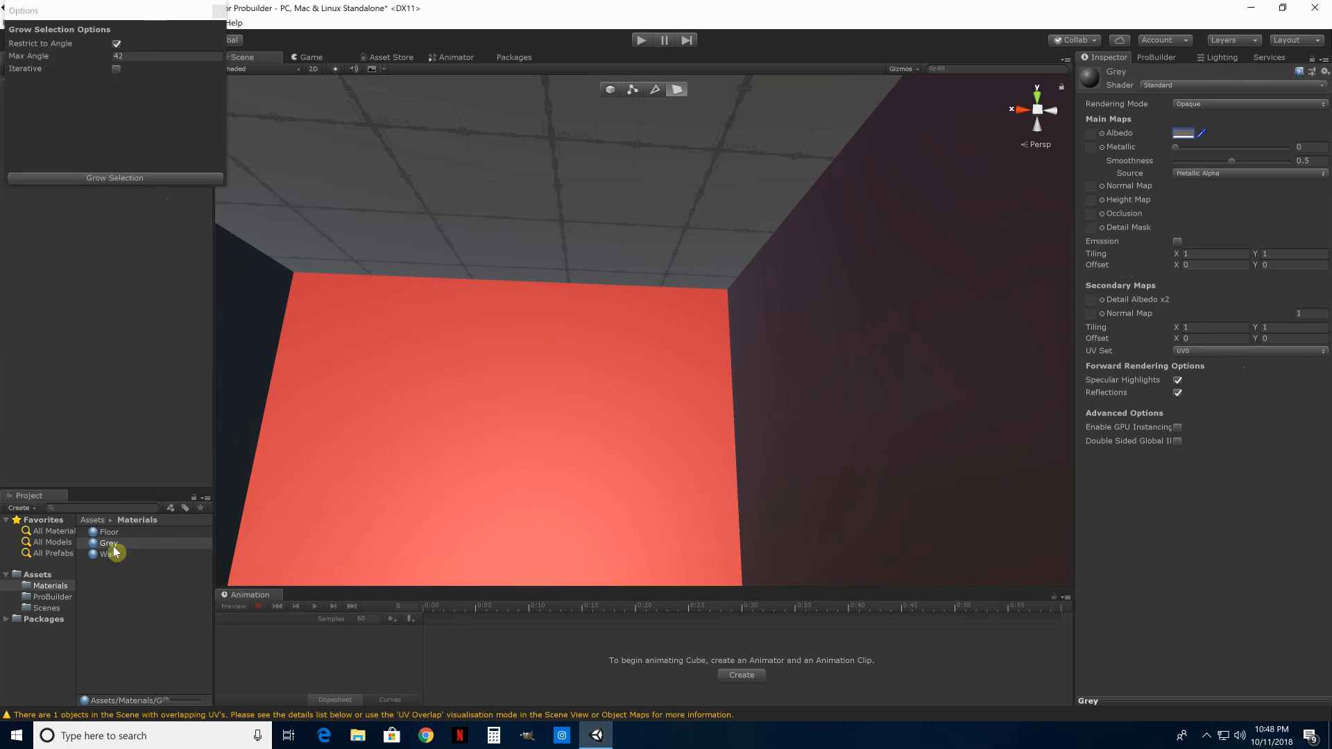
pyautogui.click(474, 186)
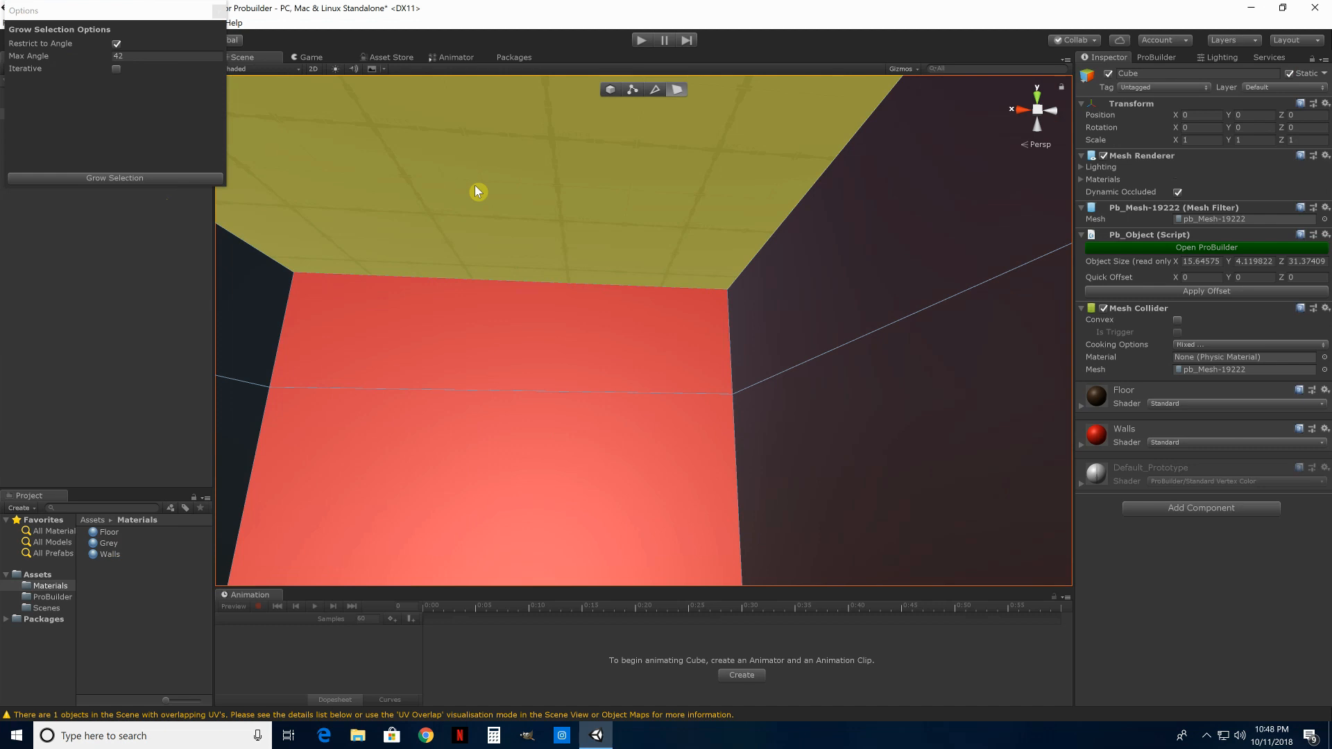
pyautogui.moveTo(96, 543); pyautogui.dragTo(465, 197)
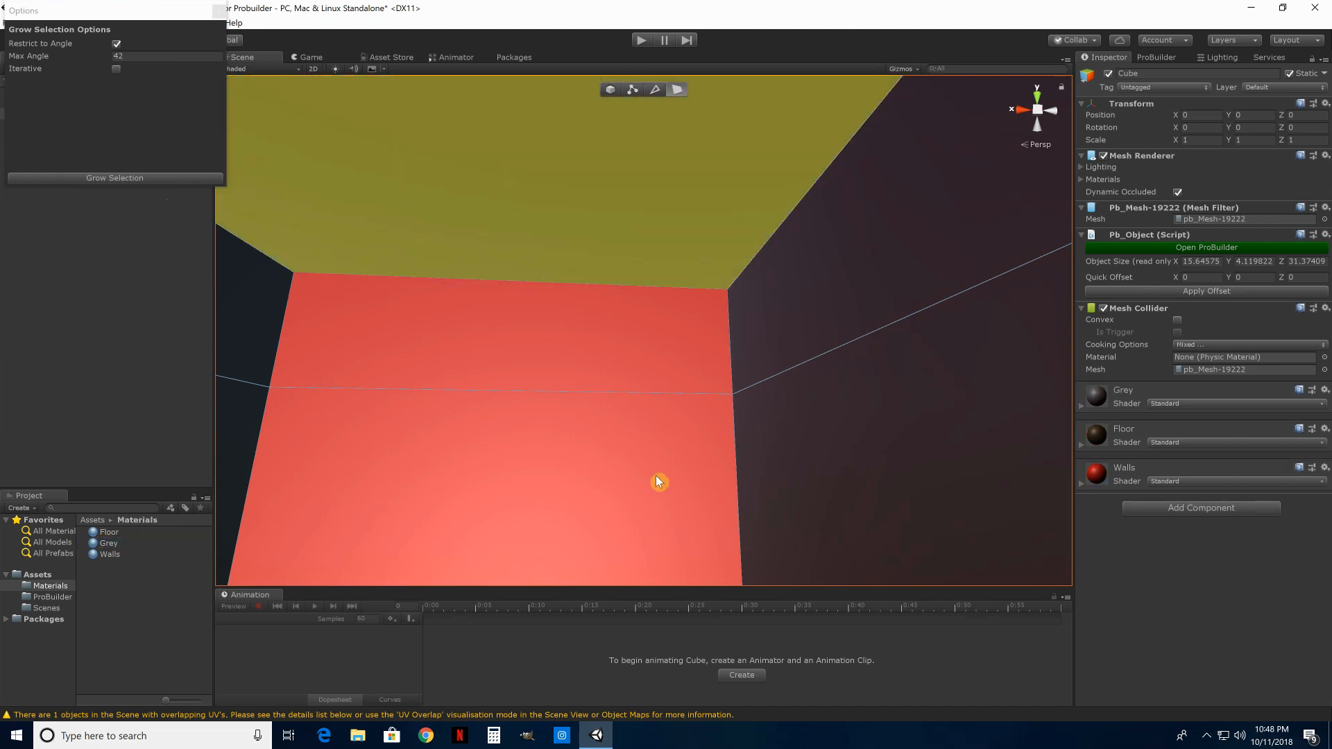
# Apply the Grey material to the wall face beside the doorway and the Floor material to the adjacent wall face around the corner
pyautogui.keyDown('alt'); pyautogui.moveTo(878, 385); pyautogui.dragTo(377, 98); pyautogui.keyUp('alt')
pyautogui.keyDown('alt'); pyautogui.moveTo(418, 226); pyautogui.dragTo(785, 324); pyautogui.keyUp('alt')
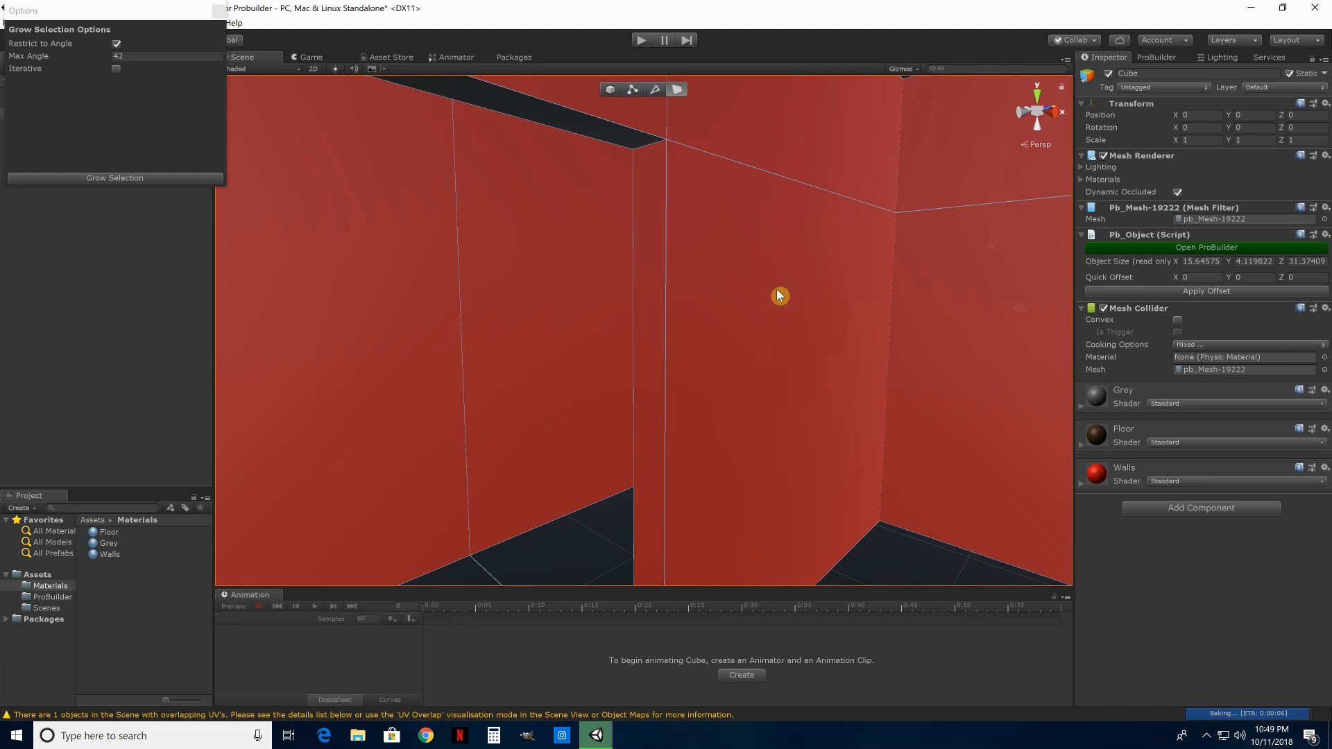
pyautogui.click(778, 295)
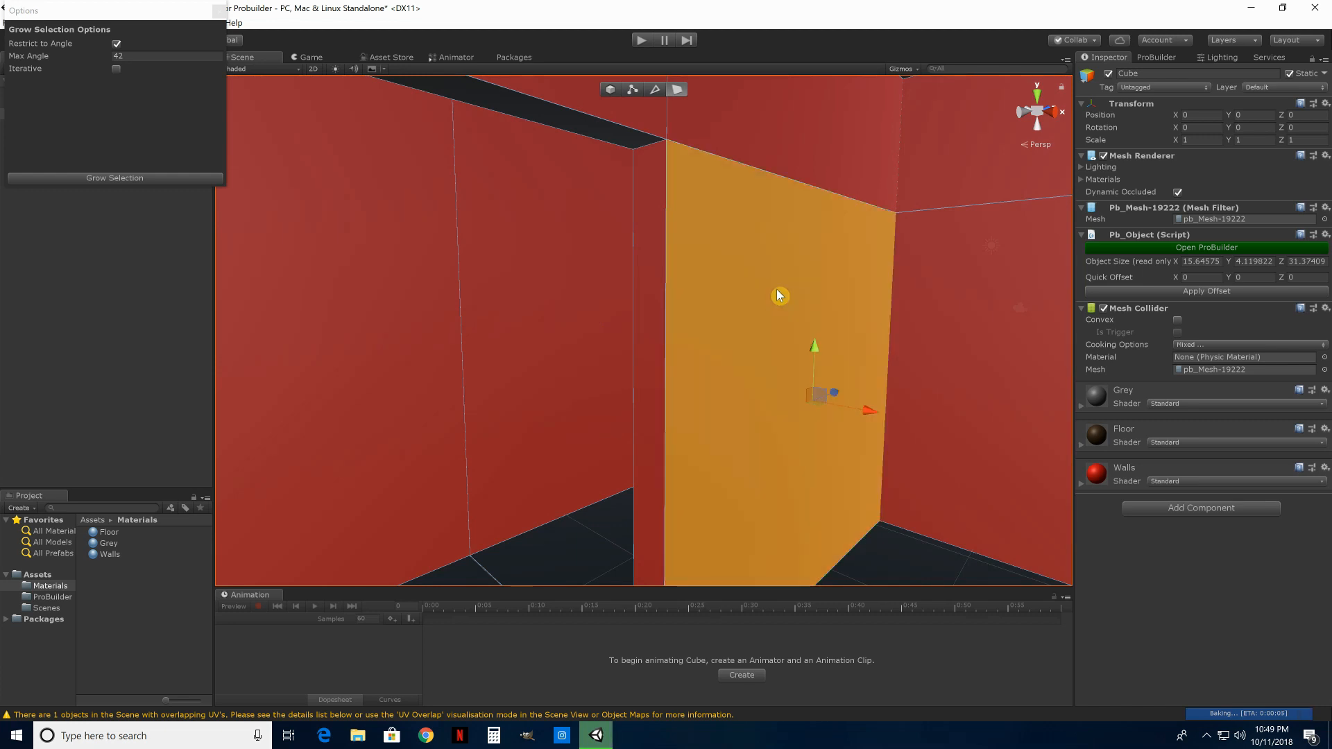
pyautogui.moveTo(104, 543); pyautogui.dragTo(410, 548)
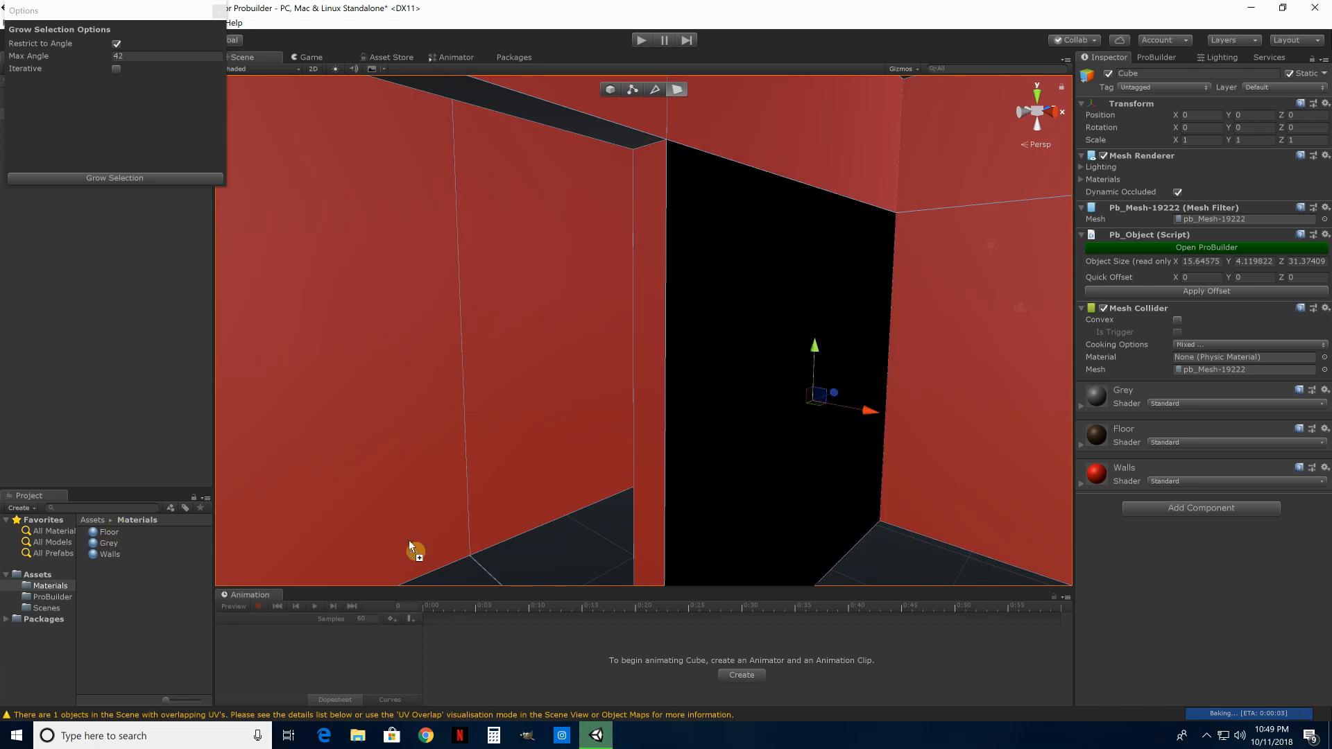
pyautogui.moveTo(759, 453); pyautogui.dragTo(759, 452)
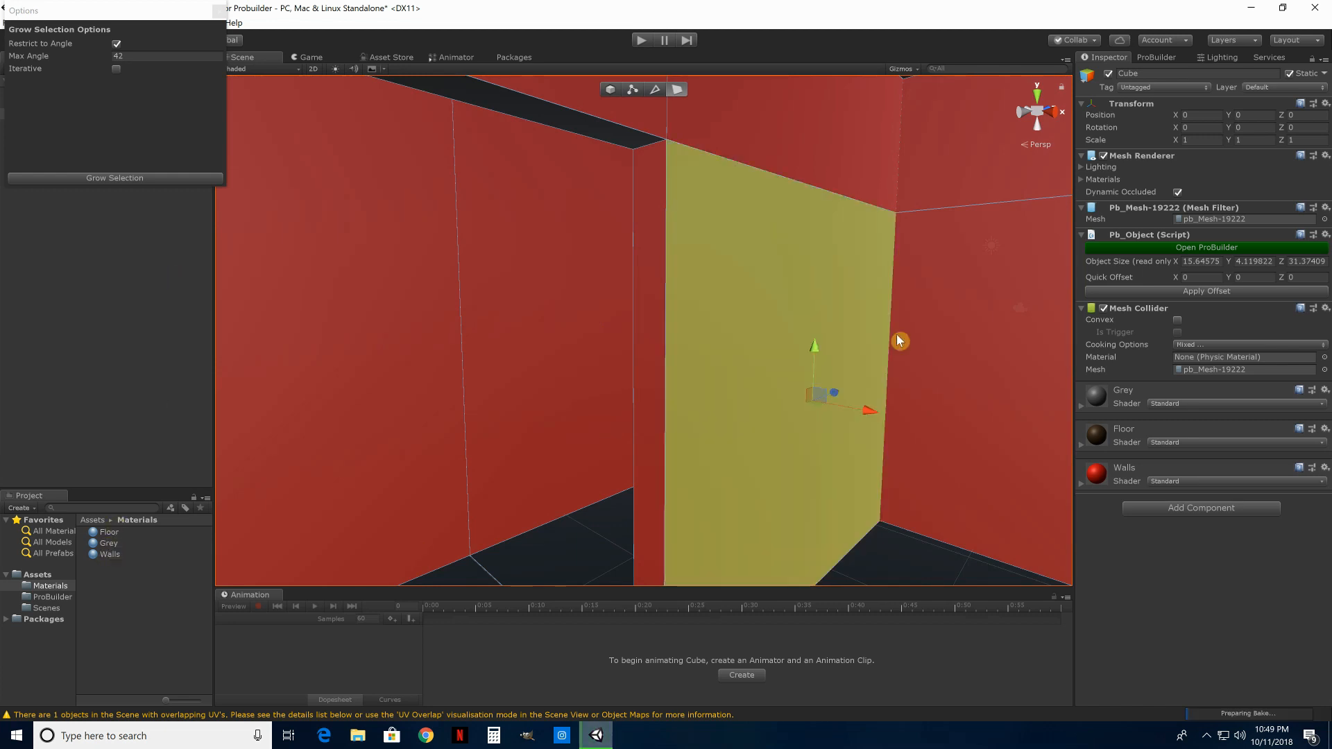
pyautogui.click(951, 439)
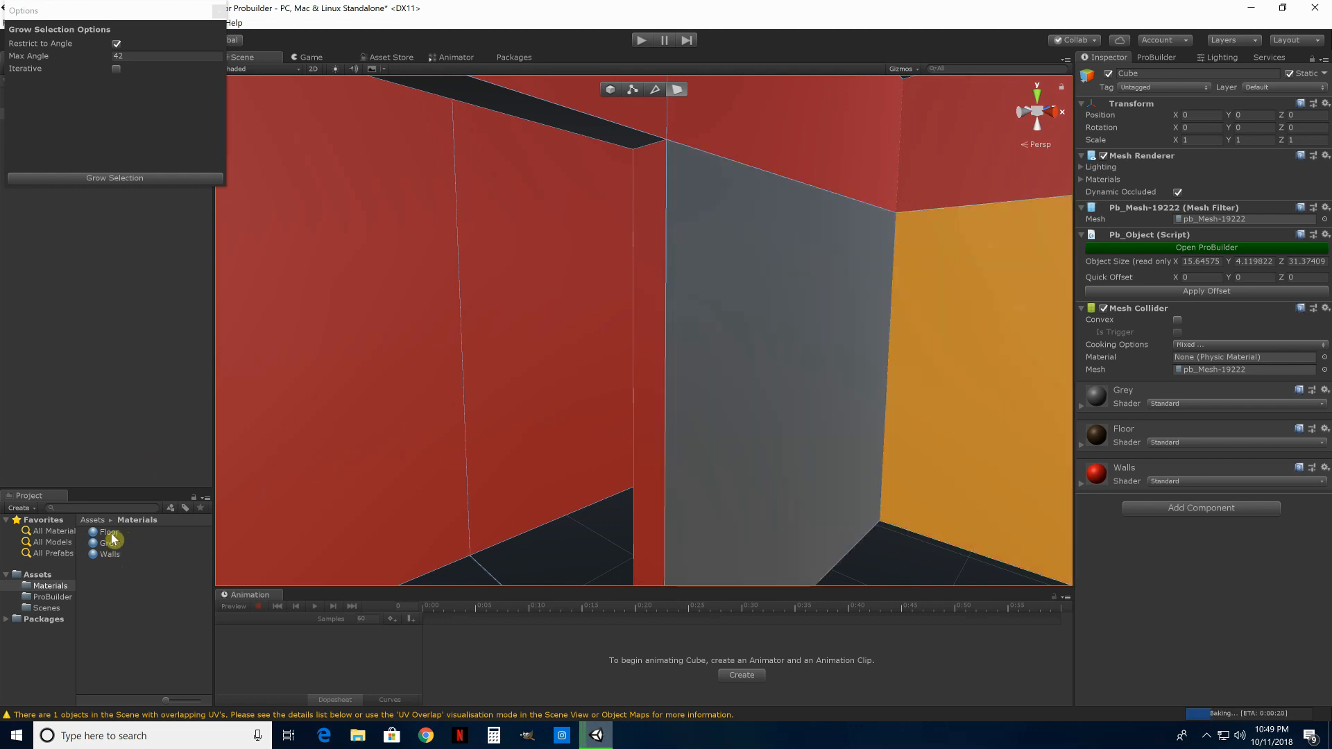
pyautogui.moveTo(108, 532); pyautogui.dragTo(1002, 425)
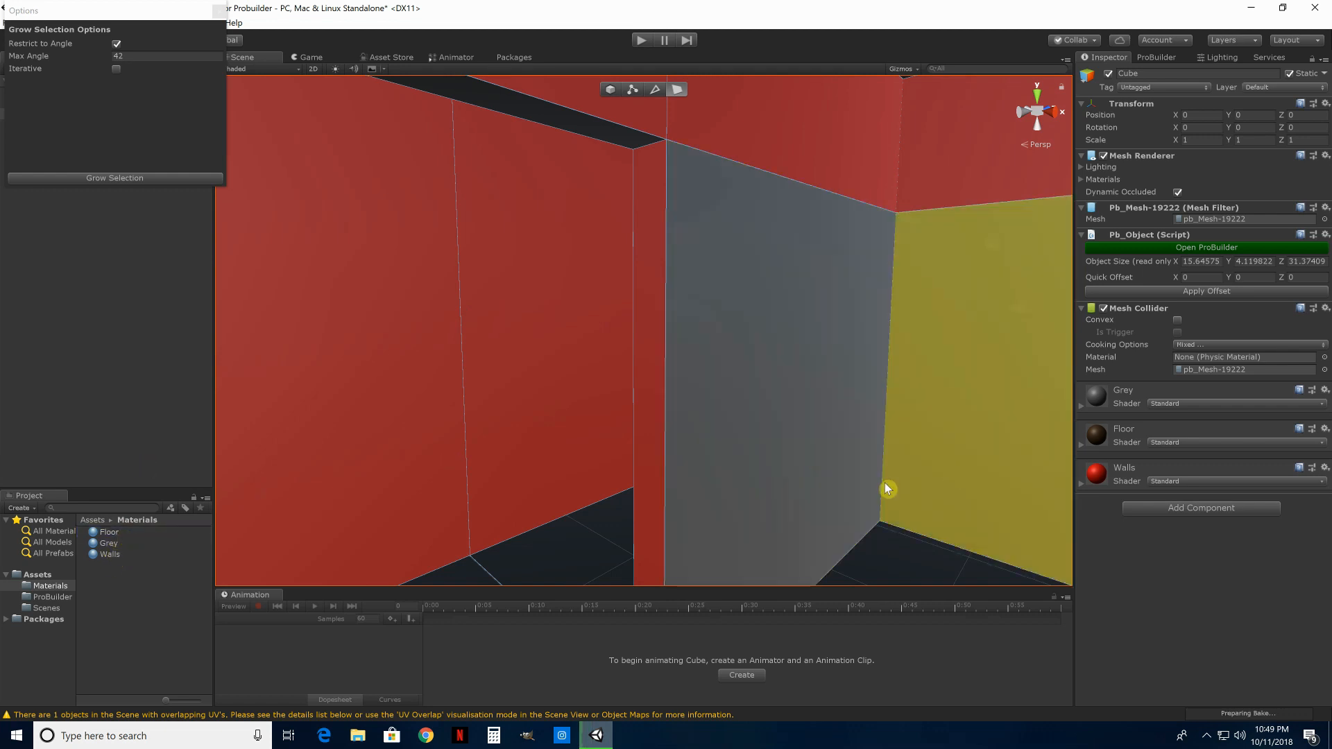
# Select the wall face above the Floor-material wall section and close the Grow Selection options window
pyautogui.click(901, 155)
pyautogui.moveTo(821, 330); pyautogui.dragTo(1200, 331, button='right')
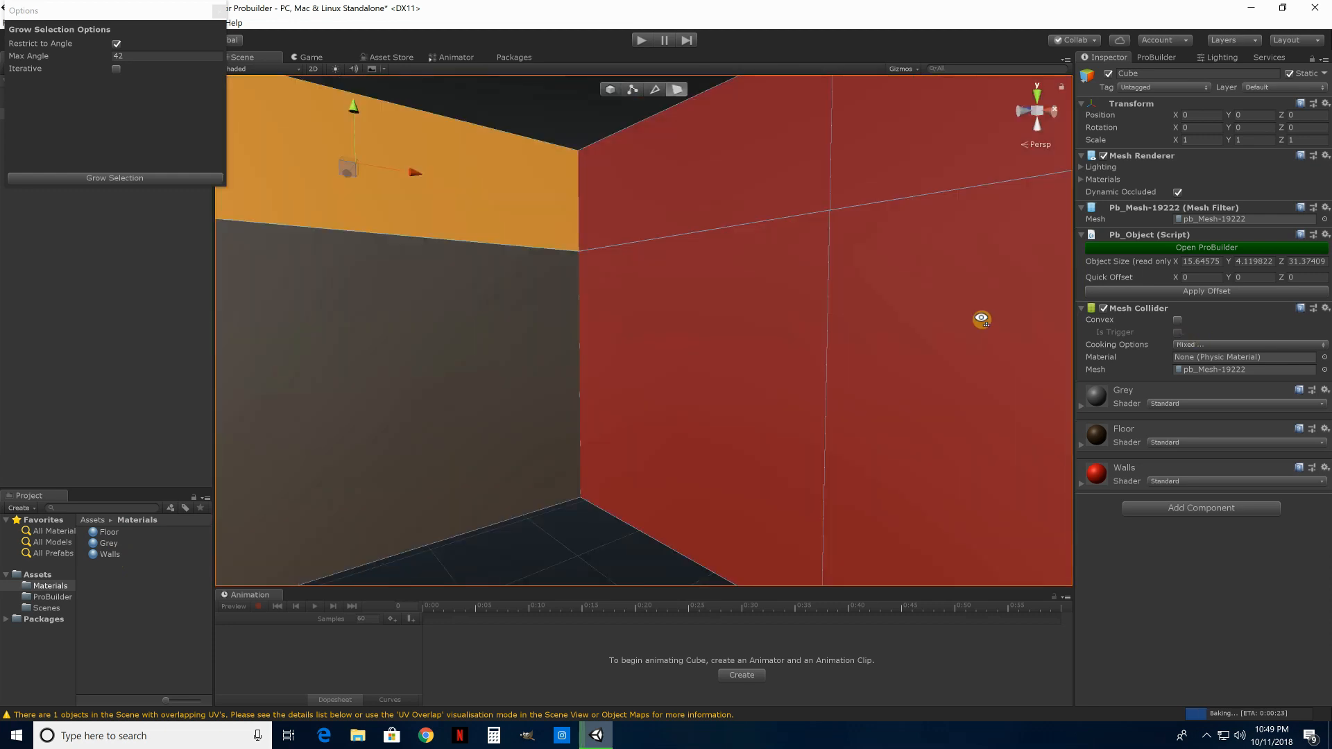
pyautogui.moveTo(981, 319); pyautogui.dragTo(1307, 317, button='right')
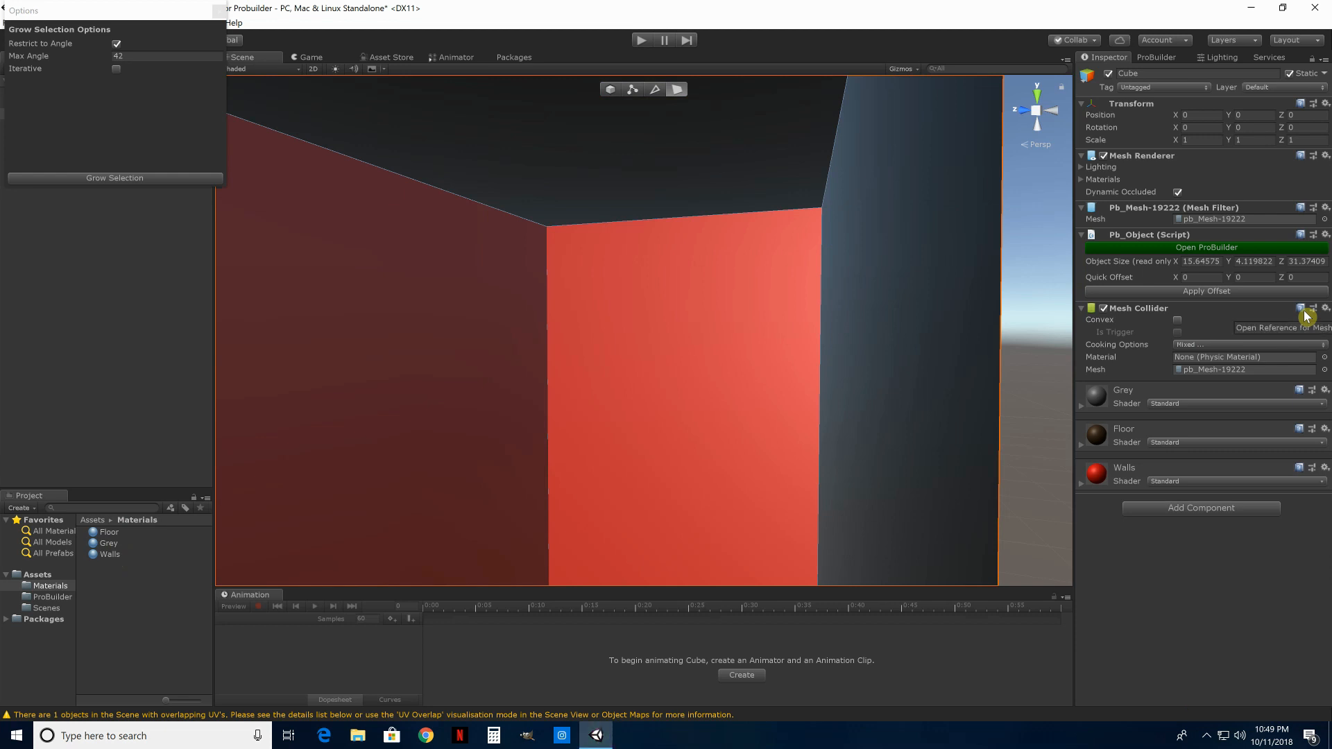
pyautogui.click(220, 13)
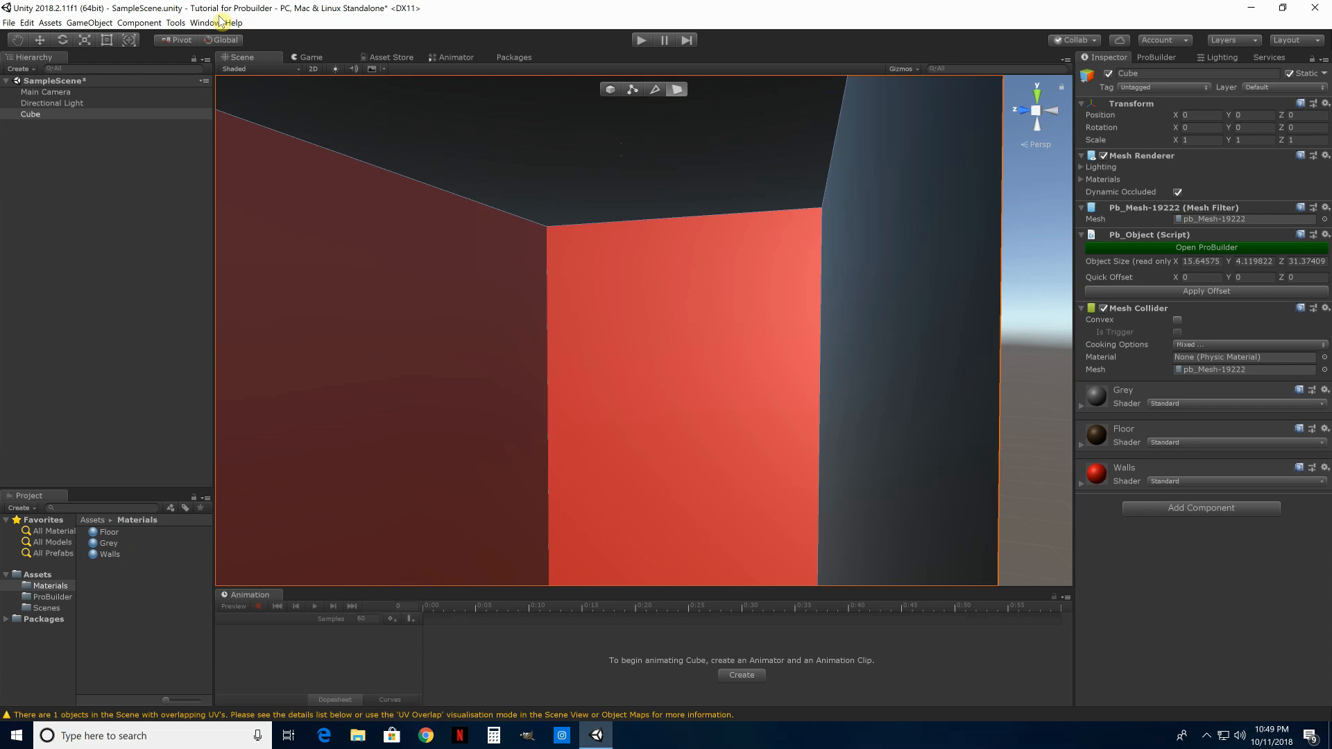
# Switch to vertex editing and select the ceiling vertex at the projecting corner between the two red walls
pyautogui.moveTo(678, 333); pyautogui.dragTo(654, 370, button='right')
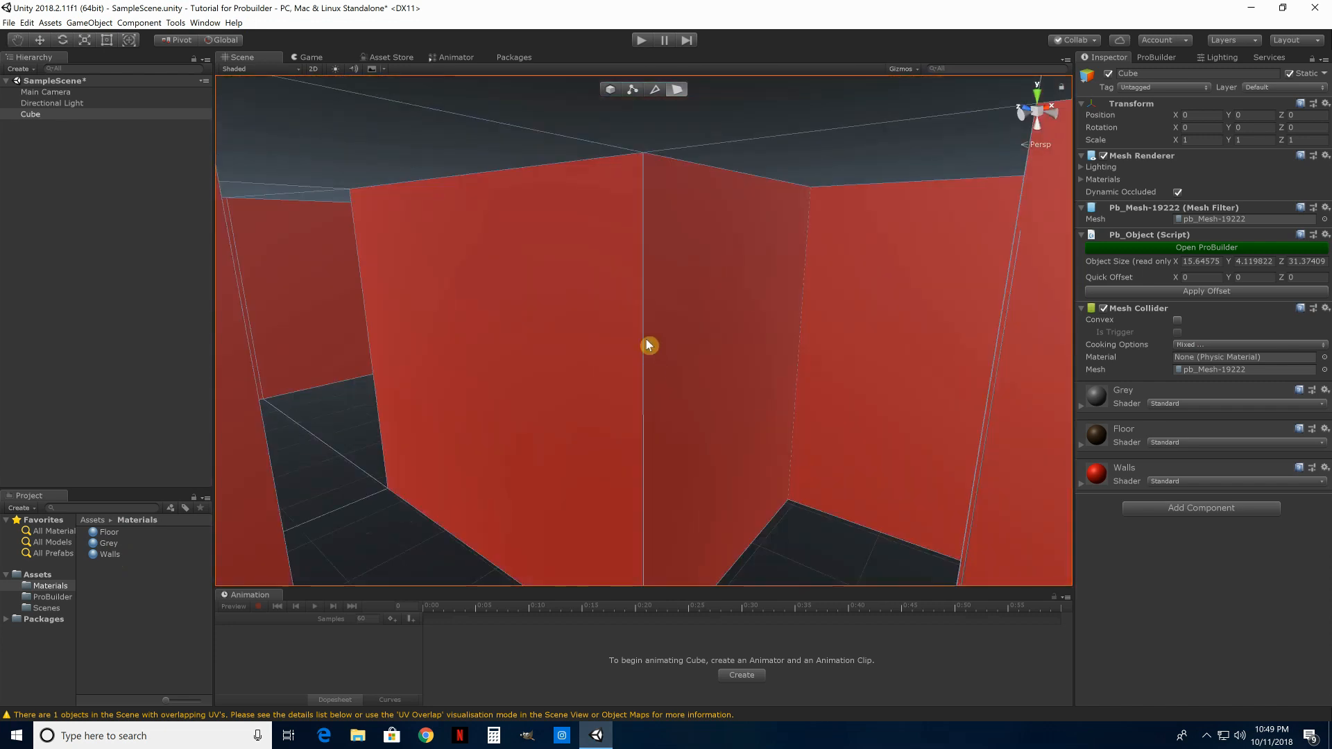
pyautogui.click(631, 90)
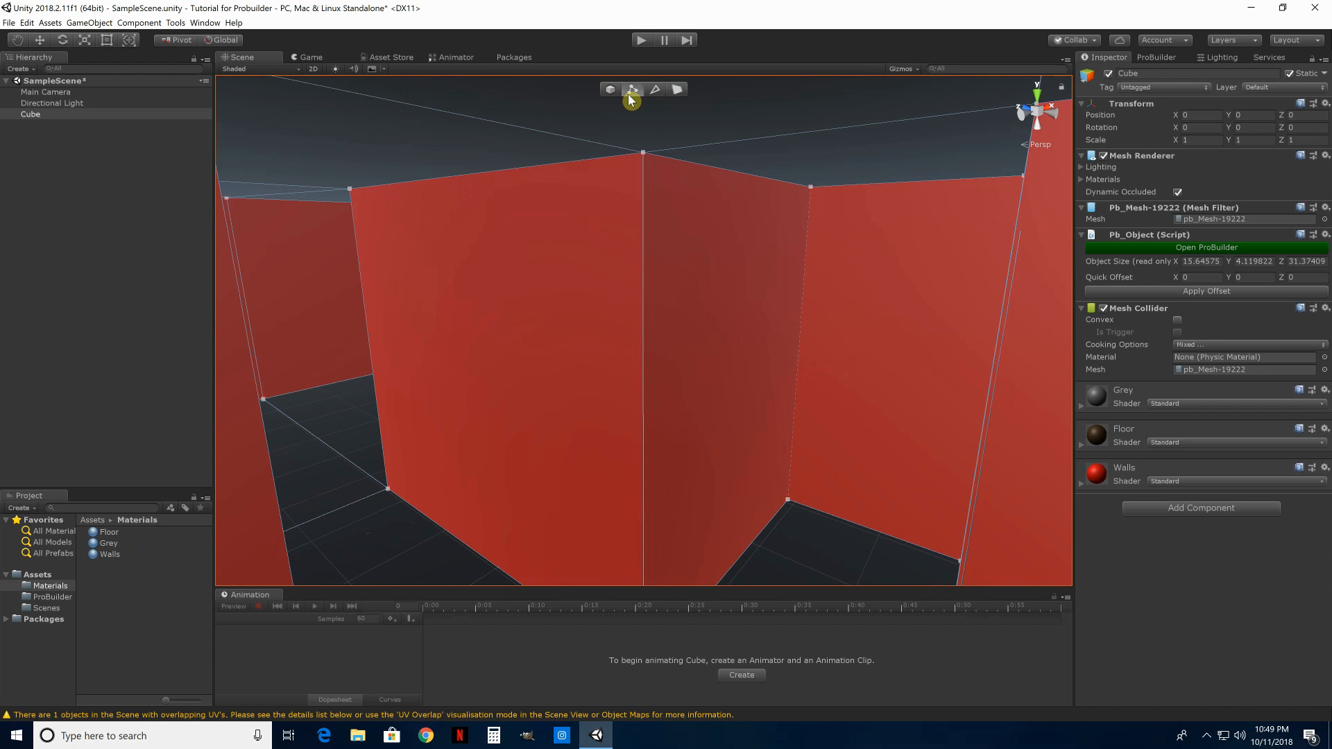
pyautogui.click(644, 153)
pyautogui.click(645, 93)
pyautogui.hotkey('ctrl', 'z')
pyautogui.moveTo(649, 158); pyautogui.dragTo(647, 161)
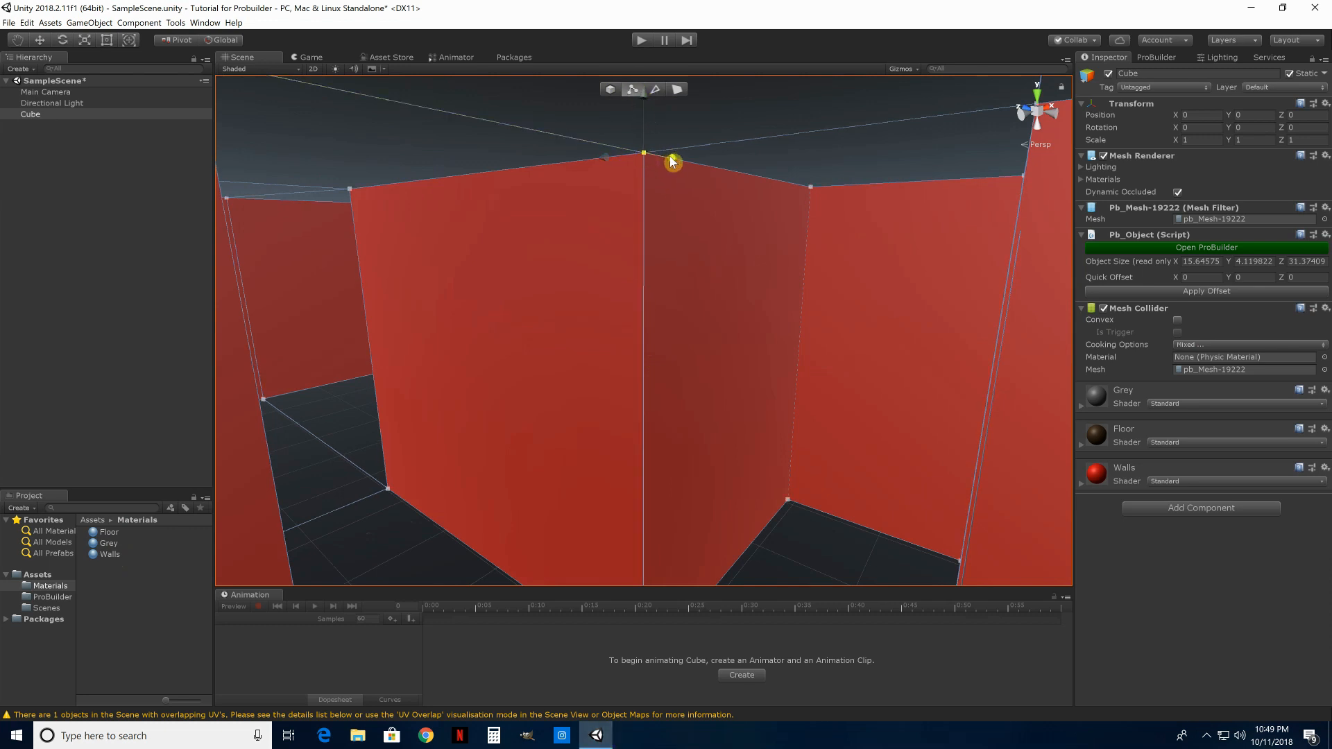
# Move the projecting corner's ceiling vertex down the wall edge, then raise it well above the original ceiling level
pyautogui.keyDown('alt'); pyautogui.moveTo(673, 167); pyautogui.dragTo(679, 138); pyautogui.keyUp('alt')
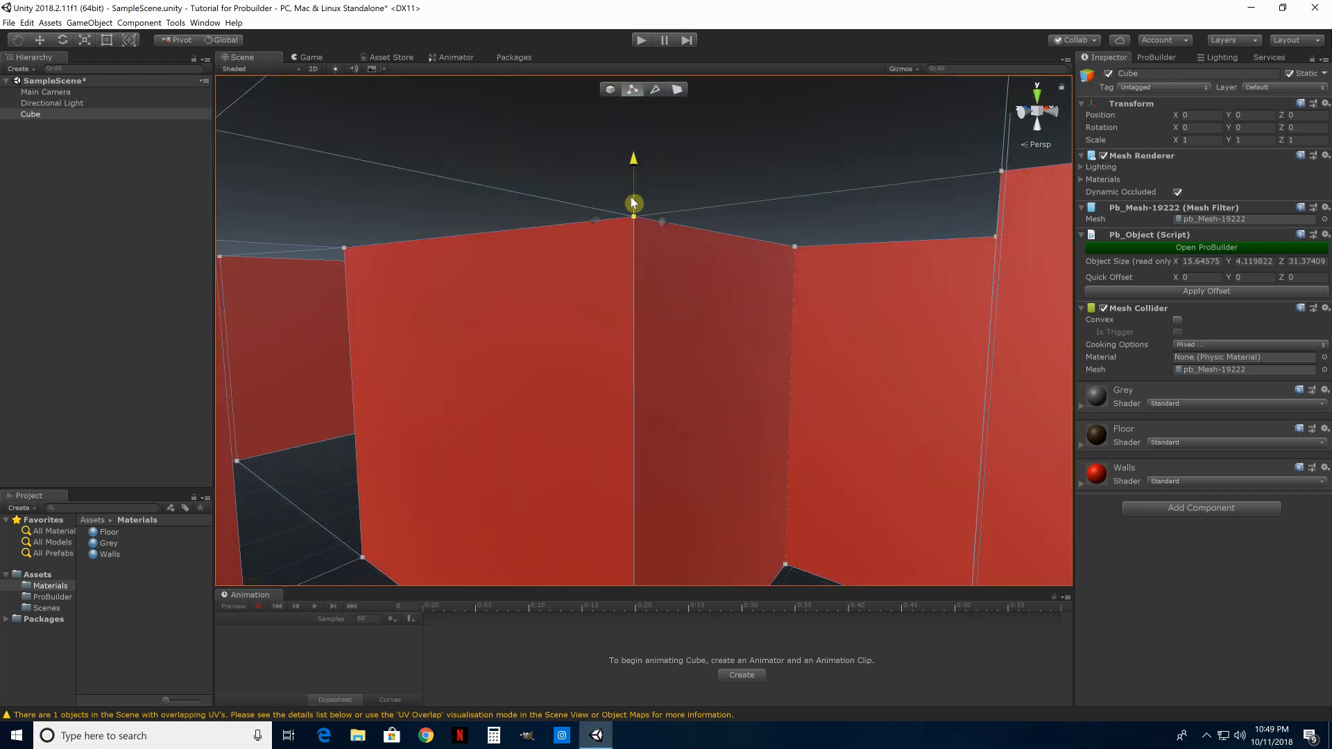
pyautogui.moveTo(632, 198); pyautogui.dragTo(639, 292)
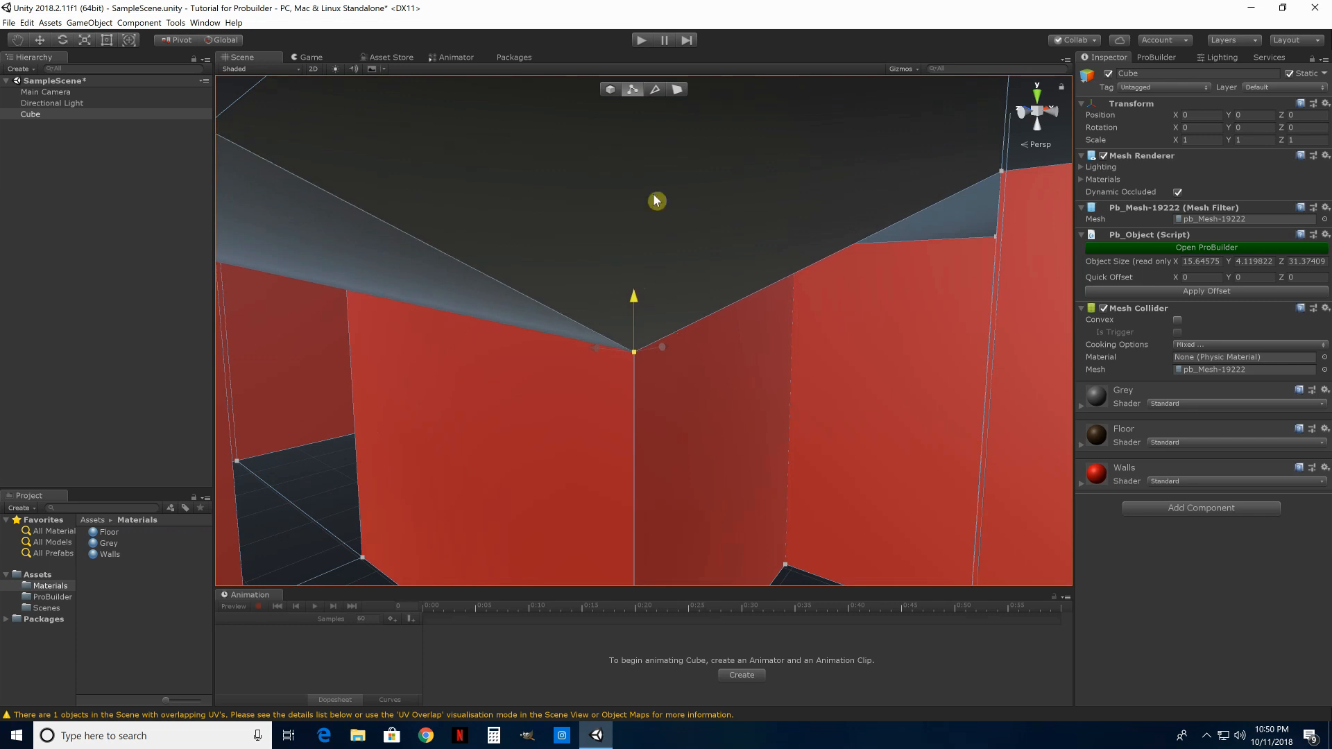
pyautogui.keyDown('alt'); pyautogui.moveTo(654, 200); pyautogui.dragTo(679, 16); pyautogui.keyUp('alt')
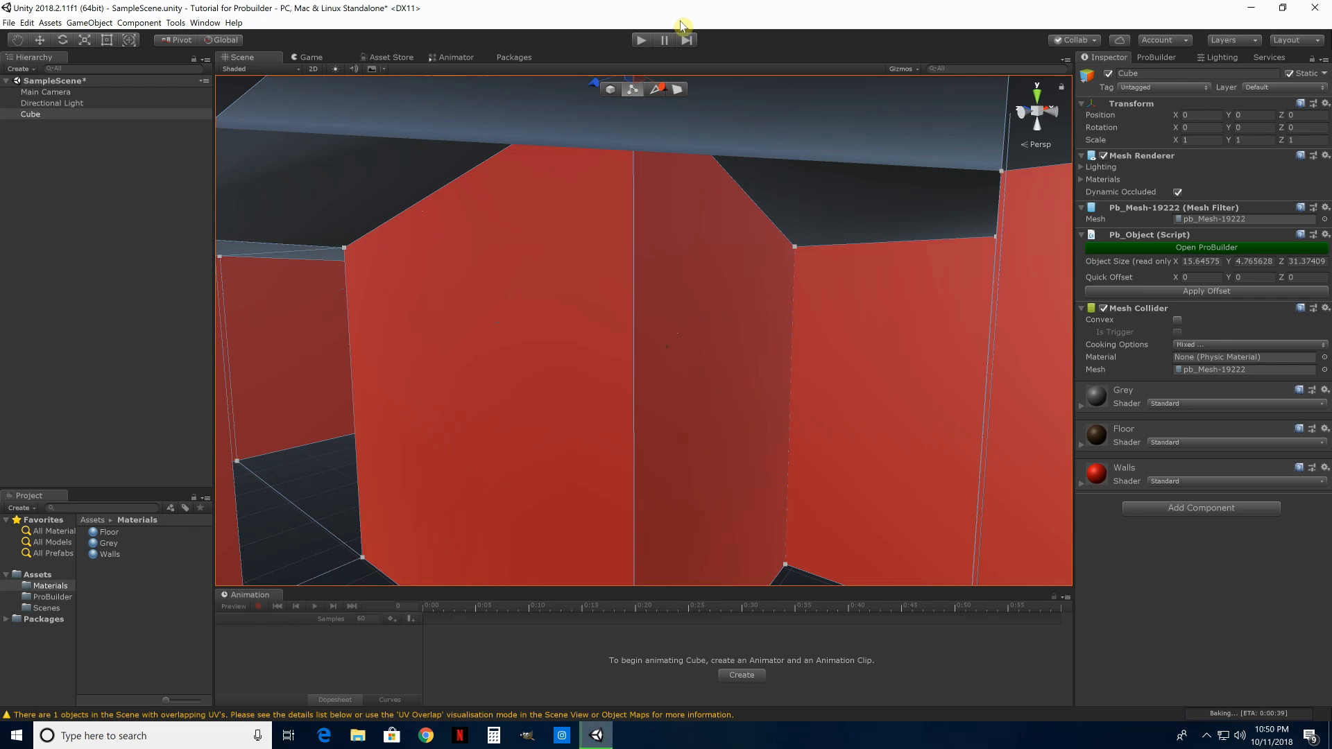
# Try moving the ceiling vertex in the room's inner corner horizontally along the wall, then undo the move
pyautogui.keyDown('alt'); pyautogui.moveTo(737, 249); pyautogui.dragTo(514, 357); pyautogui.keyUp('alt')
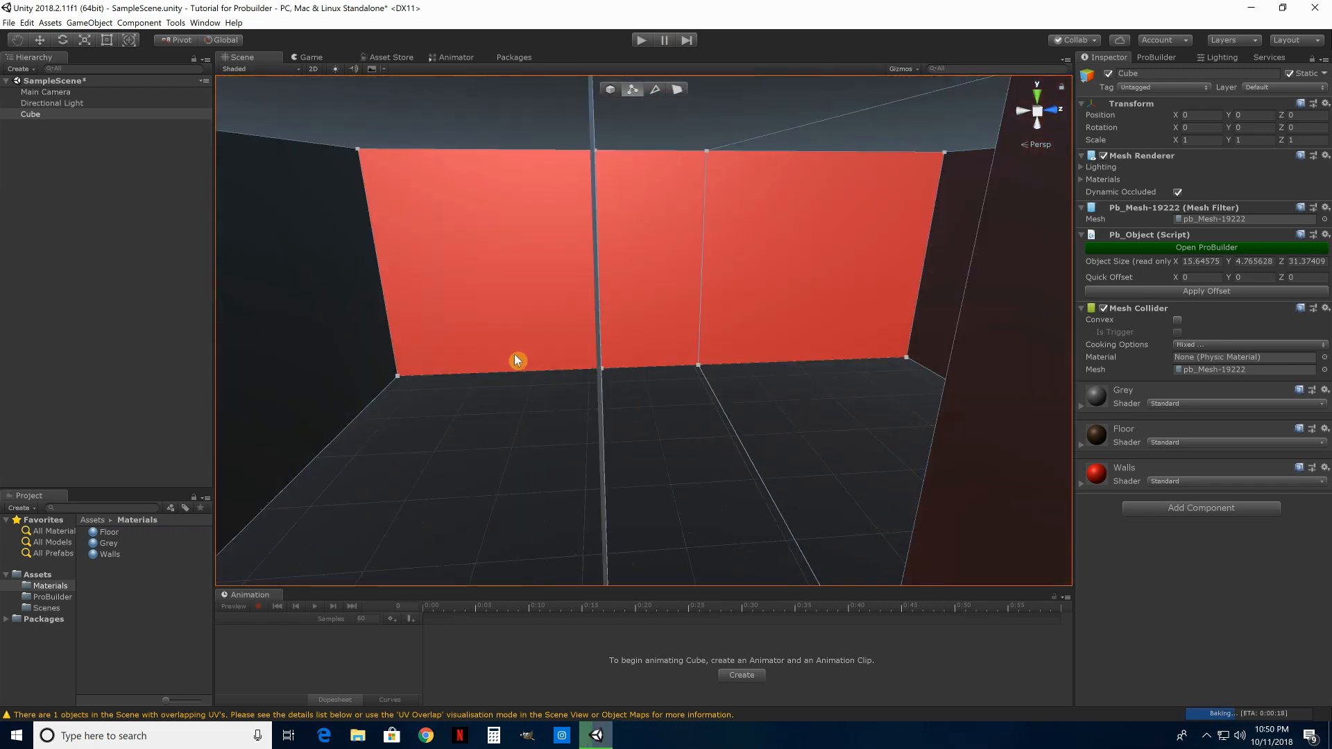
pyautogui.keyDown('alt'); pyautogui.moveTo(665, 322); pyautogui.dragTo(832, 308); pyautogui.keyUp('alt')
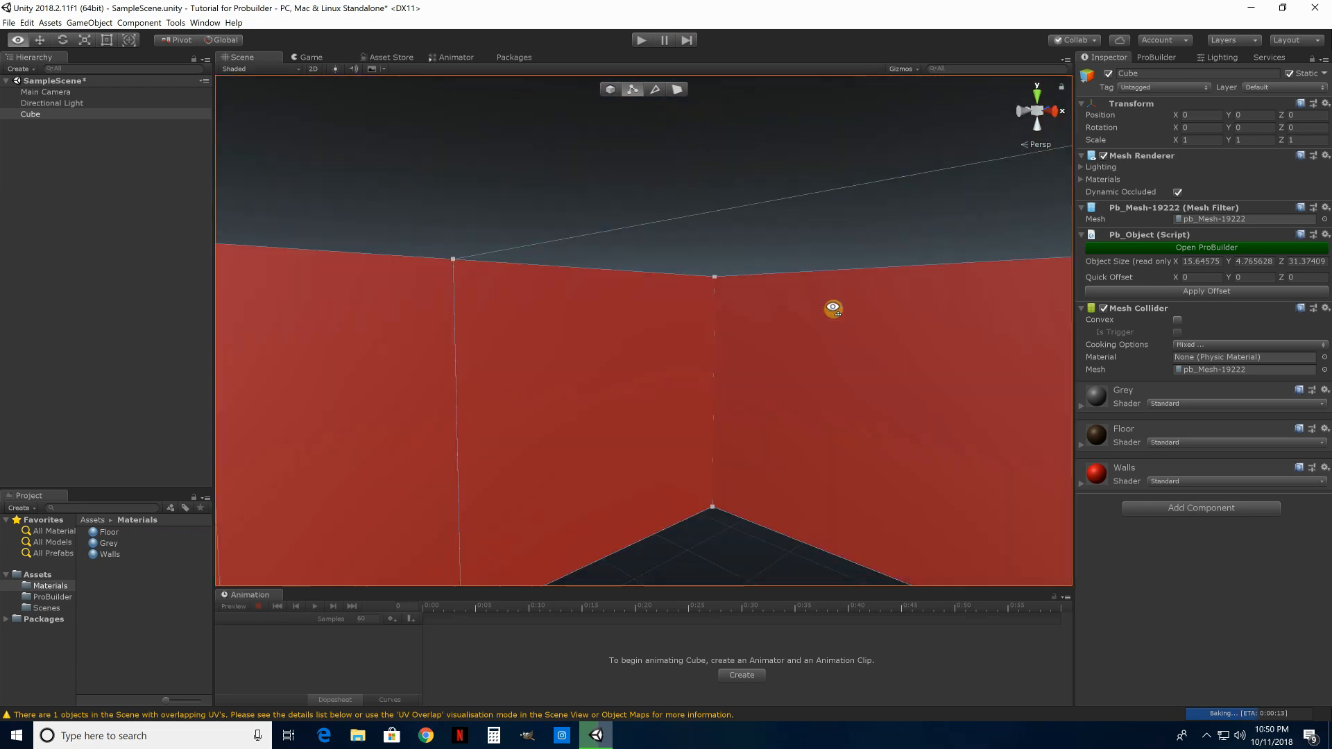
pyautogui.click(716, 283)
pyautogui.moveTo(718, 290)
pyautogui.mouseDown()
pyautogui.moveTo(722, 387)
pyautogui.moveTo(722, 165)
pyautogui.moveTo(724, 281)
pyautogui.mouseUp()
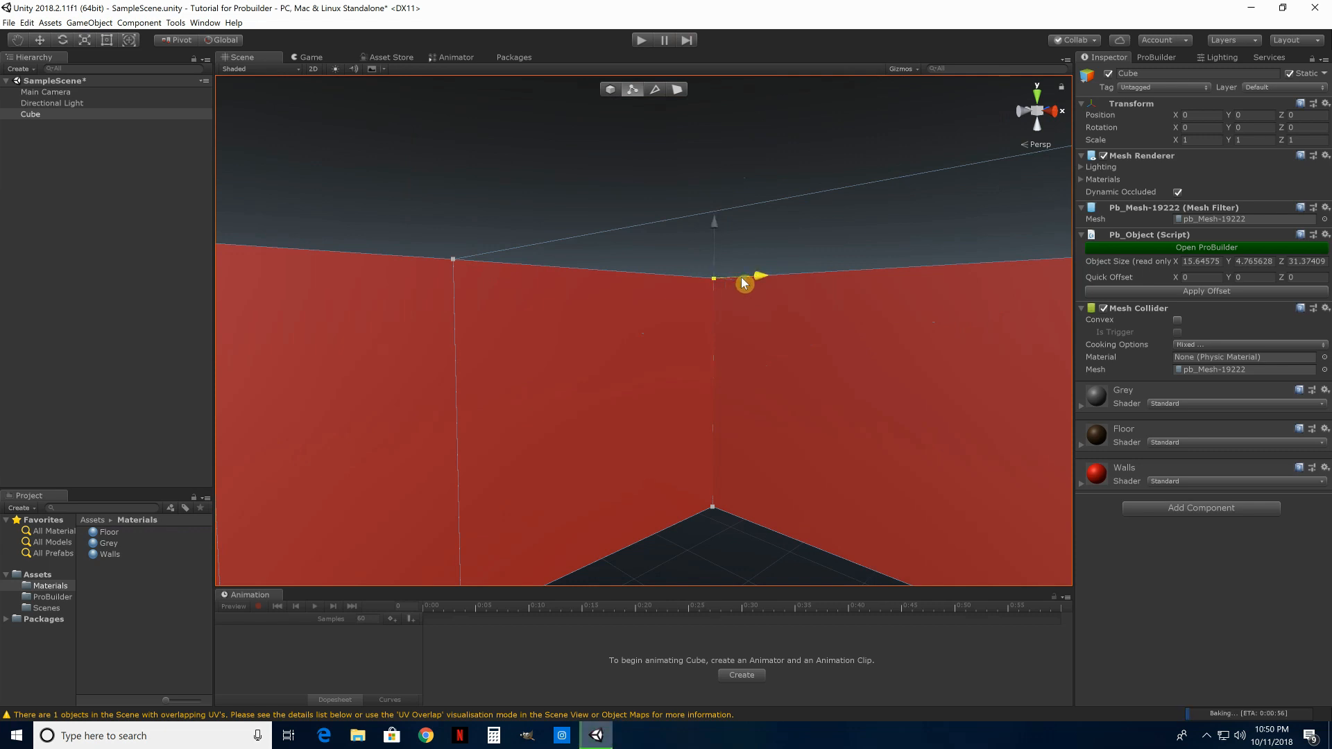
pyautogui.moveTo(758, 280)
pyautogui.mouseDown()
pyautogui.moveTo(680, 285)
pyautogui.moveTo(865, 295)
pyautogui.moveTo(767, 288)
pyautogui.mouseUp()
pyautogui.hotkey('ctrl', 'z')
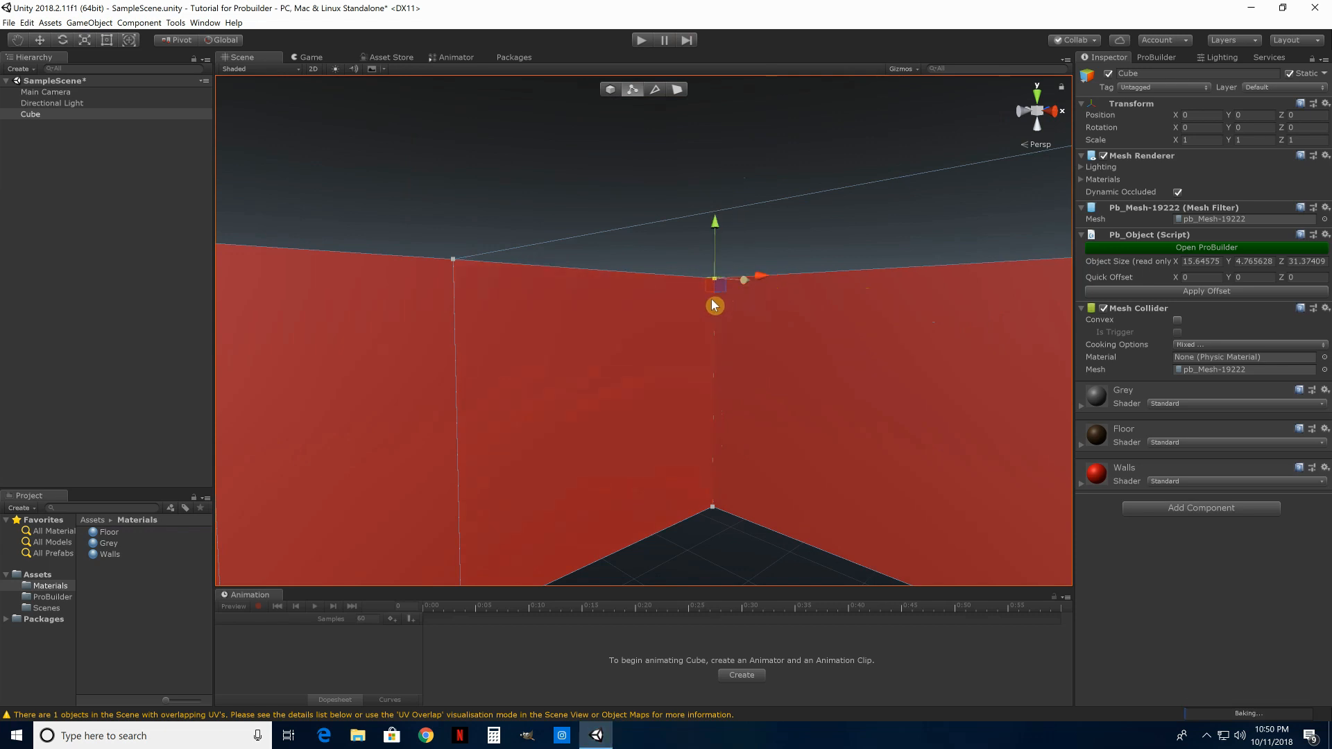
pyautogui.moveTo(889, 341); pyautogui.dragTo(1245, 326, button='right')
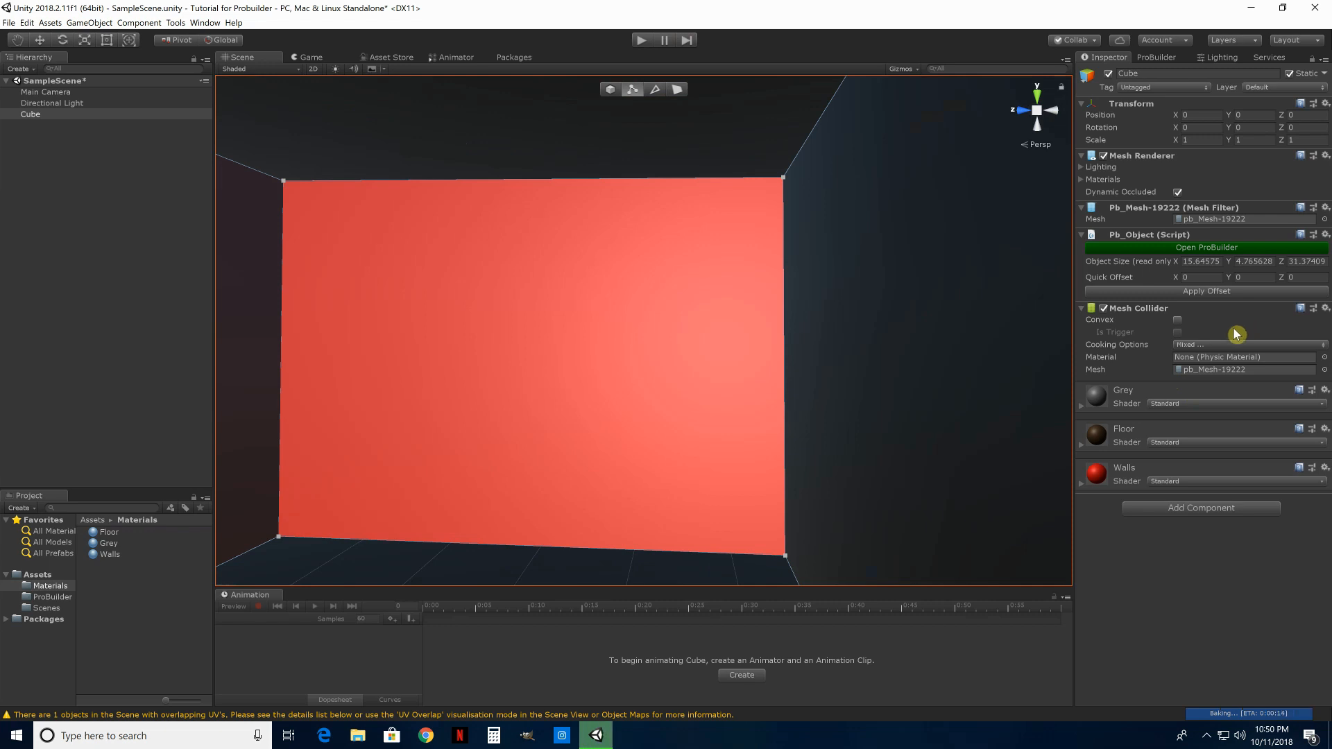
pyautogui.moveTo(698, 394); pyautogui.dragTo(1125, 343, button='right')
pyautogui.press('w')
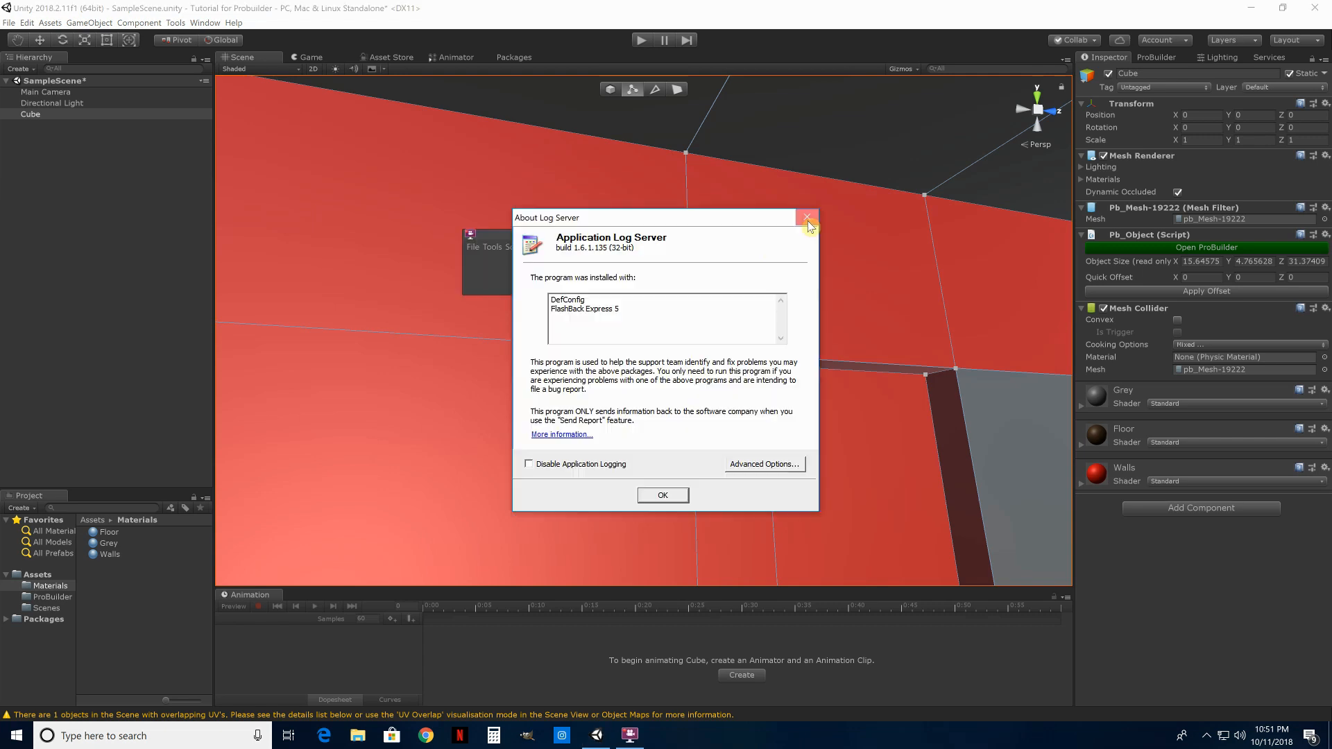
pyautogui.click(808, 221)
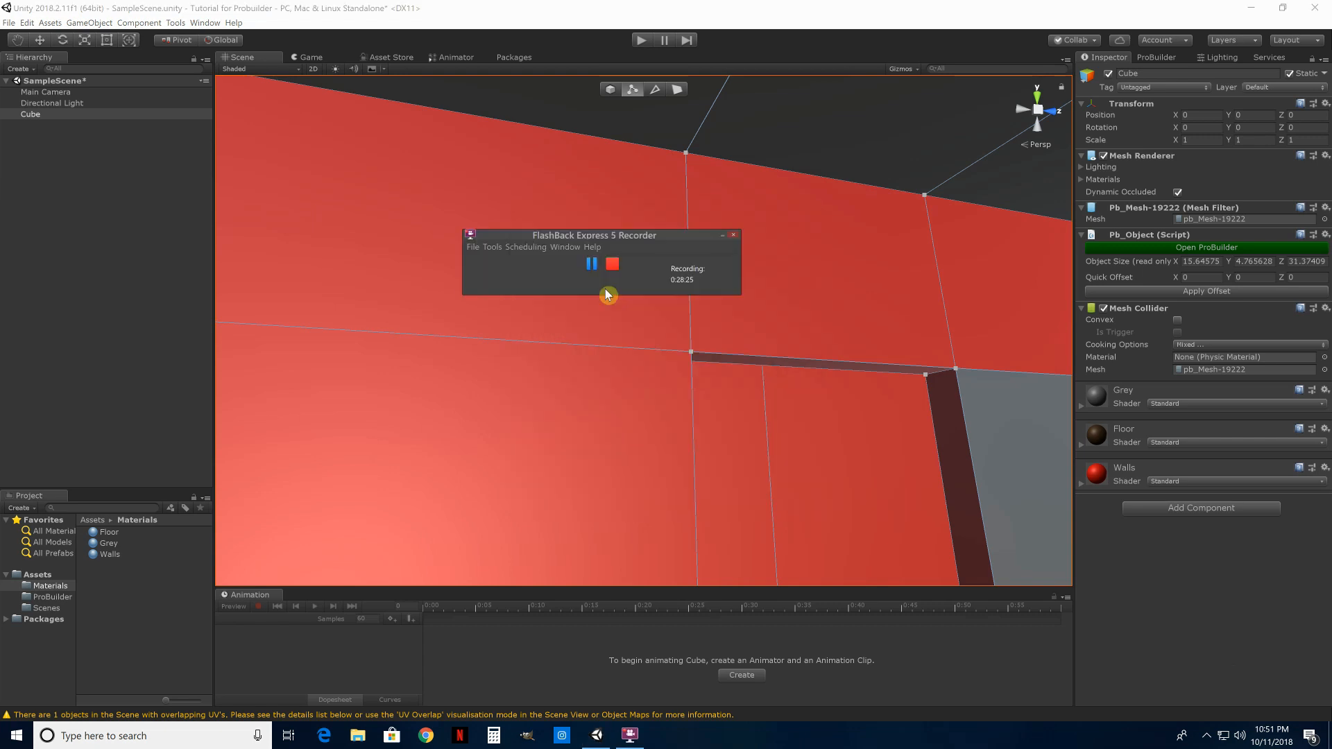